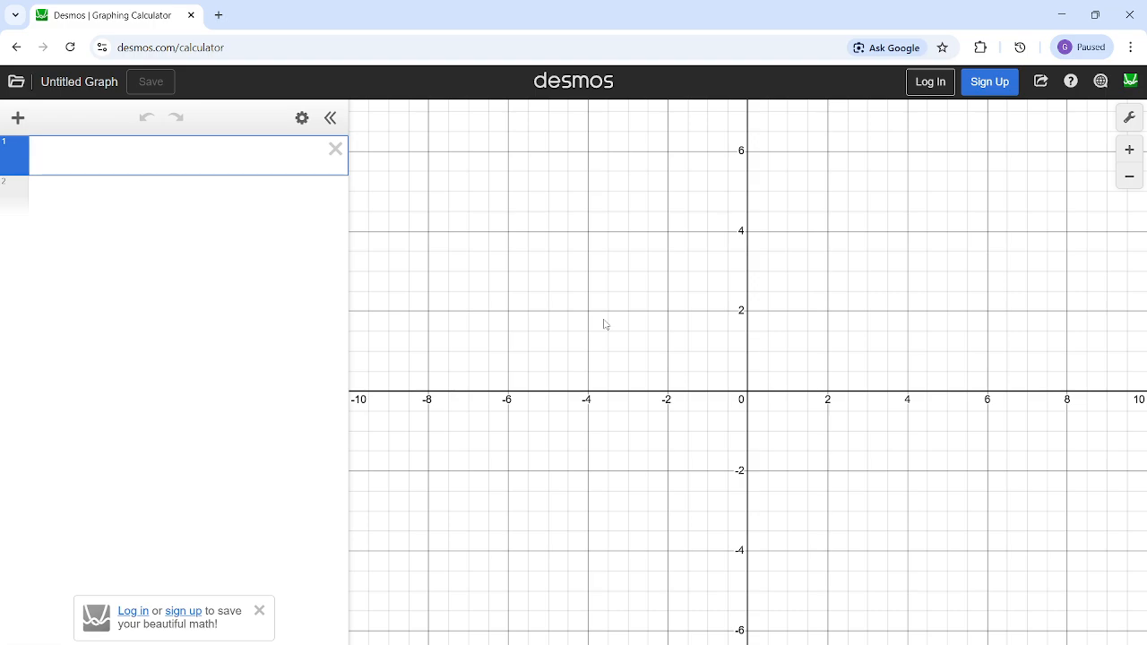
# - Open the question image and read the quadratic factoring problem, returning to the graphing calculator
pyautogui.moveTo(724, 644)
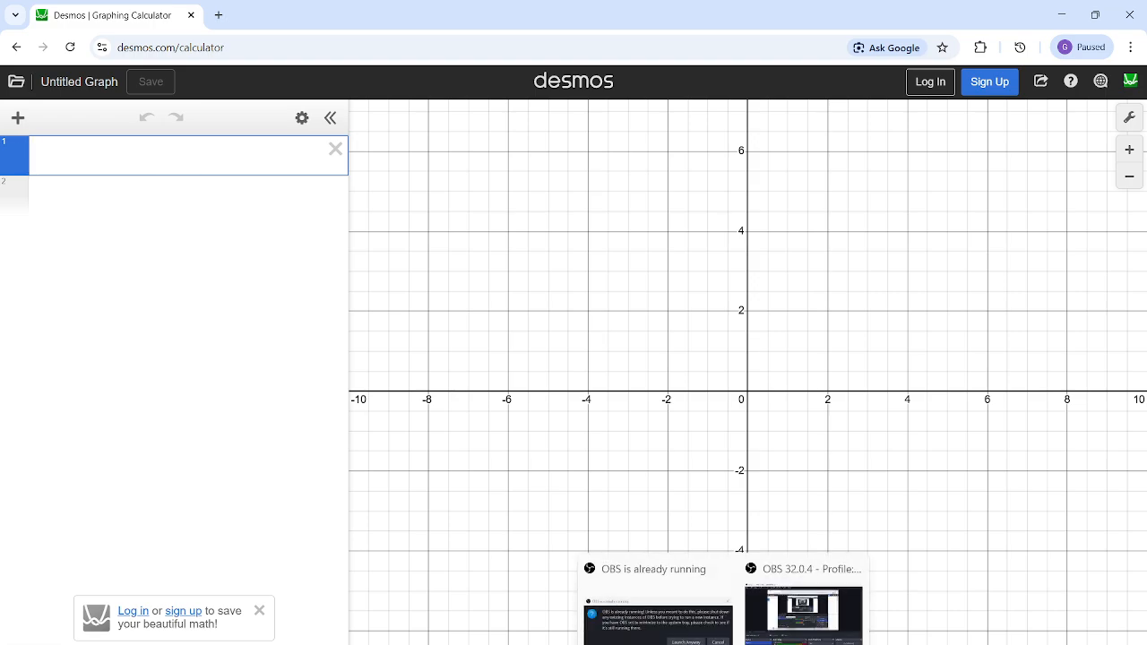
pyautogui.moveTo(657, 644)
pyautogui.click(732, 618)
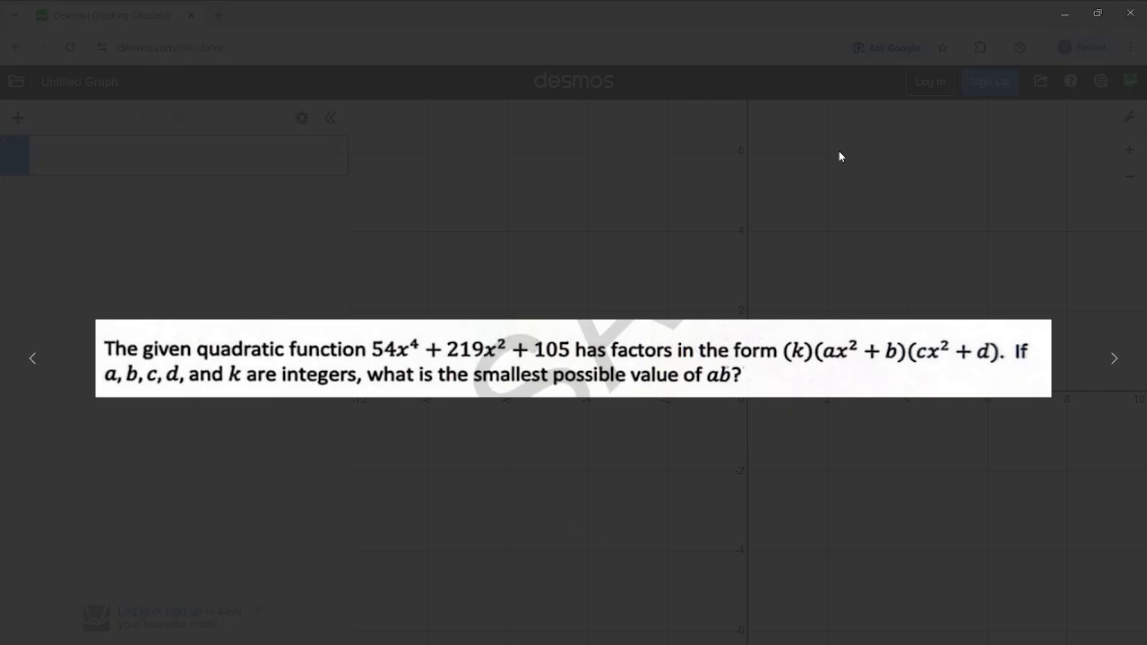
pyautogui.click(1066, 13)
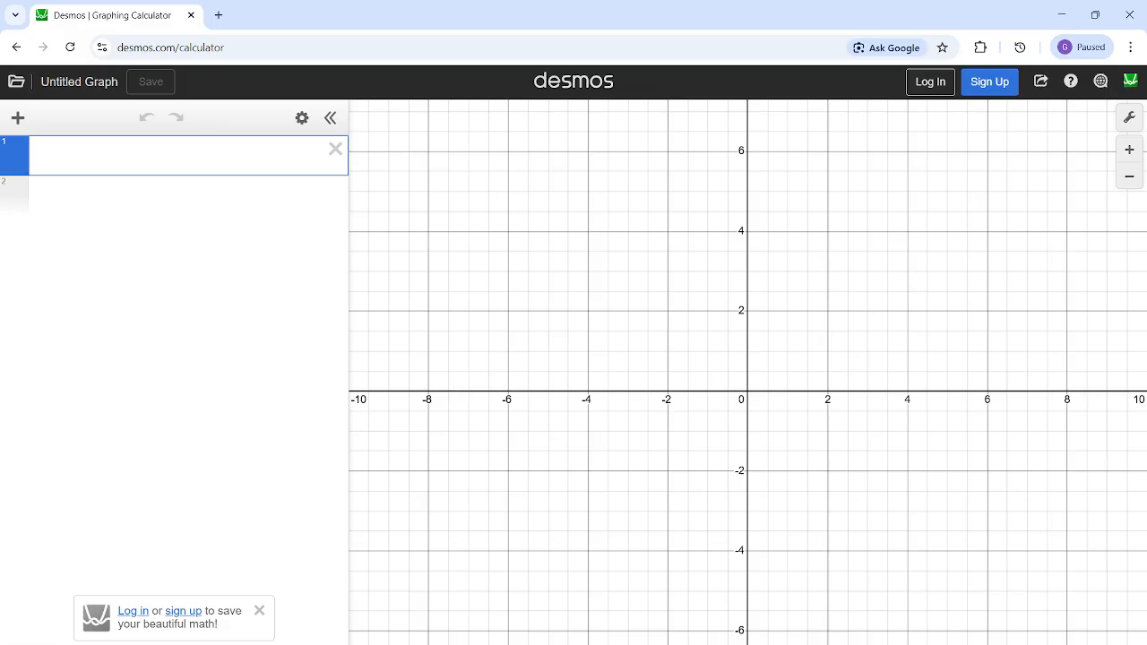
pyautogui.moveTo(724, 644)
pyautogui.moveTo(659, 644)
pyautogui.click(732, 617)
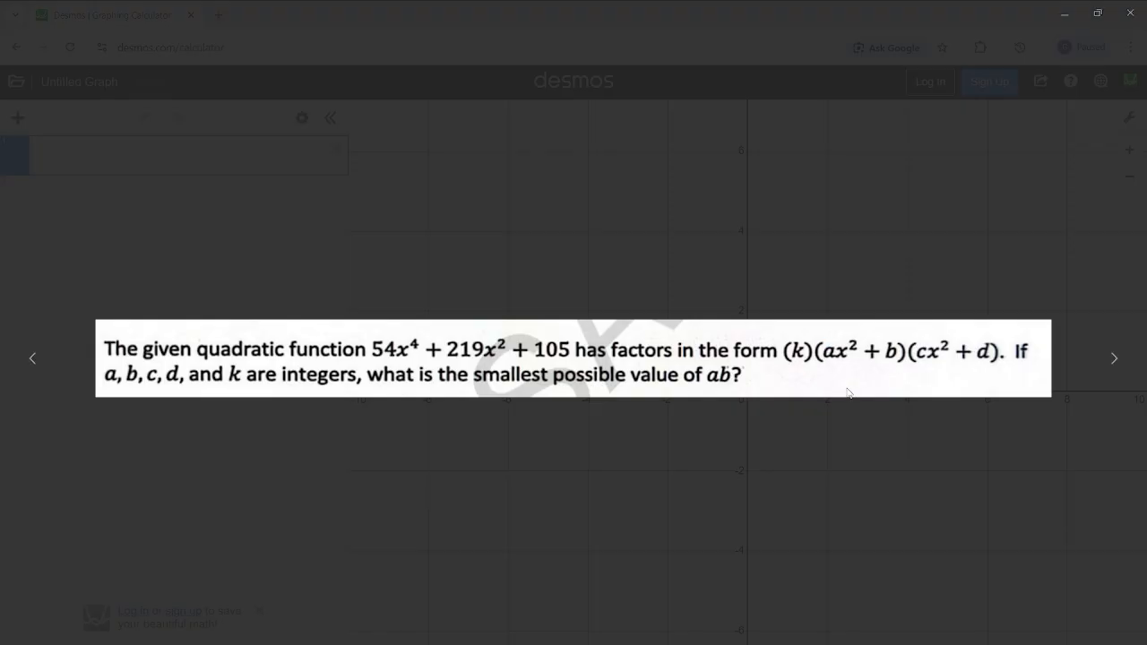
pyautogui.click(1066, 14)
# - Recheck the question image and start the first expression with 54x^4 followed by a plus sign
pyautogui.moveTo(658, 644)
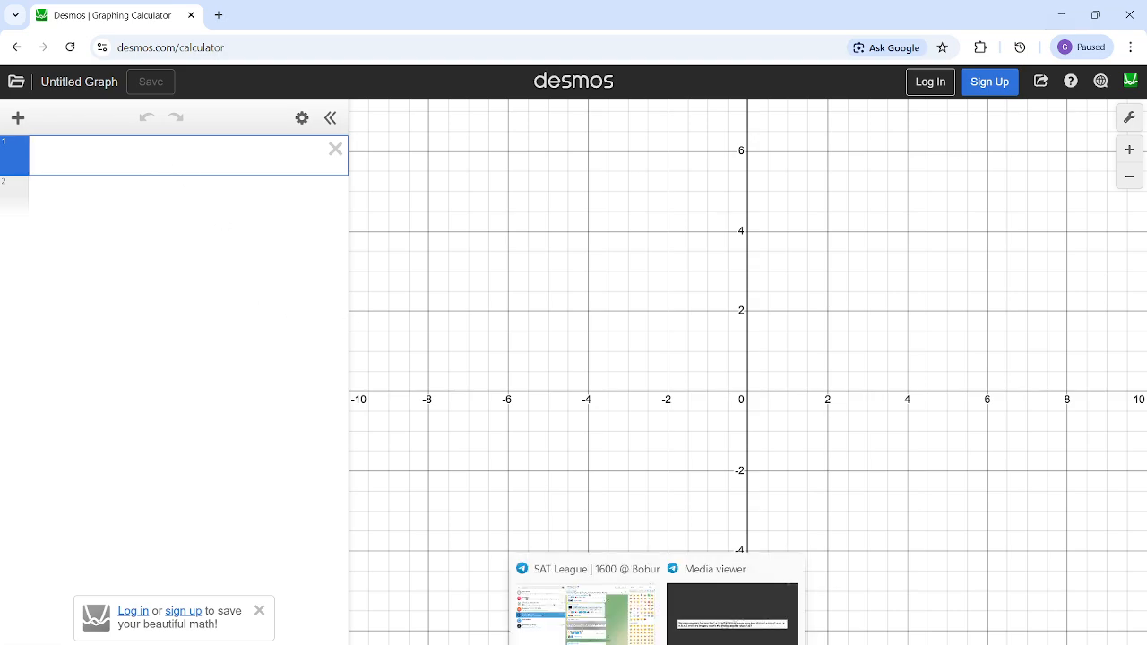
pyautogui.click(732, 614)
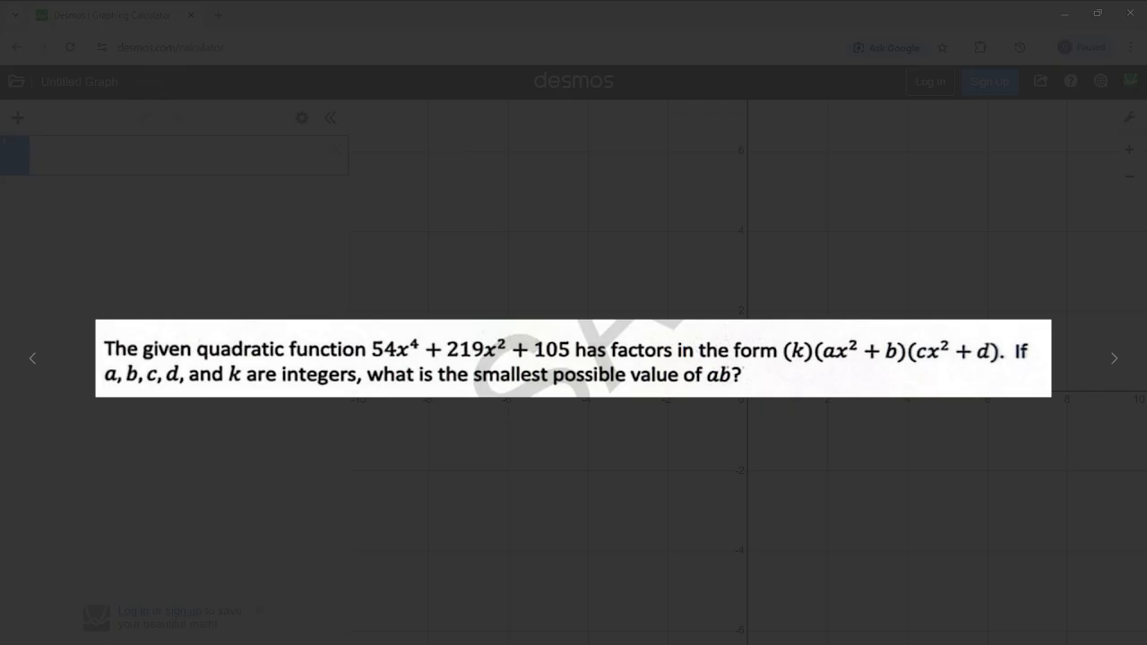
pyautogui.click(1065, 10)
pyautogui.write('54x^4')
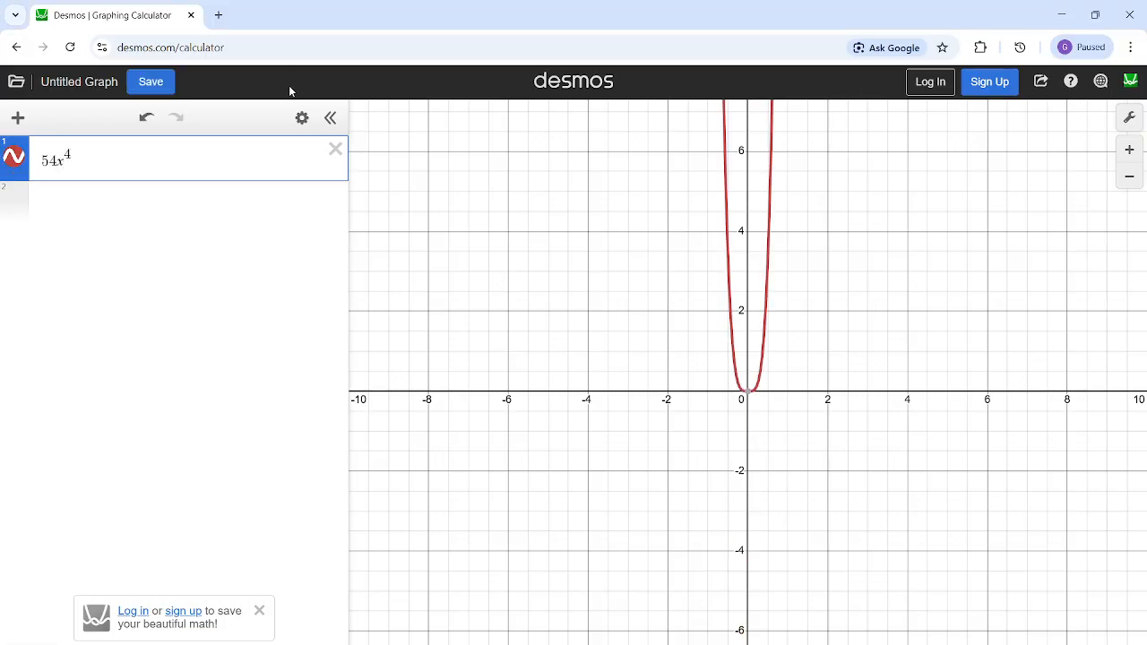
pyautogui.press('Right')
pyautogui.write('+')
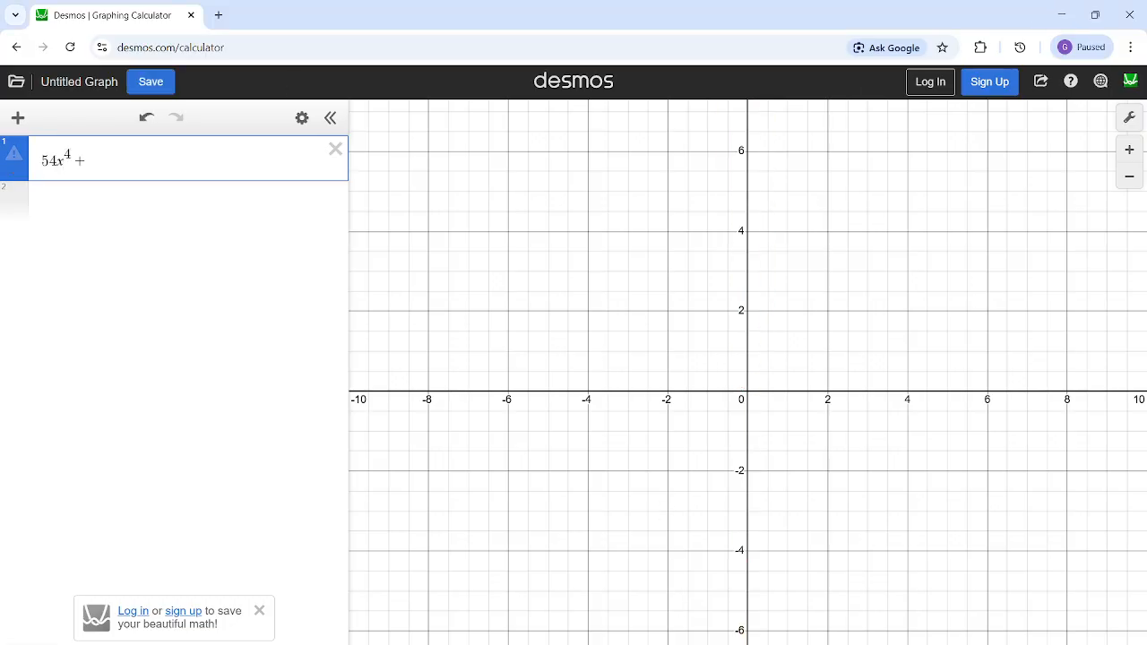
# - Check the second term in the question image and add 219x^2 to the first expression
pyautogui.click(697, 625)
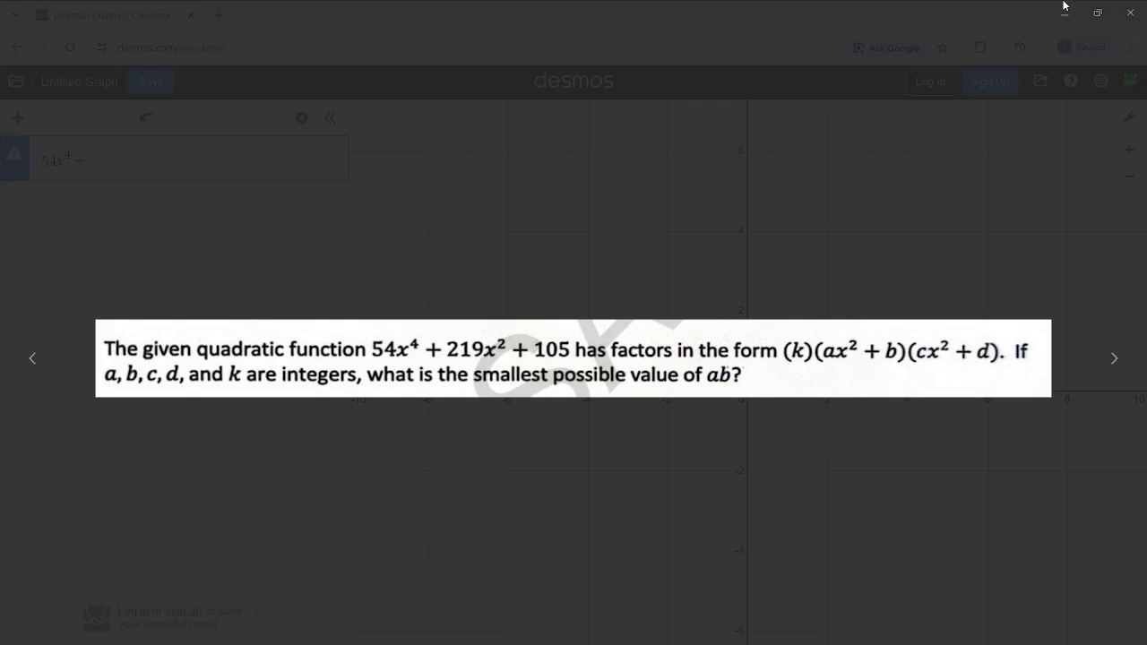
pyautogui.click(1123, 12)
pyautogui.write('2')
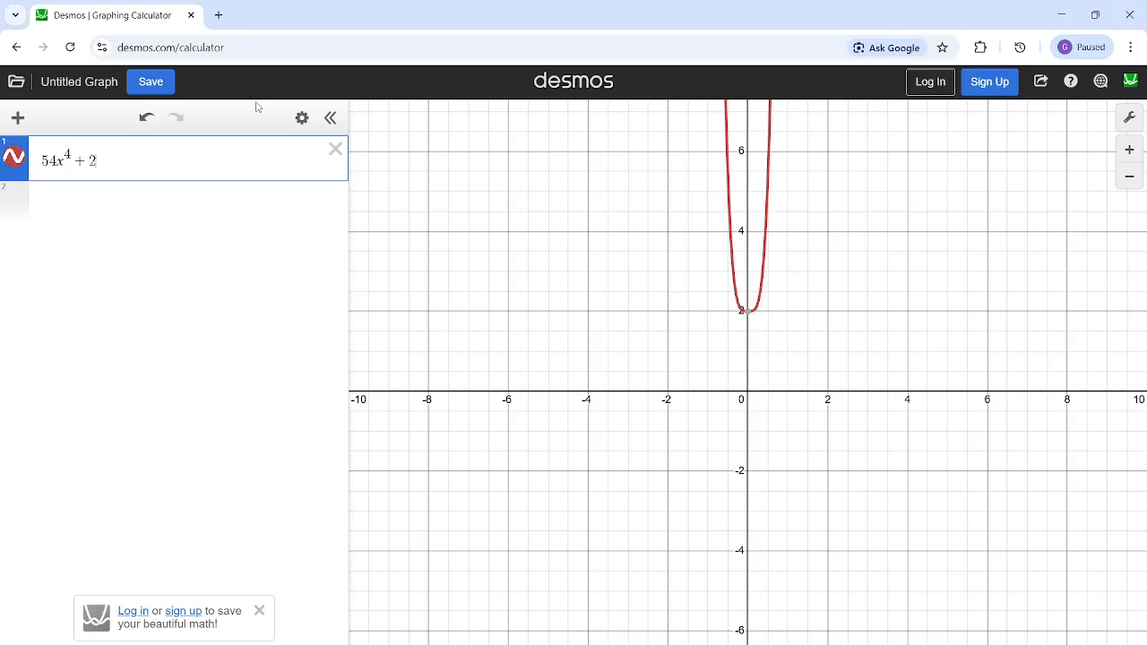
pyautogui.write('19x^2')
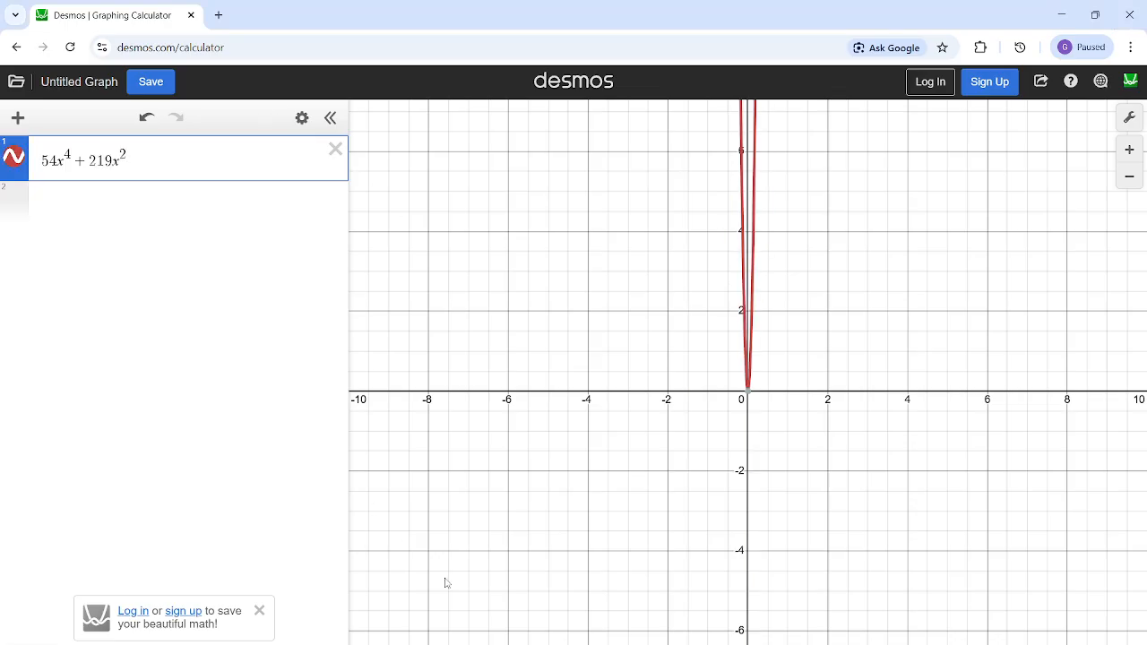
# - Check the constant in the question image and append + 105 to the first expression
pyautogui.click(537, 618)
pyautogui.click(567, 357)
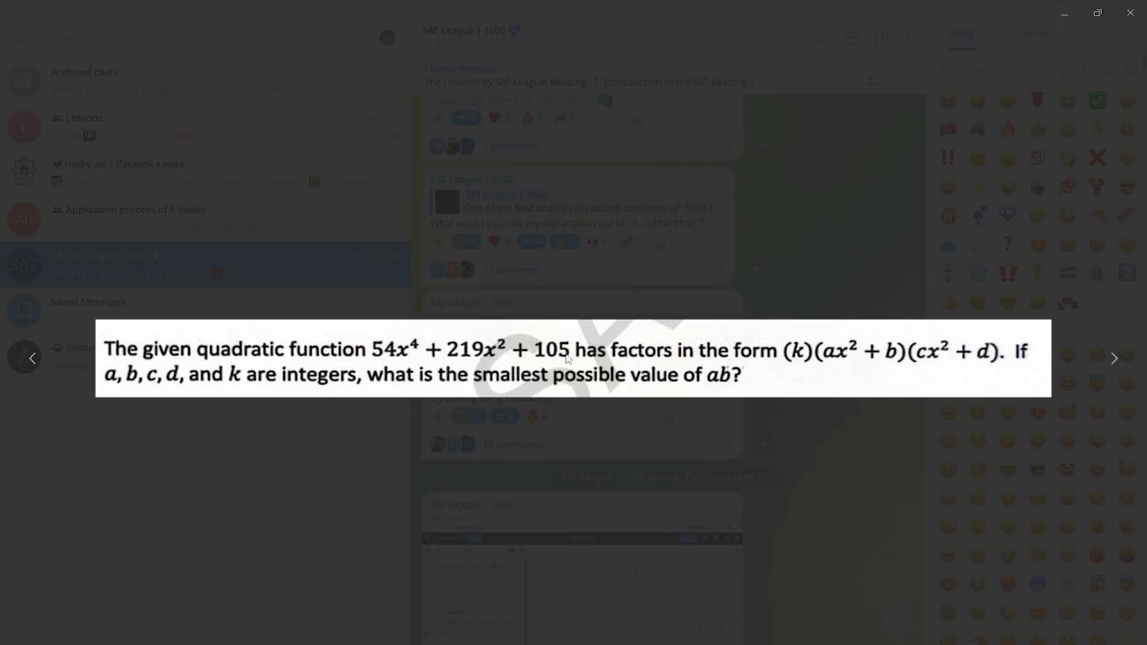
pyautogui.click(1064, 14)
pyautogui.click(690, 640)
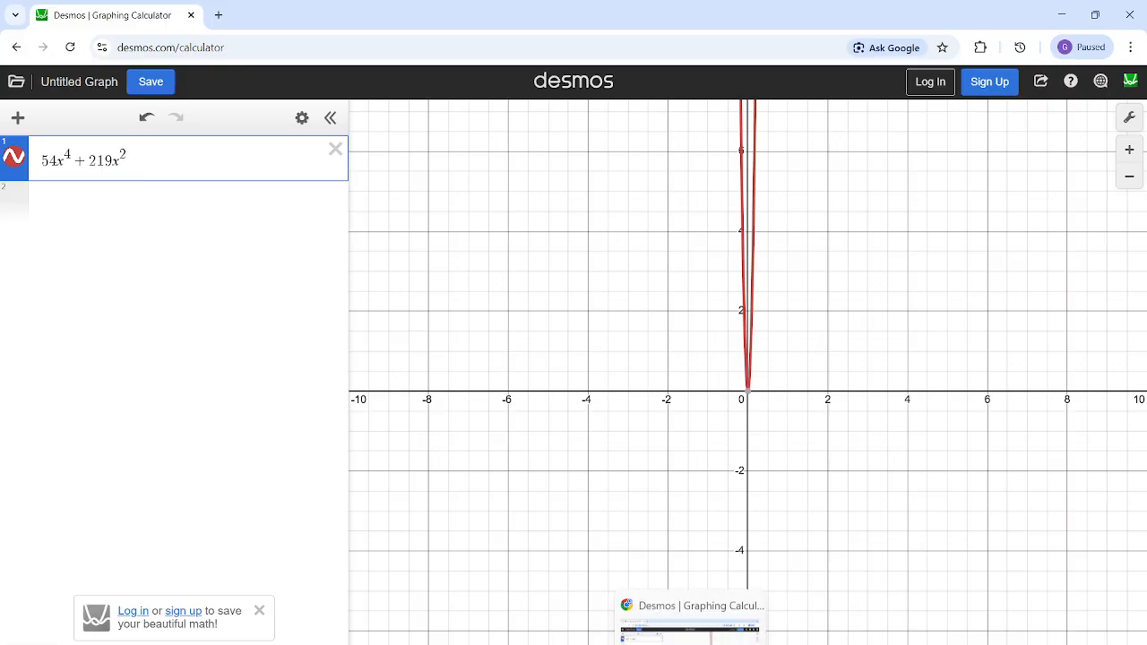
pyautogui.click(729, 635)
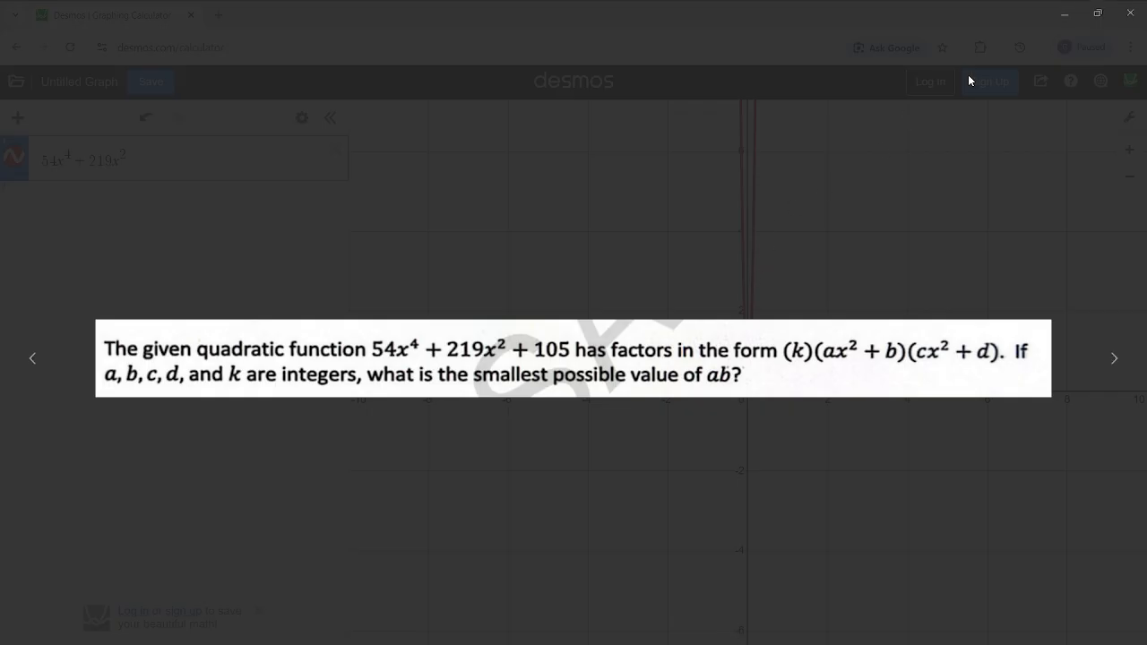
pyautogui.click(1063, 15)
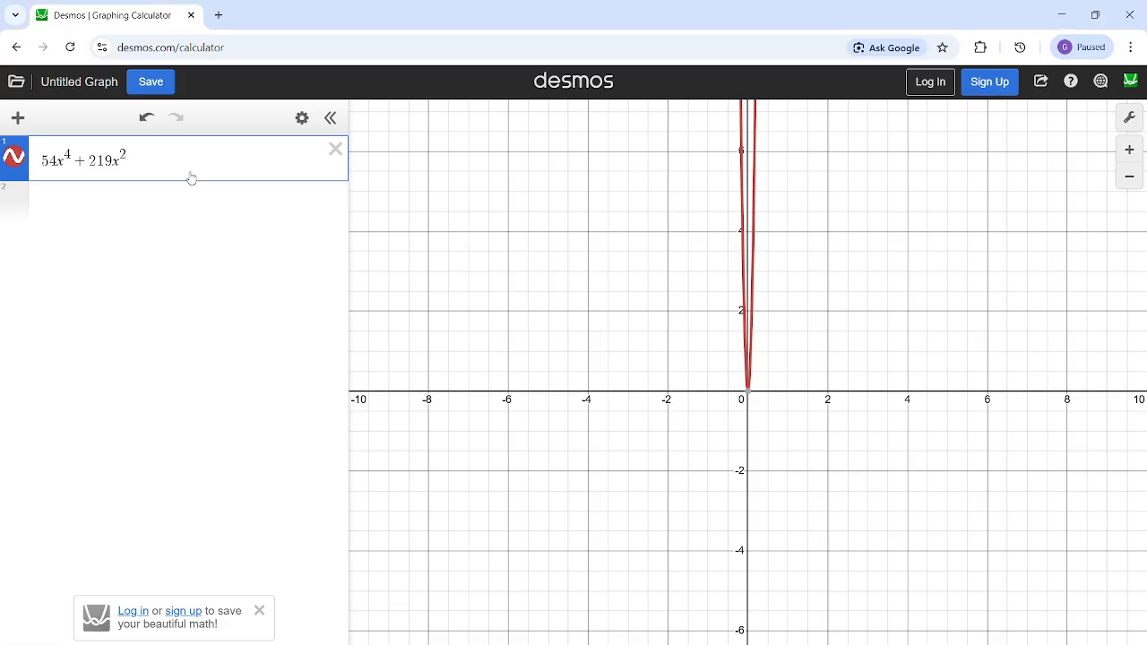
pyautogui.press('Right')
pyautogui.write('+ 10')
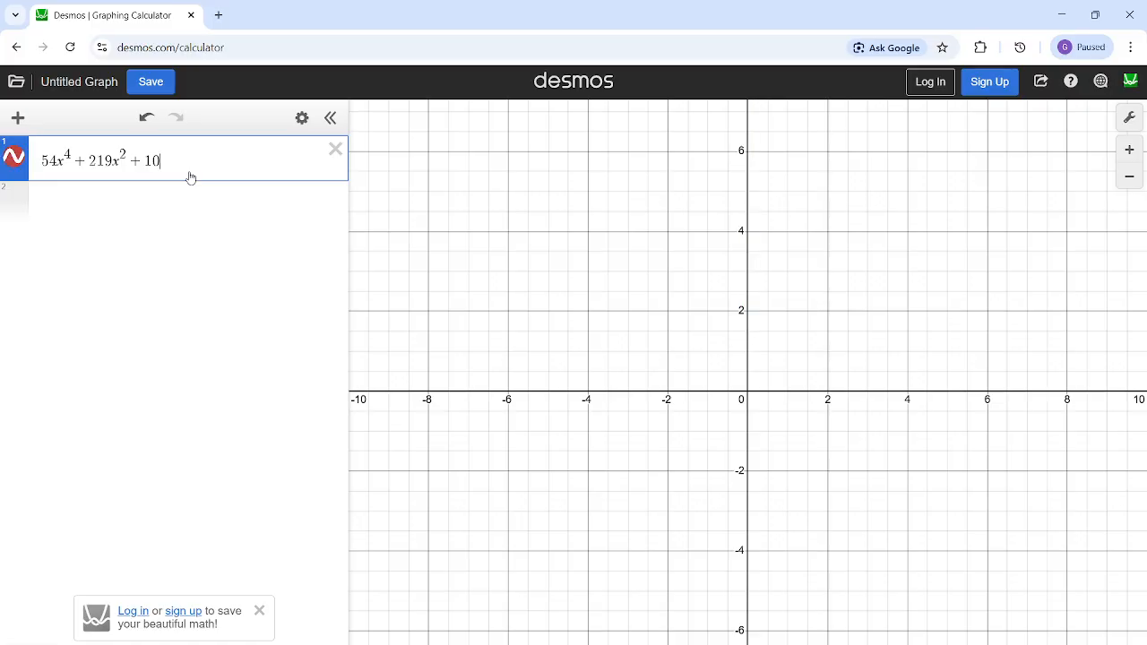
pyautogui.write('5 =')
# - Turn the expression into a regression with ~ and add the factors (k)(ax^2 + b) from the question image
pyautogui.click(735, 618)
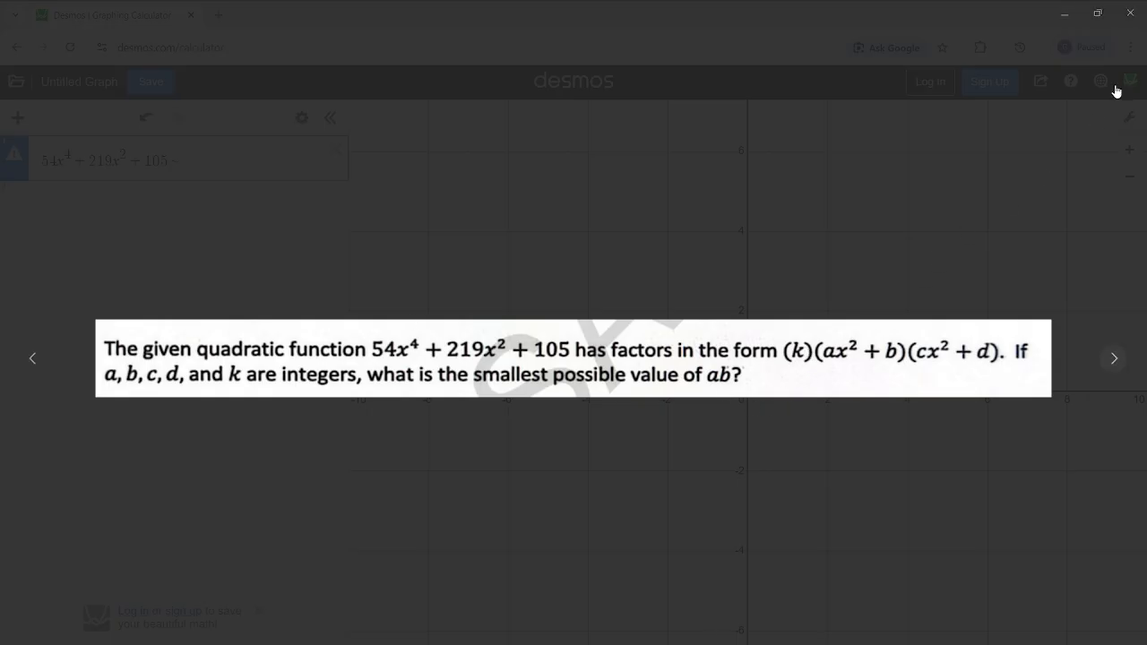
pyautogui.click(1054, 9)
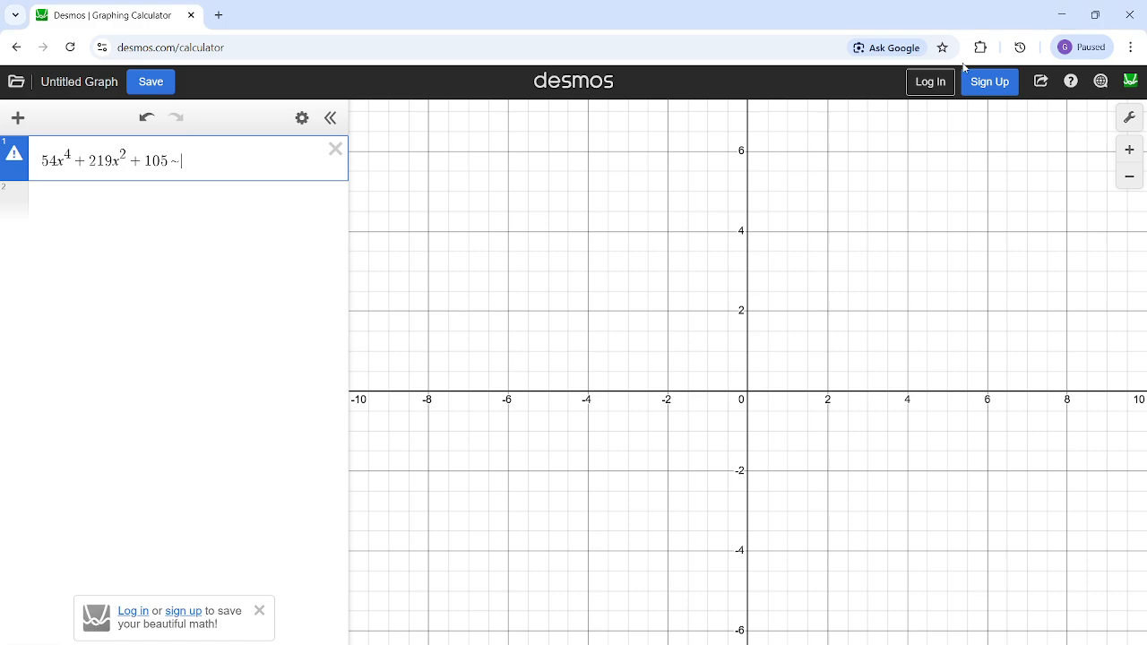
pyautogui.write('(k)(ax')
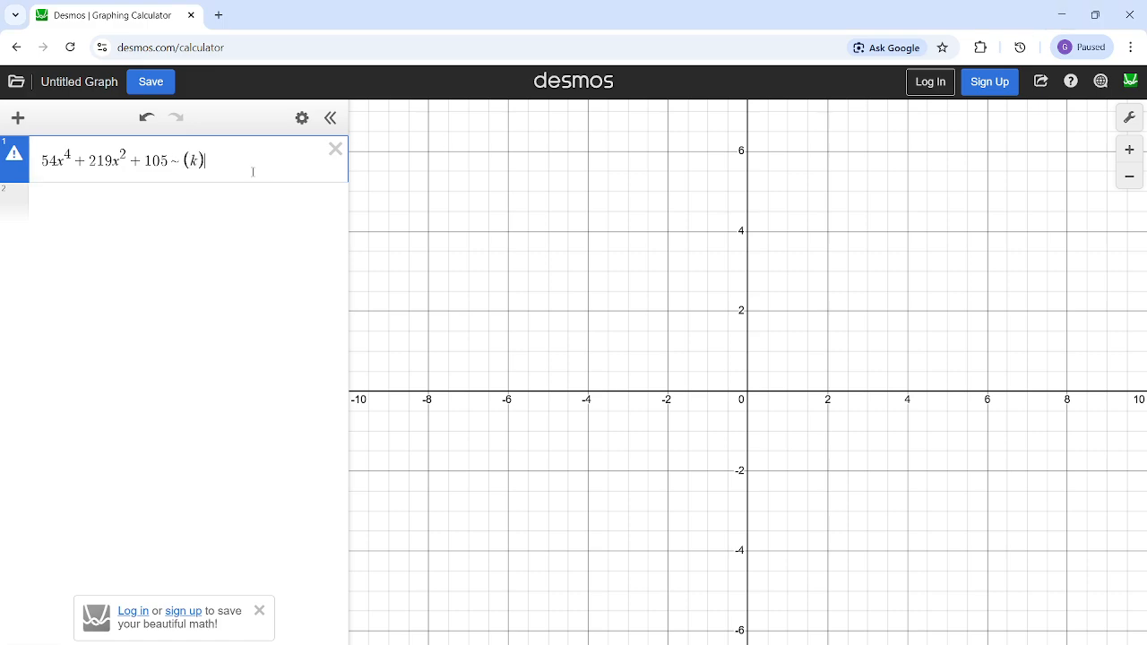
pyautogui.write('^2+b(')
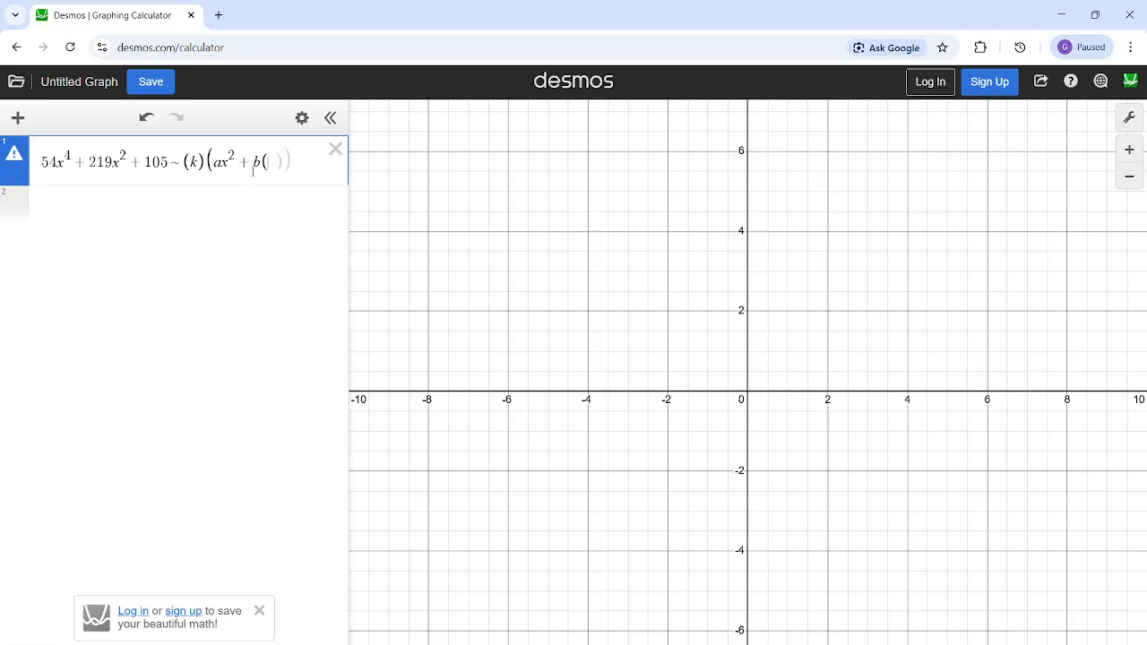
pyautogui.press('BackSpace')
pyautogui.press('Right')
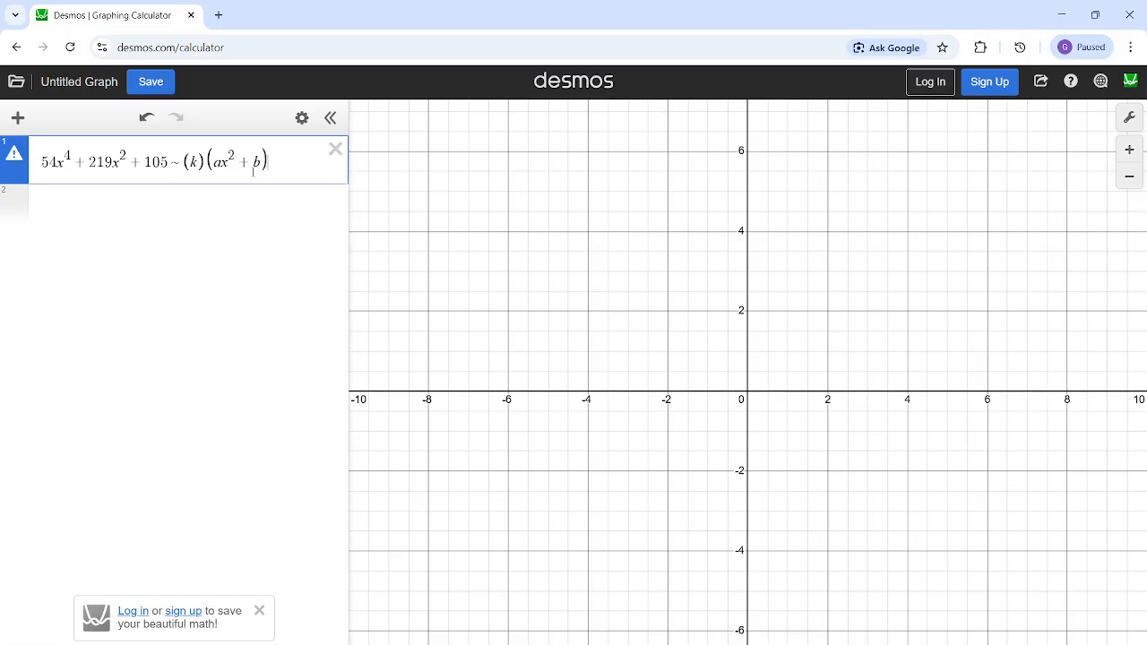
# - Complete the regression's factored side with the last factor (cx^2 + d)
pyautogui.write('(czx')
pyautogui.write('^2')
pyautogui.press('BackSpace')
pyautogui.press('BackSpace')
pyautogui.press('BackSpace')
pyautogui.press('BackSpace')
pyautogui.write('x^2')
pyautogui.press('Right')
pyautogui.write('+d)')
# - Add the subscript 1 to both x variables in the polynomial before the ~ sign
pyautogui.click(125, 205)
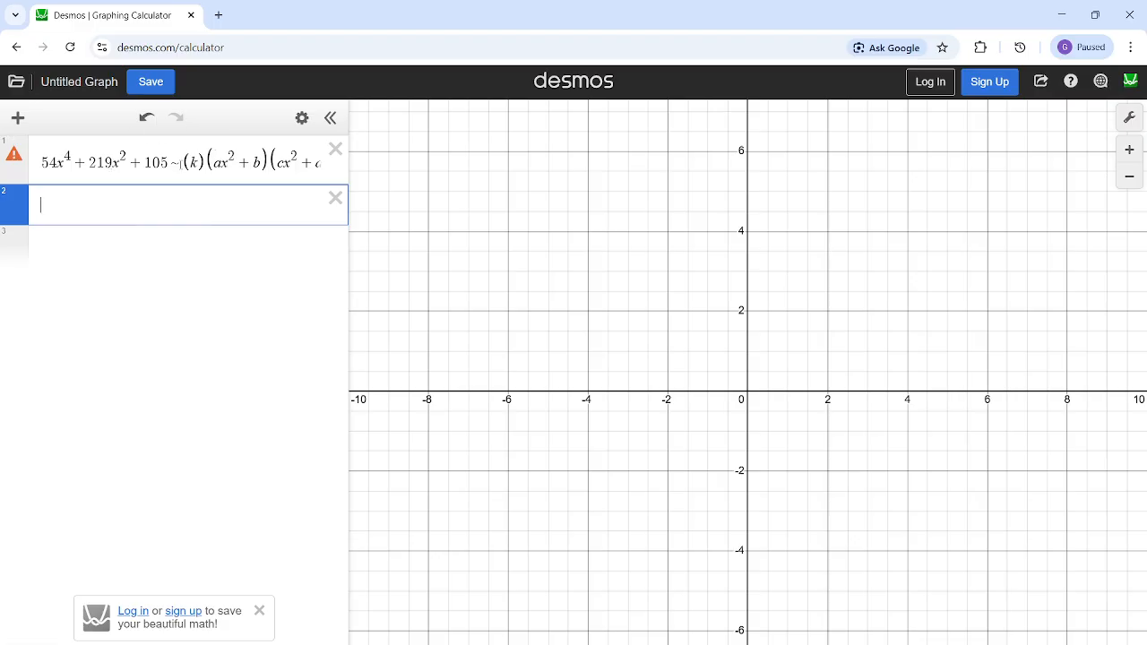
pyautogui.click(181, 163)
pyautogui.moveTo(180, 163); pyautogui.dragTo(169, 161)
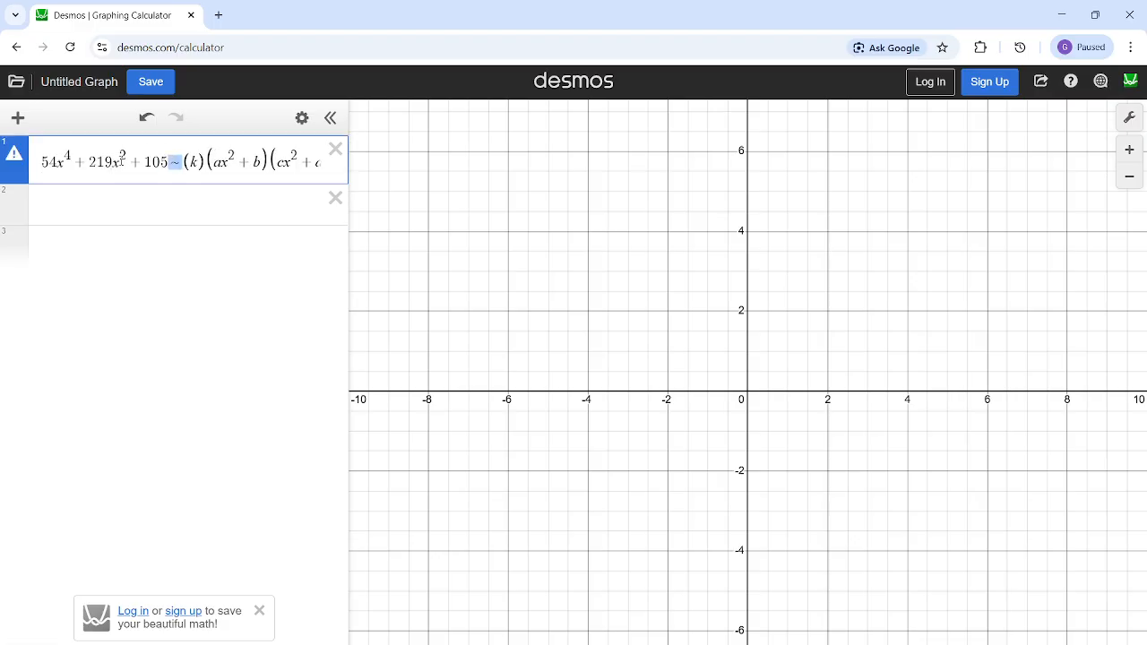
pyautogui.click(121, 162)
pyautogui.write('1')
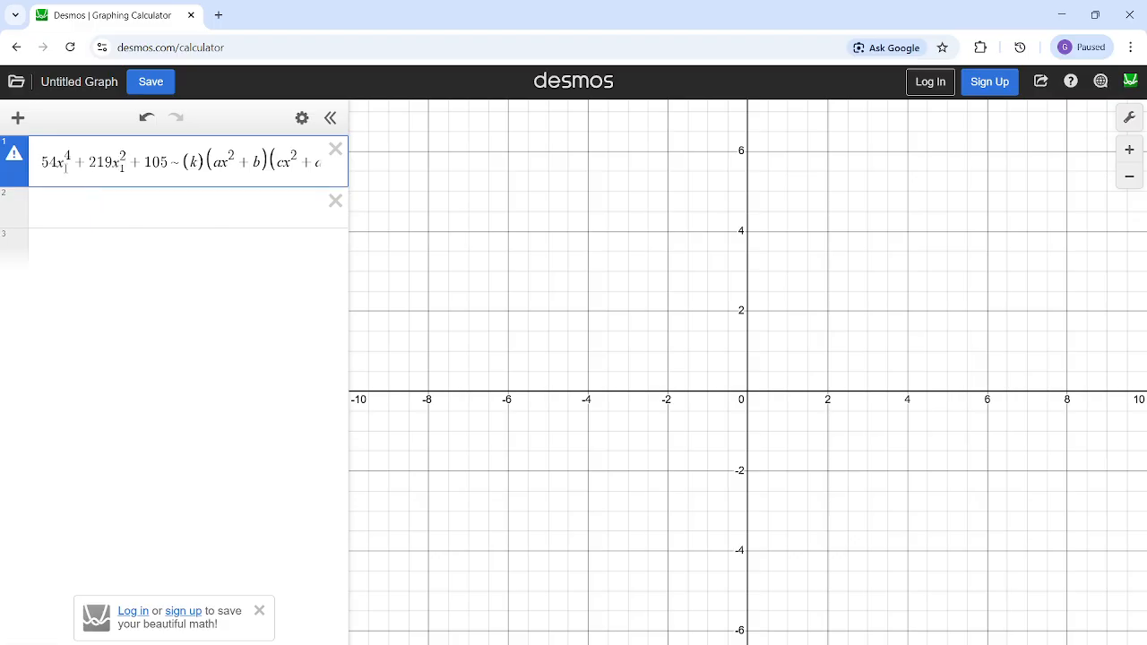
pyautogui.click(65, 168)
pyautogui.write('_1')
# - Add the subscript 1 to the x variables in both quadratic factors after the ~ sign
pyautogui.click(224, 162)
pyautogui.write('_1')
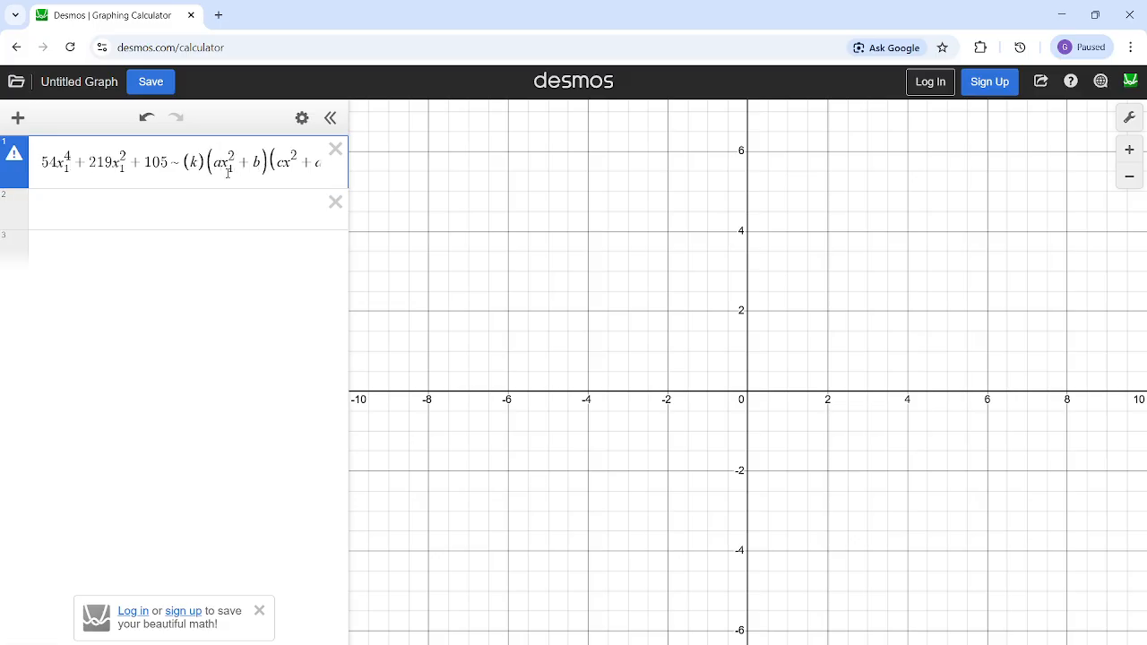
pyautogui.press('Right')
pyautogui.press('Right')
pyautogui.press('Right')
pyautogui.press('Right')
pyautogui.press('Right')
pyautogui.press('Right')
pyautogui.write('_1')
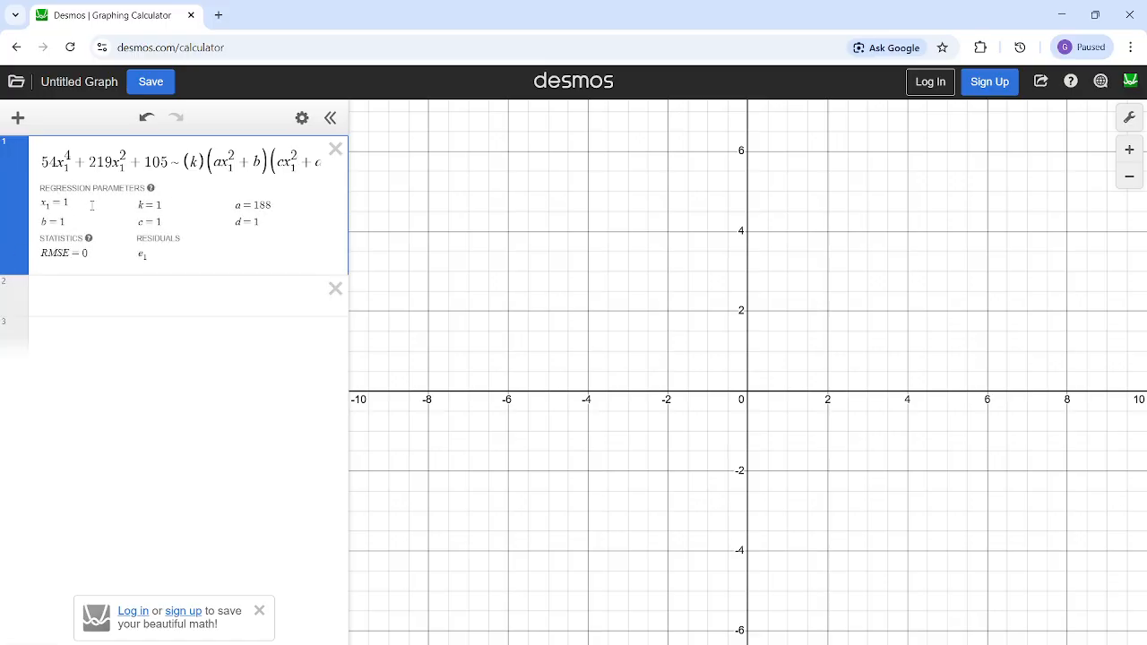
# - Examine the regression parameters x_1, k, a, b, c and d listed below the expression
pyautogui.moveTo(38, 205); pyautogui.dragTo(165, 205)
pyautogui.moveTo(235, 204); pyautogui.dragTo(275, 222)
pyautogui.moveTo(137, 222); pyautogui.dragTo(163, 221)
pyautogui.moveTo(65, 222)
pyautogui.mouseDown()
pyautogui.moveTo(40, 222)
pyautogui.moveTo(70, 205)
pyautogui.mouseUp()
pyautogui.click(54, 292)
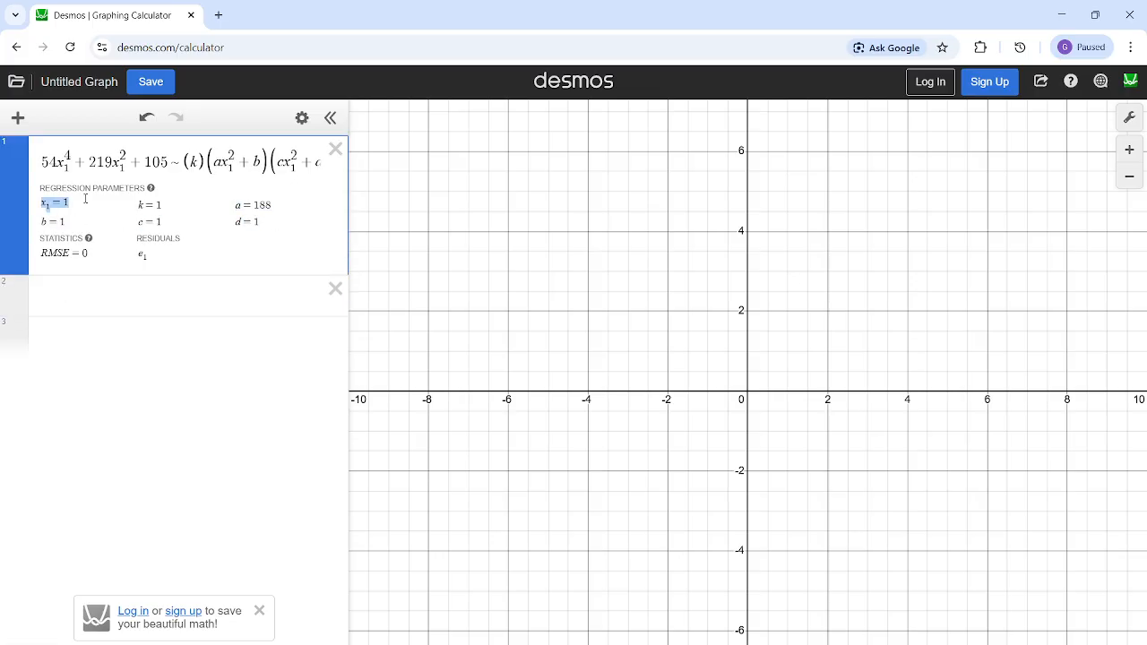
pyautogui.click(137, 203)
pyautogui.moveTo(235, 206)
pyautogui.mouseDown()
pyautogui.moveTo(272, 206)
pyautogui.moveTo(225, 226)
pyautogui.mouseUp()
# - Reread what the question image asks for and review the complete factored side of the regression
pyautogui.moveTo(659, 644)
pyautogui.click(692, 610)
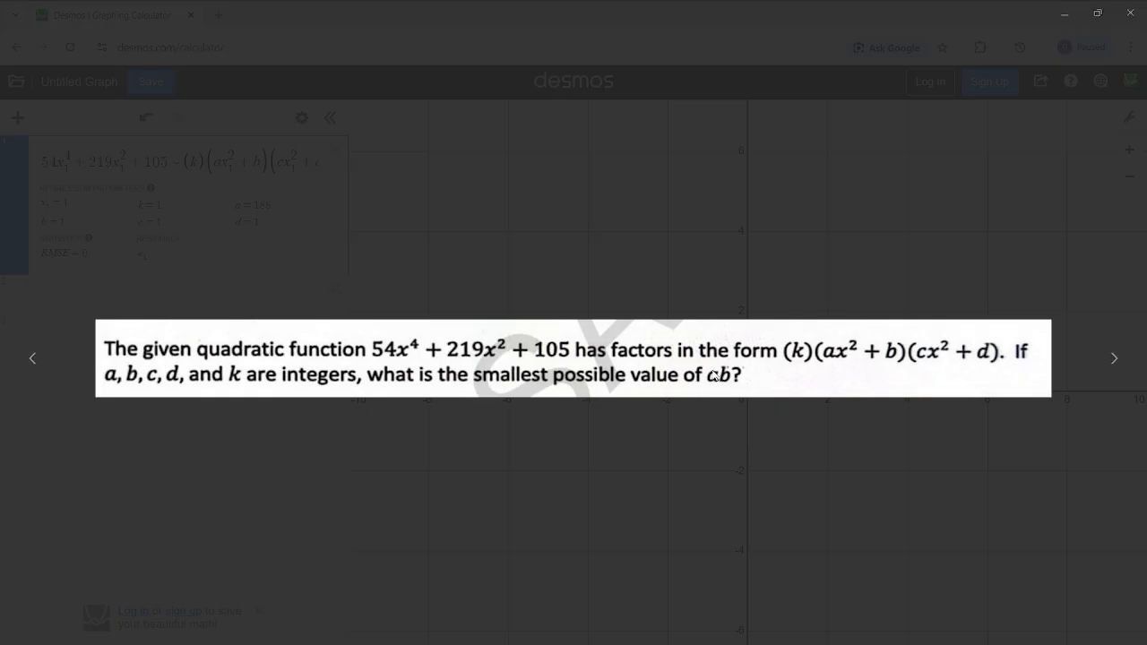
pyautogui.click(1063, 16)
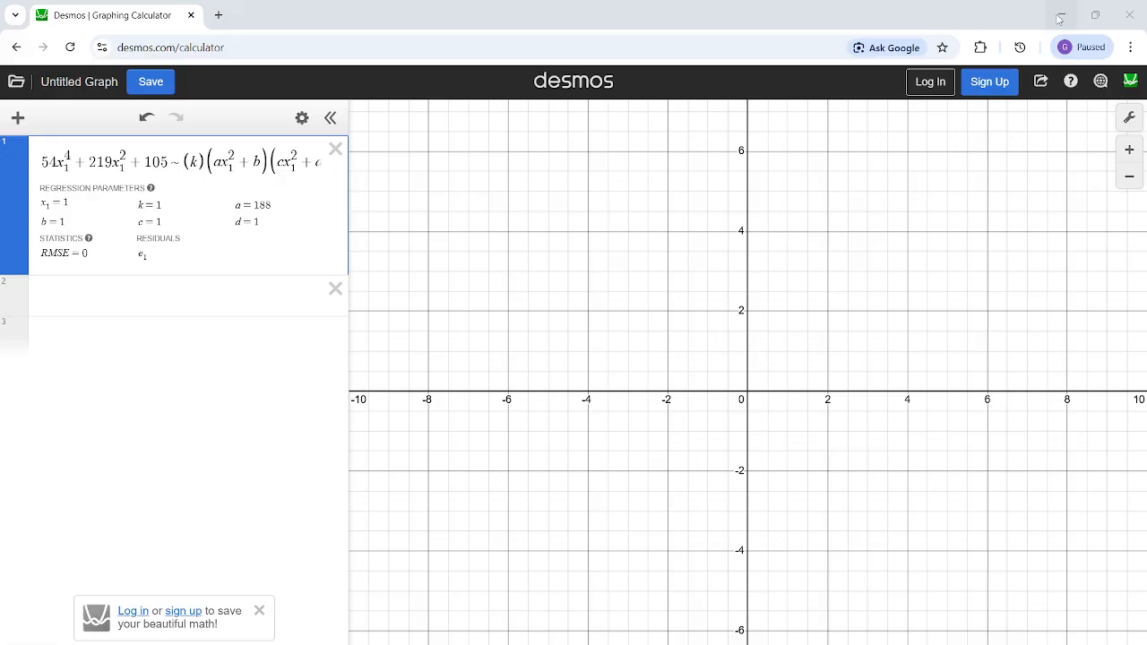
pyautogui.moveTo(172, 226); pyautogui.dragTo(92, 184)
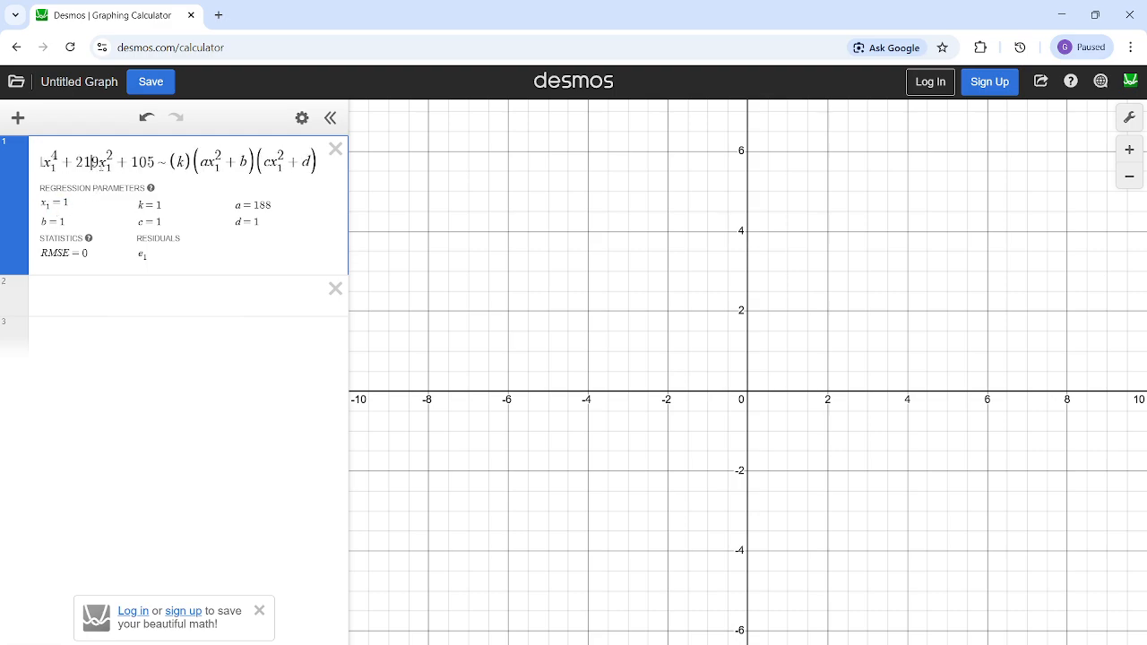
# - Define x_1 = random(50) in the second expression and start an empty third expression
pyautogui.click(125, 295)
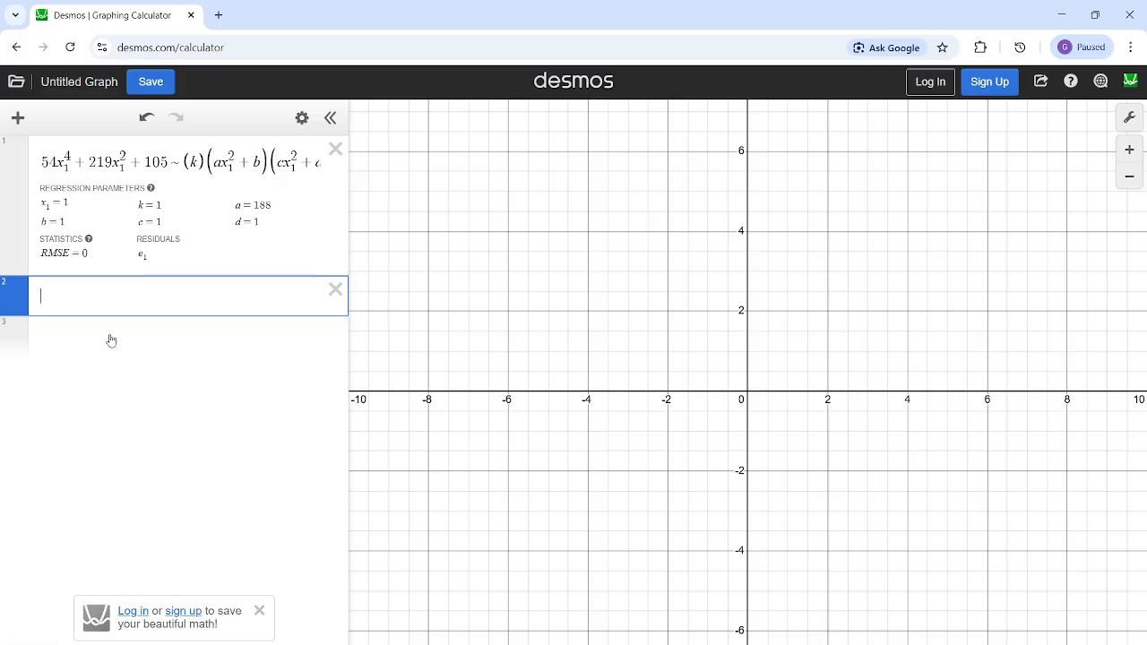
pyautogui.write('x')
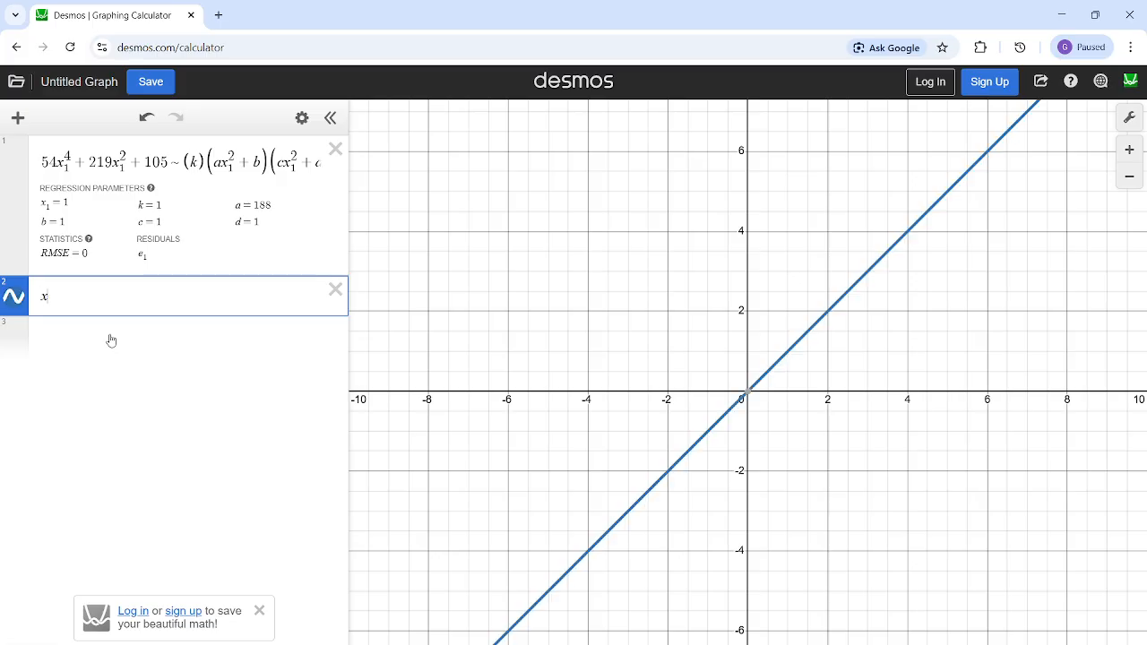
pyautogui.write('_1=random(5')
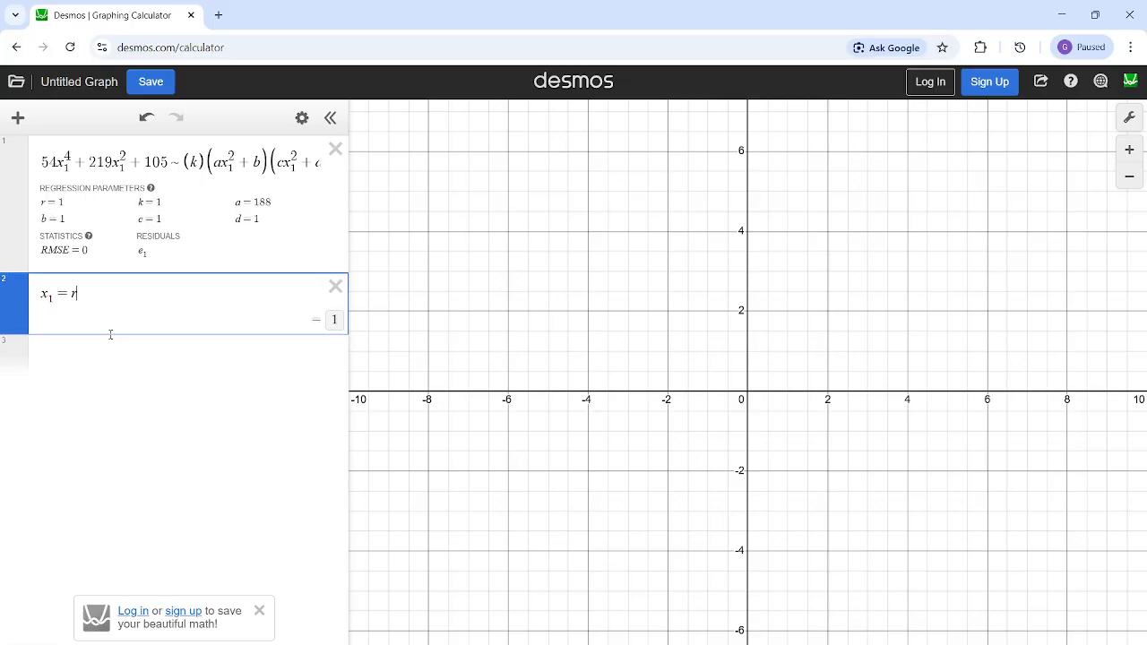
pyautogui.write('0')
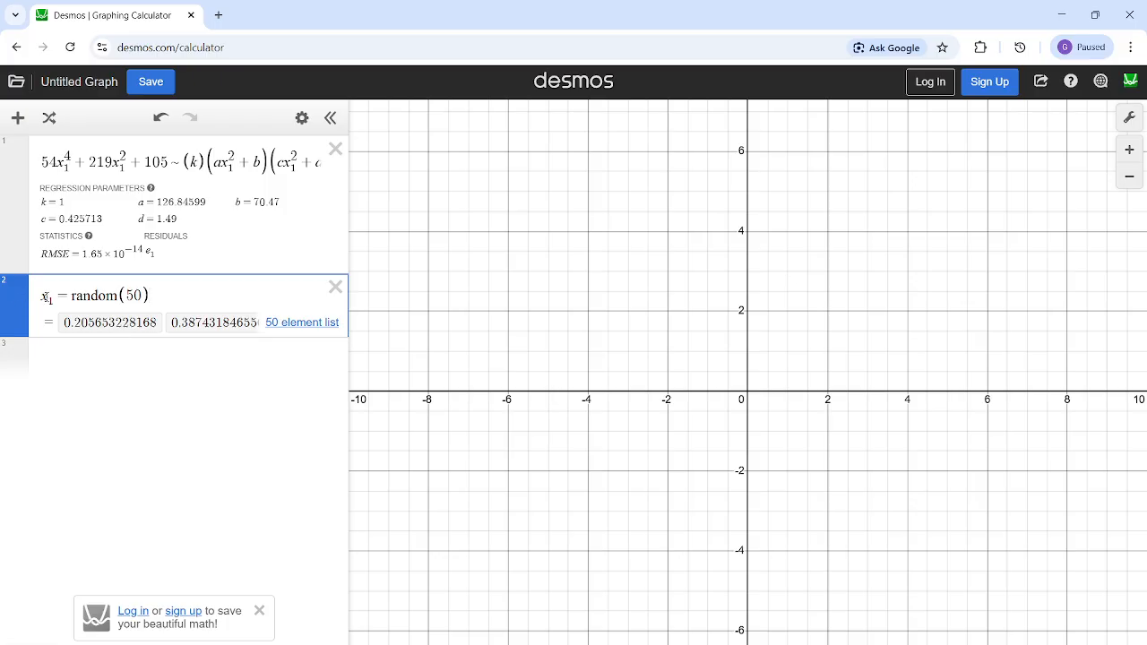
pyautogui.moveTo(42, 299); pyautogui.dragTo(150, 298)
pyautogui.click(156, 379)
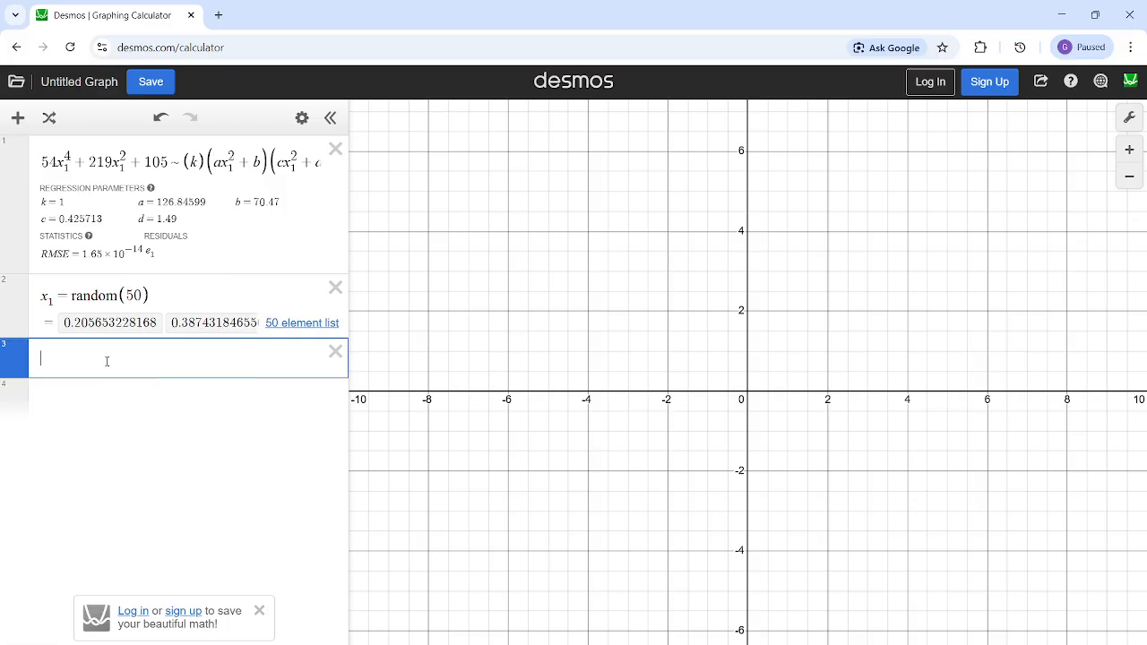
pyautogui.click(747, 613)
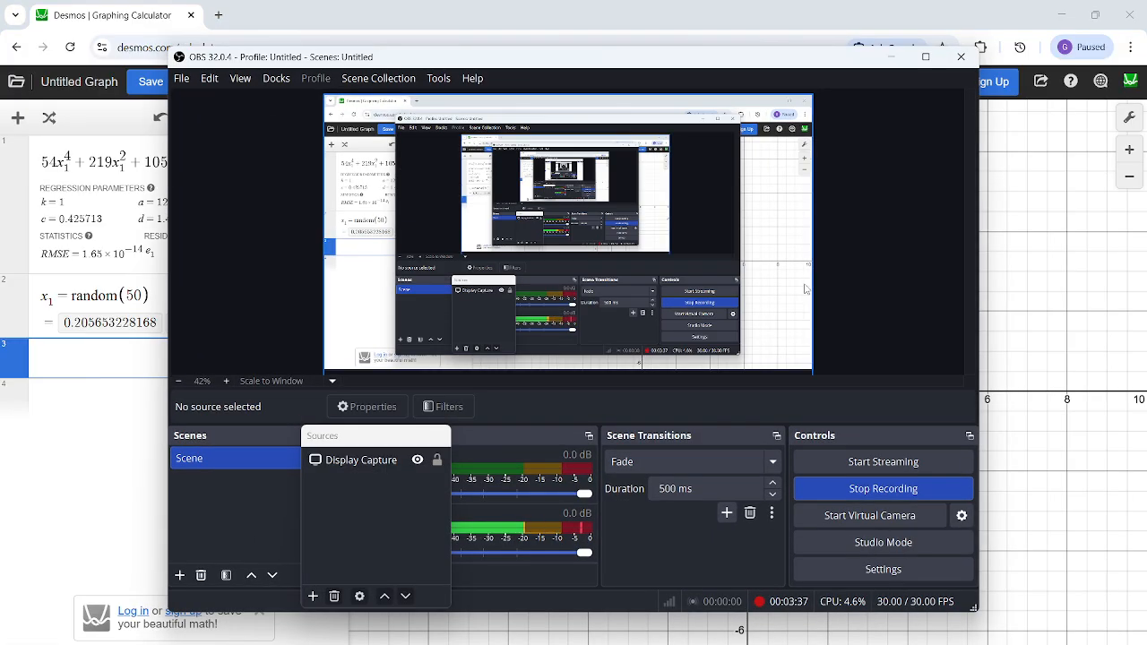
# - Return to the Desmos graph and examine the regression parameters alongside the k, a and b terms of the factored side
pyautogui.click(892, 56)
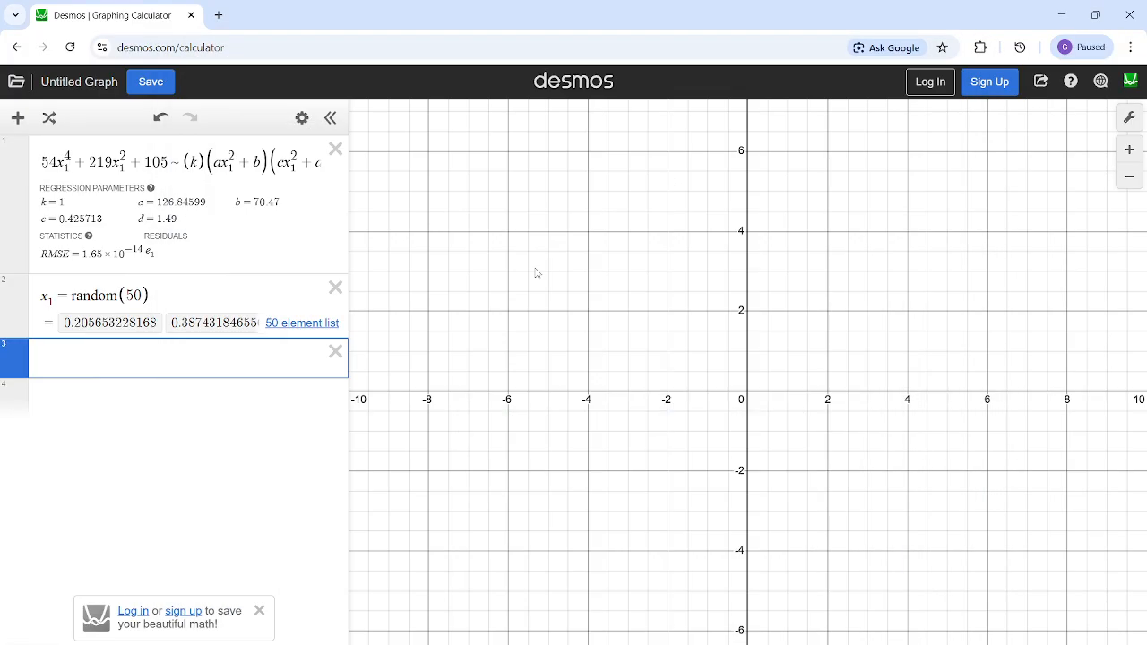
pyautogui.doubleClick(134, 296)
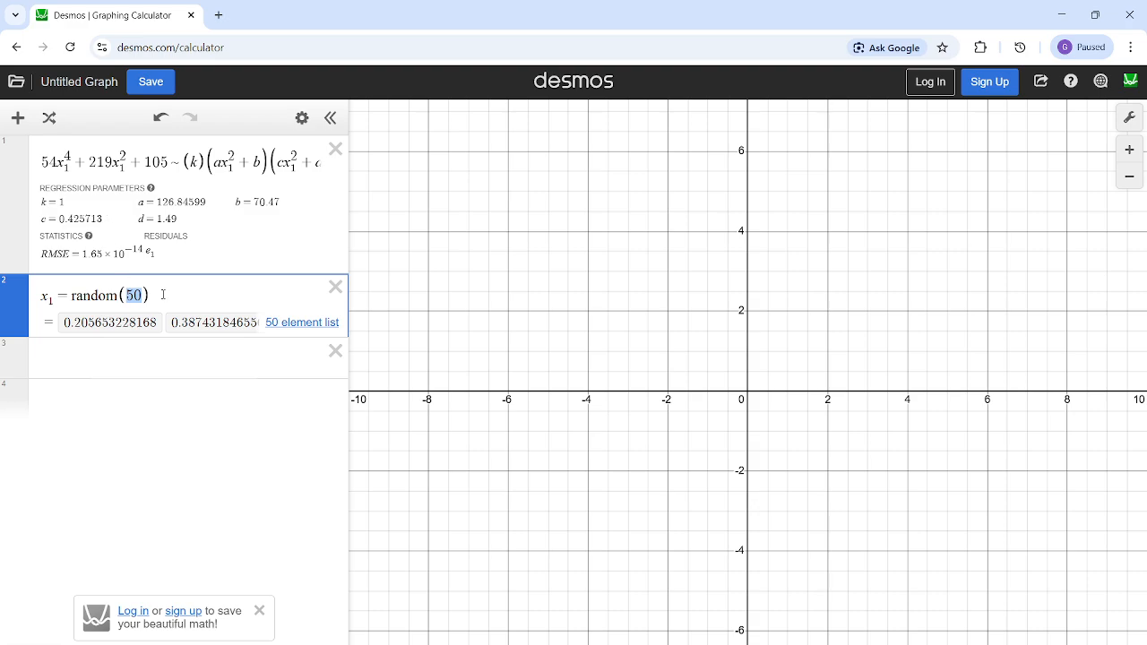
pyautogui.click(165, 378)
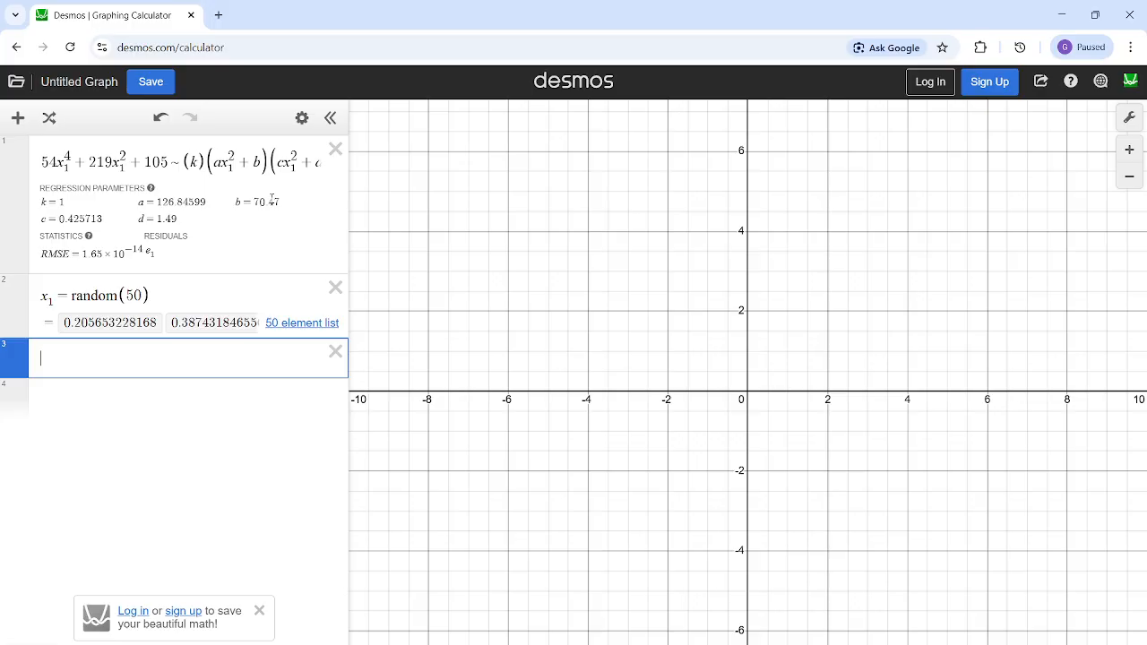
pyautogui.moveTo(274, 202); pyautogui.dragTo(34, 239)
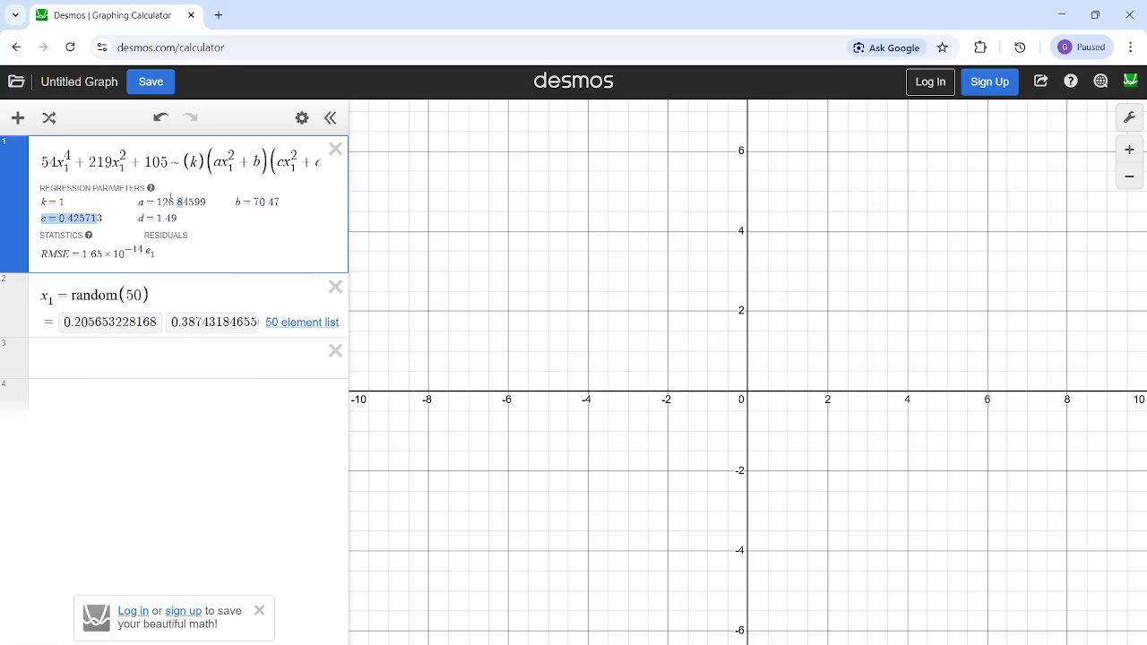
pyautogui.moveTo(170, 196); pyautogui.dragTo(125, 199)
pyautogui.click(241, 162)
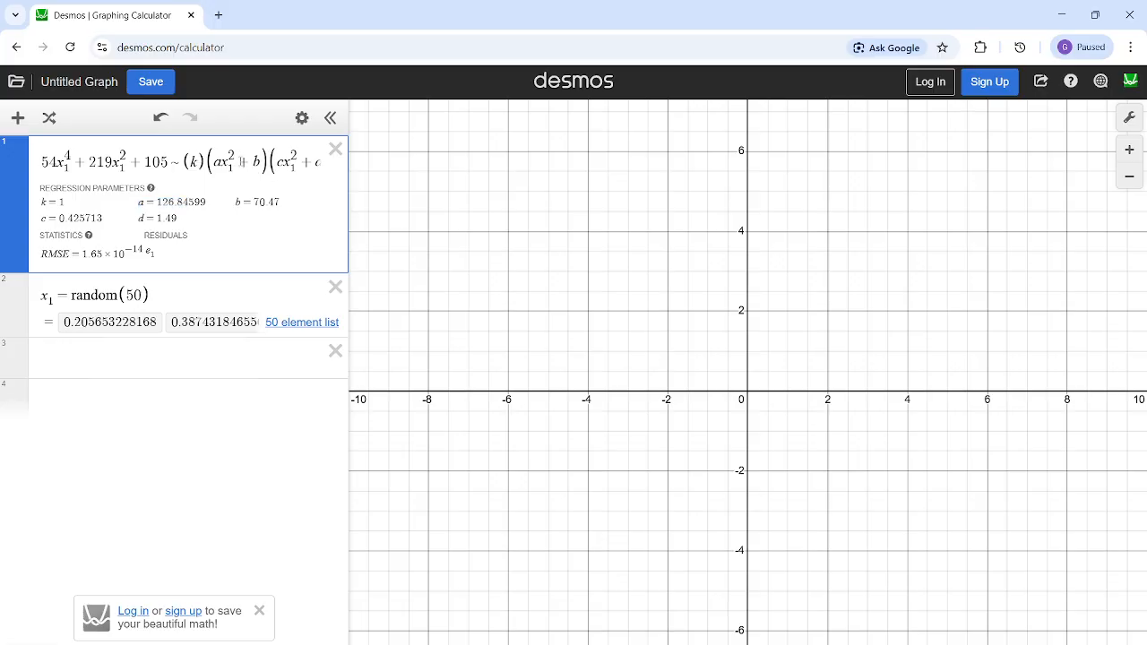
pyautogui.doubleClick(256, 162)
pyautogui.click(110, 353)
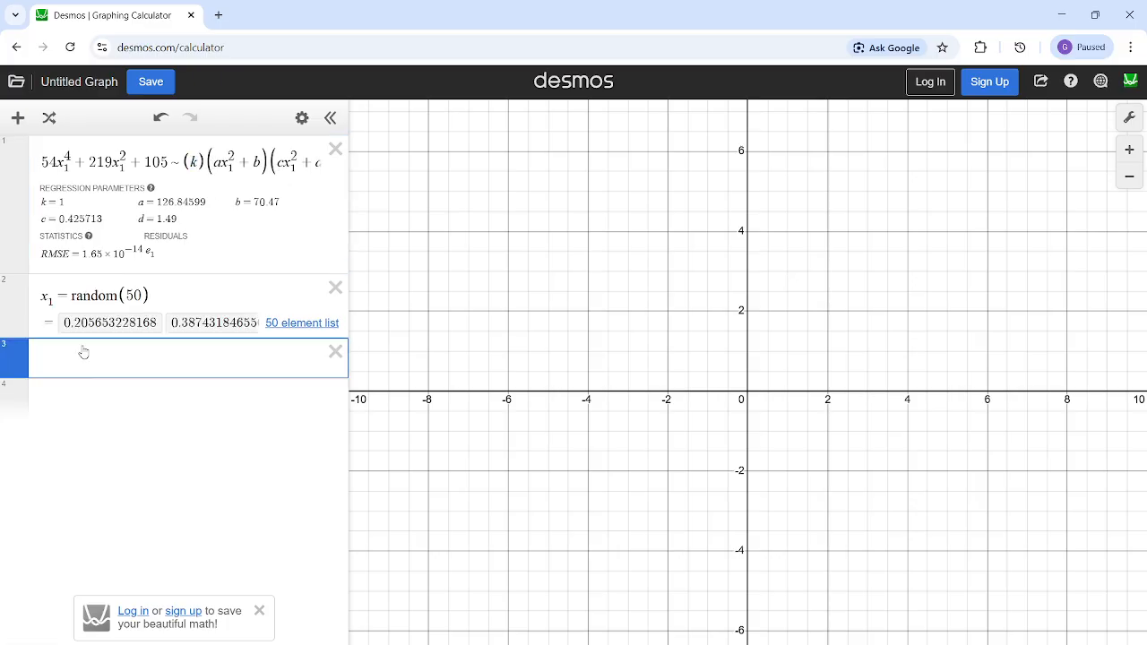
pyautogui.doubleClick(194, 162)
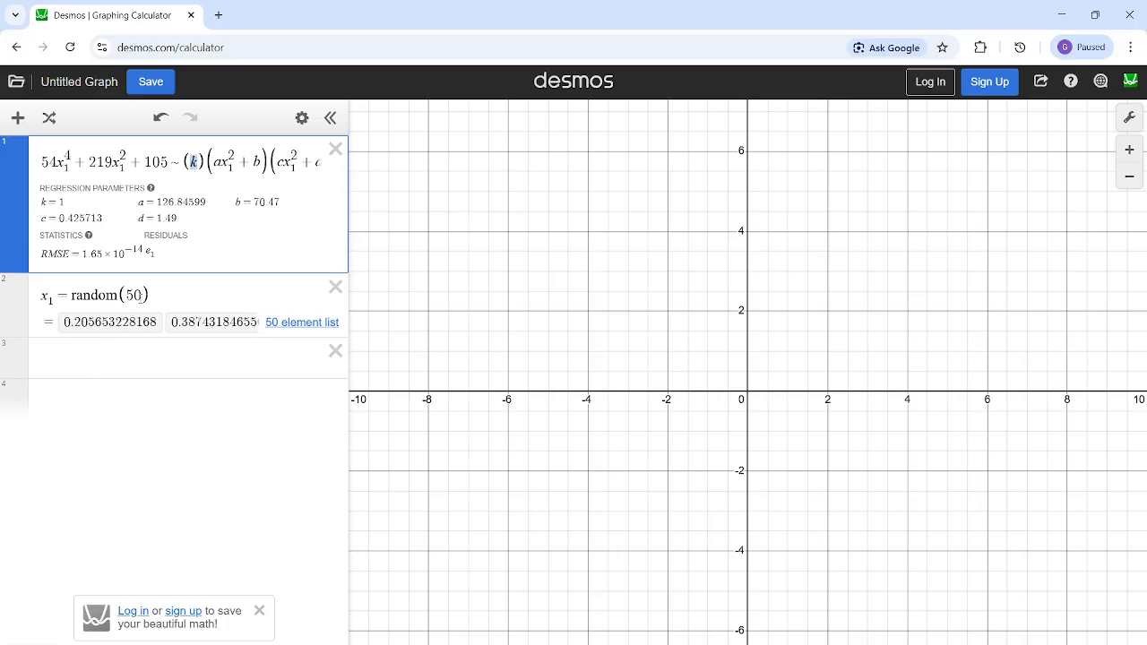
pyautogui.click(88, 364)
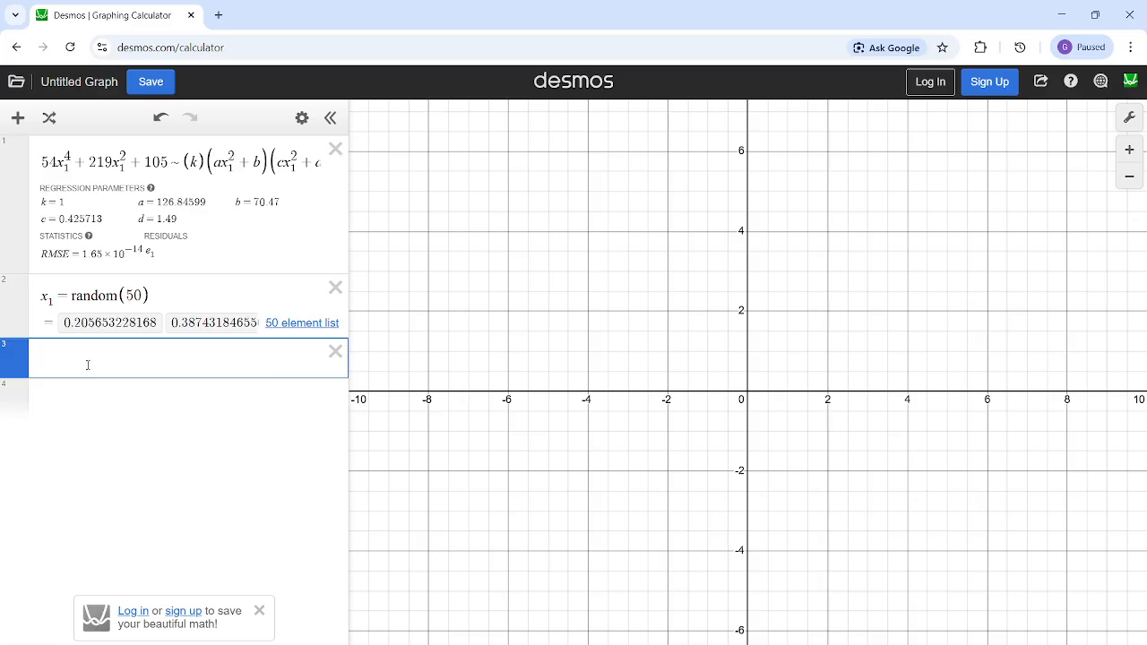
pyautogui.doubleClick(193, 163)
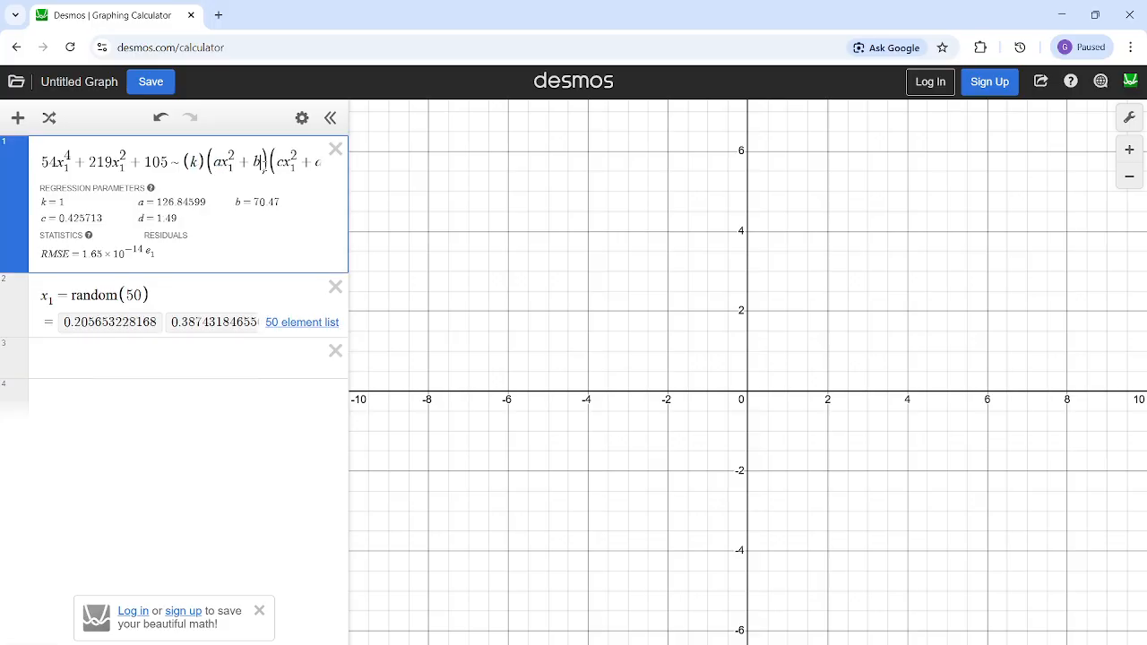
pyautogui.click(179, 360)
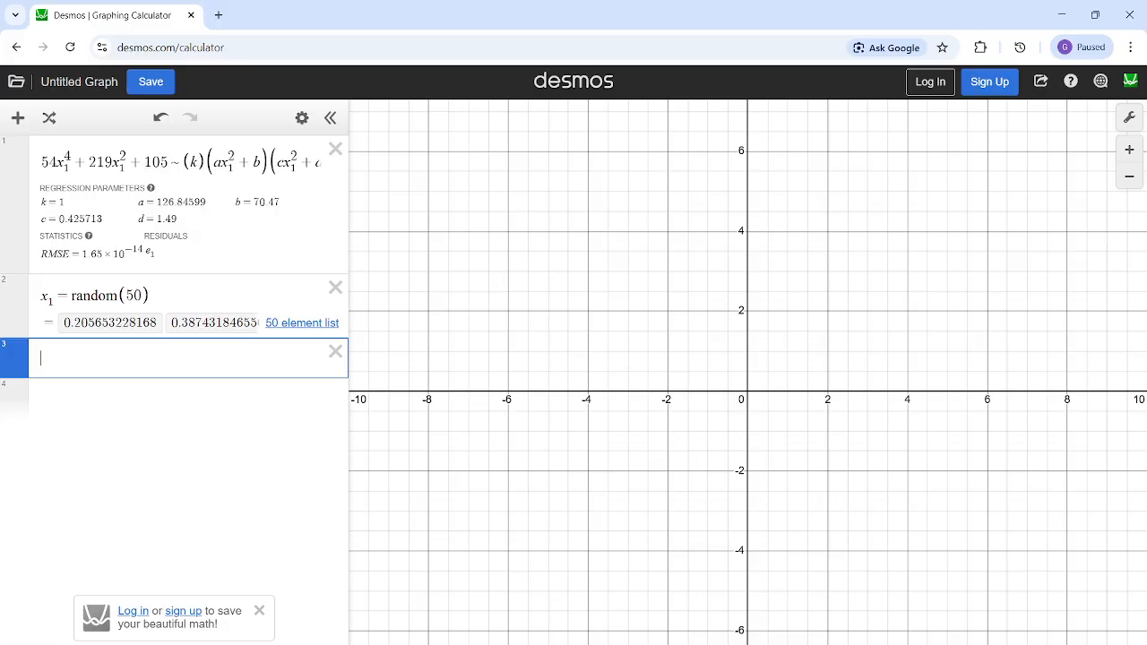
# - Reread the question image for the condition on a, b, c, d and k, and return to the graph
pyautogui.moveTo(658, 644)
pyautogui.click(704, 608)
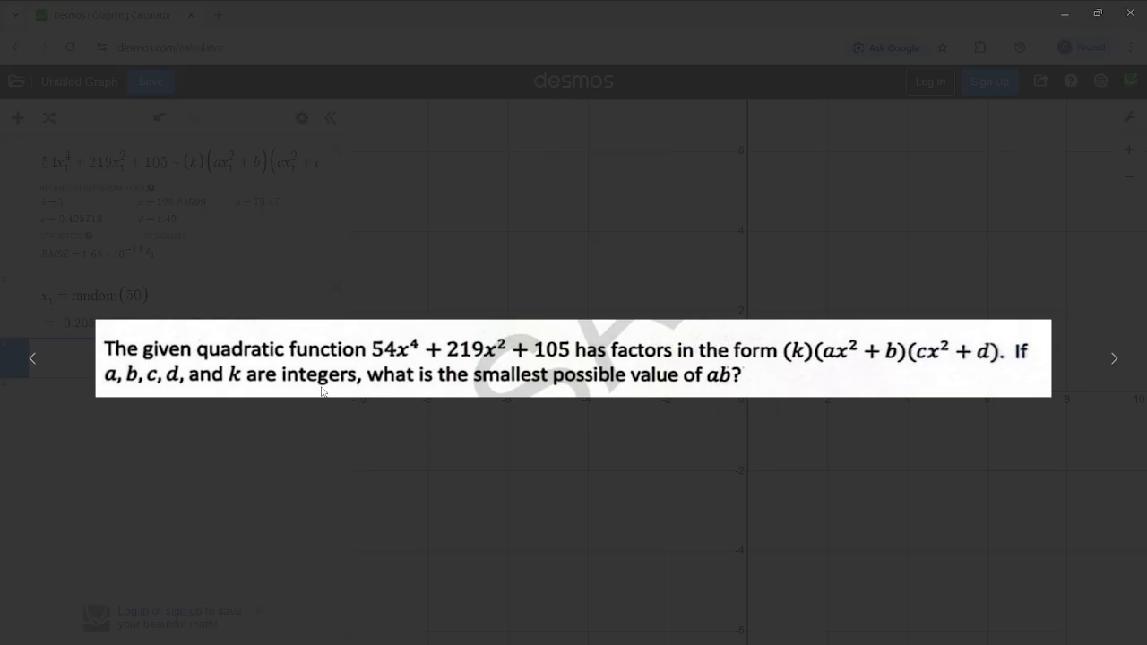
pyautogui.click(1066, 11)
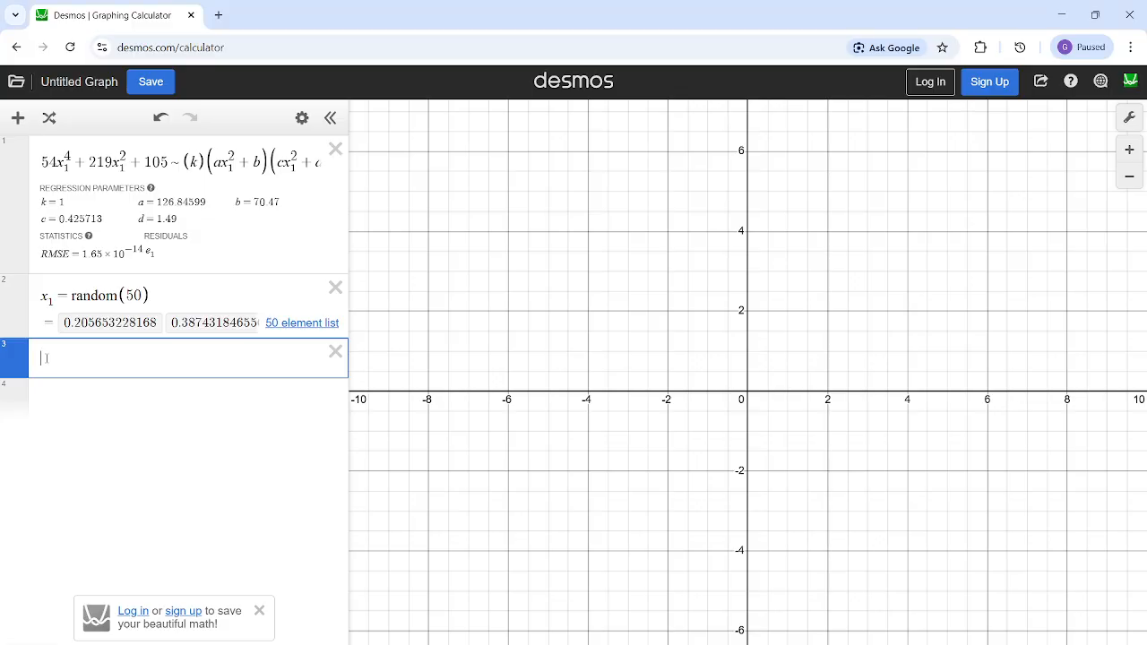
pyautogui.write('1.7')
pyautogui.press('BackSpace')
pyautogui.press('BackSpace')
pyautogui.press('BackSpace')
pyautogui.press('BackSpace')
pyautogui.click(97, 359)
pyautogui.write('2 4 5')
pyautogui.press('BackSpace')
pyautogui.press('BackSpace')
pyautogui.press('BackSpace')
# - Examine the polynomial 54x_1^4 + 219x_1^2 + 105 and its individual coefficients in the first expression
pyautogui.click(197, 159)
pyautogui.click(128, 356)
pyautogui.click(163, 162)
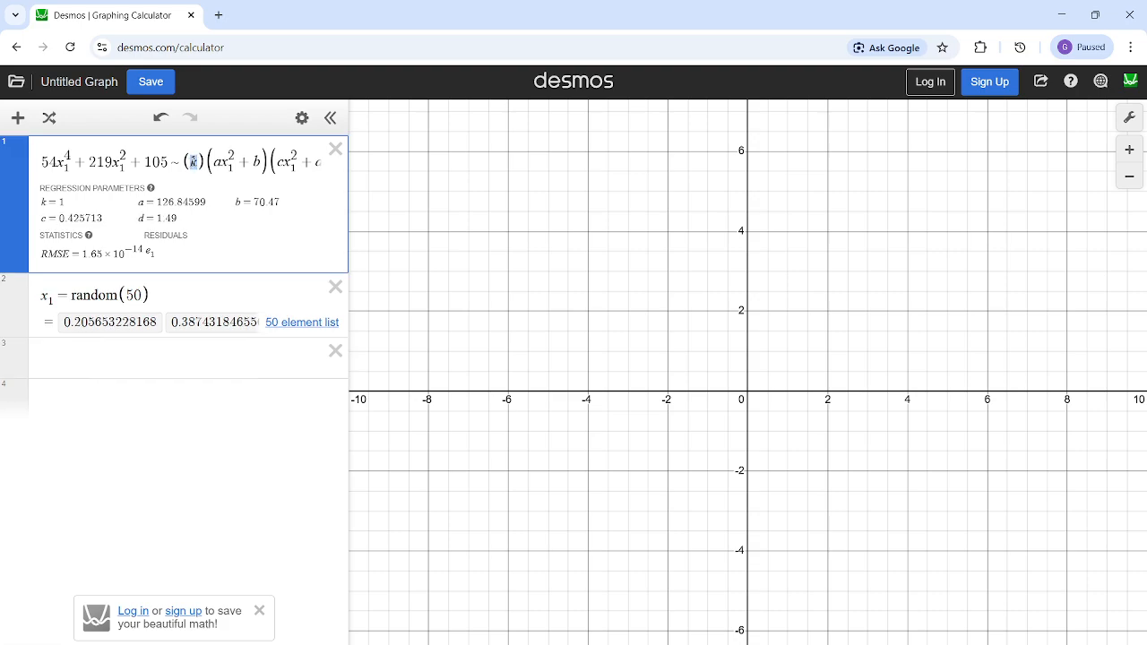
pyautogui.moveTo(162, 162); pyautogui.dragTo(36, 168)
pyautogui.click(98, 355)
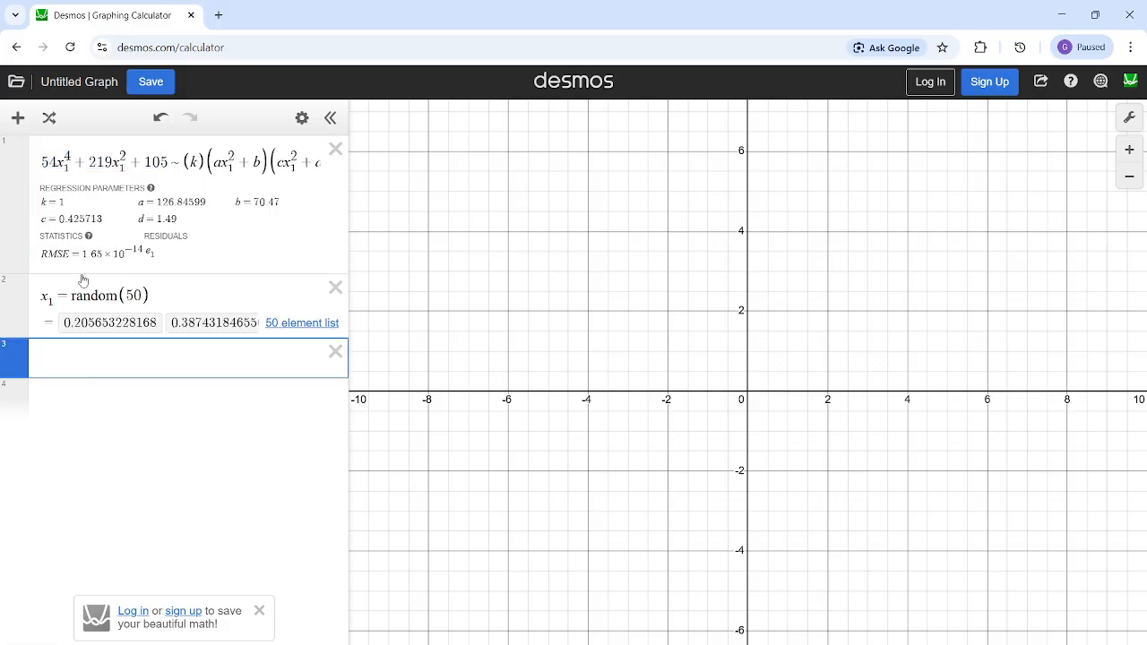
pyautogui.moveTo(199, 158); pyautogui.dragTo(42, 164)
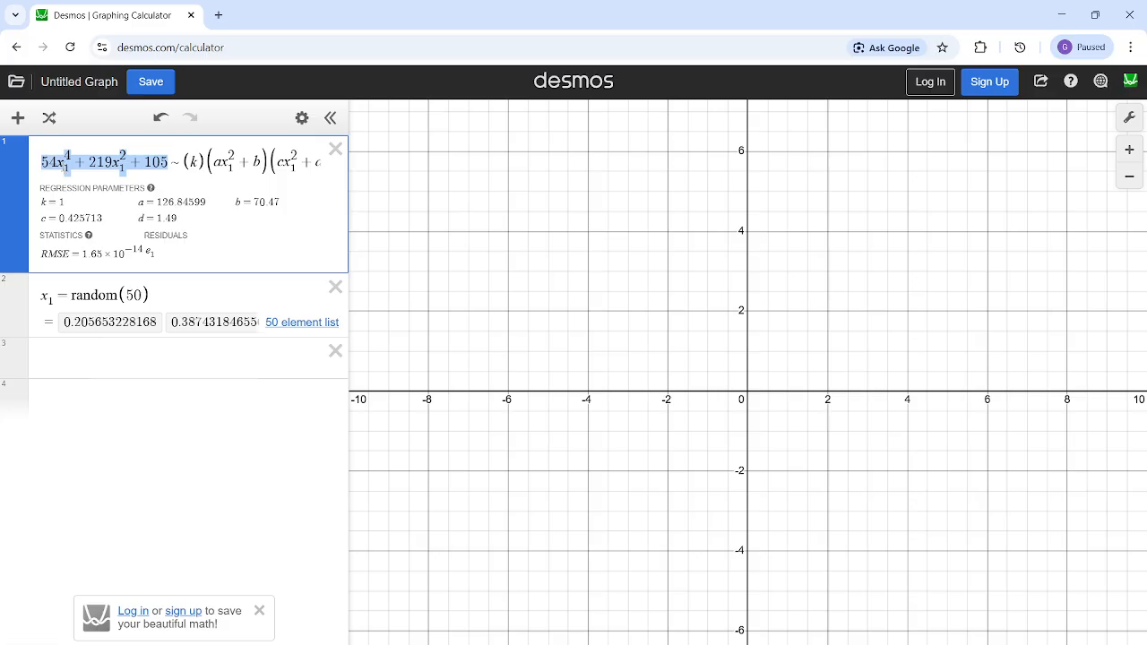
pyautogui.click(50, 158)
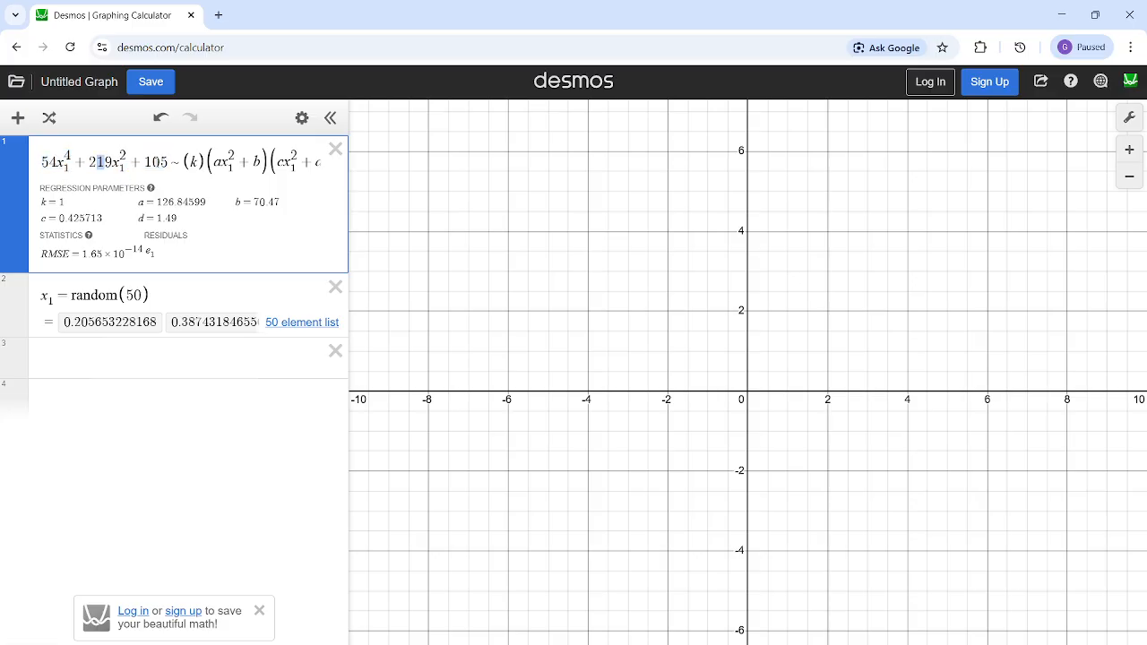
pyautogui.moveTo(170, 161); pyautogui.dragTo(144, 162)
pyautogui.click(56, 352)
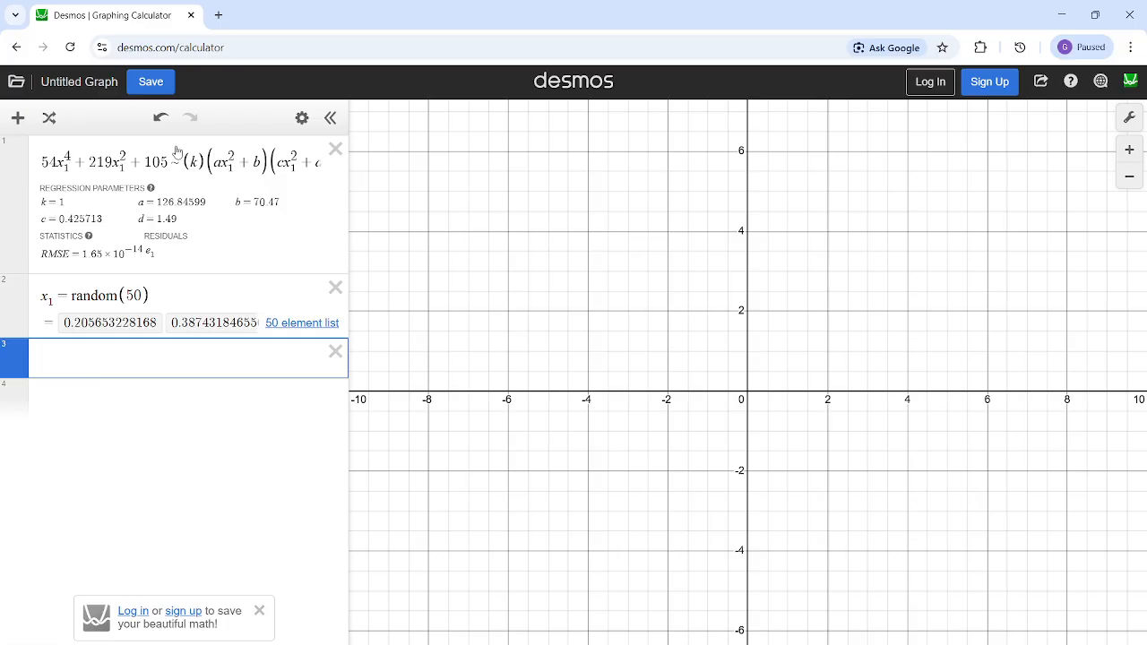
pyautogui.moveTo(168, 162); pyautogui.dragTo(39, 162)
pyautogui.click(66, 352)
pyautogui.click(99, 183)
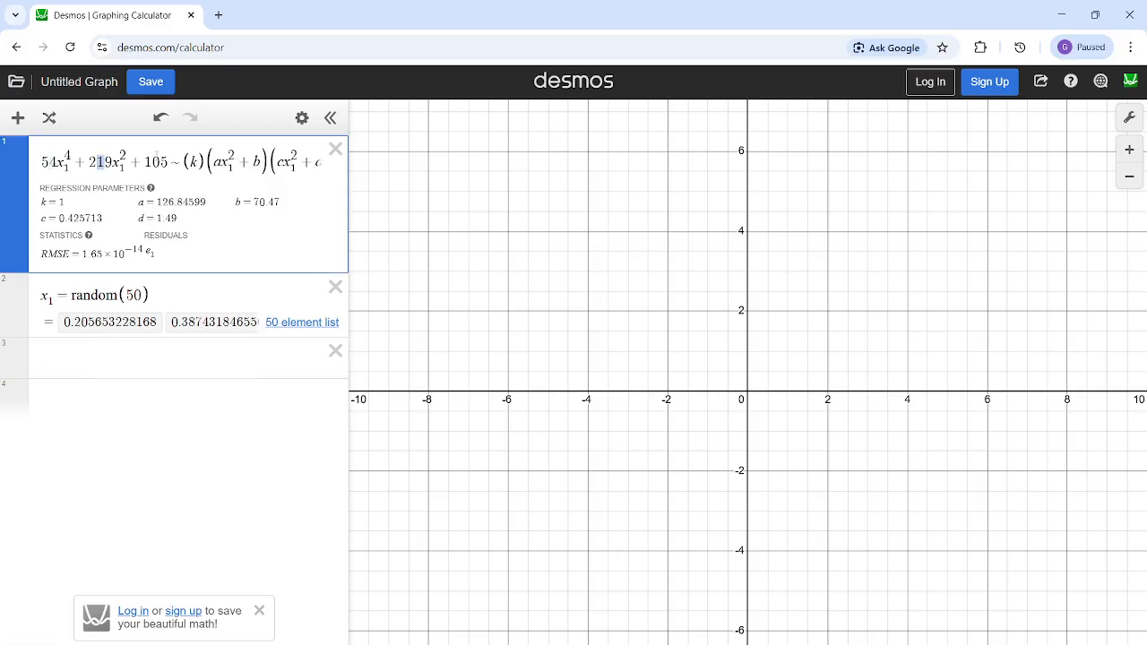
pyautogui.moveTo(169, 163); pyautogui.dragTo(151, 163)
pyautogui.click(81, 355)
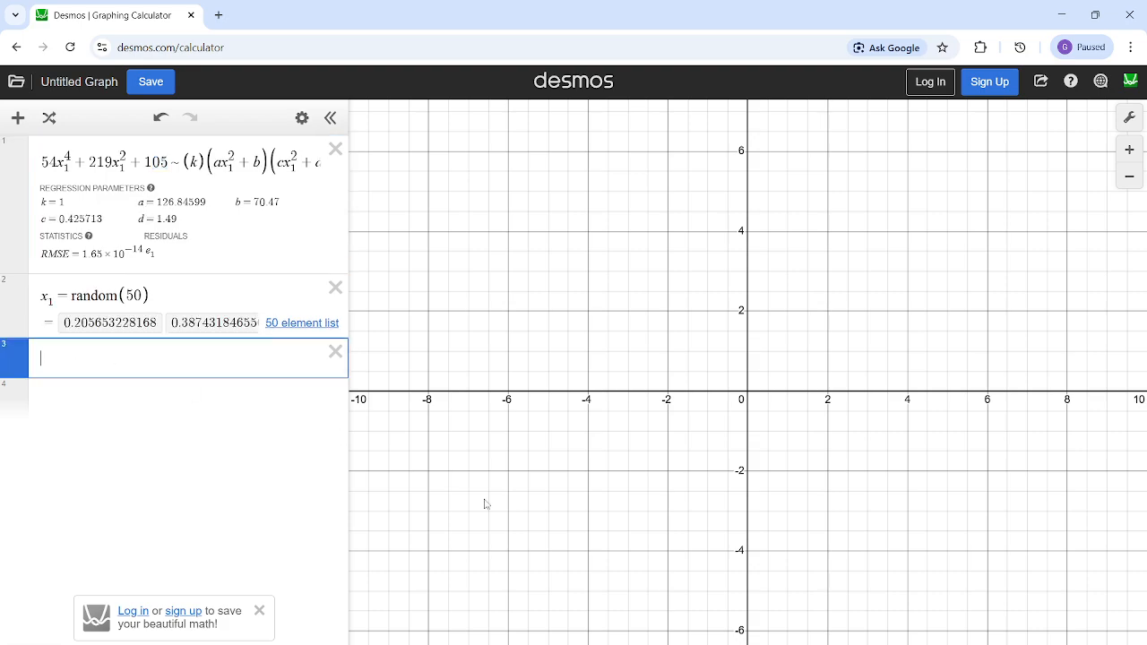
# - Compare the k multiplier and the first quadratic factor with the polynomial before the ~ sign
pyautogui.press('super+Tab')
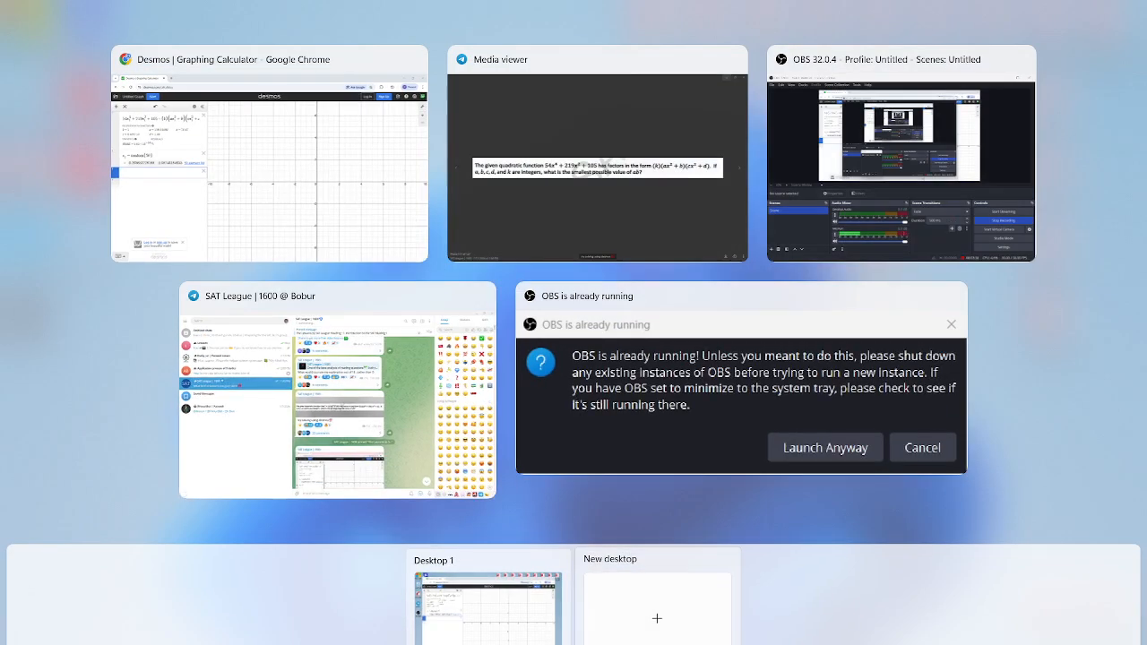
pyautogui.click(656, 644)
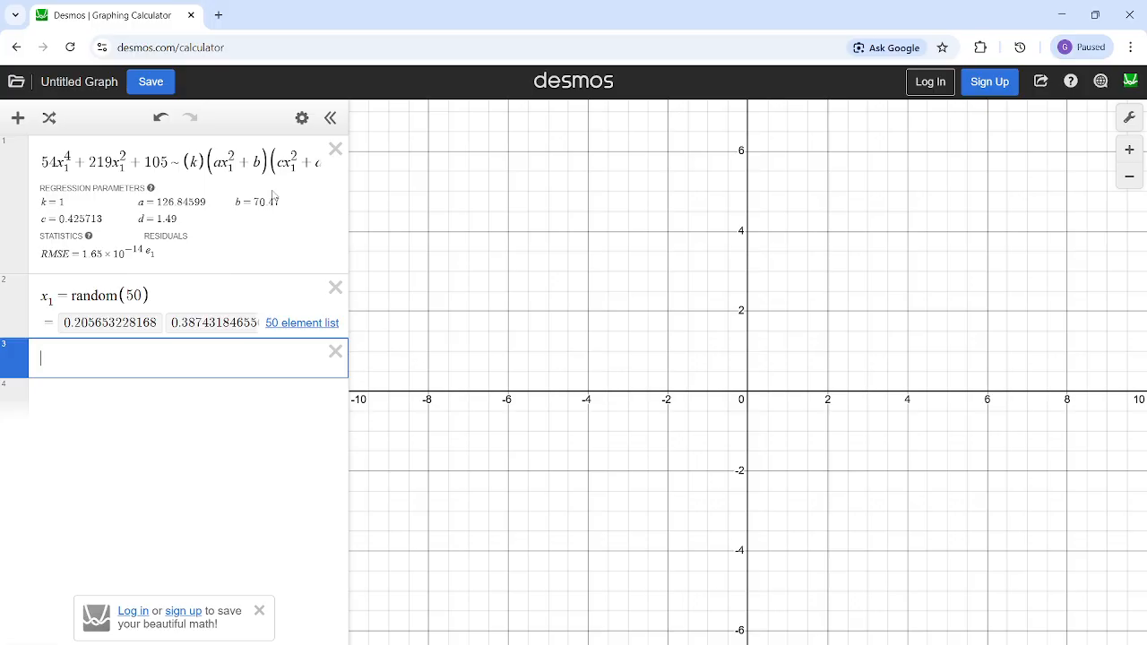
pyautogui.click(222, 165)
pyautogui.doubleClick(256, 162)
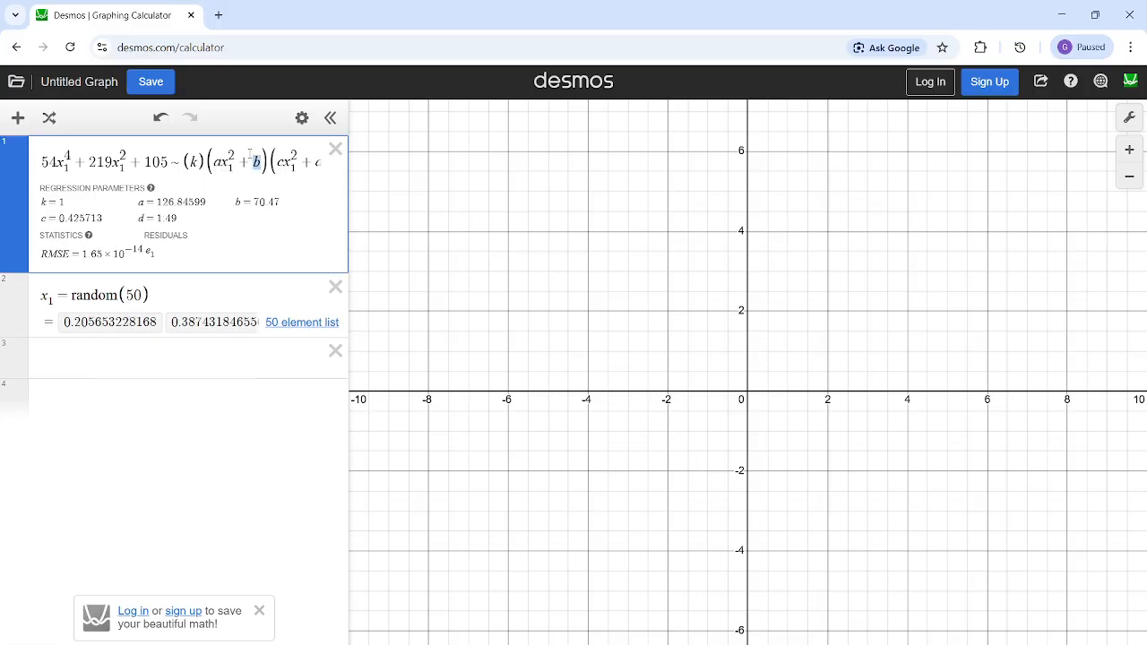
pyautogui.moveTo(223, 162); pyautogui.dragTo(191, 163)
pyautogui.click(200, 159)
pyautogui.click(138, 382)
pyautogui.click(197, 162)
pyautogui.moveTo(154, 162); pyautogui.dragTo(41, 167)
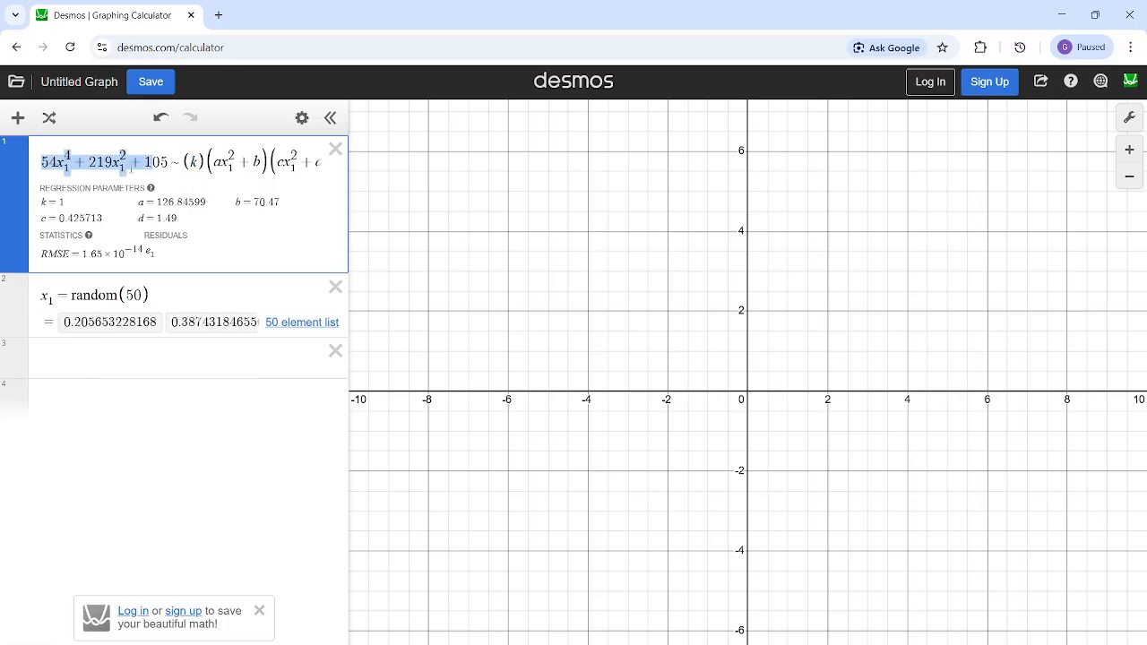
pyautogui.moveTo(164, 160); pyautogui.dragTo(65, 163)
pyautogui.moveTo(198, 161); pyautogui.dragTo(41, 167)
pyautogui.click(140, 345)
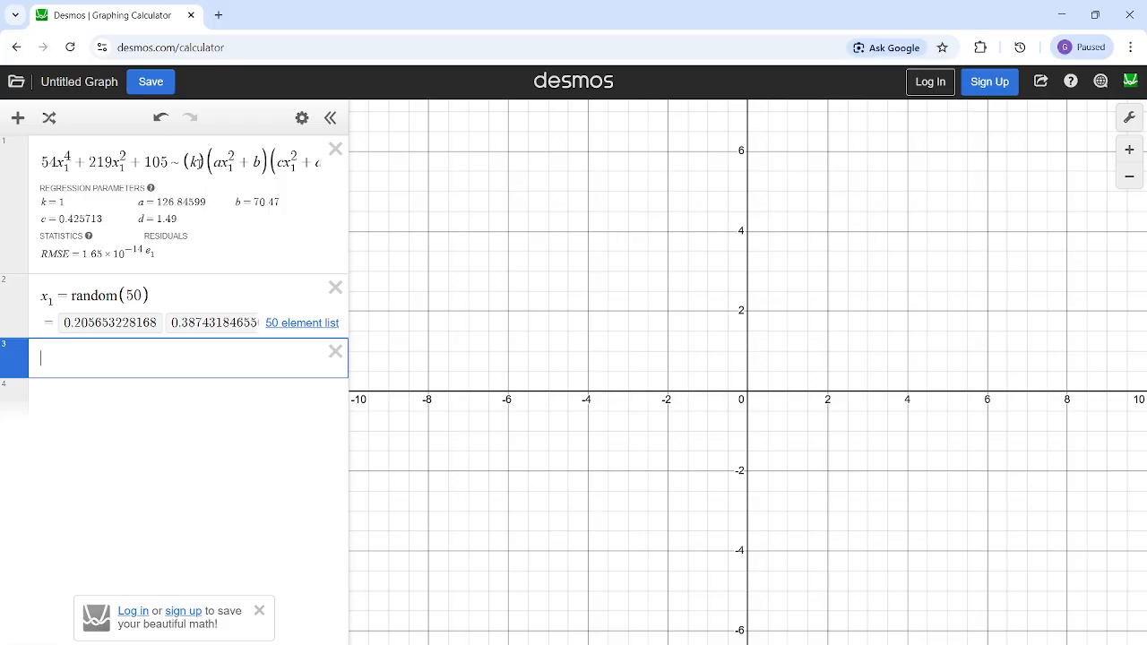
pyautogui.click(196, 163)
pyautogui.moveTo(213, 162); pyautogui.dragTo(188, 160)
pyautogui.click(191, 160)
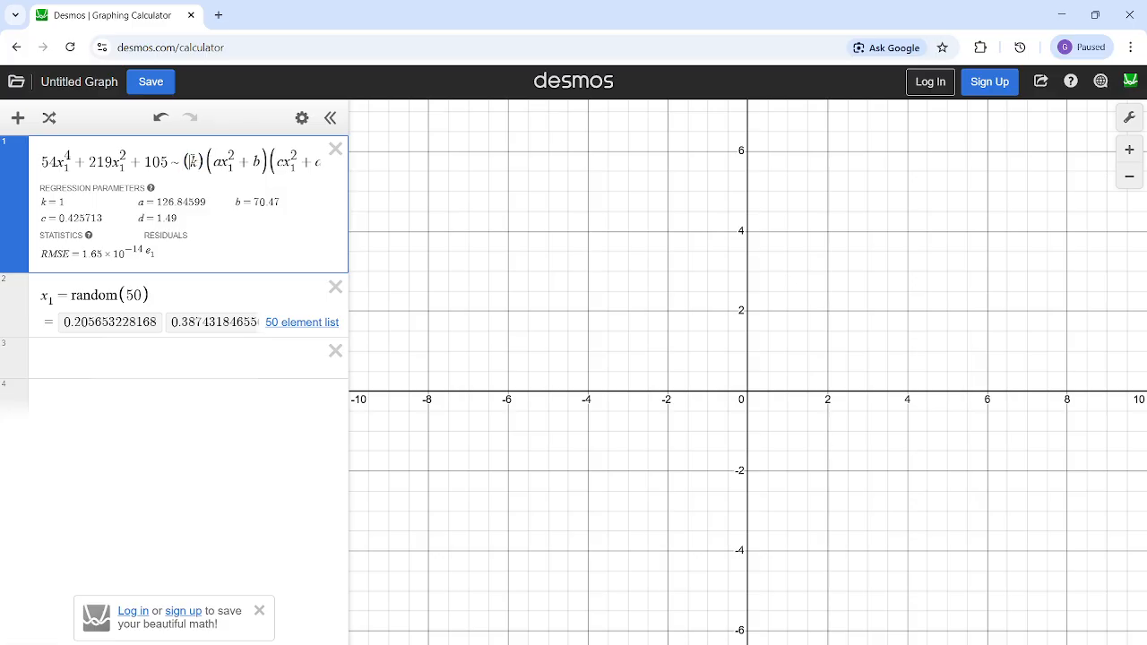
pyautogui.doubleClick(193, 161)
# - Compute gcd(54,219,105) in the third expression and start an empty fourth expression
pyautogui.click(98, 355)
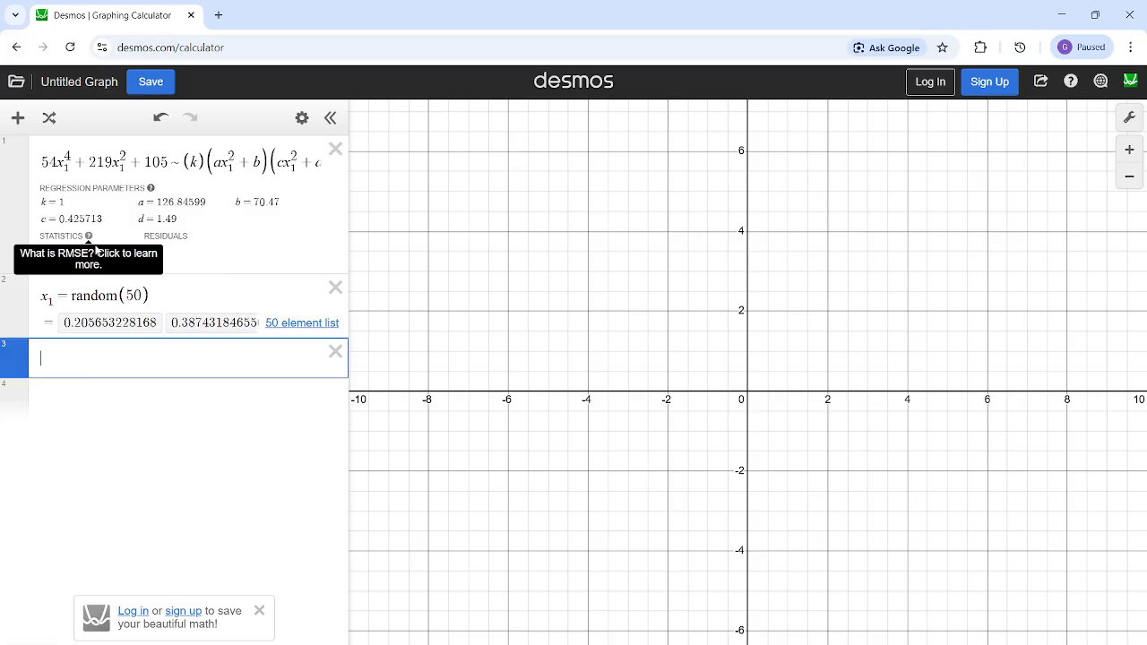
pyautogui.write('gcd(')
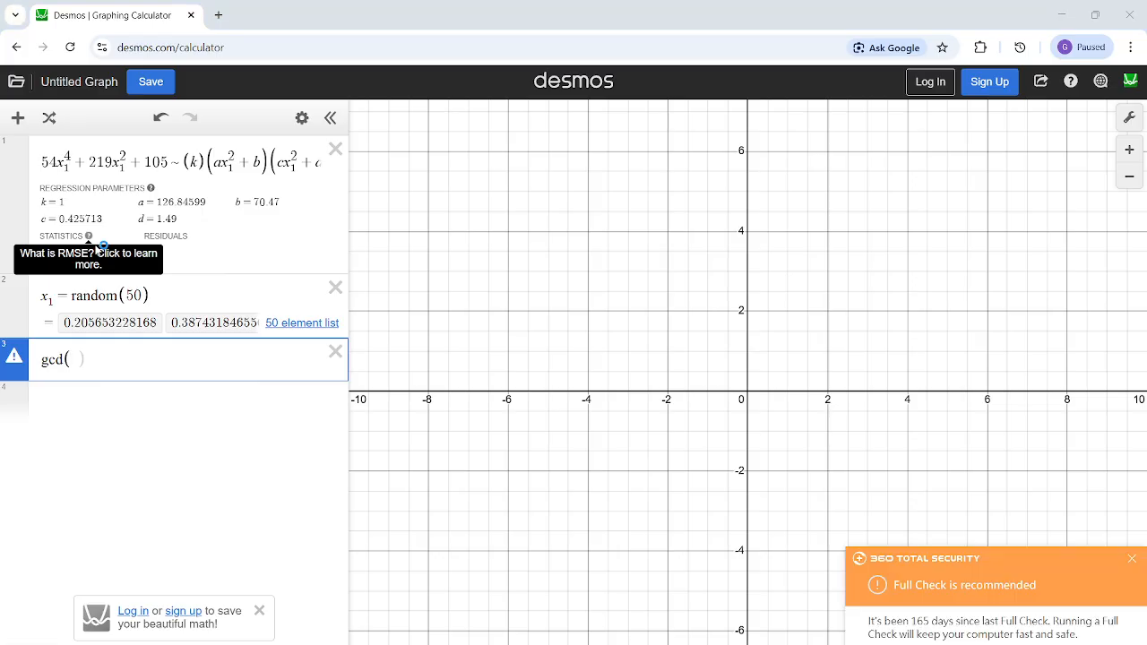
pyautogui.write('1')
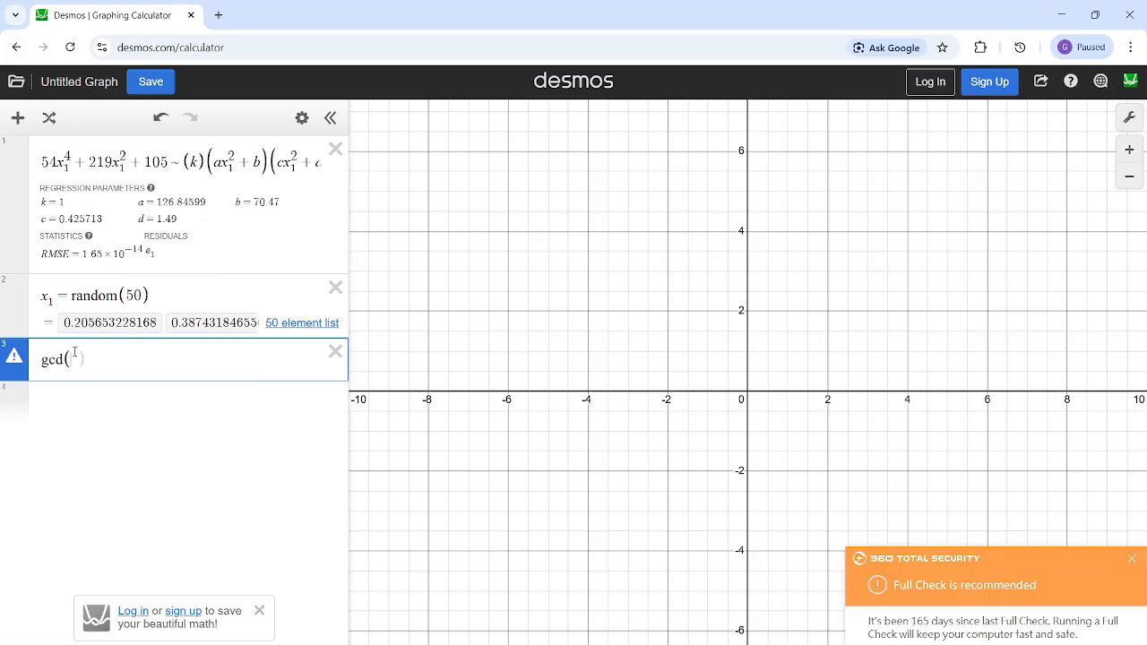
pyautogui.write('5')
pyautogui.press('BackSpace')
pyautogui.press('BackSpace')
pyautogui.write('54,219,105')
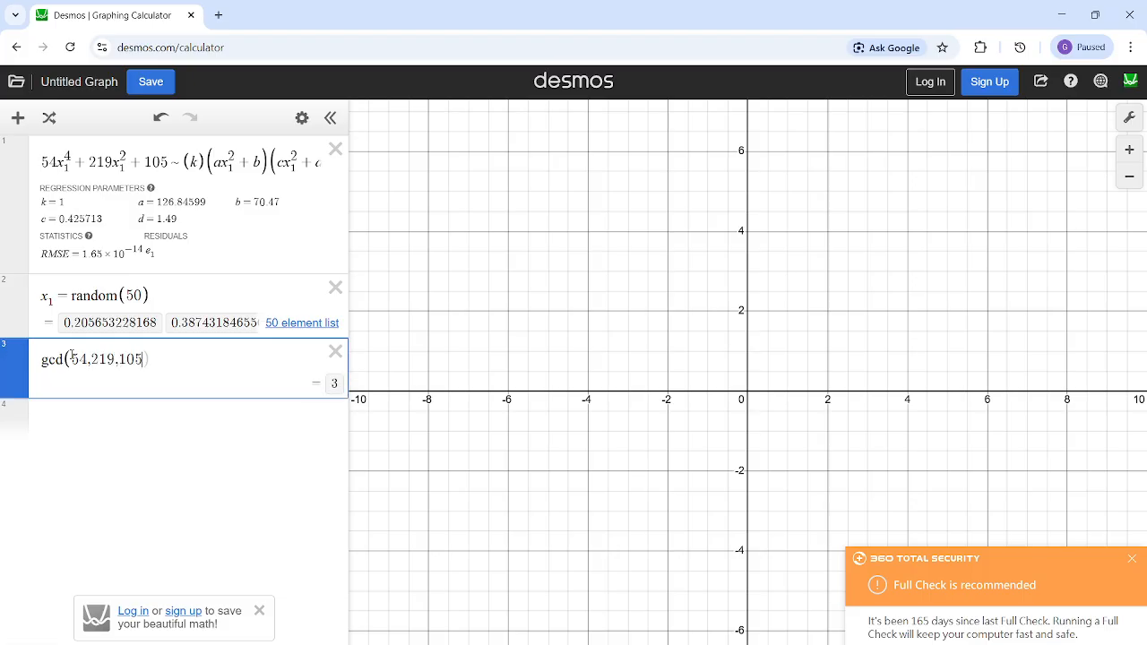
pyautogui.write(')')
pyautogui.click(336, 388)
pyautogui.moveTo(134, 360); pyautogui.dragTo(86, 360)
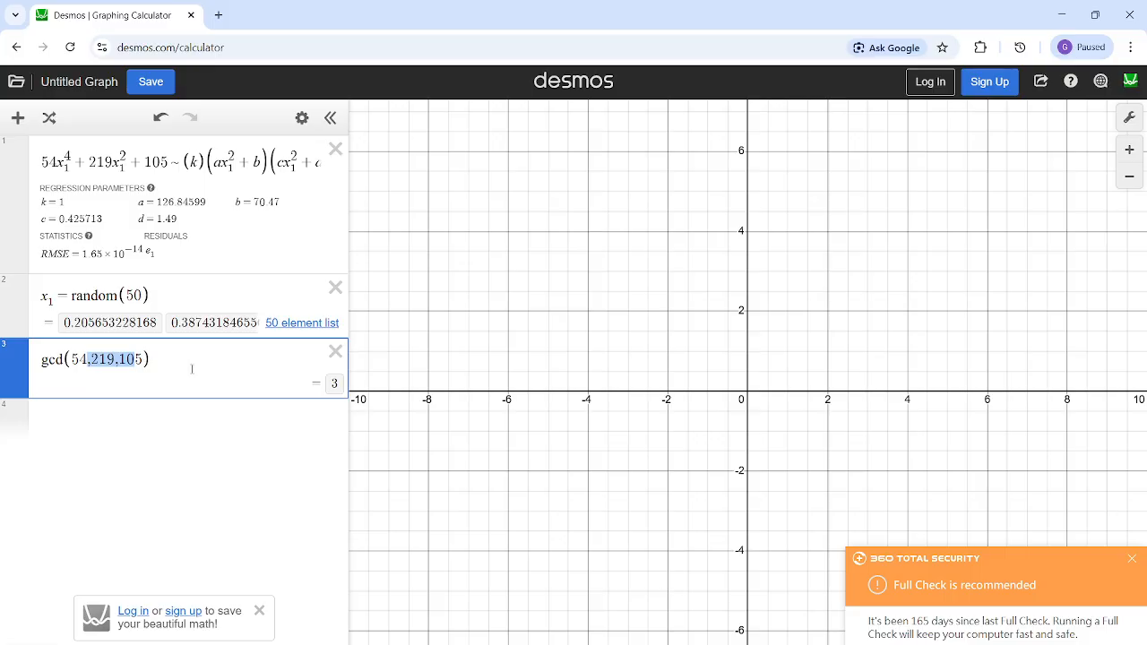
pyautogui.click(255, 414)
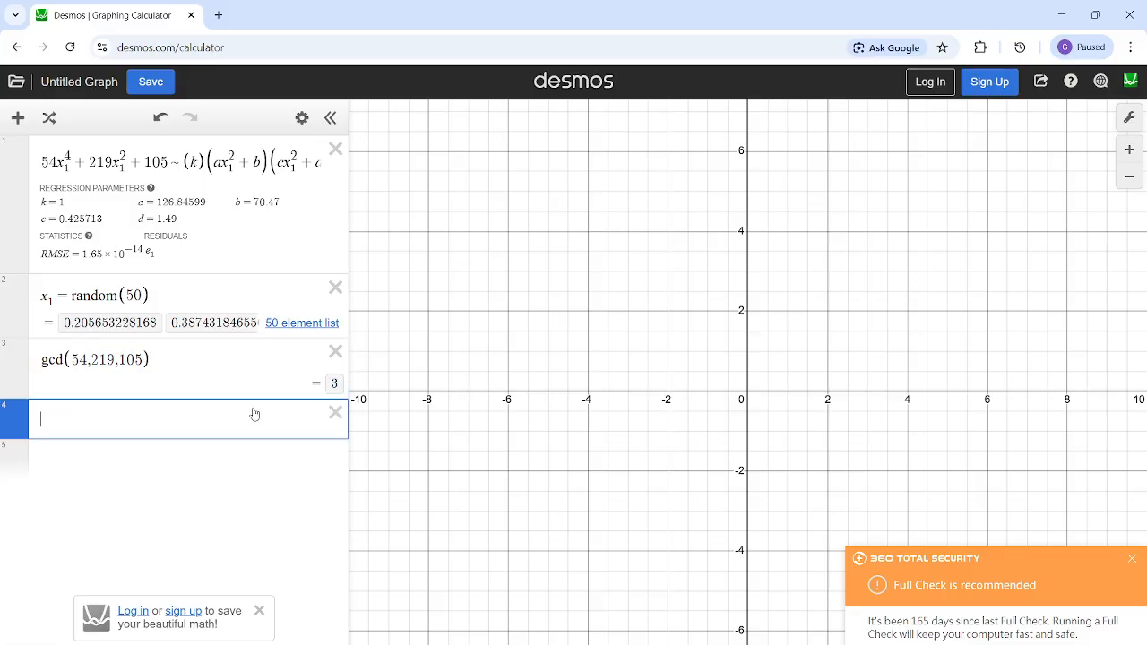
# - Replace k with 3 in the regression's factored side and dismiss the 360 Total Security notification
pyautogui.click(201, 201)
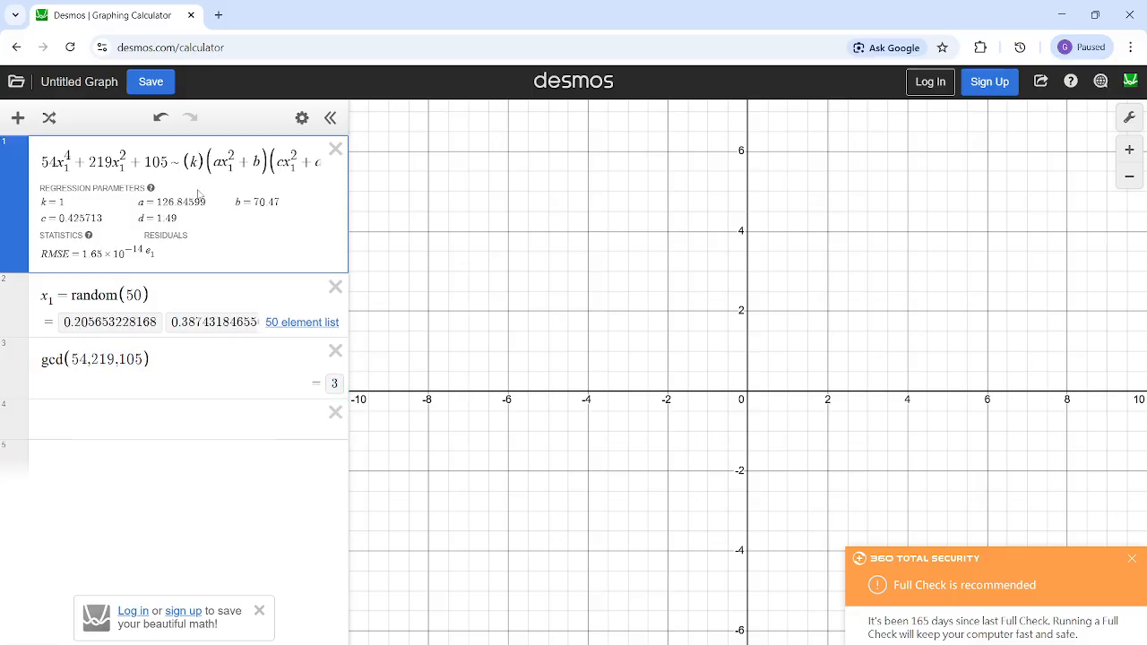
pyautogui.press('BackSpace')
pyautogui.write('3')
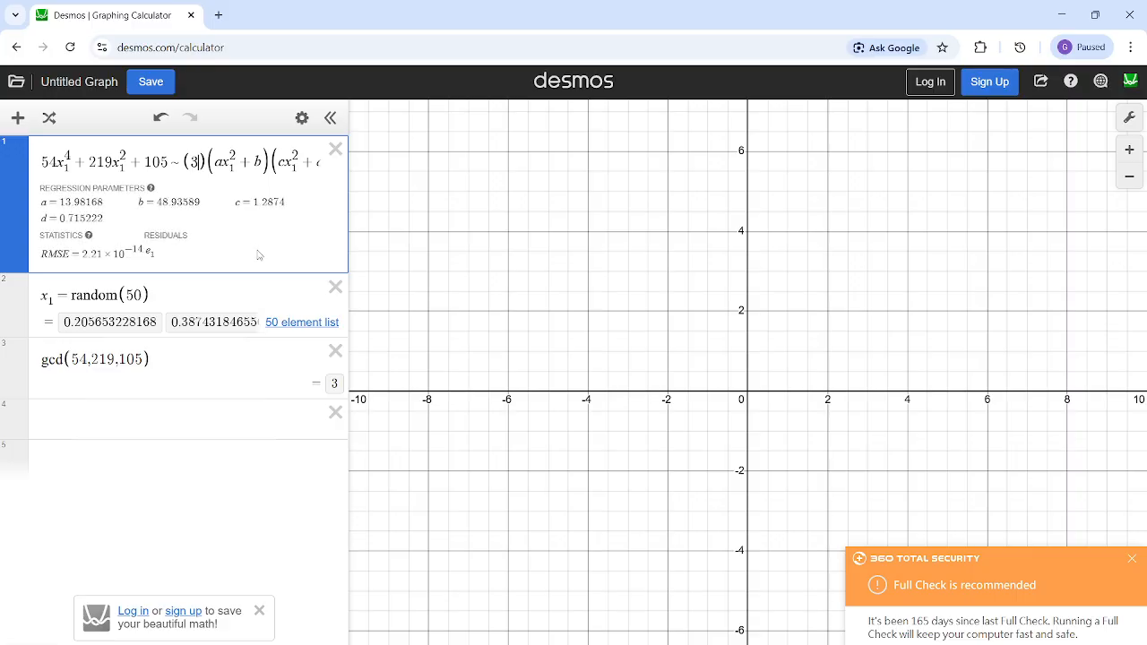
pyautogui.click(199, 413)
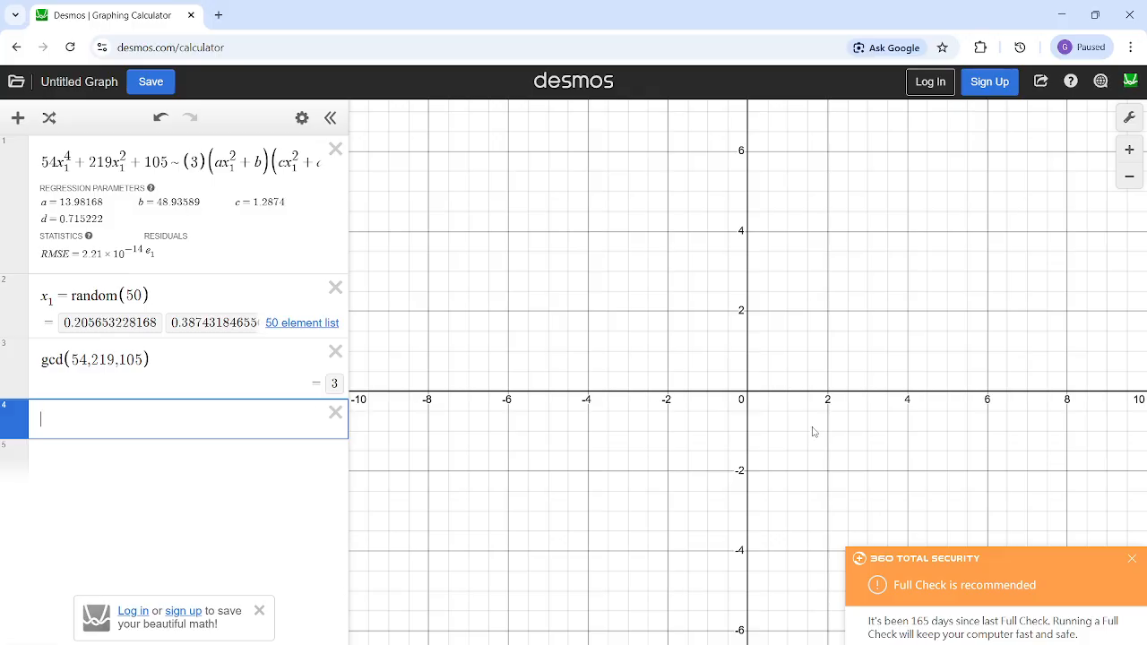
pyautogui.click(1132, 558)
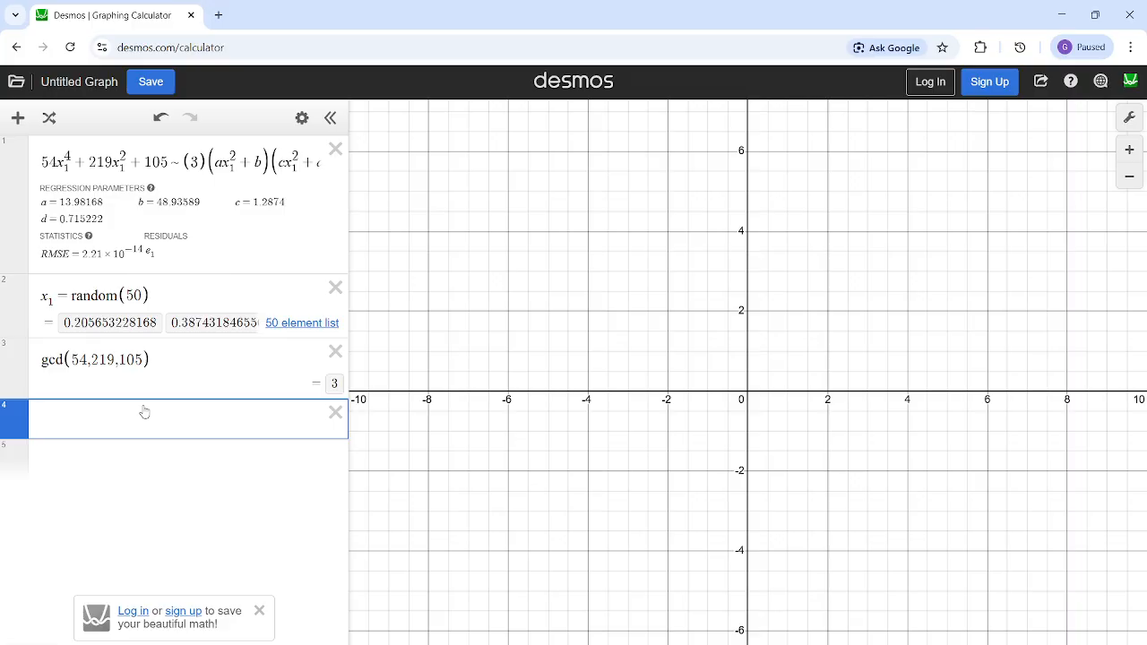
# - Compare a and b in the first quadratic factor with their fitted values in the regression parameters
pyautogui.doubleClick(259, 162)
pyautogui.doubleClick(219, 162)
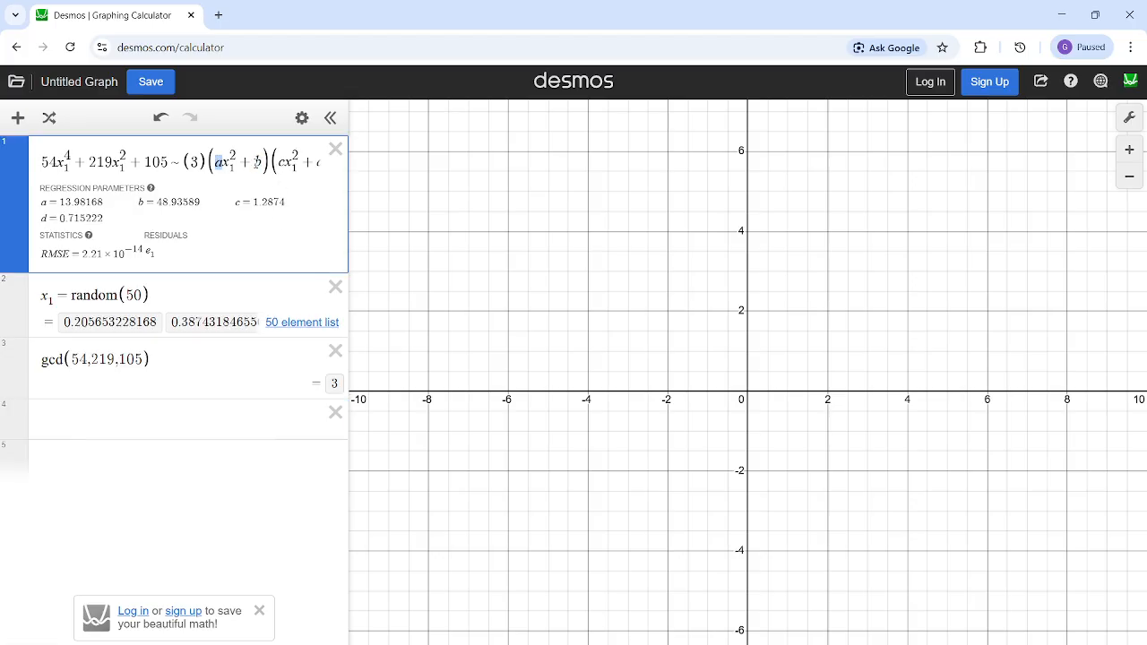
pyautogui.doubleClick(257, 162)
pyautogui.click(183, 408)
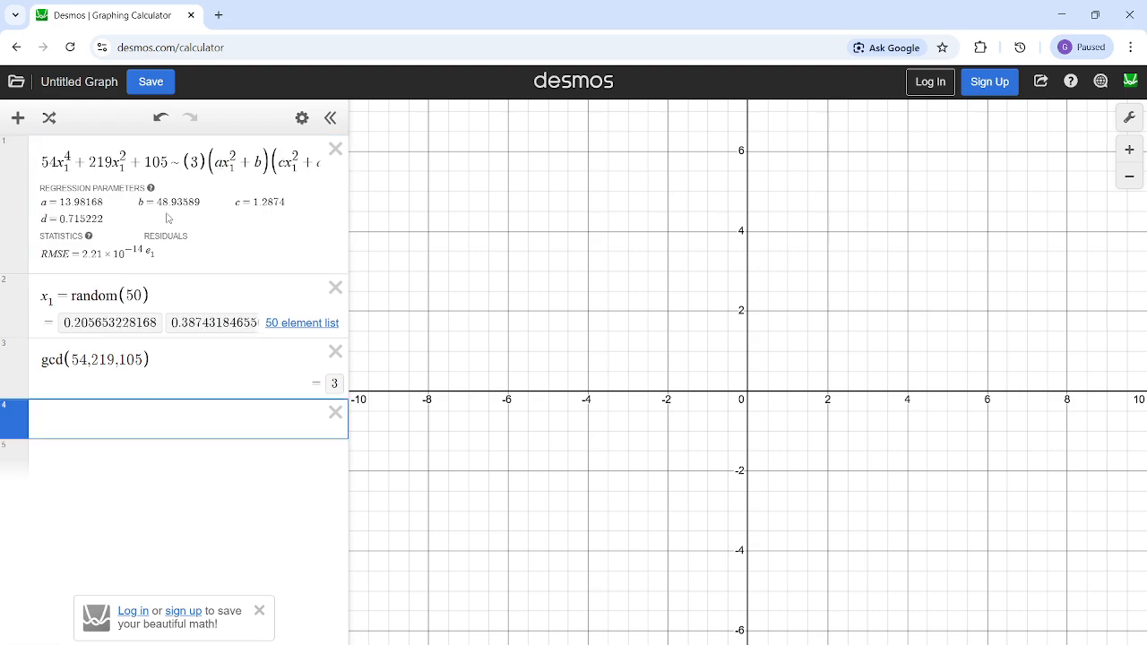
pyautogui.click(169, 202)
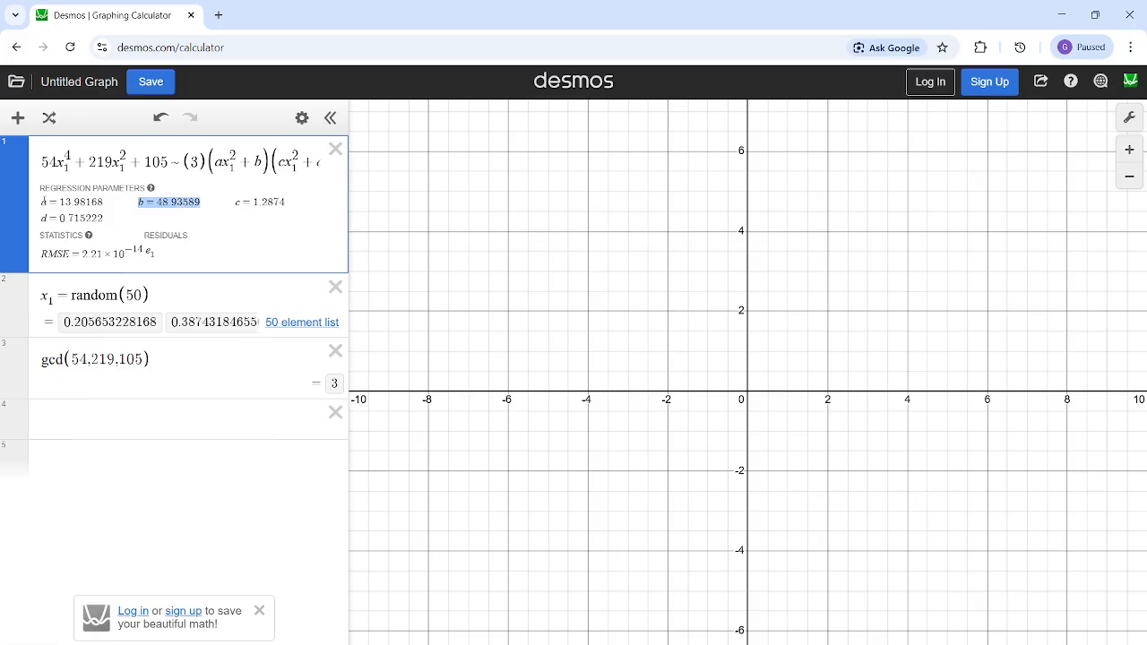
pyautogui.moveTo(41, 202); pyautogui.dragTo(88, 202)
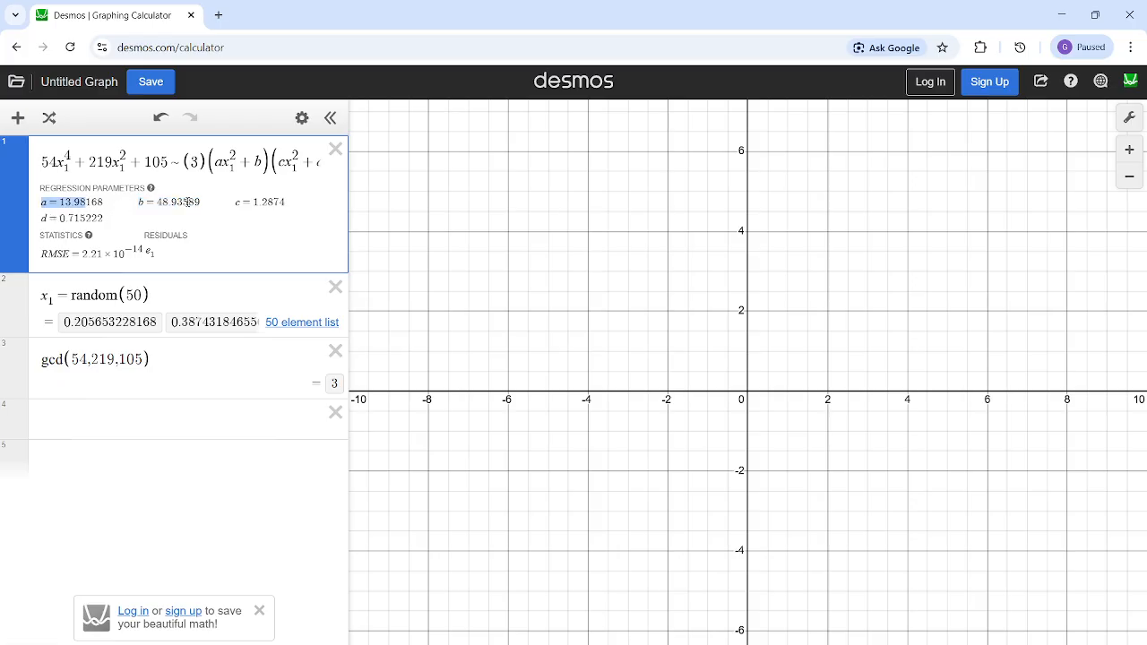
pyautogui.click(107, 435)
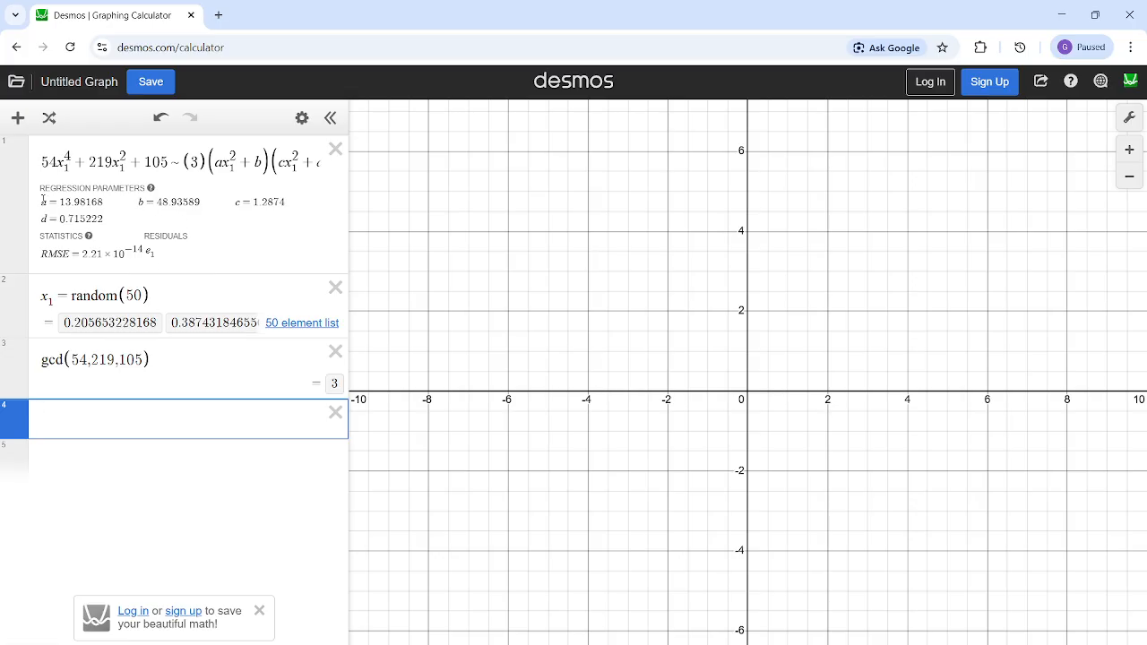
# - Fix a at 1 by entering a = 1 as the fourth expression
pyautogui.click(42, 200)
pyautogui.click(66, 406)
pyautogui.write('a=1')
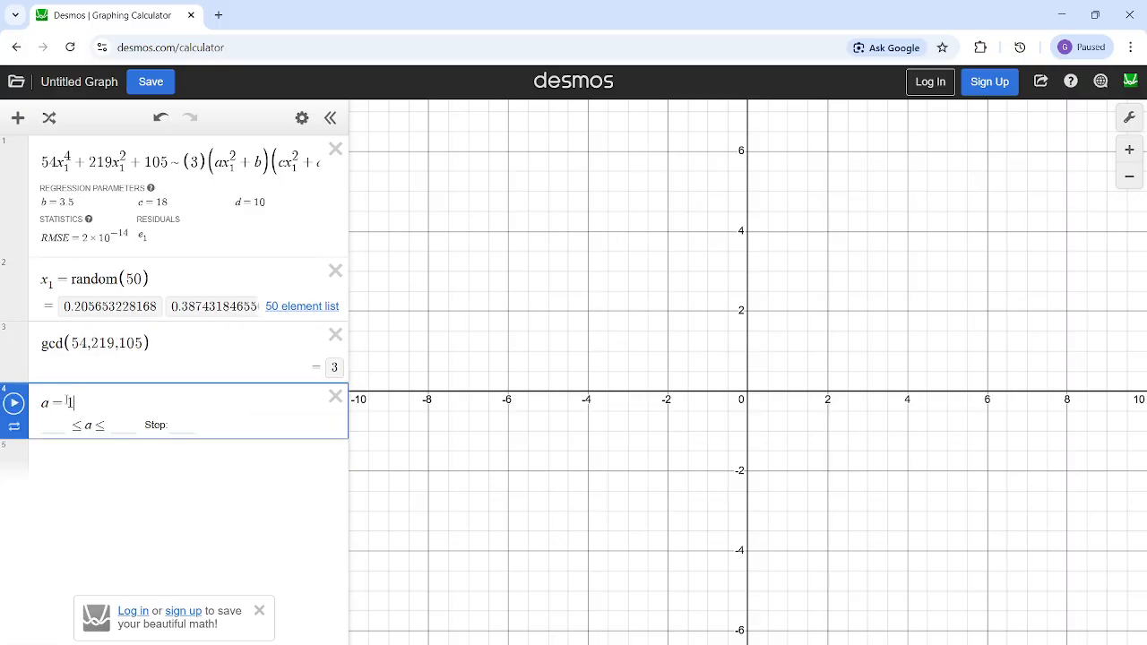
# - Examine the fitted c, d and b values together with the a = 1 setting
pyautogui.moveTo(150, 200); pyautogui.dragTo(191, 200)
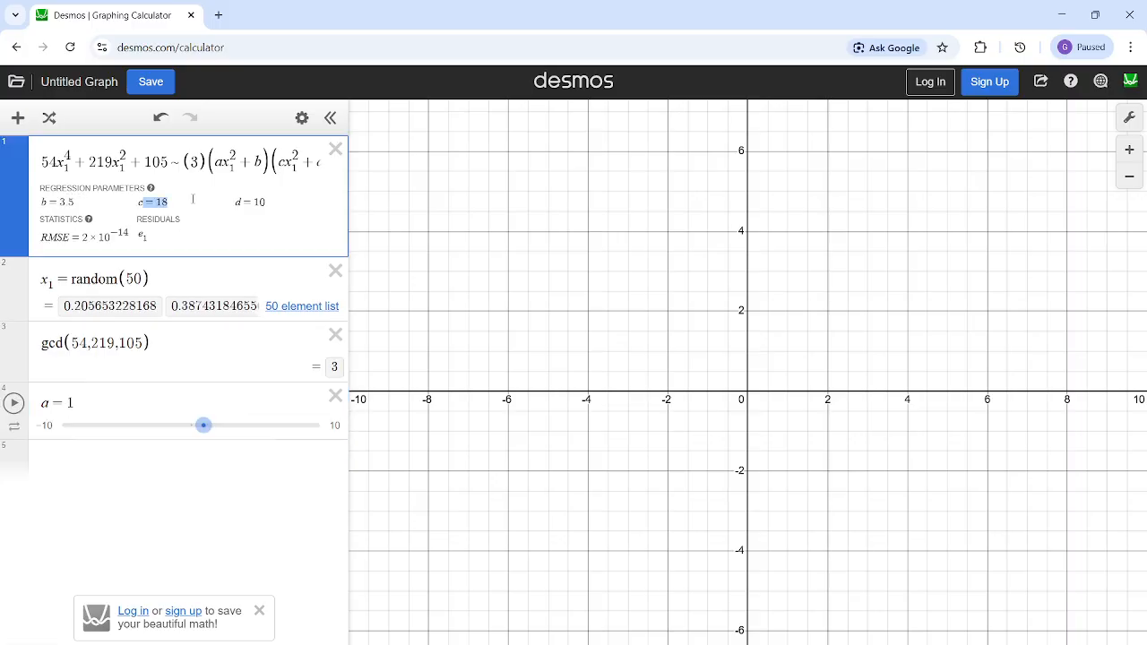
pyautogui.click(231, 199)
pyautogui.moveTo(265, 202); pyautogui.dragTo(241, 202)
pyautogui.moveTo(85, 201); pyautogui.dragTo(36, 202)
pyautogui.click(106, 408)
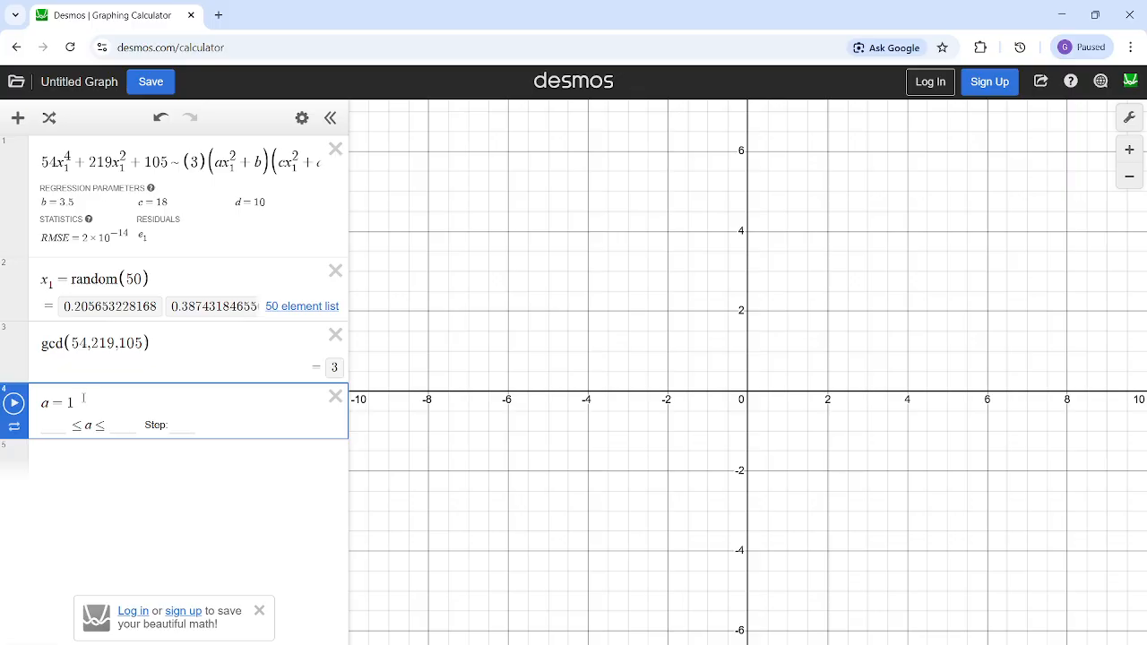
pyautogui.moveTo(84, 397); pyautogui.dragTo(39, 403)
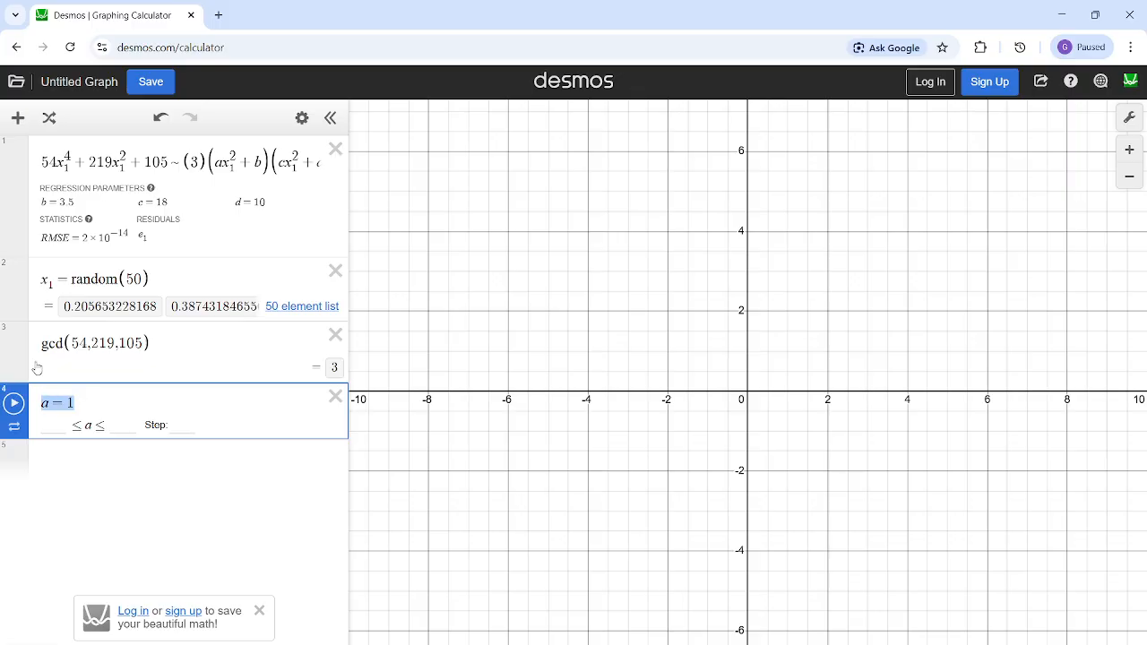
pyautogui.click(59, 201)
# - Compare a and c with the polynomial's leading coefficient and enter ac = 54 as the fifth expression
pyautogui.click(224, 400)
pyautogui.click(171, 473)
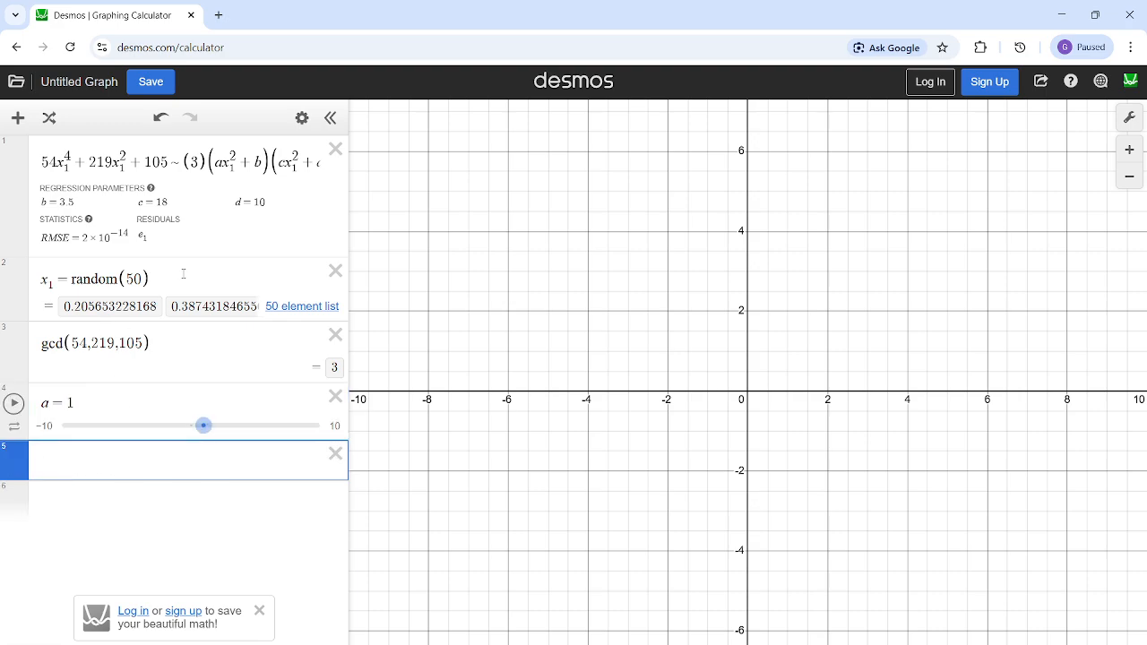
pyautogui.click(285, 161)
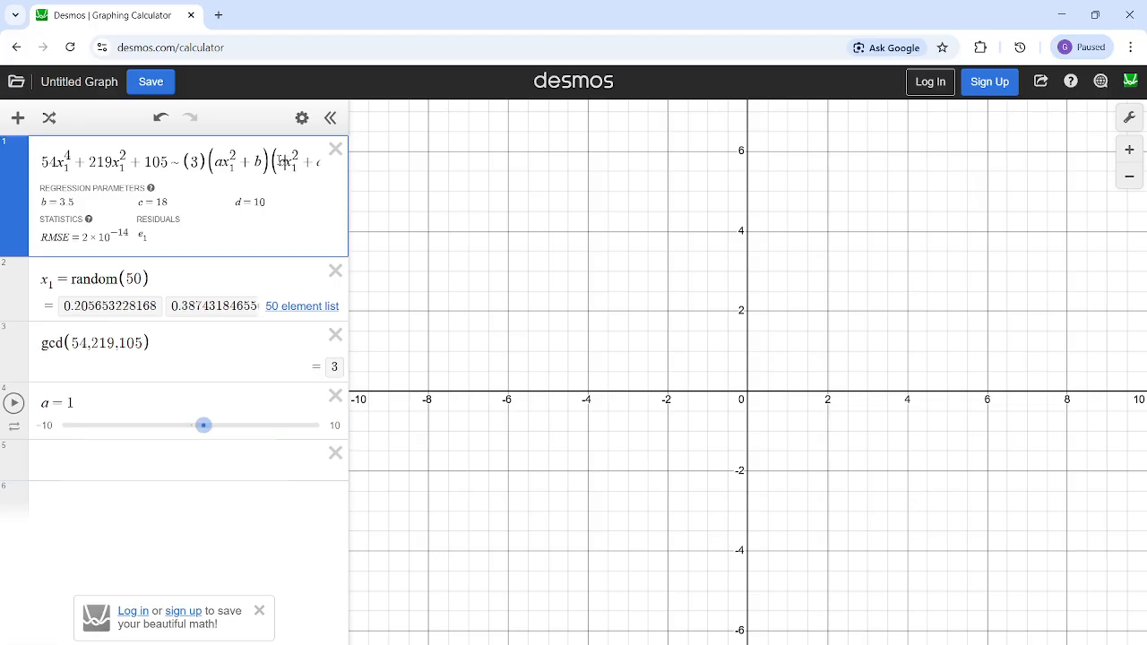
pyautogui.doubleClick(222, 161)
pyautogui.doubleClick(54, 162)
pyautogui.click(90, 397)
pyautogui.click(57, 496)
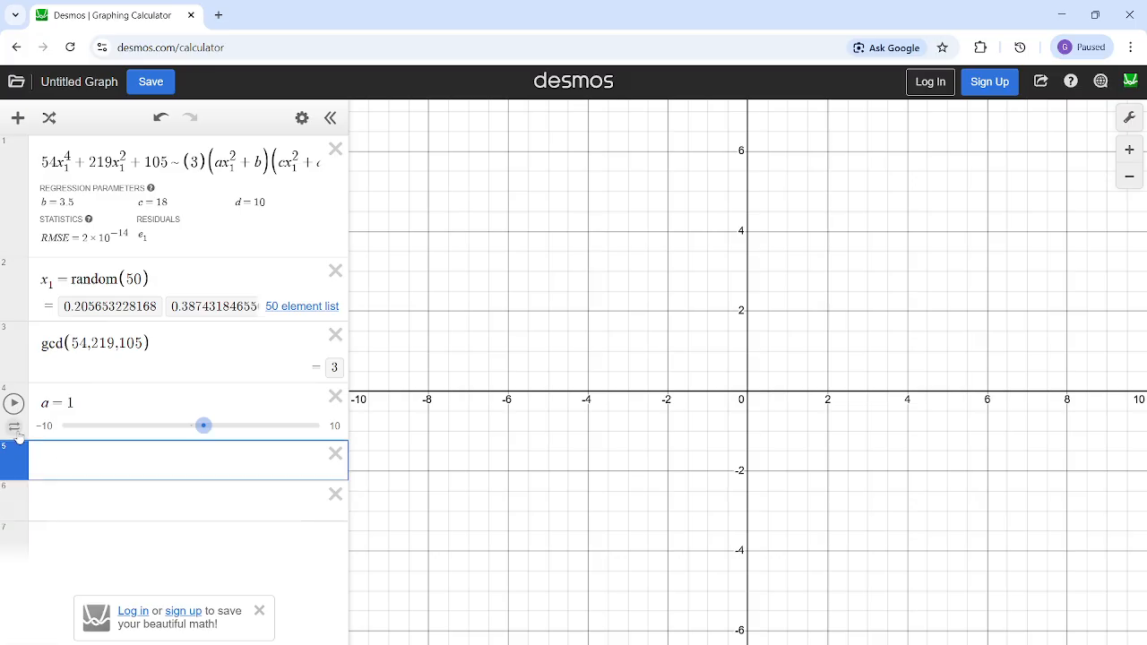
pyautogui.write('ac=54')
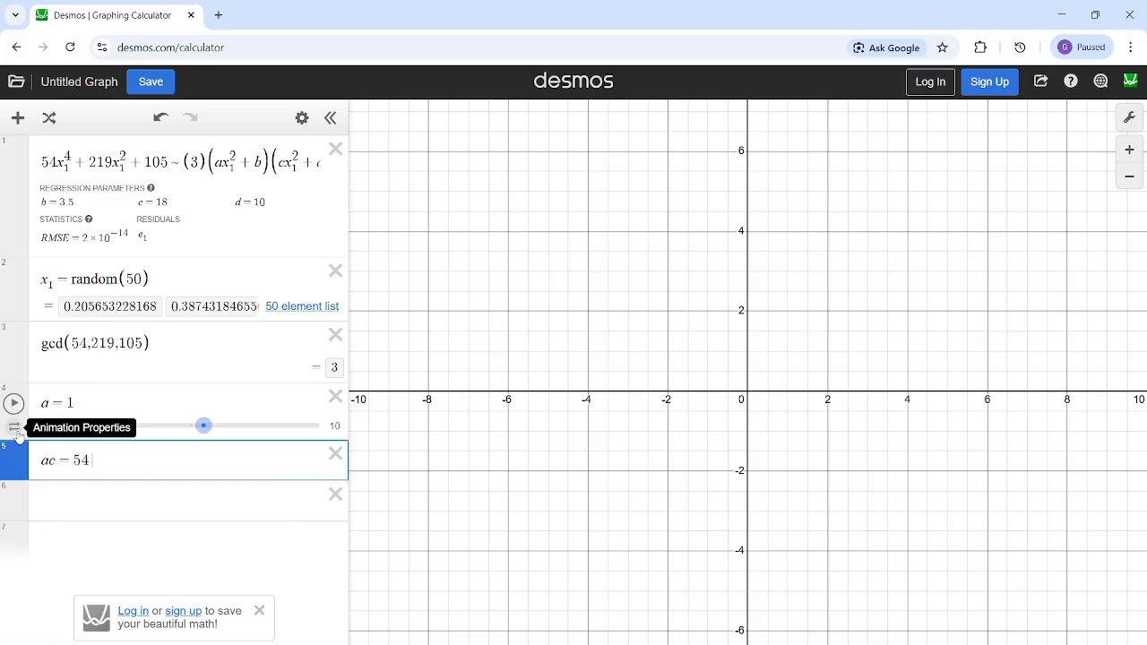
pyautogui.write('a-')
pyautogui.write('1,54,')
pyautogui.write('2,')
pyautogui.write('27,3,')
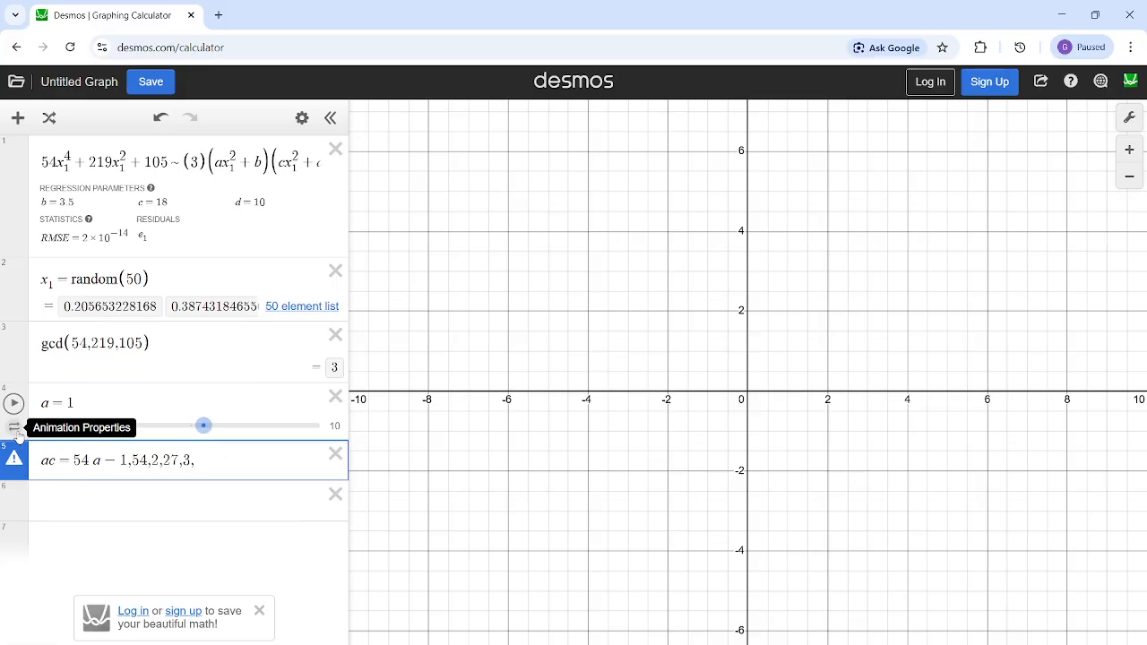
pyautogui.write('18,')
# - Append the candidate values for a to the ac = 54 note: a-1,54,2,27,3,18,6,9
pyautogui.write('6,9')
# - Review the candidate values listed for a alongside the product ac = 54
pyautogui.moveTo(115, 460); pyautogui.dragTo(247, 460)
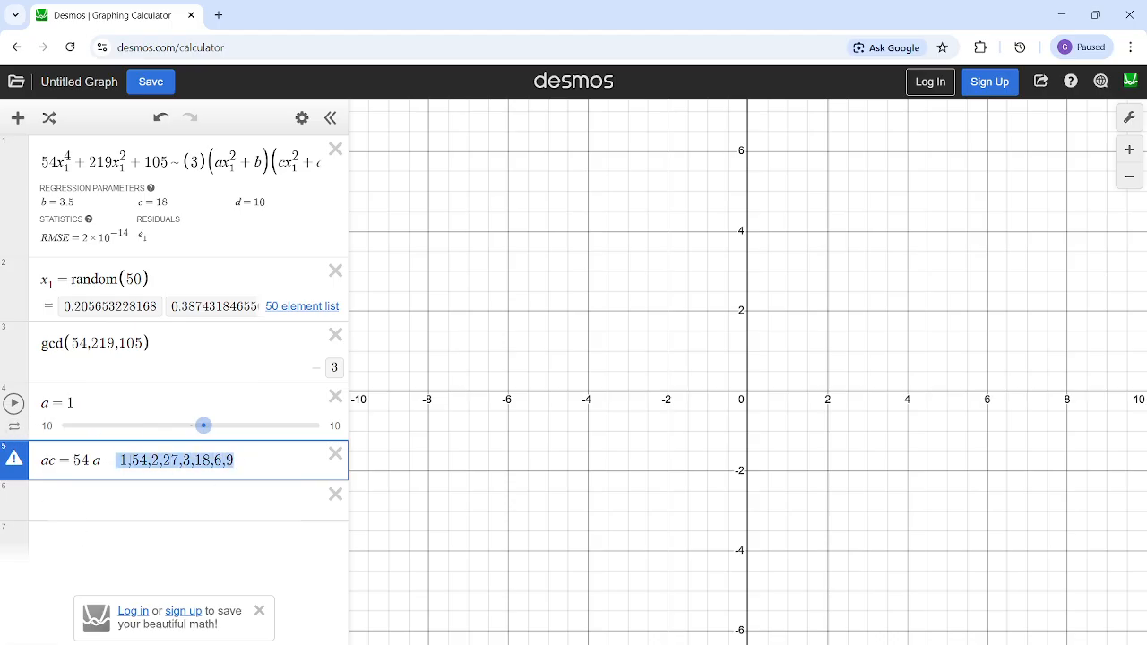
pyautogui.moveTo(93, 460); pyautogui.dragTo(129, 461)
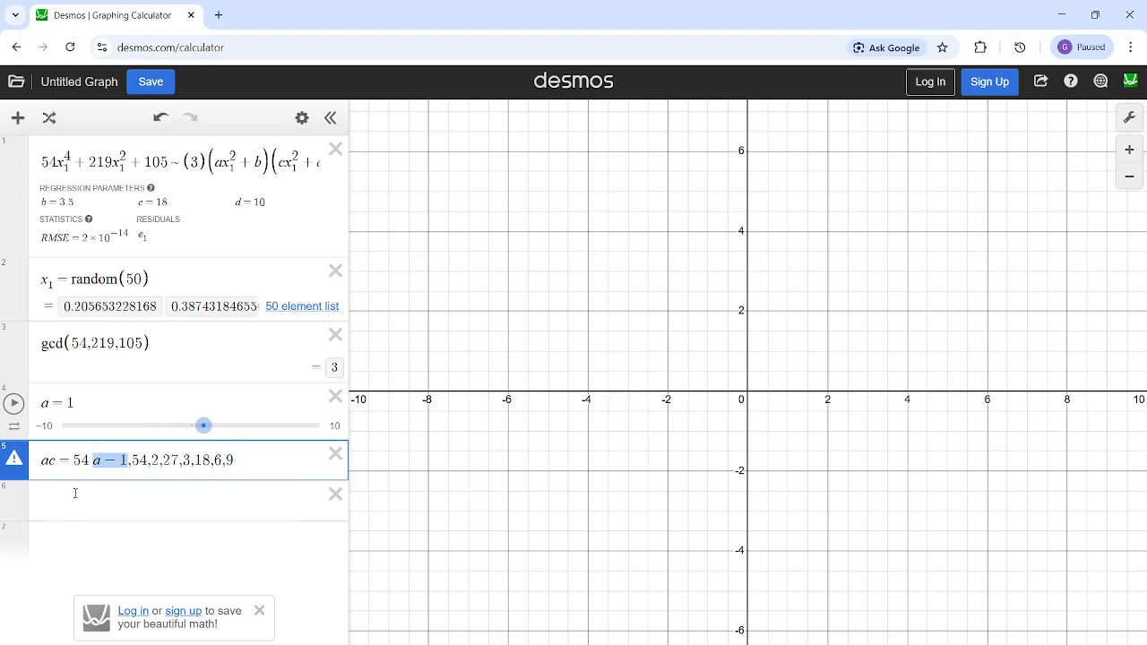
pyautogui.click(83, 494)
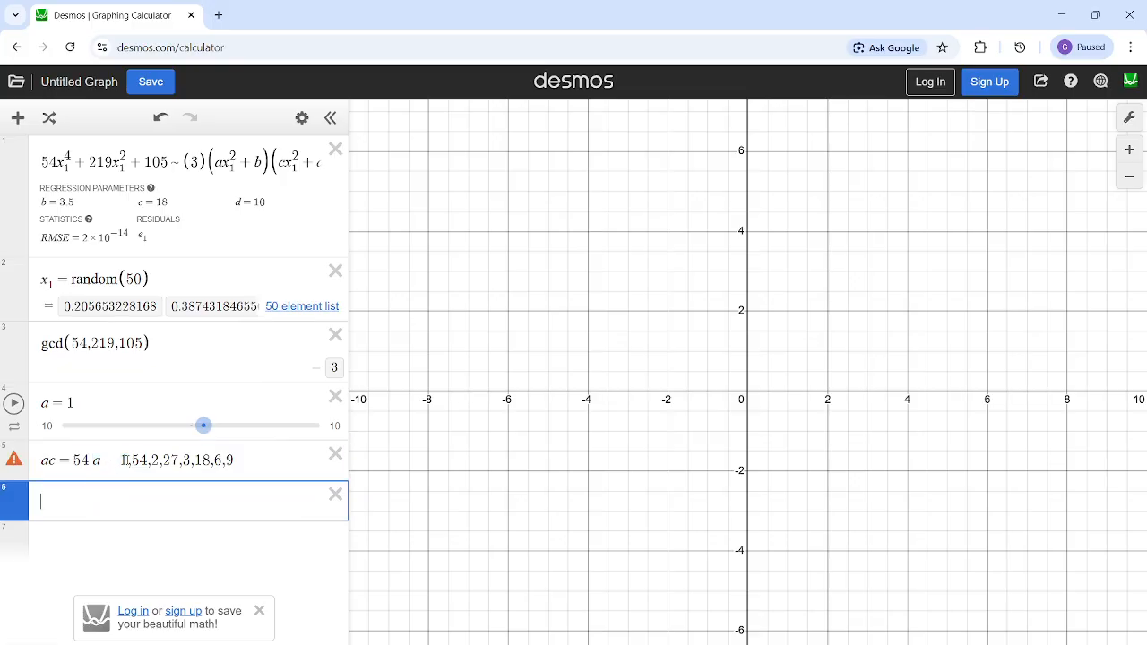
pyautogui.moveTo(124, 460); pyautogui.dragTo(324, 466)
pyautogui.click(192, 488)
pyautogui.moveTo(56, 460); pyautogui.dragTo(45, 460)
pyautogui.click(51, 500)
pyautogui.click(46, 462)
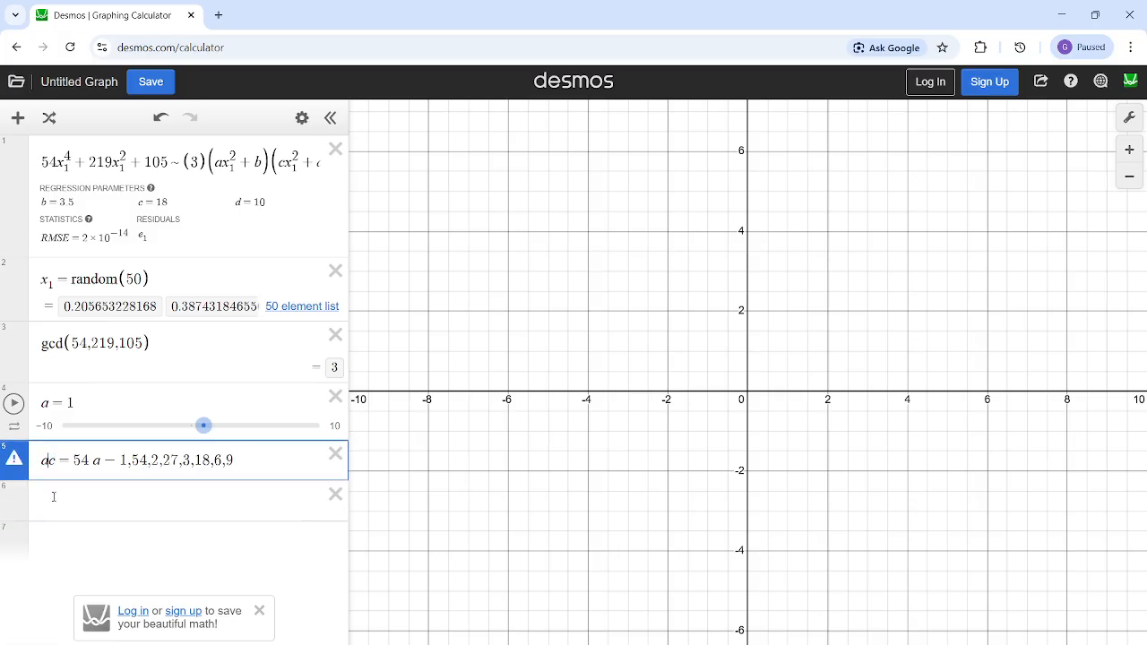
pyautogui.click(52, 497)
pyautogui.click(81, 460)
pyautogui.moveTo(74, 460); pyautogui.dragTo(218, 497)
pyautogui.click(70, 518)
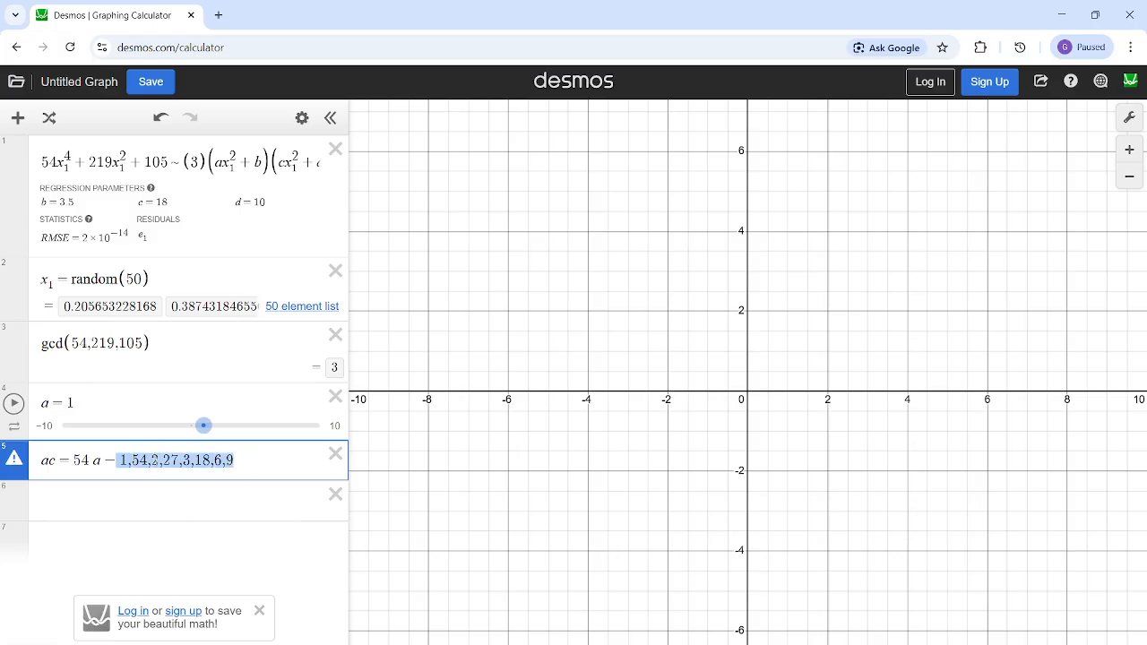
pyautogui.click(169, 458)
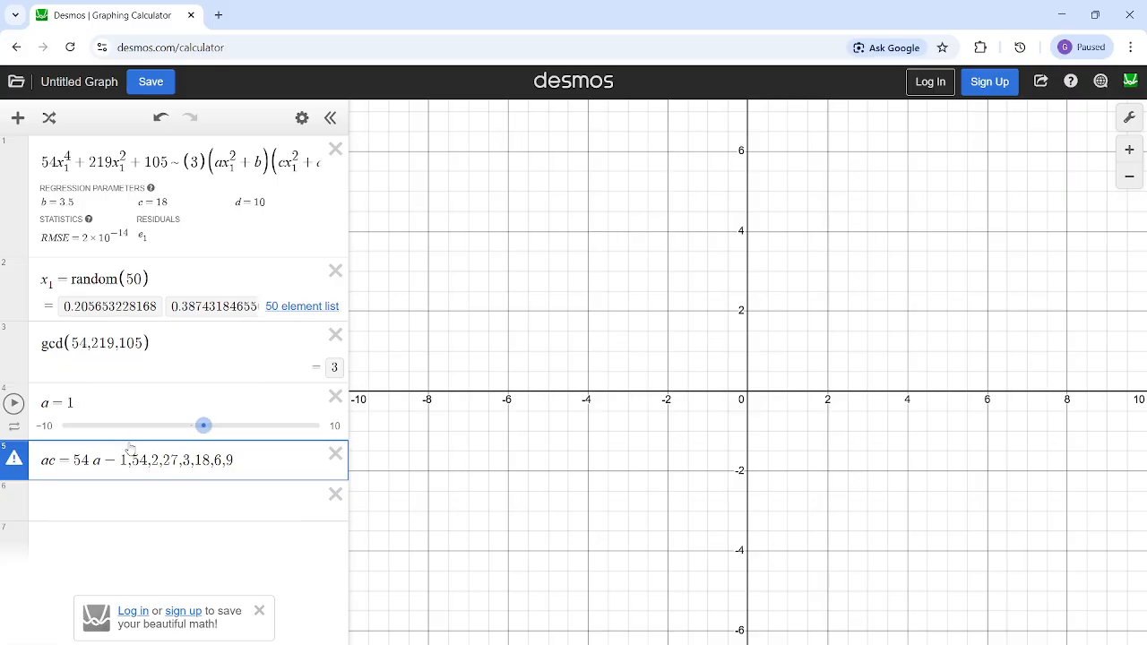
pyautogui.moveTo(123, 459); pyautogui.dragTo(213, 495)
pyautogui.click(212, 495)
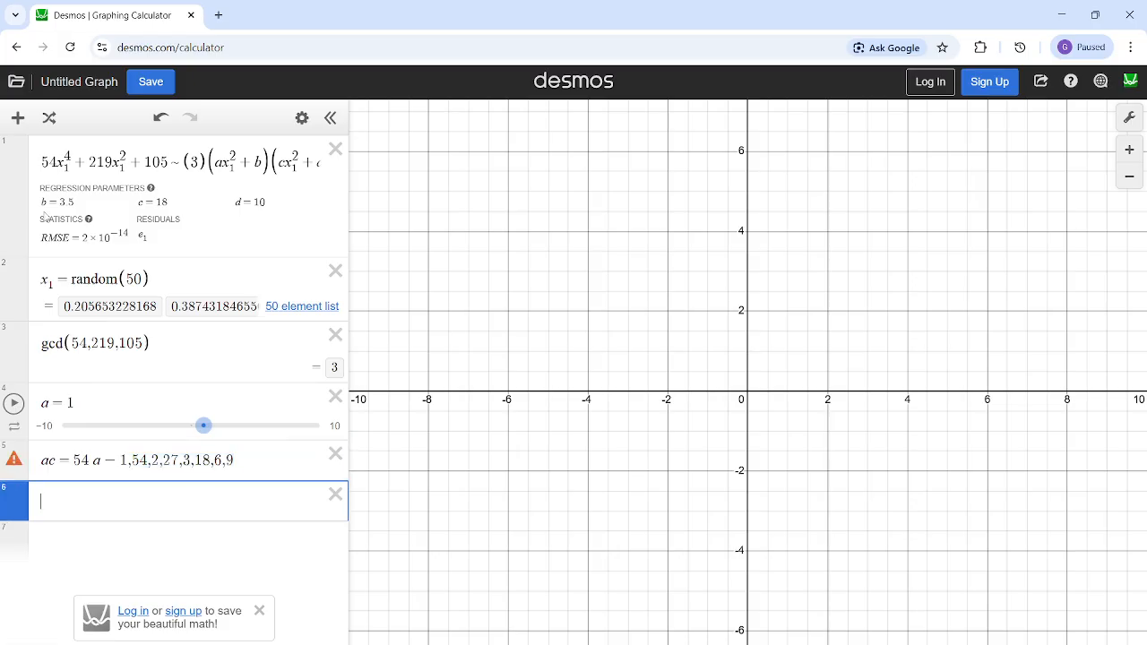
# - Check the fitted parameters for a = 1, set a to 54 and check the parameters again
pyautogui.click(43, 201)
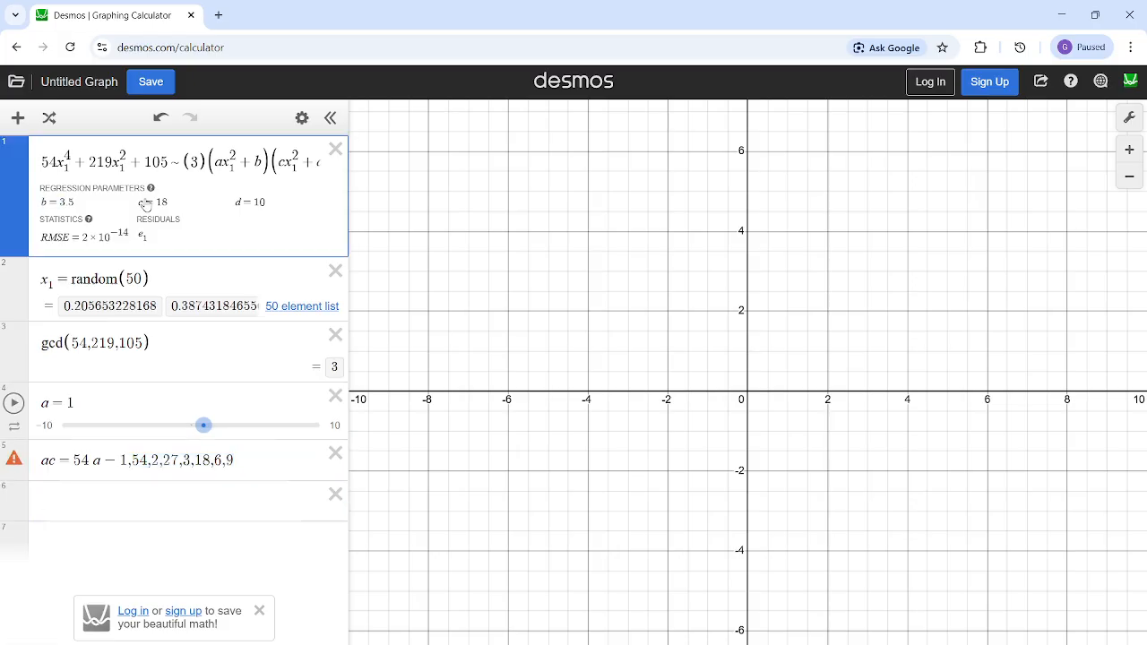
pyautogui.moveTo(254, 202); pyautogui.dragTo(231, 201)
pyautogui.click(94, 397)
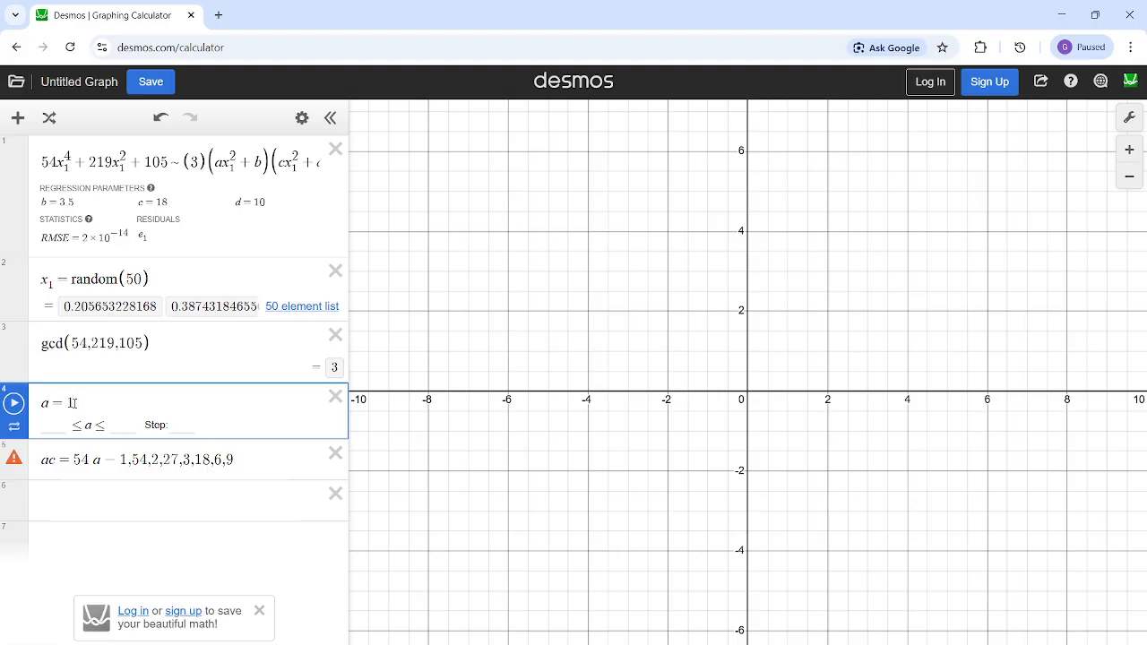
pyautogui.hotkey('shift', 'Left')
pyautogui.click(56, 202)
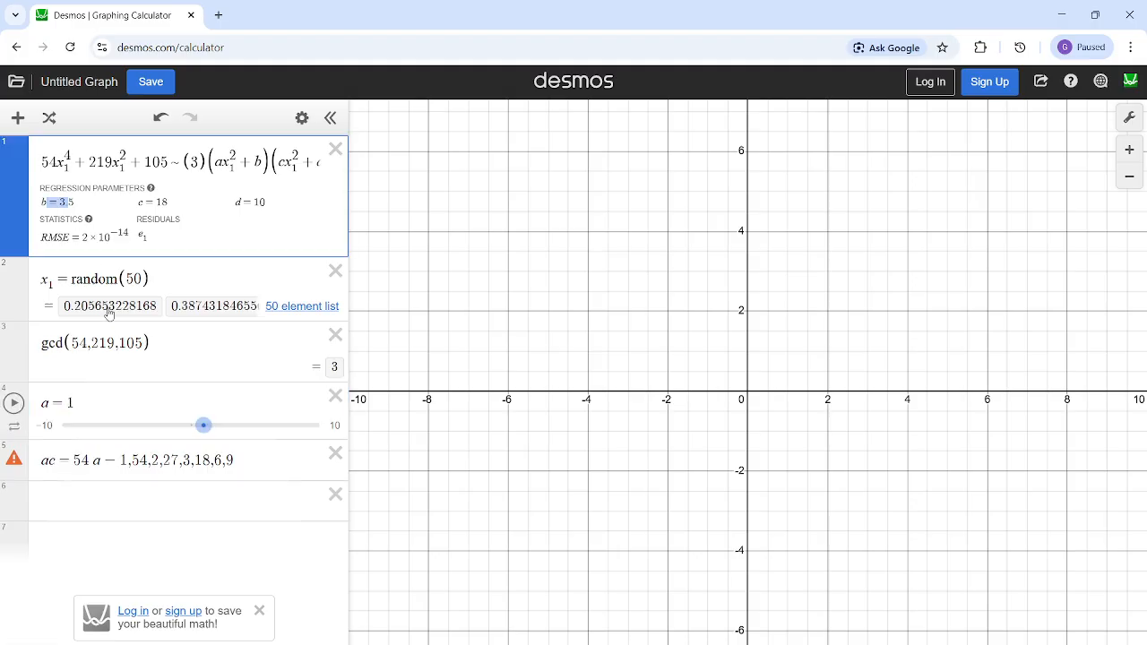
pyautogui.click(112, 396)
pyautogui.press('BackSpace')
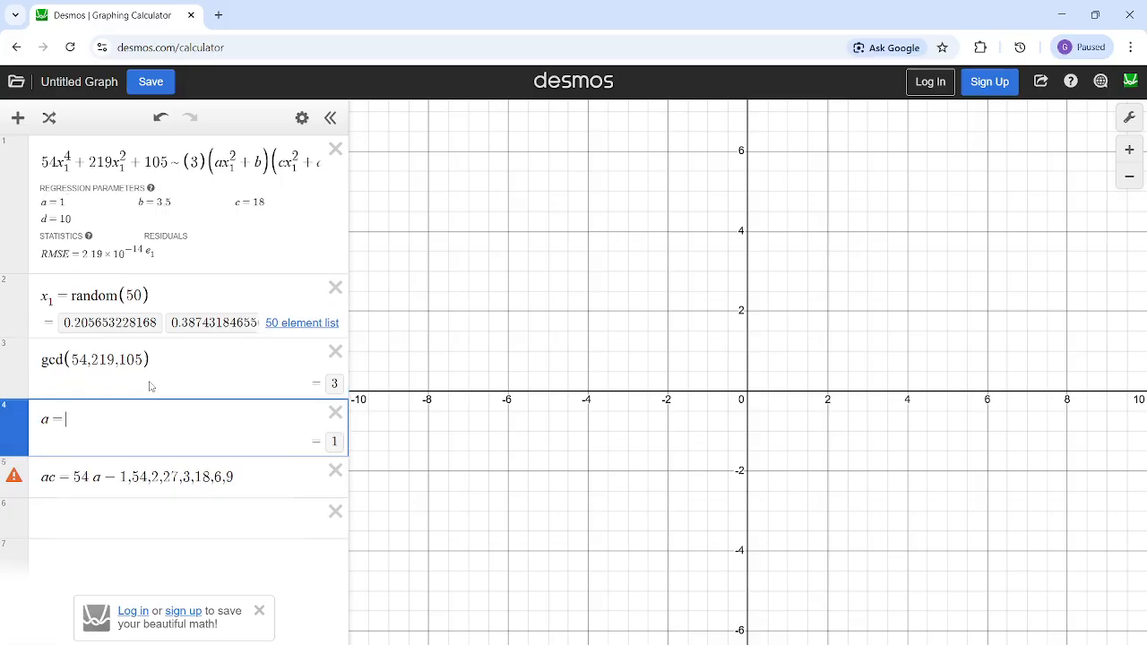
pyautogui.write('54')
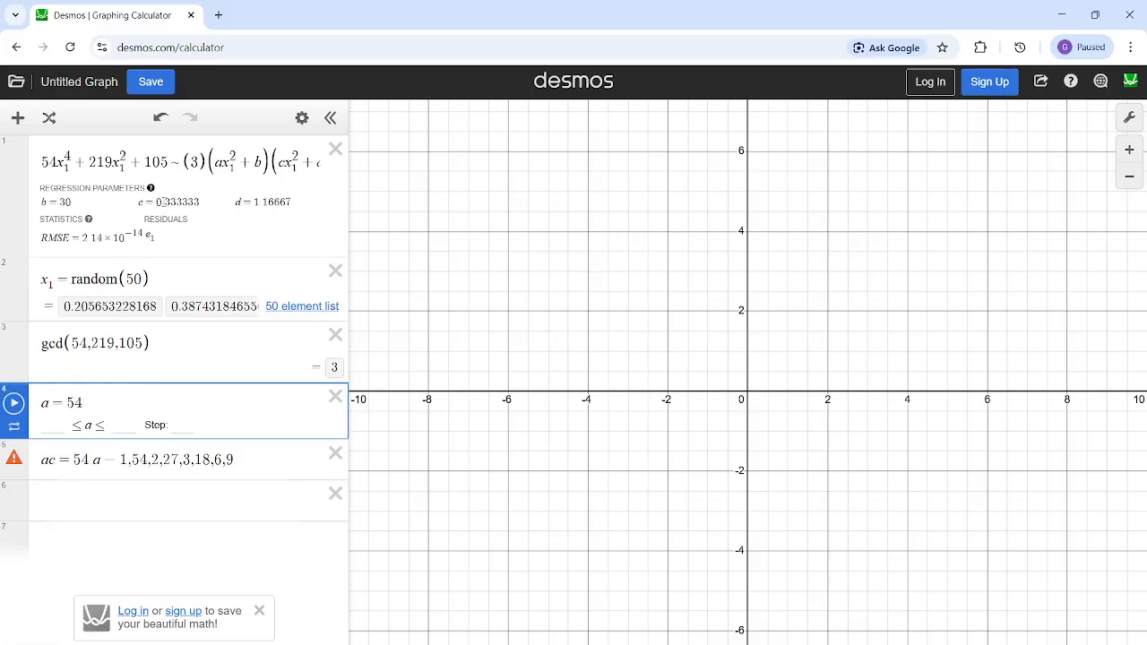
pyautogui.click(255, 201)
# - Set a to 2 and check the fitted value of d
pyautogui.click(163, 396)
pyautogui.press('BackSpace')
pyautogui.press('BackSpace')
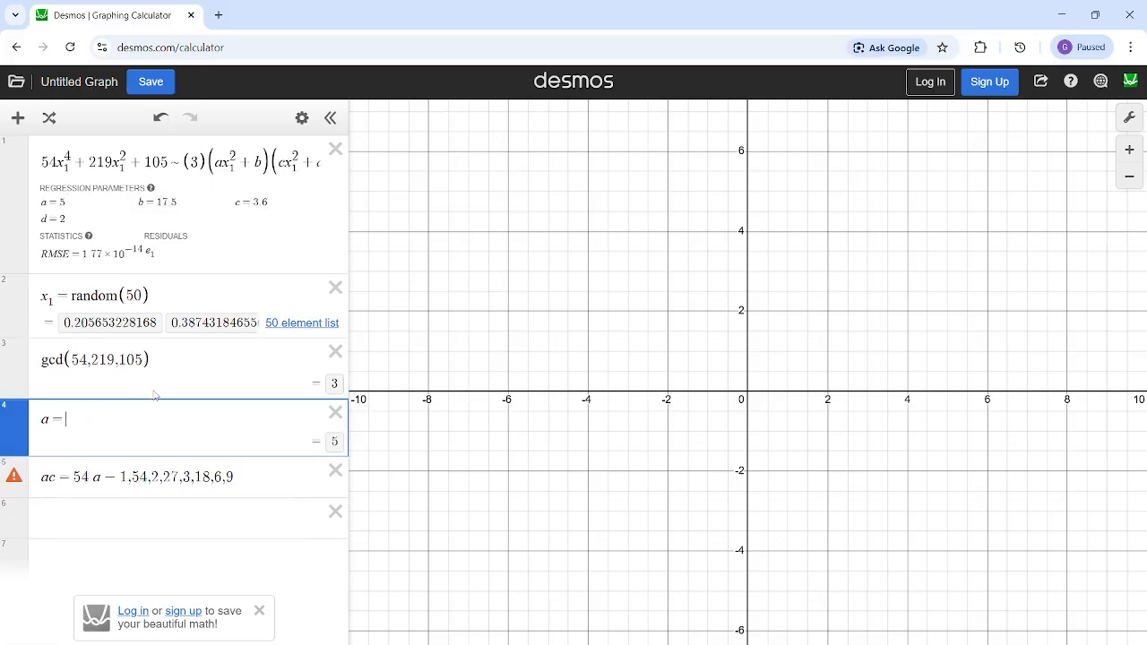
pyautogui.write('2')
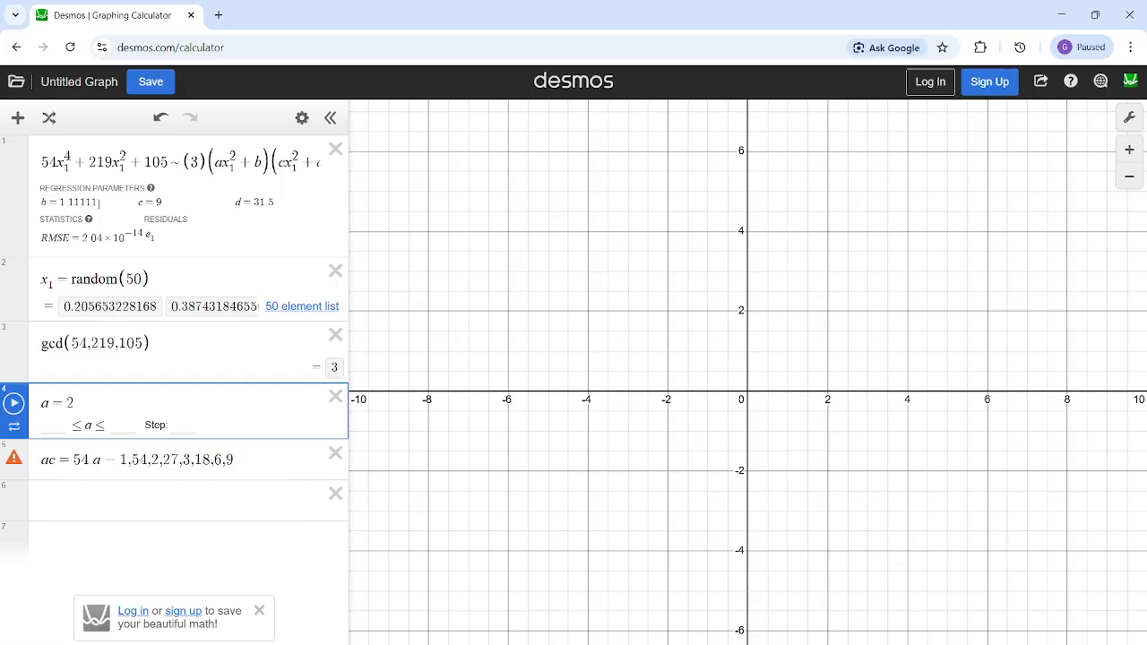
pyautogui.moveTo(233, 204); pyautogui.dragTo(269, 203)
# - Try 27 and 3 in turn as the value of a in the fourth expression
pyautogui.click(138, 399)
pyautogui.press('BackSpace')
pyautogui.write('27')
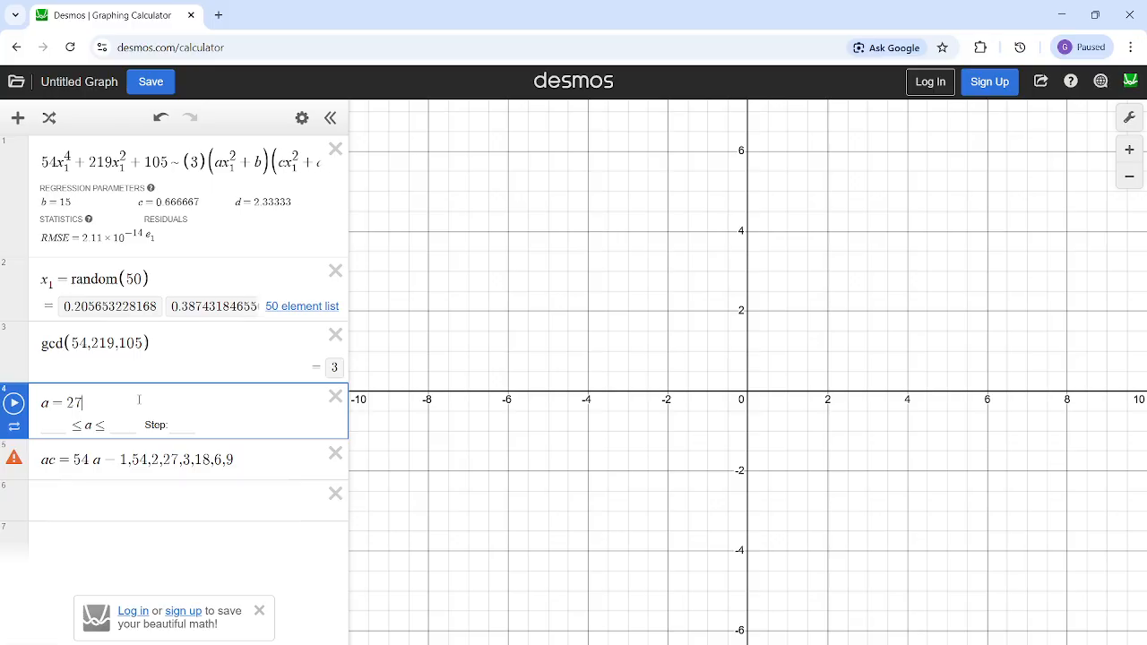
pyautogui.press('BackSpace')
pyautogui.press('BackSpace')
pyautogui.write('3')
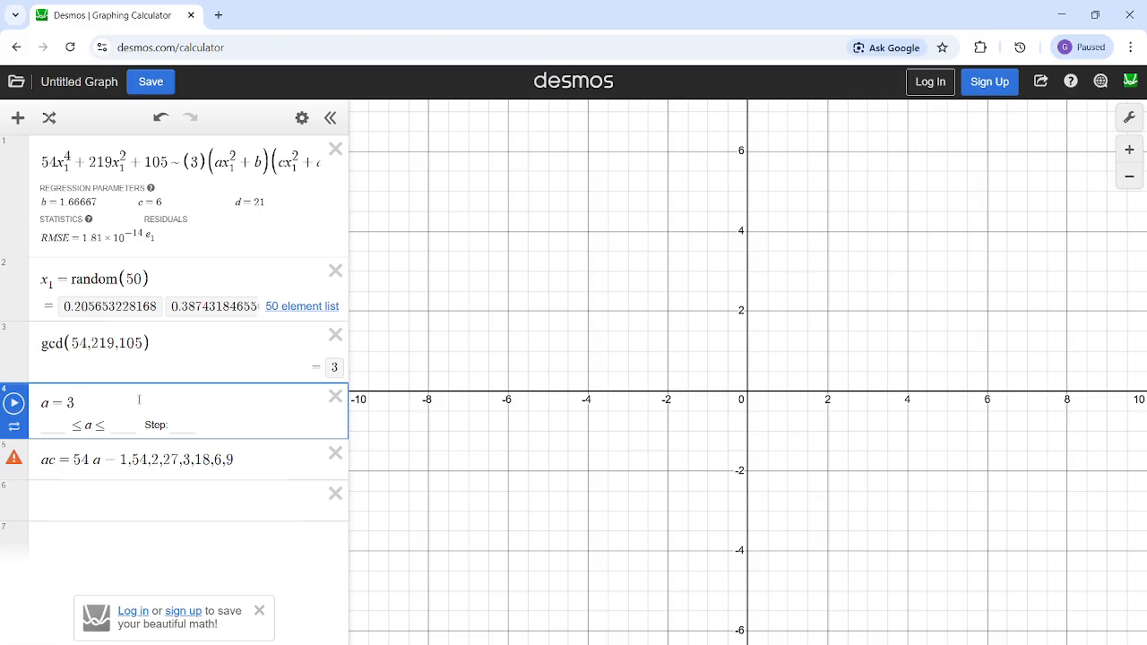
# - Set a to 18 and check the fitted value of d
pyautogui.press('BackSpace')
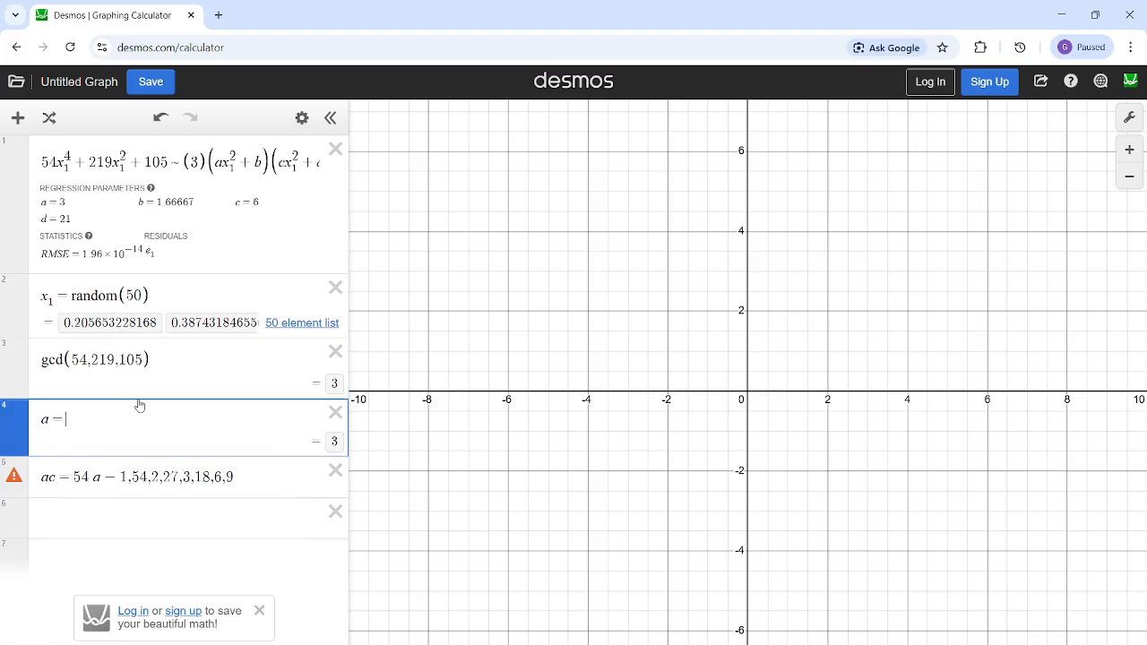
pyautogui.write('18')
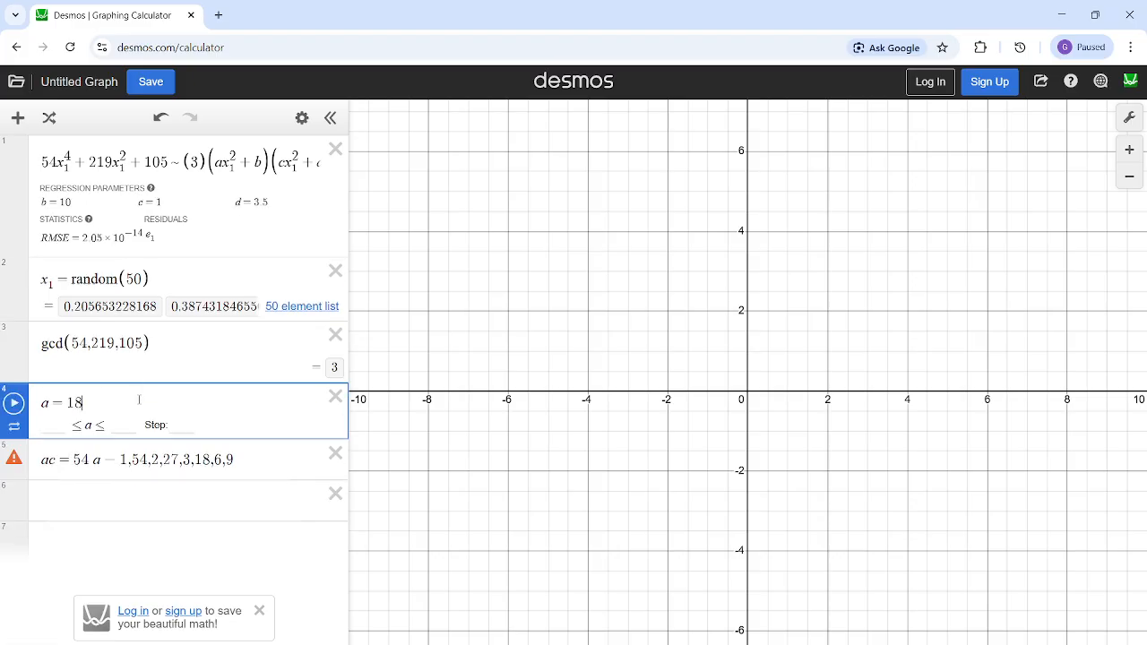
pyautogui.click(260, 171)
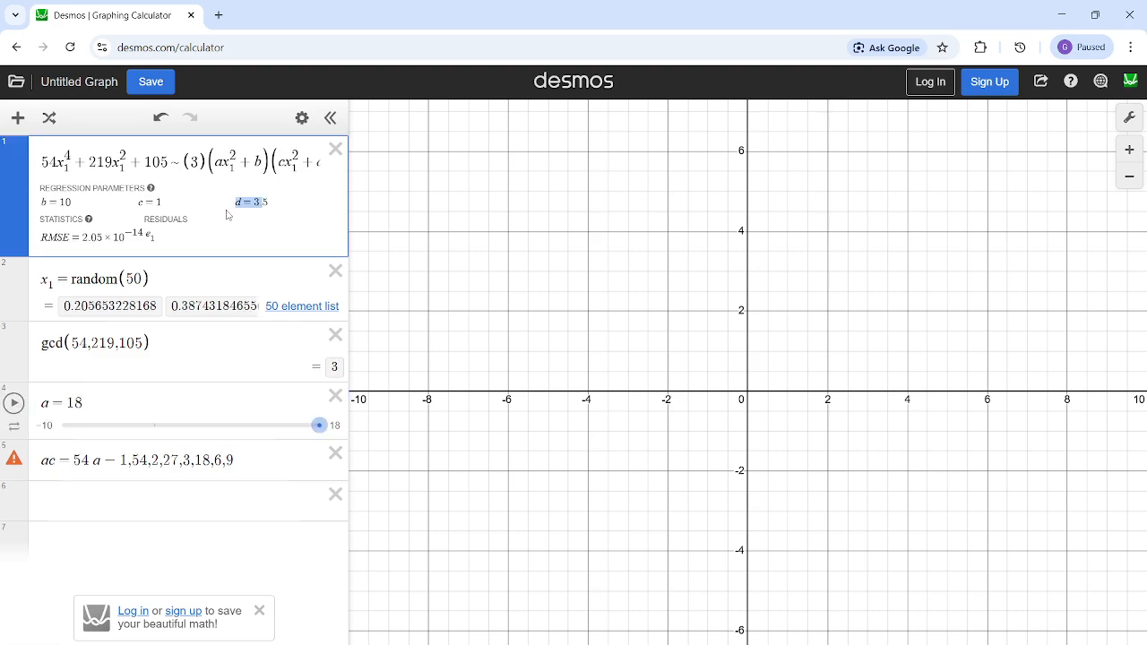
# - Set a to 6 and check whether the fitted d is an integer
pyautogui.click(154, 399)
pyautogui.press('BackSpace')
pyautogui.press('BackSpace')
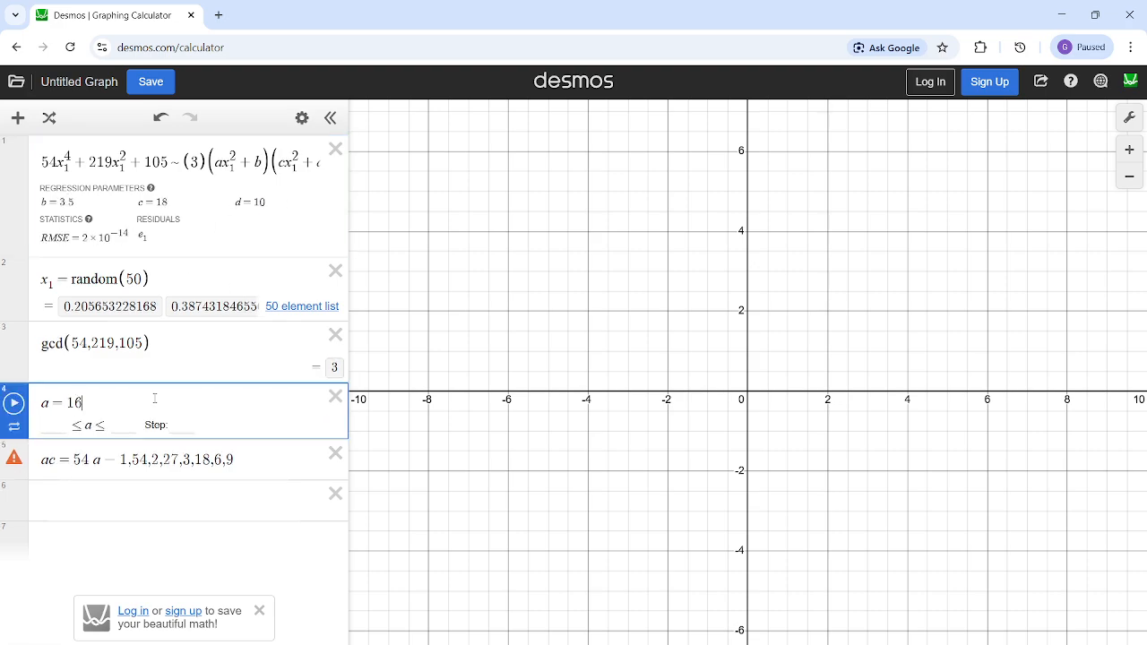
pyautogui.write('6')
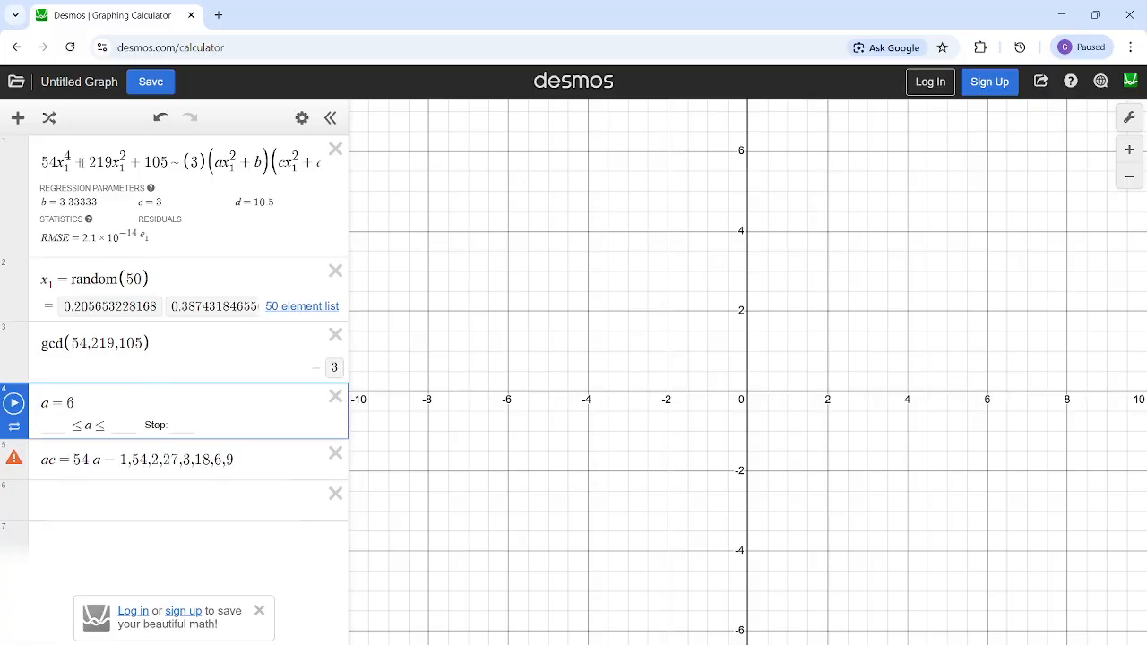
pyautogui.click(251, 199)
# - Set a to 9 in the fourth expression
pyautogui.click(132, 398)
pyautogui.press('BackSpace')
pyautogui.write('9')
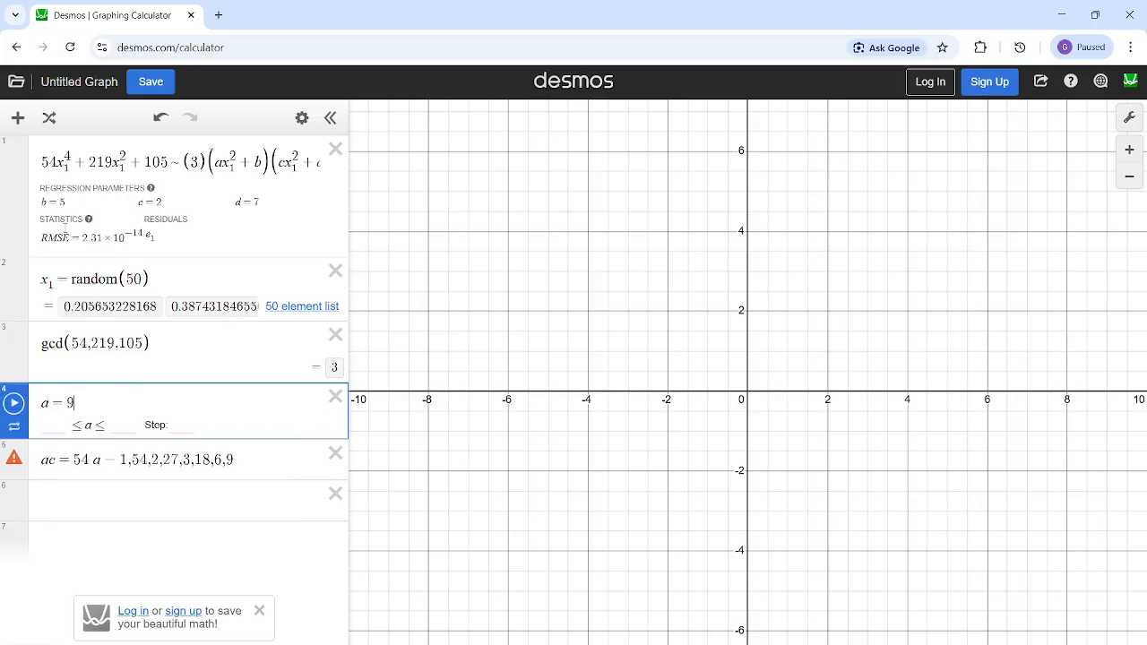
# - Check whether the fitted values of b, c and d in the regression are integers
pyautogui.moveTo(63, 202); pyautogui.dragTo(39, 199)
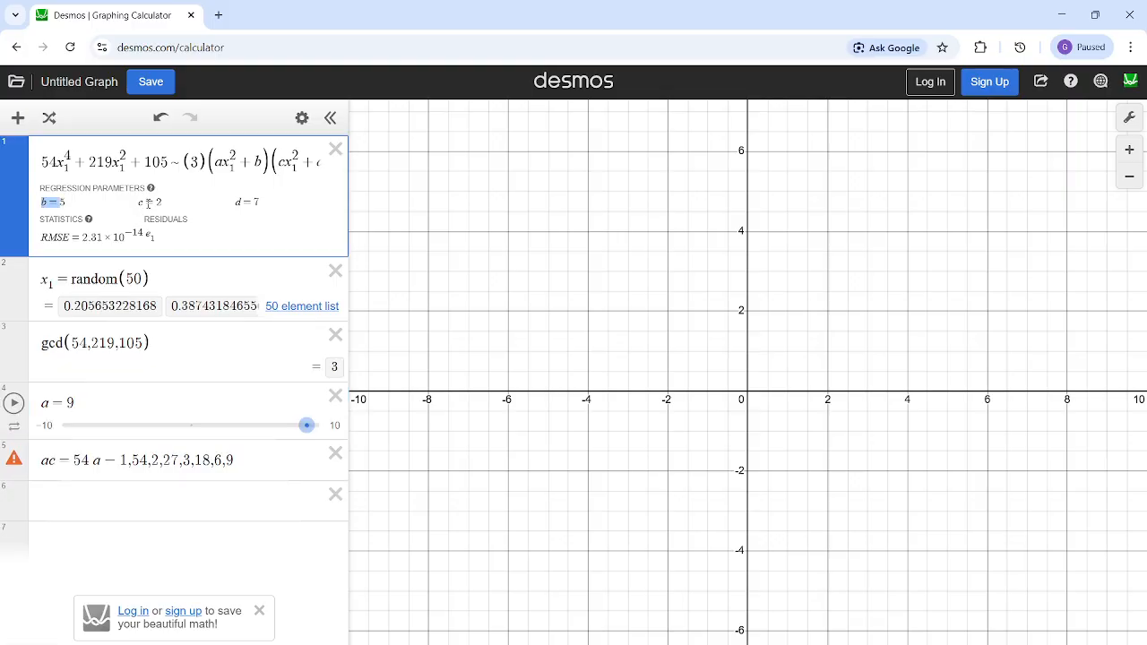
pyautogui.moveTo(157, 202); pyautogui.dragTo(127, 199)
pyautogui.moveTo(255, 202); pyautogui.dragTo(234, 200)
pyautogui.click(176, 397)
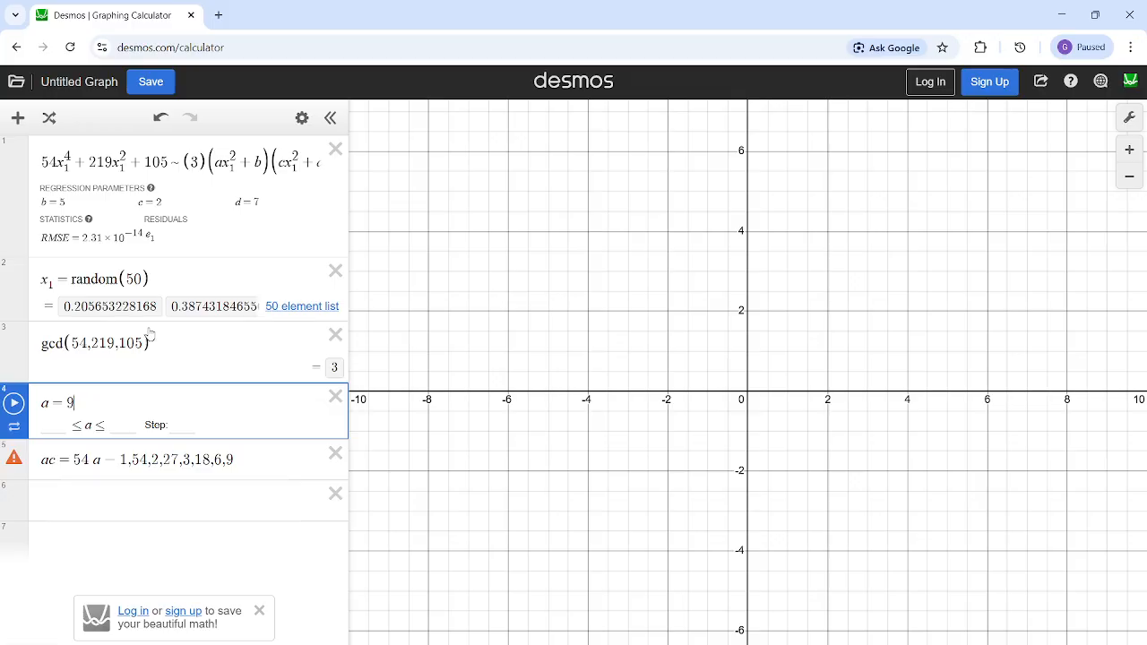
# - Delete the fifth expression, the ac = 54 note listing the candidate values of a
pyautogui.moveTo(81, 402); pyautogui.dragTo(50, 402)
pyautogui.click(52, 404)
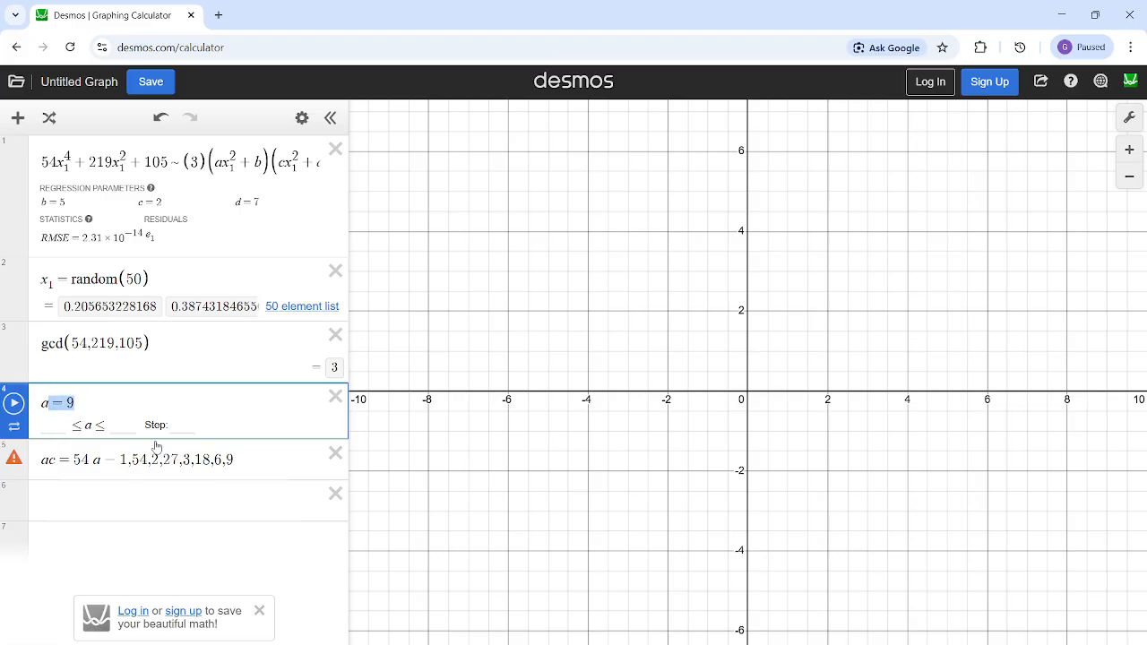
pyautogui.click(334, 454)
pyautogui.moveTo(66, 202); pyautogui.dragTo(39, 201)
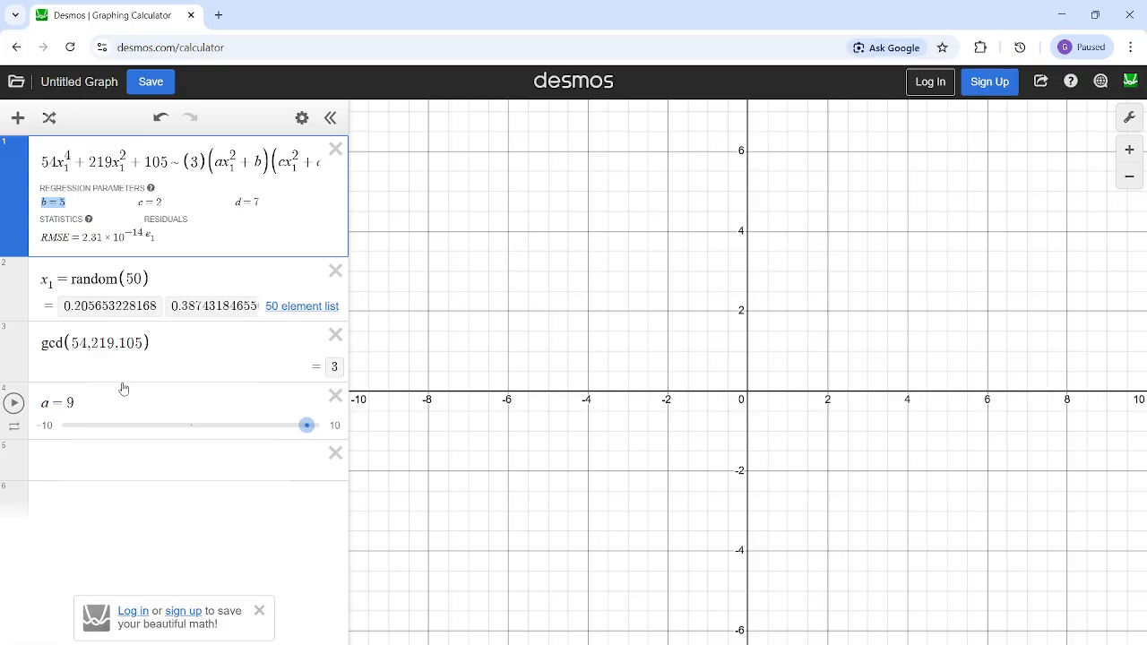
pyautogui.click(120, 427)
pyautogui.click(132, 408)
pyautogui.press('BackSpace')
pyautogui.press('BackSpace')
pyautogui.press('BackSpace')
pyautogui.press('BackSpace')
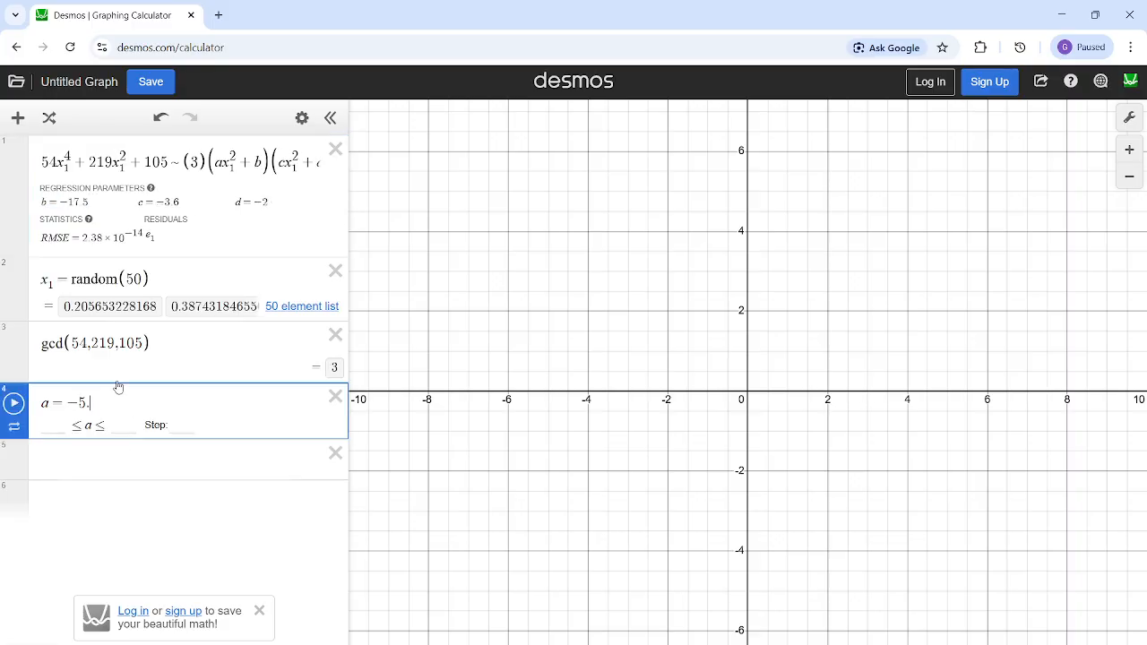
pyautogui.write('9')
# - Evaluate the product ab in the empty fifth expression and dismiss the notification covering the graph
pyautogui.click(84, 457)
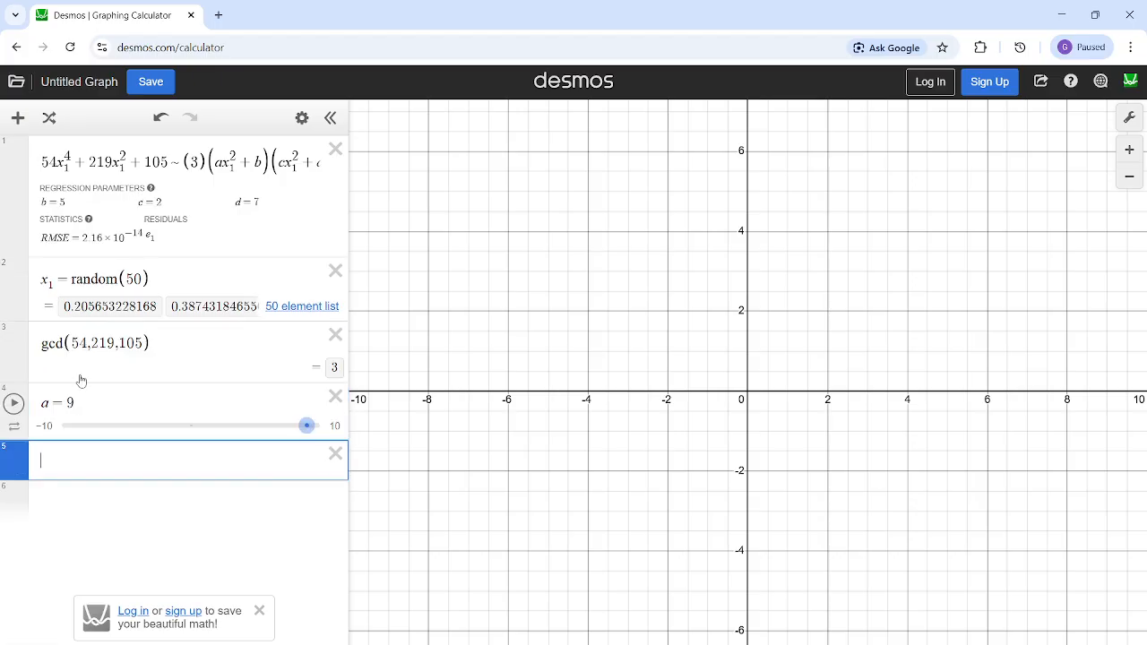
pyautogui.moveTo(37, 166); pyautogui.dragTo(189, 348)
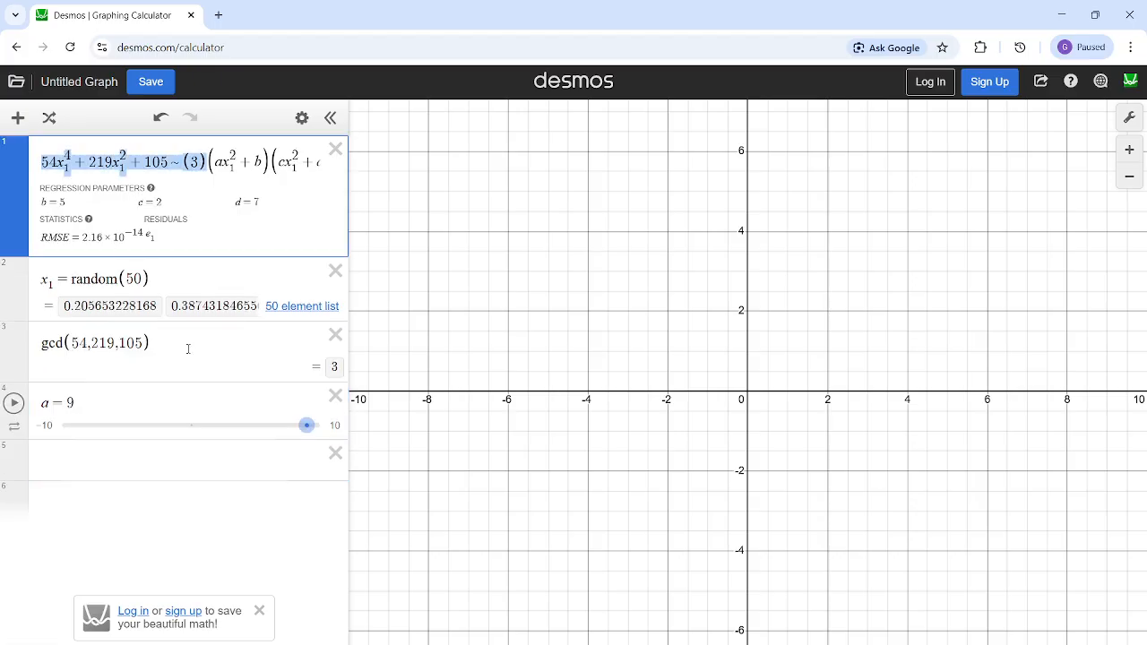
pyautogui.click(133, 455)
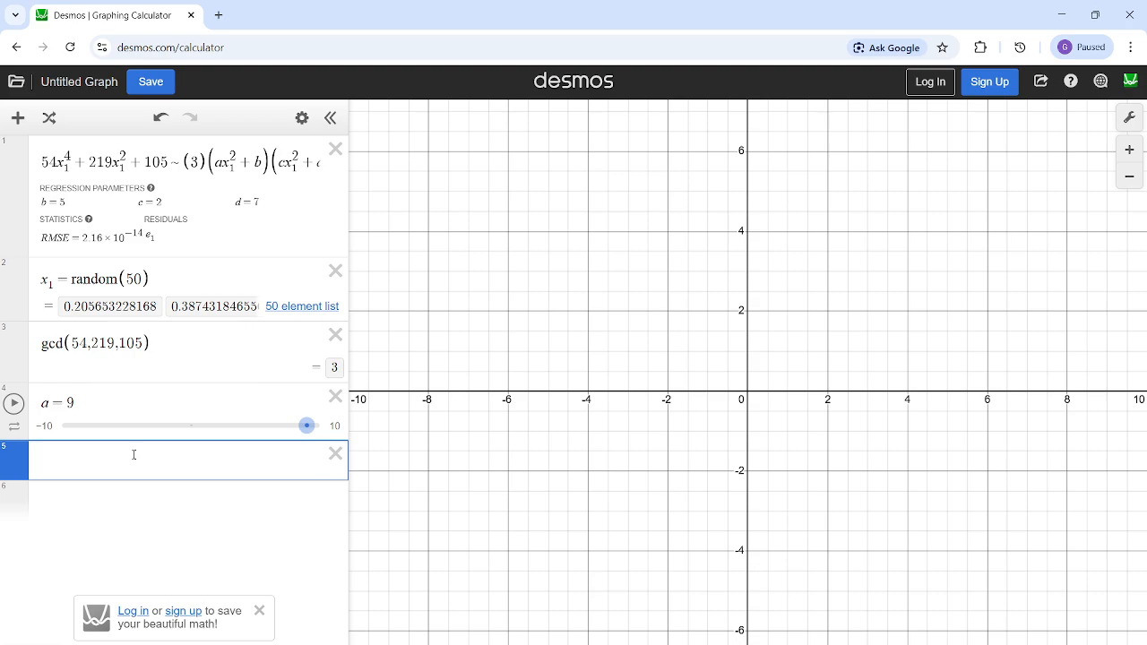
pyautogui.write('ab')
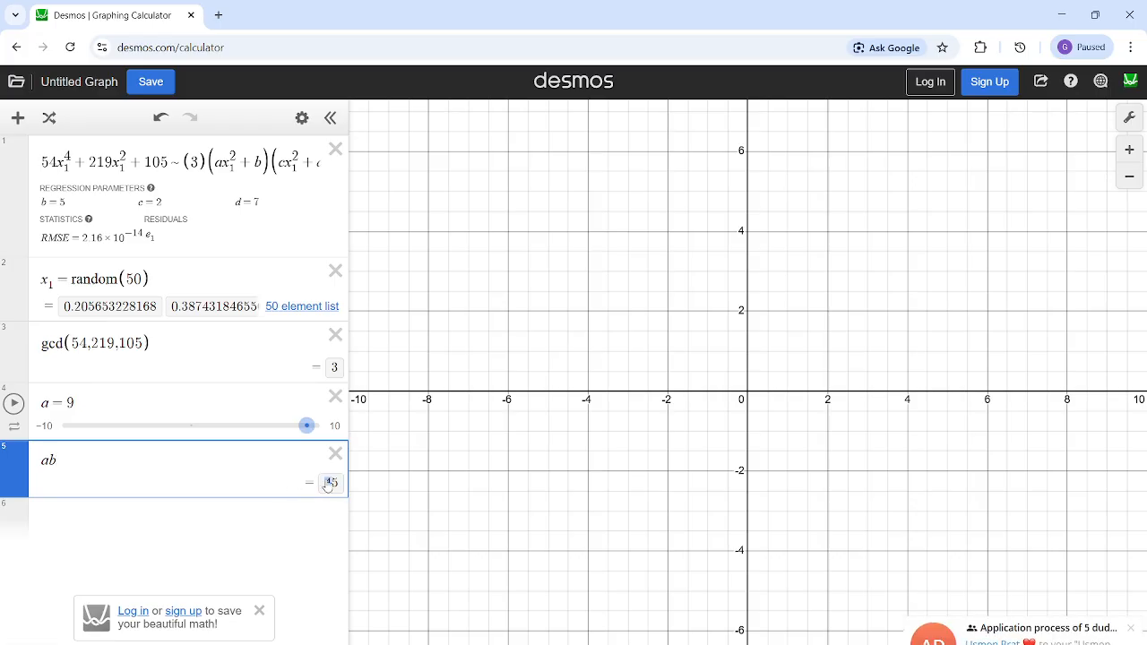
pyautogui.click(1131, 628)
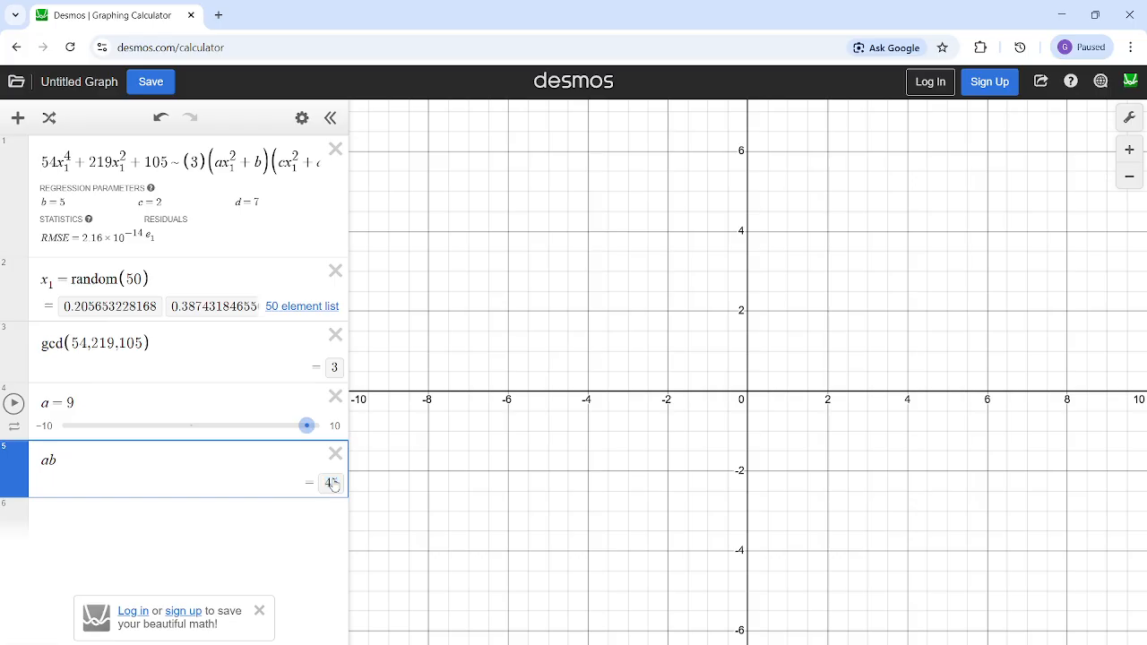
pyautogui.click(183, 551)
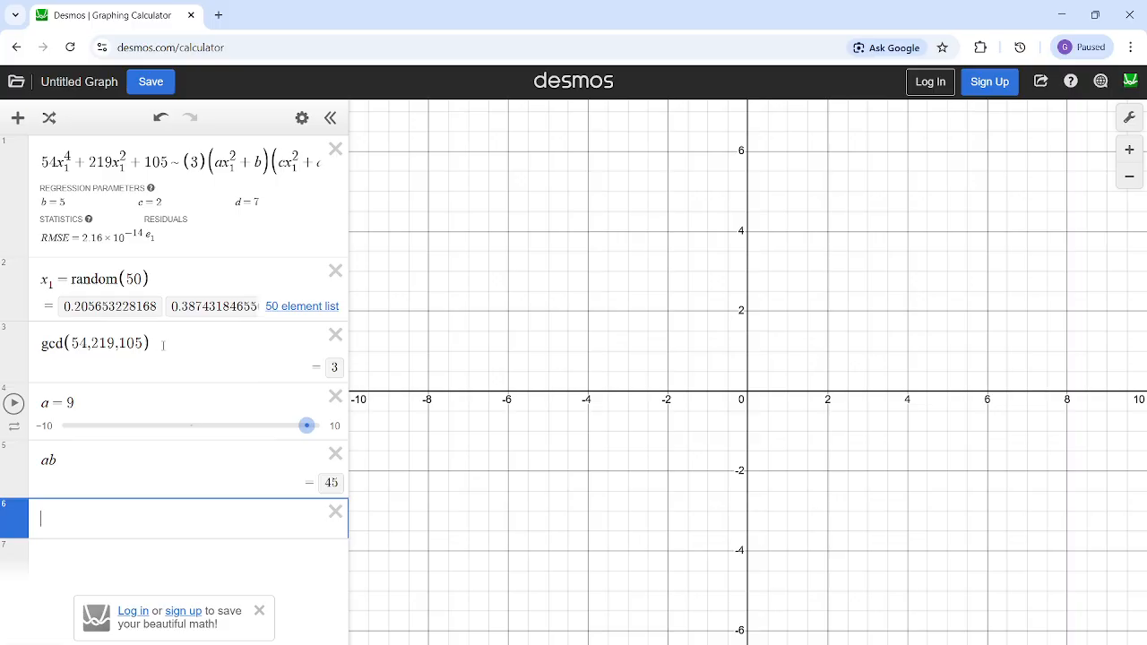
# - Set a to 2 in the fourth expression and check the fitted parameters and the product ab
pyautogui.click(241, 161)
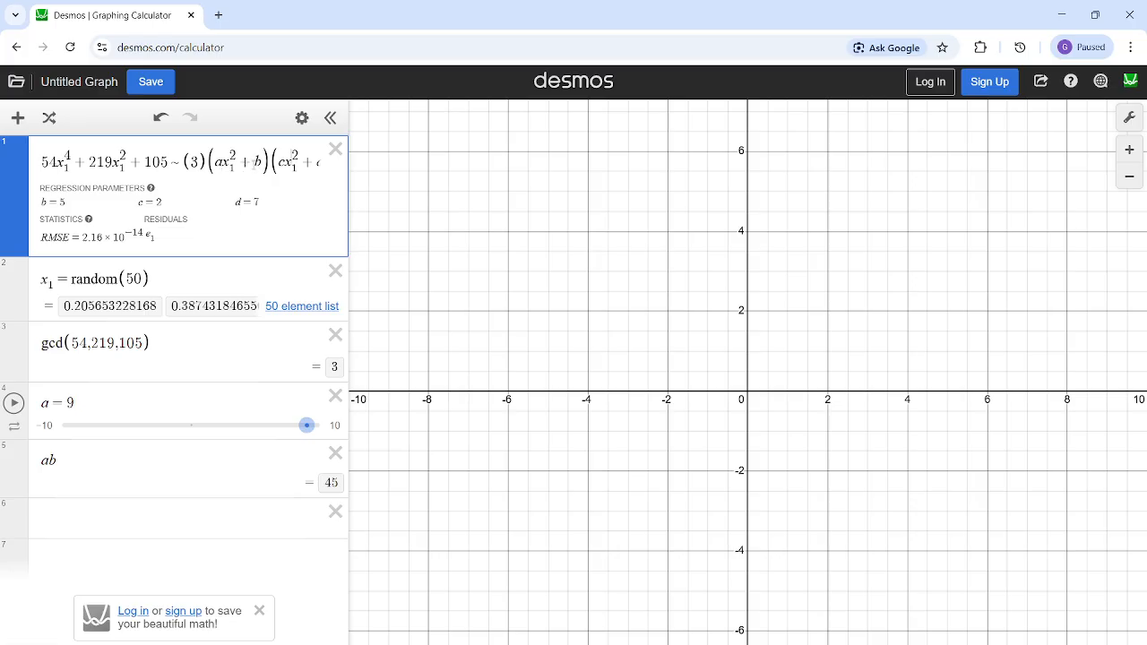
pyautogui.click(314, 162)
pyautogui.click(254, 163)
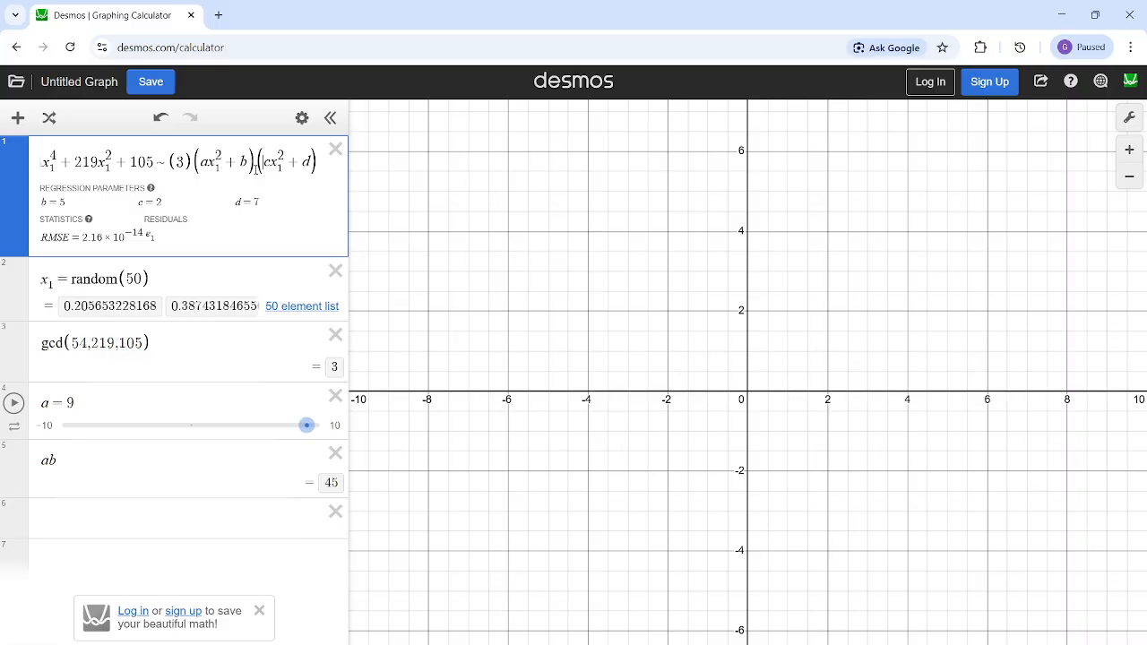
pyautogui.click(115, 394)
pyautogui.press('BackSpace')
pyautogui.write('2')
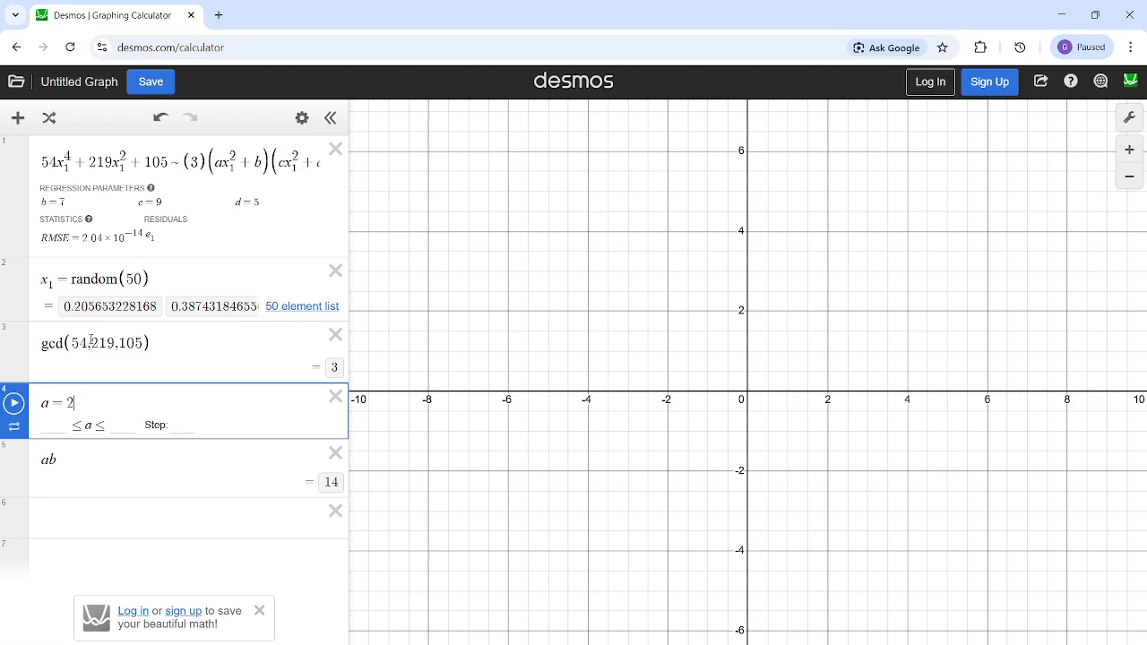
pyautogui.click(63, 201)
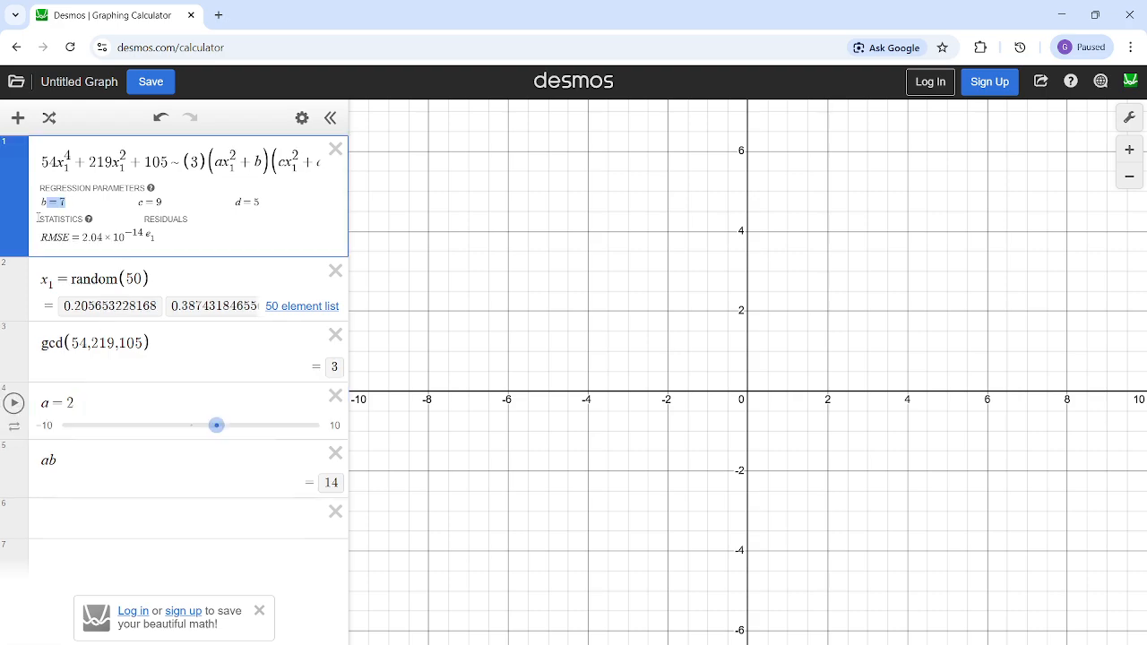
pyautogui.click(331, 484)
pyautogui.click(269, 460)
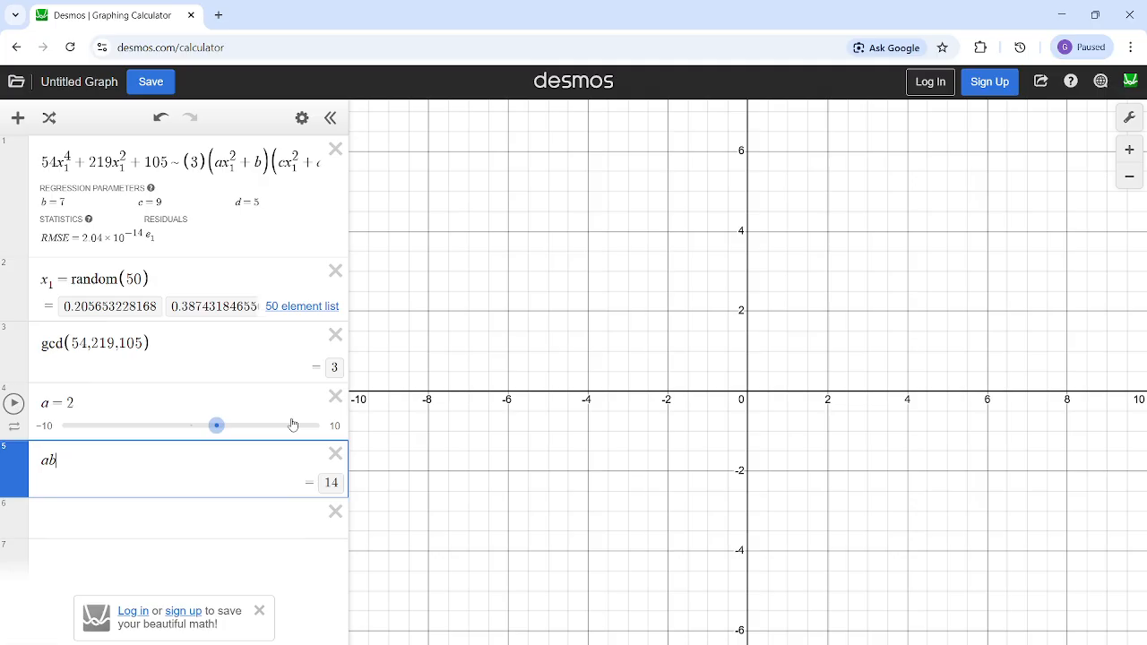
pyautogui.click(251, 192)
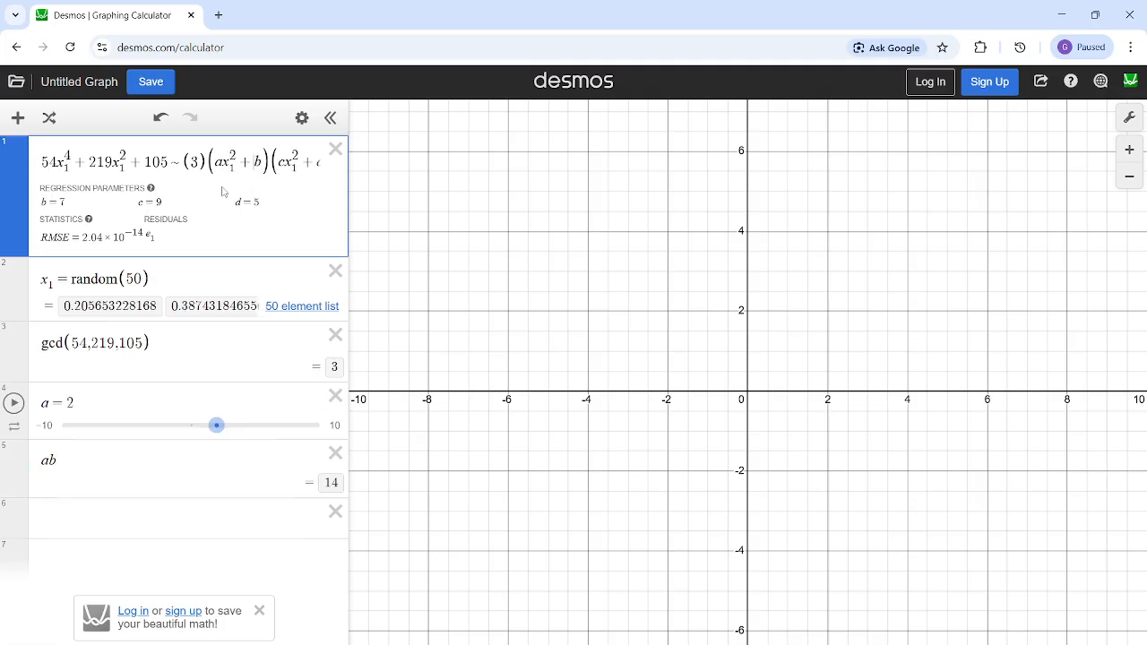
# - Try the products abcd, cd and a second ab in new expressions, and delete these extra expressions
pyautogui.click(173, 513)
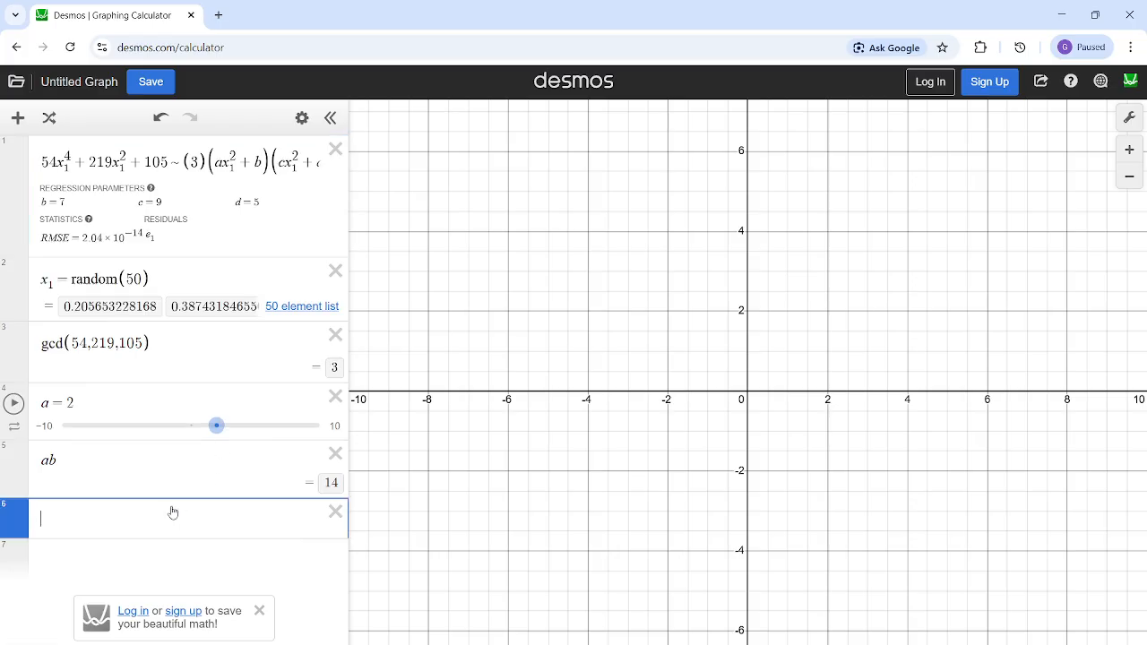
pyautogui.write('ab cd')
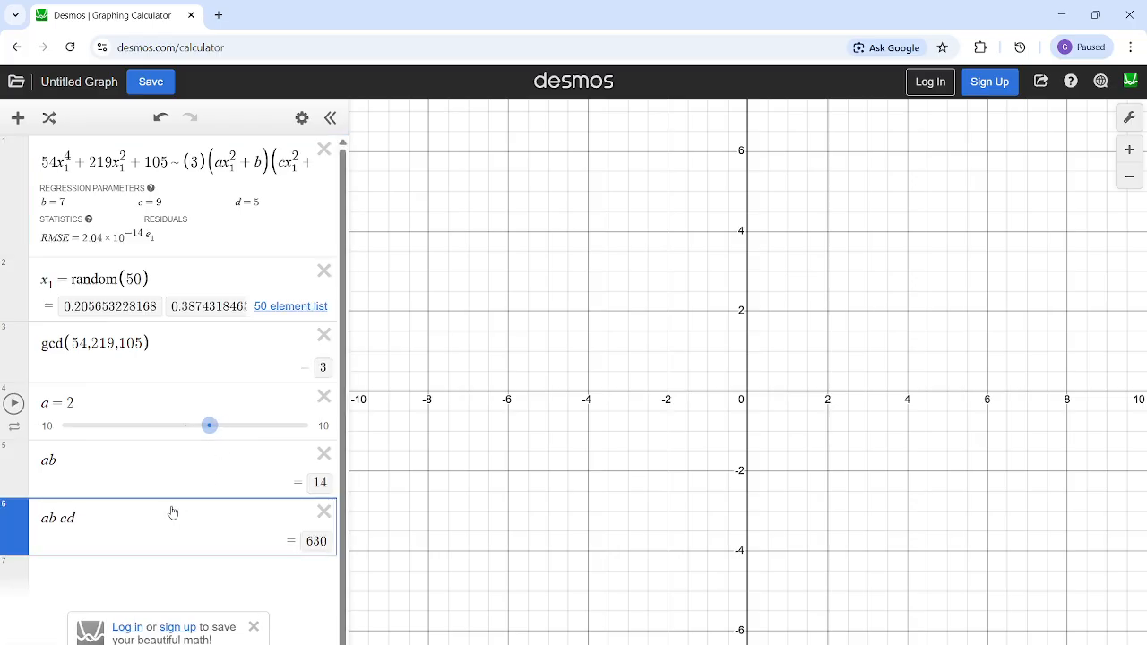
pyautogui.moveTo(72, 518); pyautogui.dragTo(27, 518)
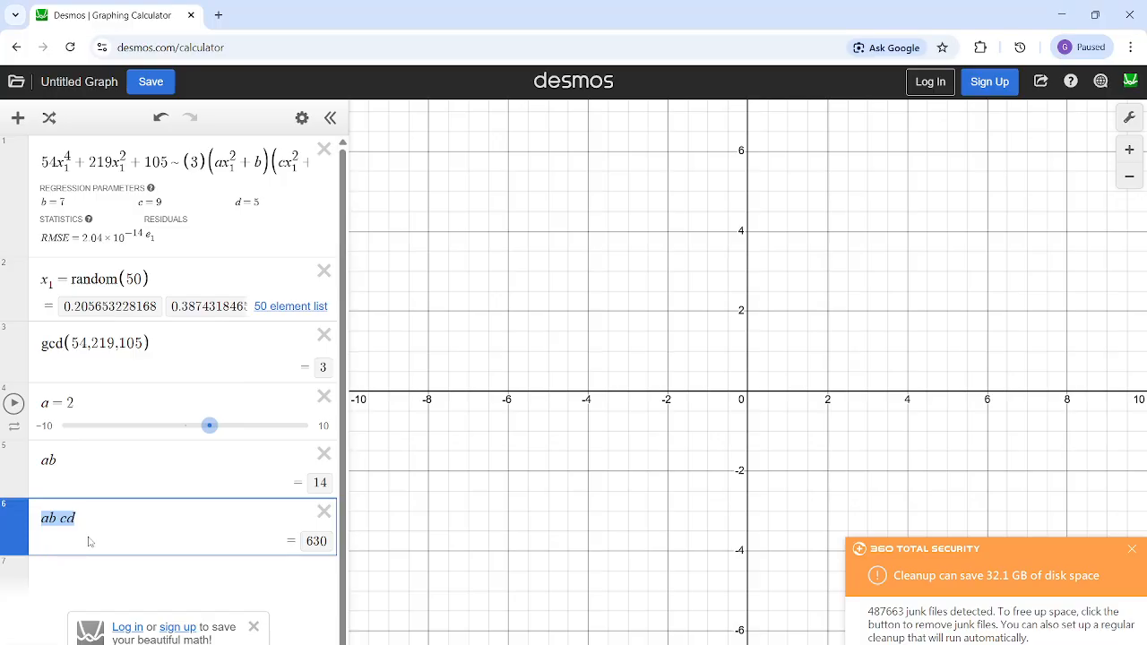
pyautogui.click(94, 564)
pyautogui.write('d')
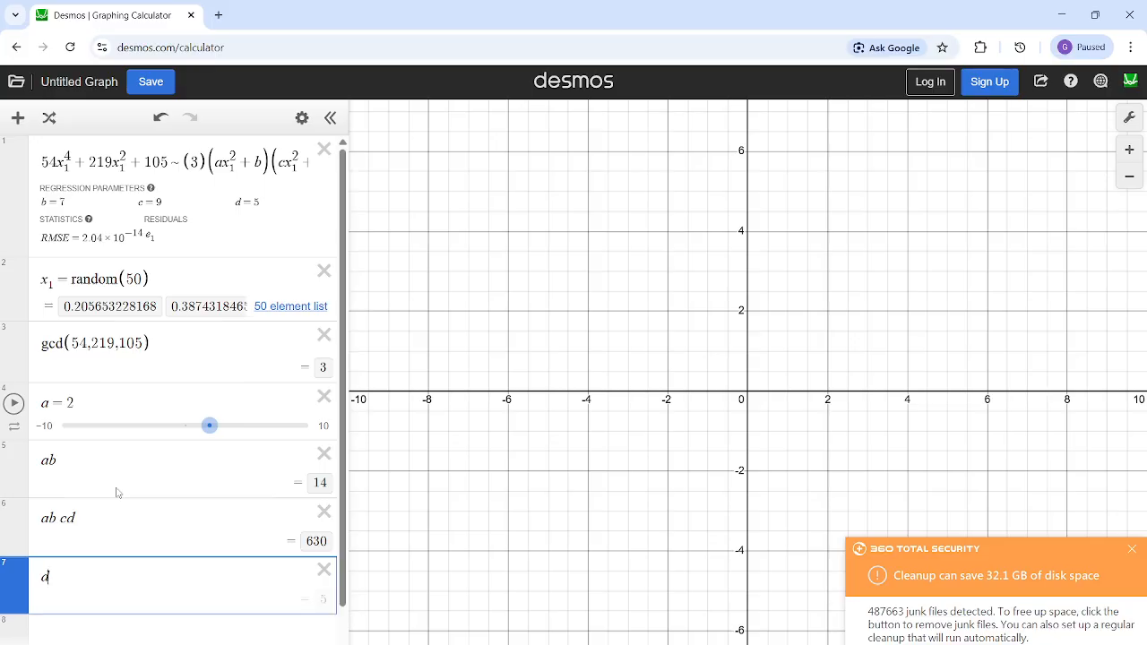
pyautogui.press('Left')
pyautogui.write('c')
pyautogui.click(69, 618)
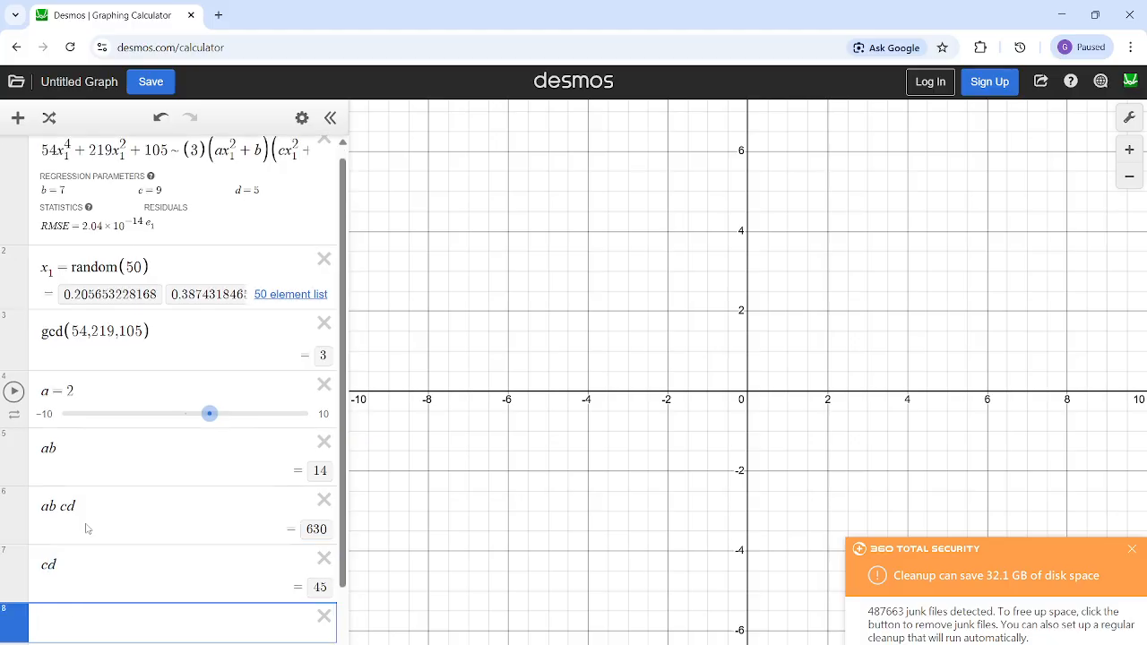
pyautogui.write('ab')
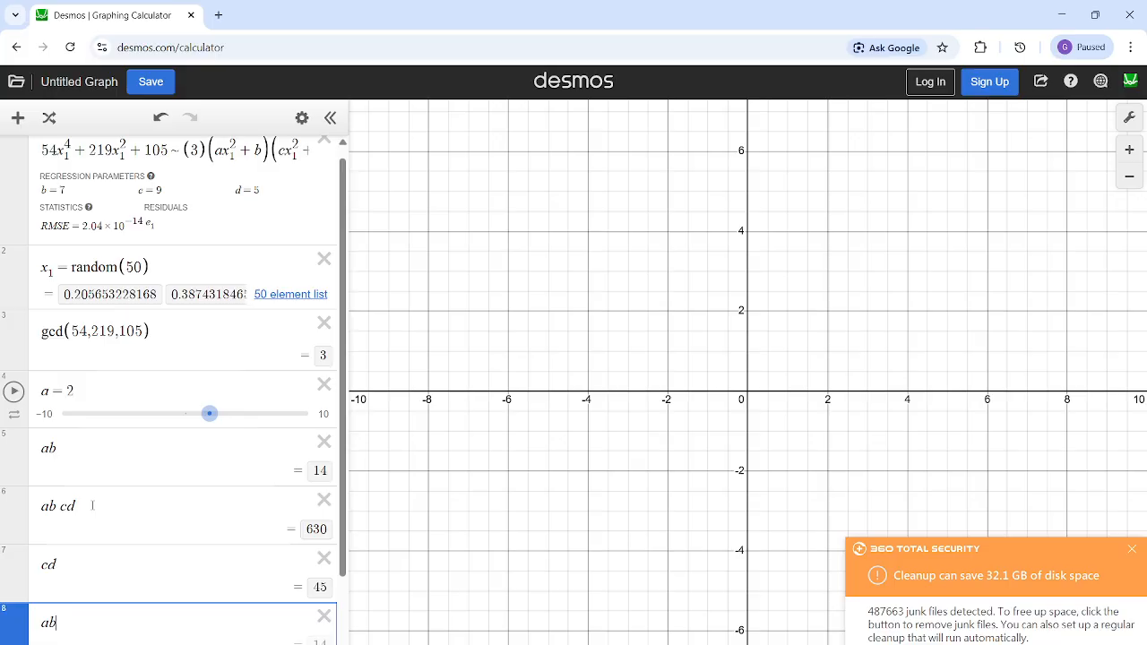
pyautogui.click(325, 511)
pyautogui.click(325, 511)
pyautogui.click(324, 512)
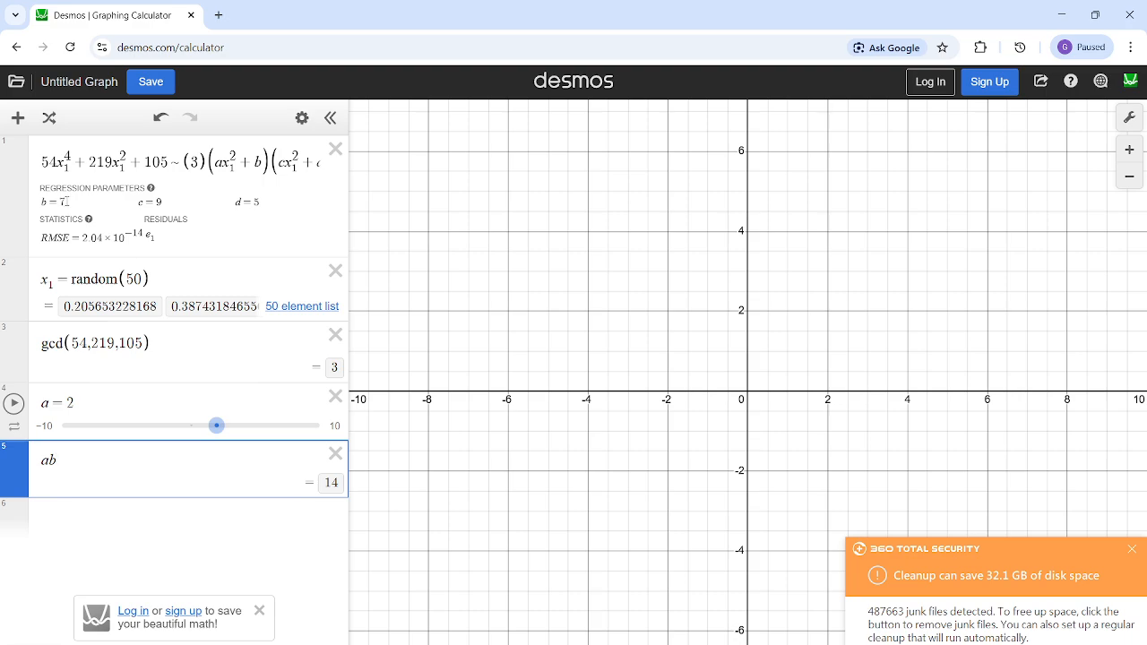
# - Check the fitted b and evaluate the product cd in a new expression below ab
pyautogui.moveTo(66, 202); pyautogui.dragTo(47, 202)
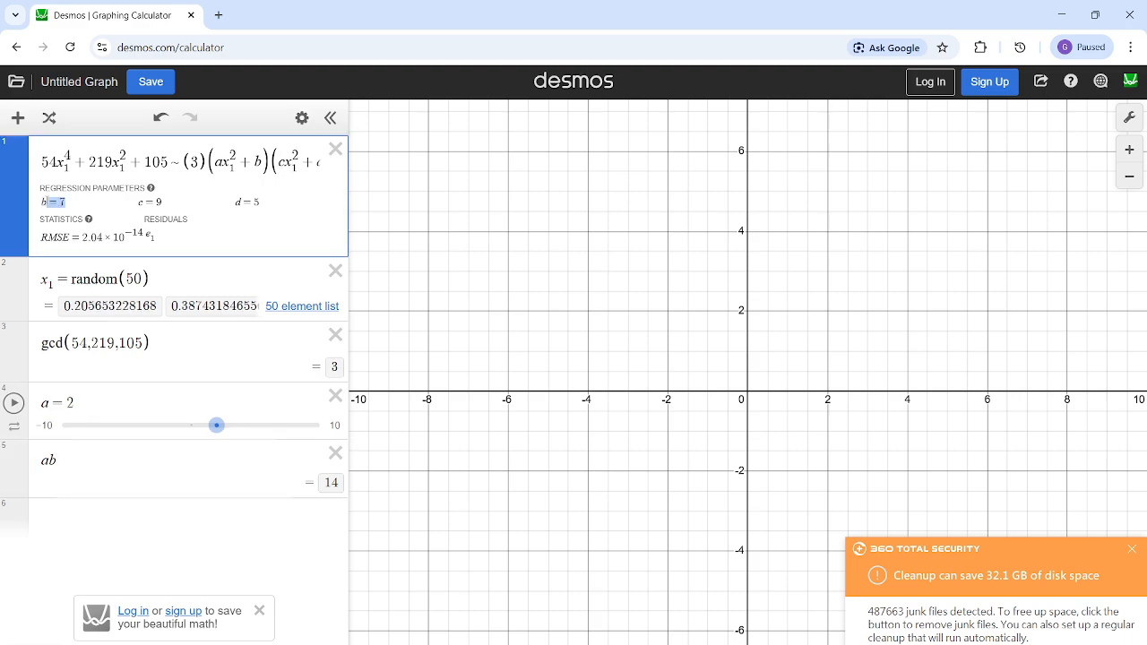
pyautogui.click(87, 455)
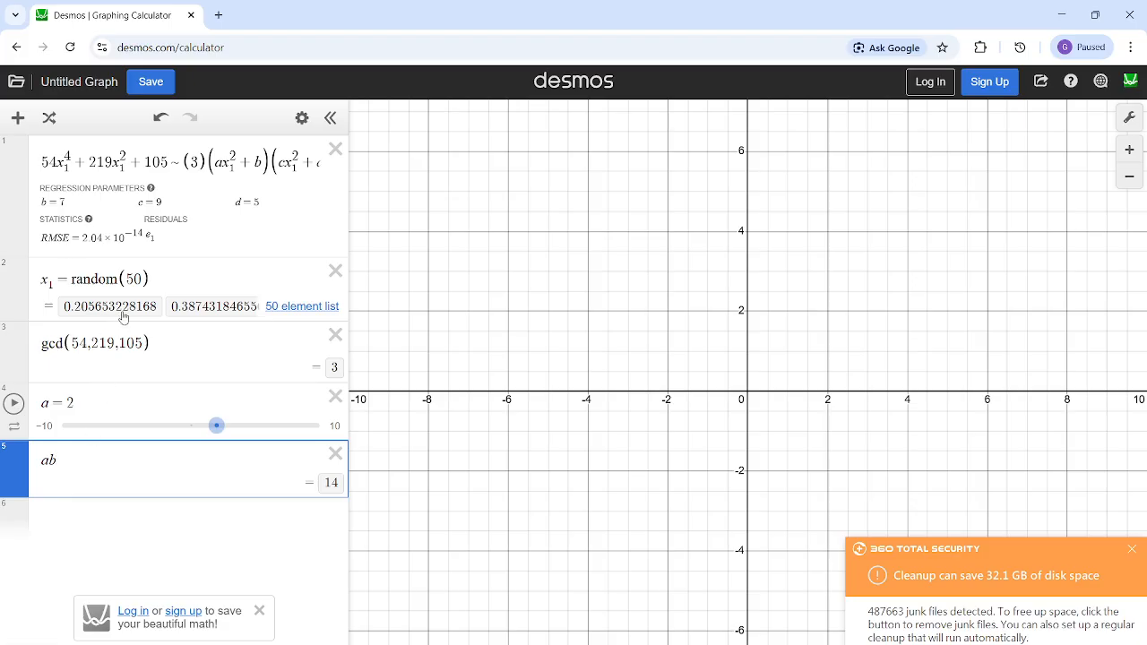
pyautogui.click(113, 512)
pyautogui.write('cd')
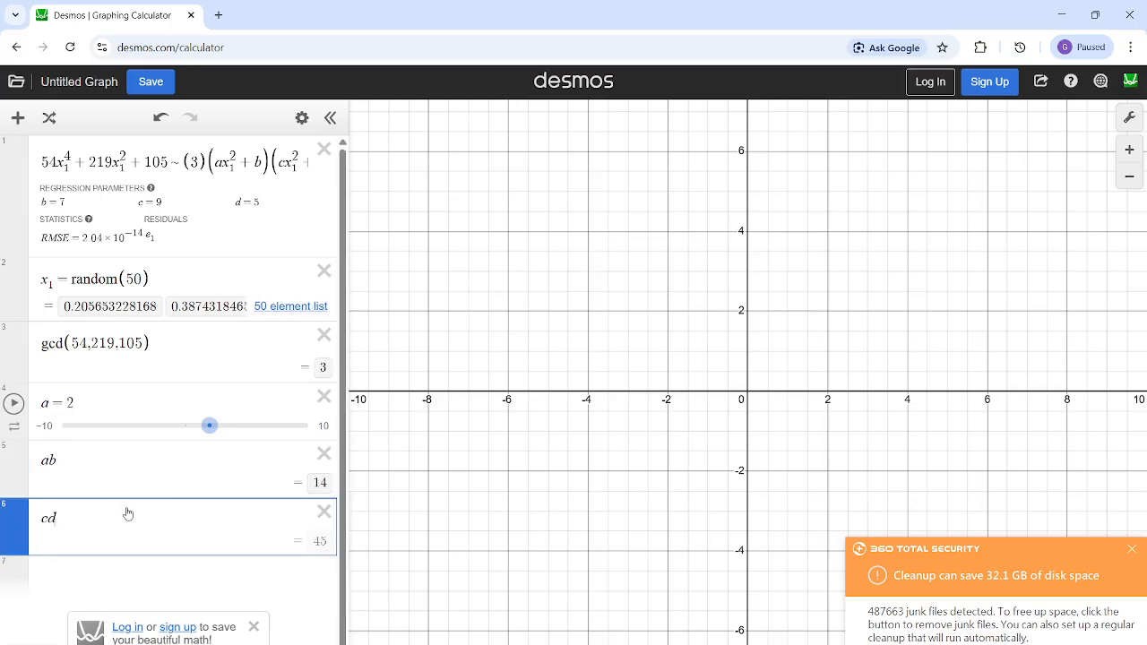
pyautogui.moveTo(329, 543); pyautogui.dragTo(310, 541)
# - Set a to 9 in the fourth expression and compare the products ab and cd
pyautogui.click(144, 394)
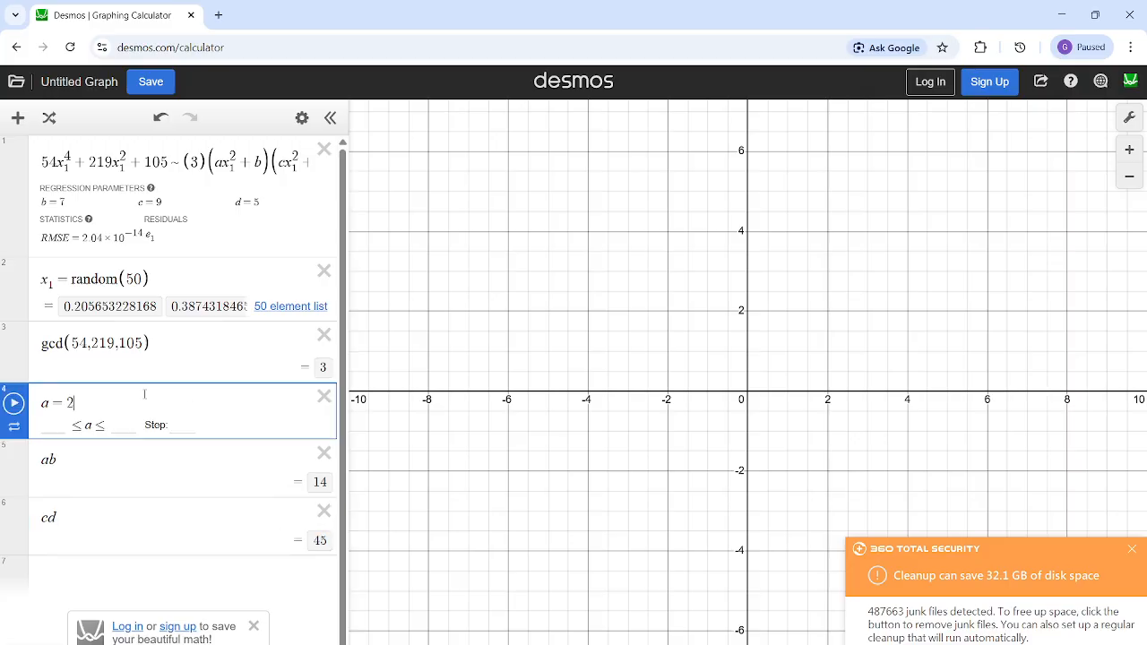
pyautogui.press('BackSpace')
pyautogui.write('9')
pyautogui.click(90, 463)
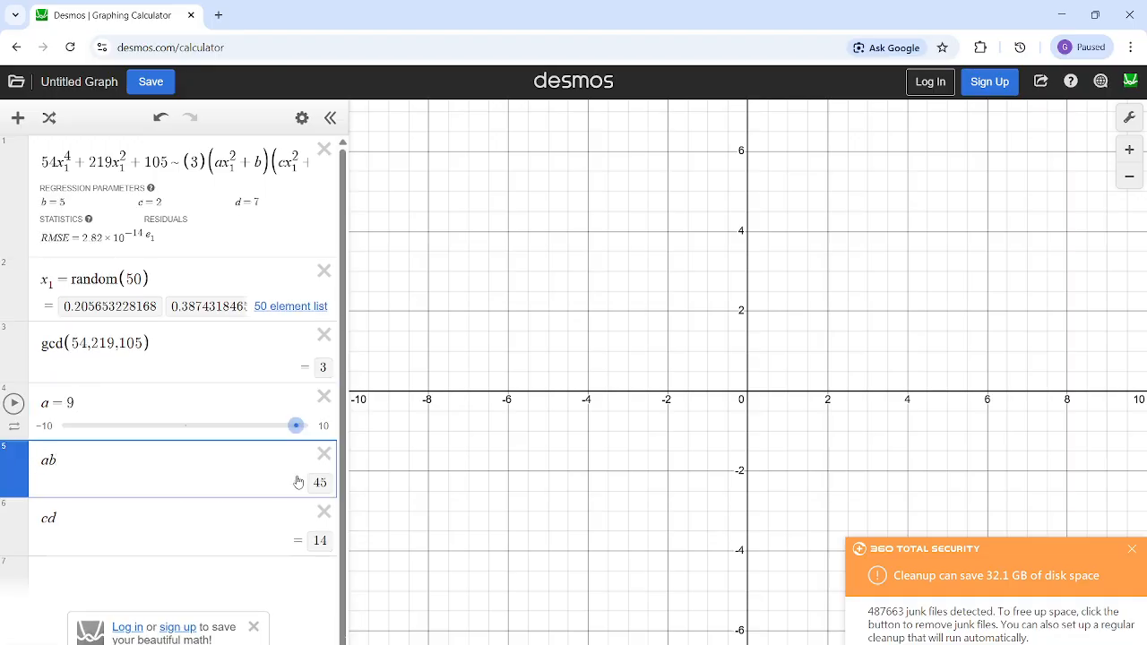
pyautogui.click(320, 542)
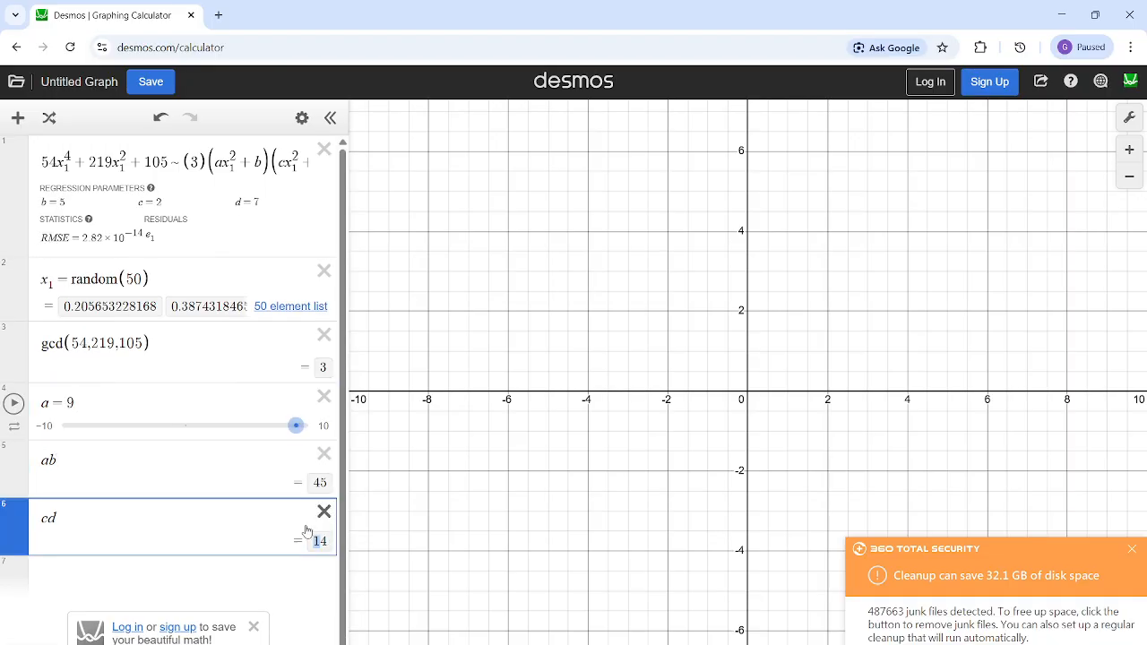
# - Delete the ab and cd expressions and set a to 2 in the fourth expression
pyautogui.click(324, 455)
pyautogui.click(324, 456)
pyautogui.click(122, 402)
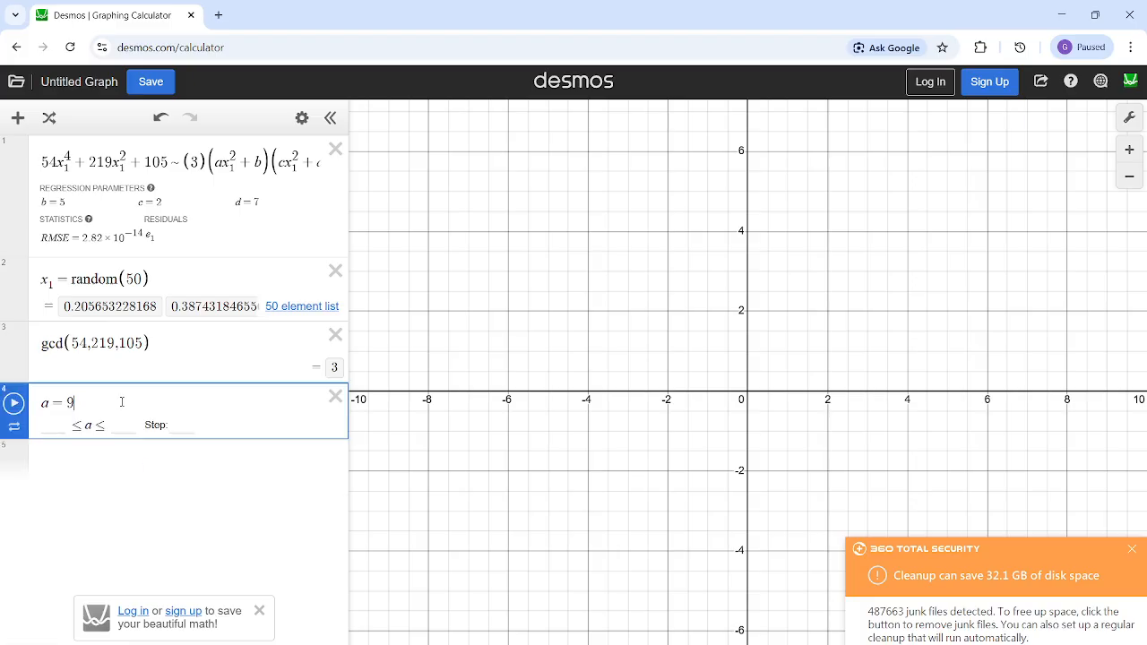
pyautogui.press('BackSpace')
pyautogui.write('2')
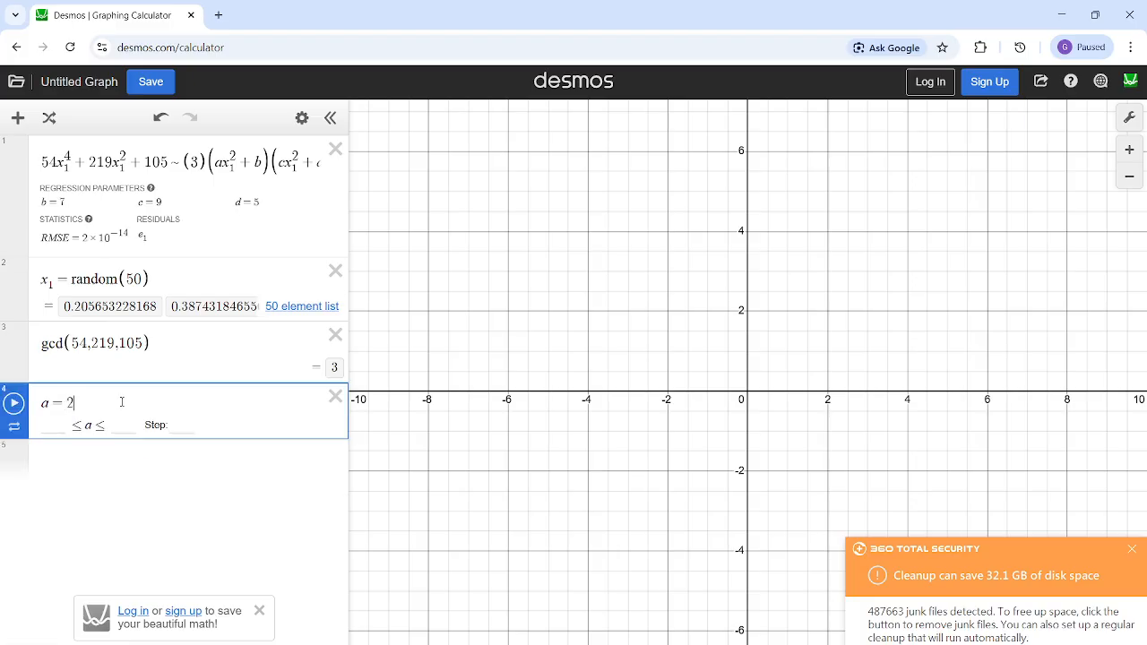
# - Evaluate the product ab in a new fifth expression and dismiss the 360 Total Security notification
pyautogui.click(133, 462)
pyautogui.write('ab')
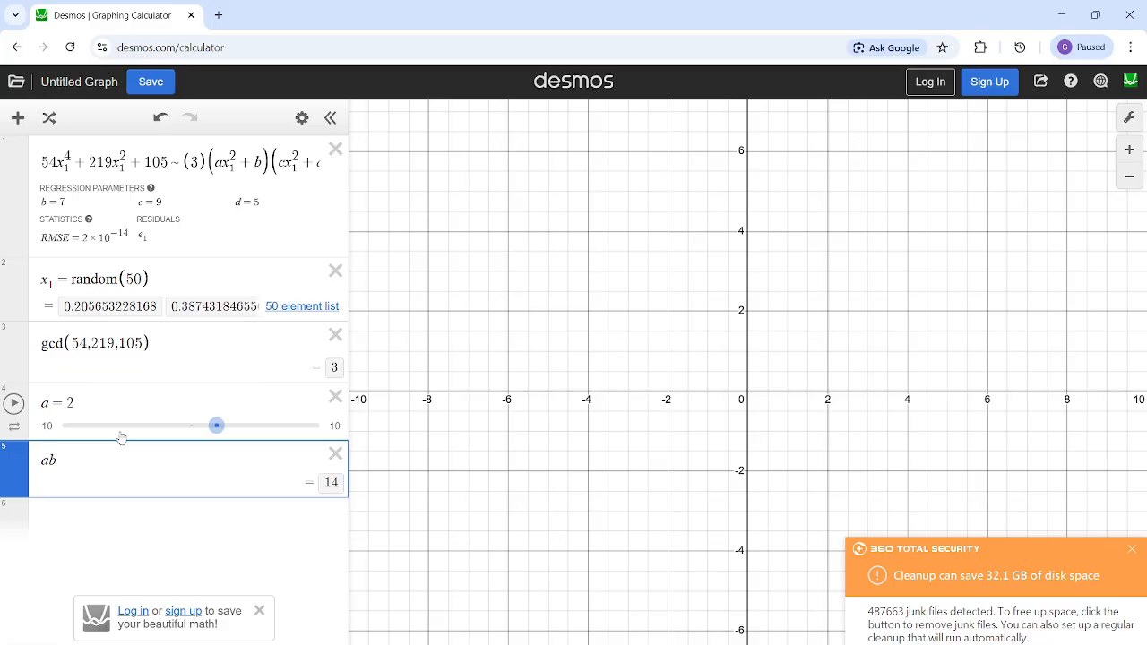
pyautogui.click(331, 483)
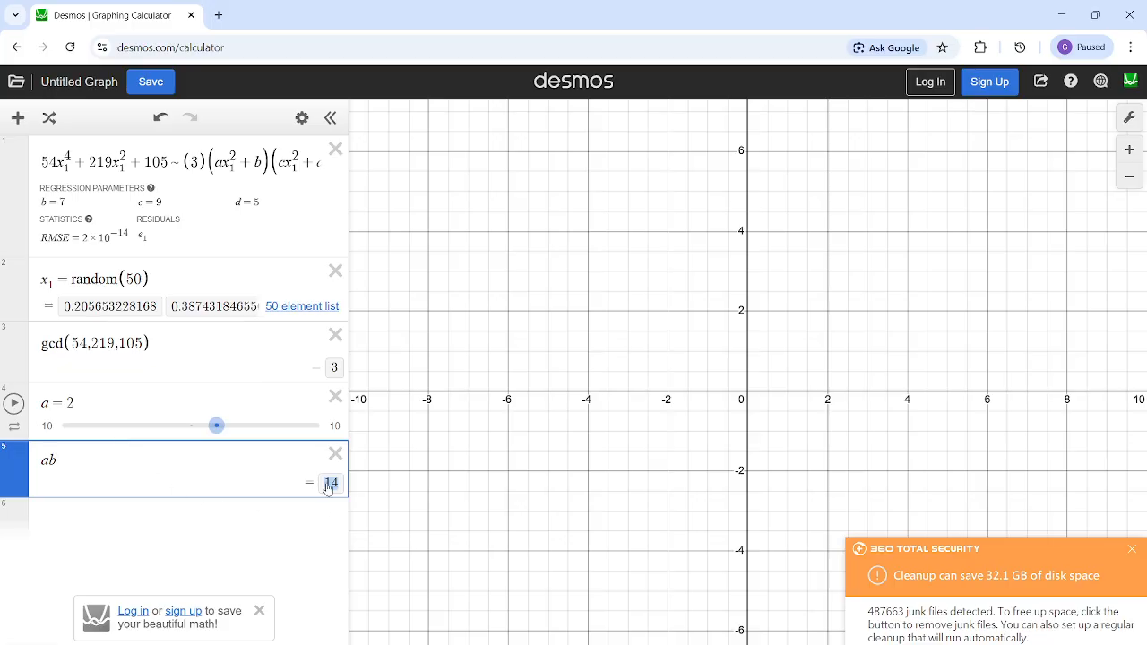
pyautogui.click(1131, 549)
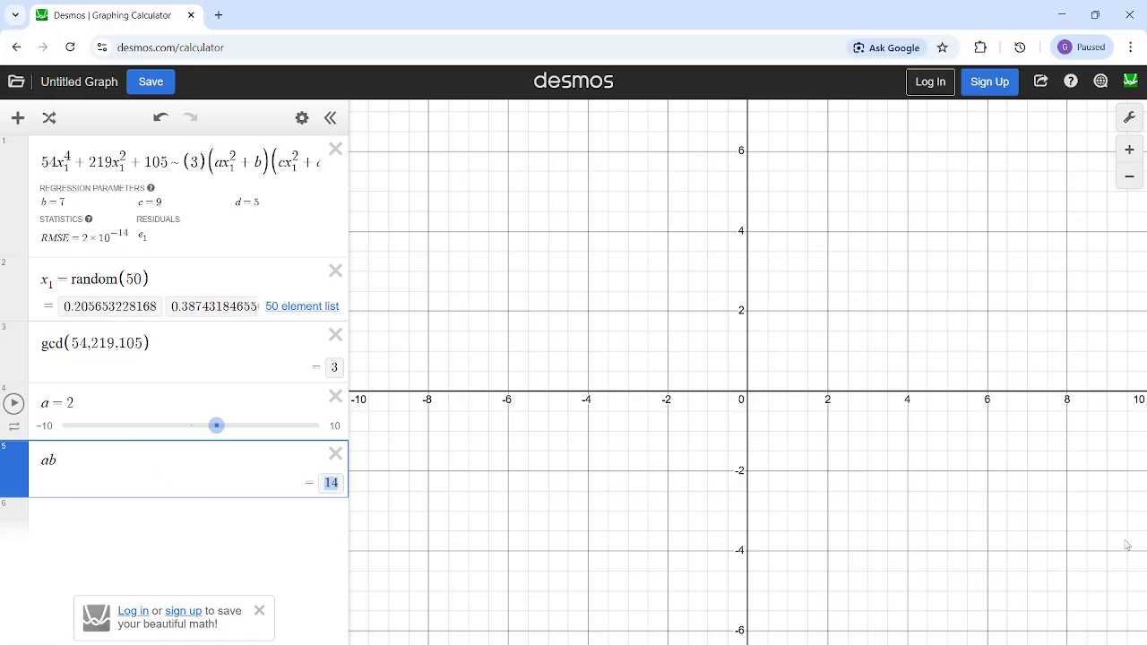
pyautogui.click(250, 513)
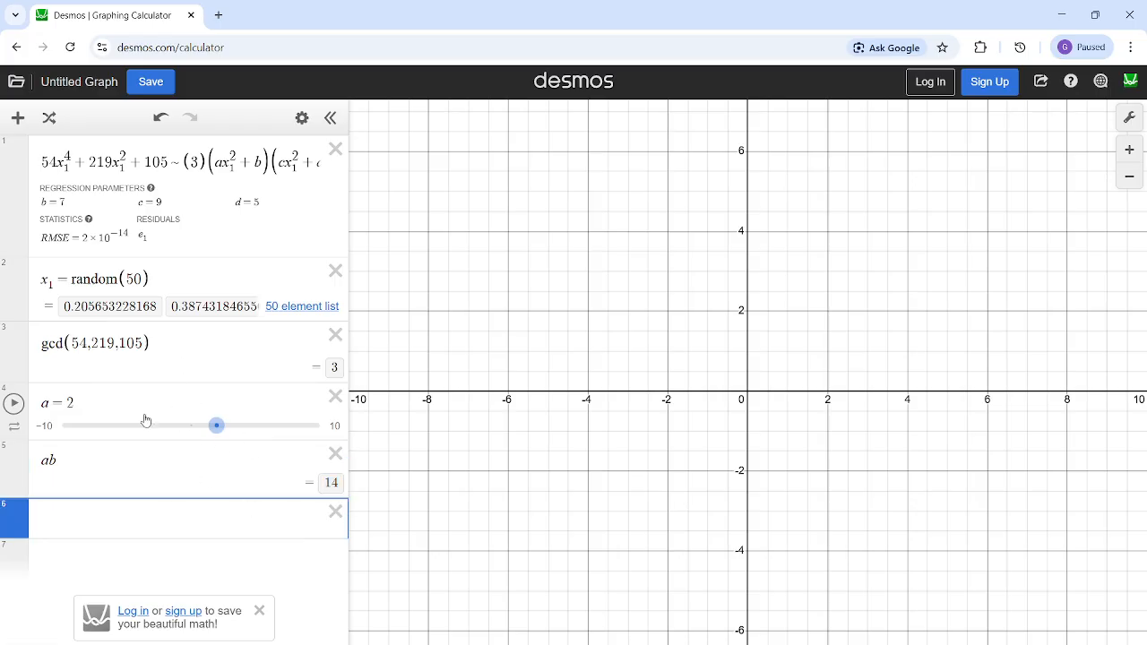
# - Try 27 as the value of a in the fourth expression, checking the product ab, and return a to 2
pyautogui.click(332, 484)
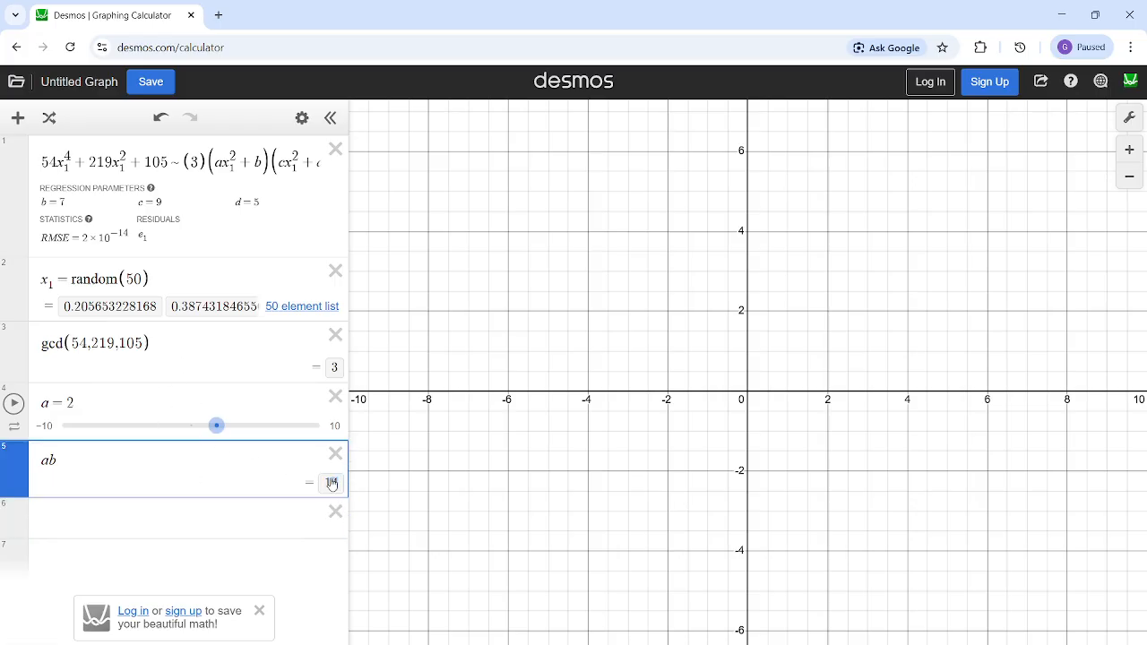
pyautogui.click(285, 514)
pyautogui.click(159, 405)
pyautogui.write('7')
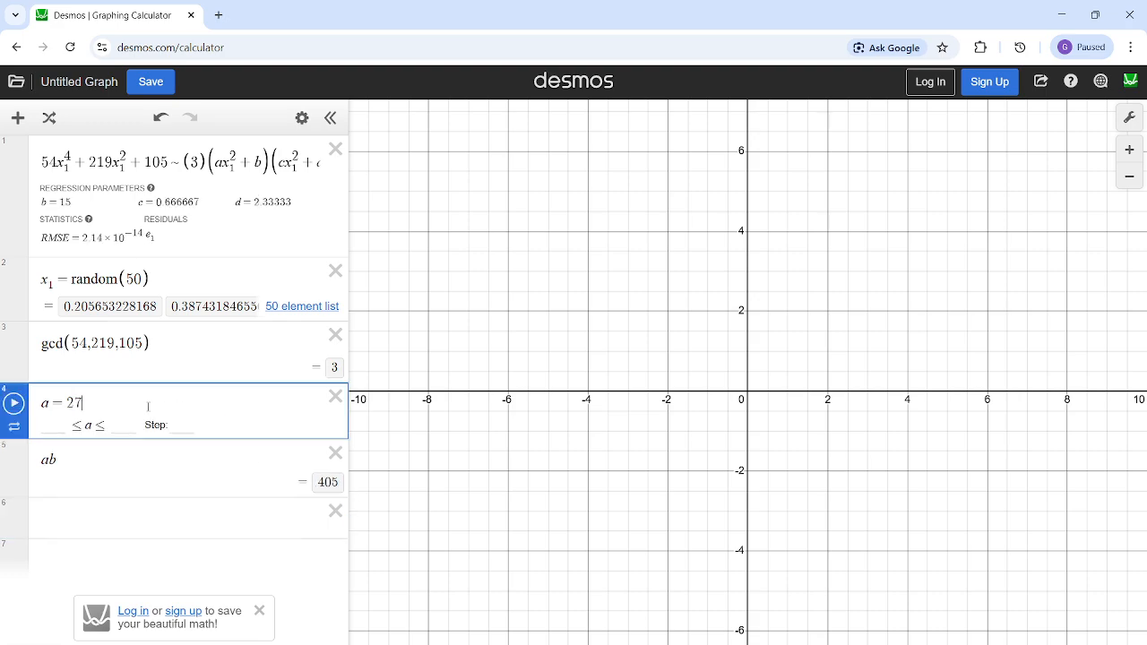
pyautogui.press('BackSpace')
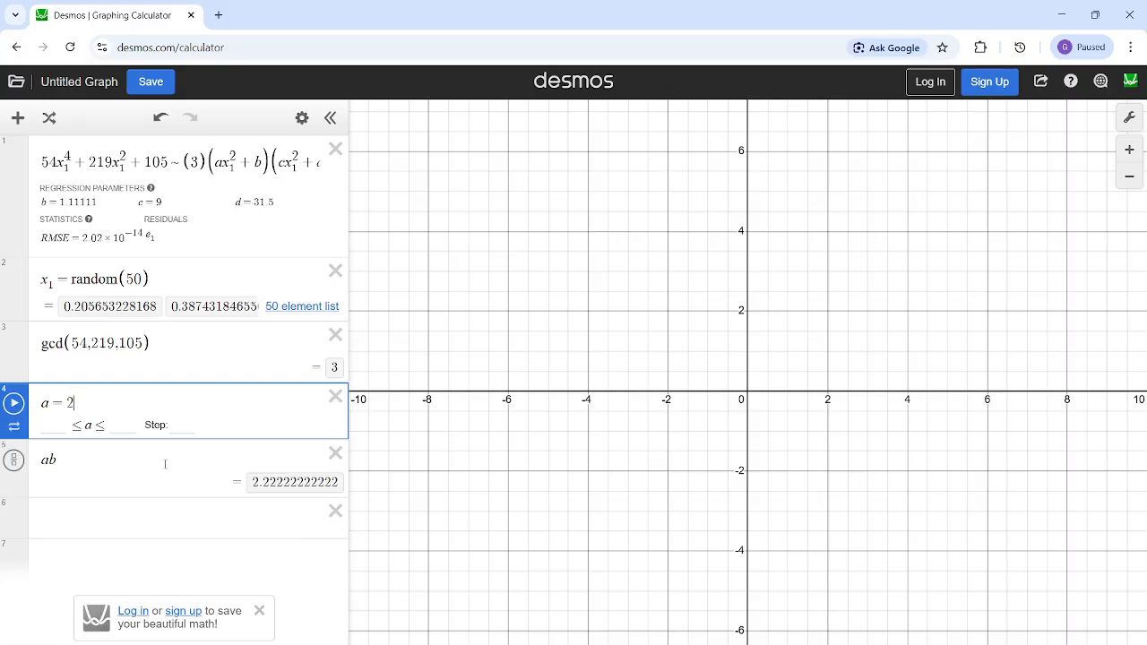
# - Clear the fourth expression and re-enter a = 2 to refit the regression
pyautogui.press('BackSpace')
pyautogui.write('2')
pyautogui.press('BackSpace')
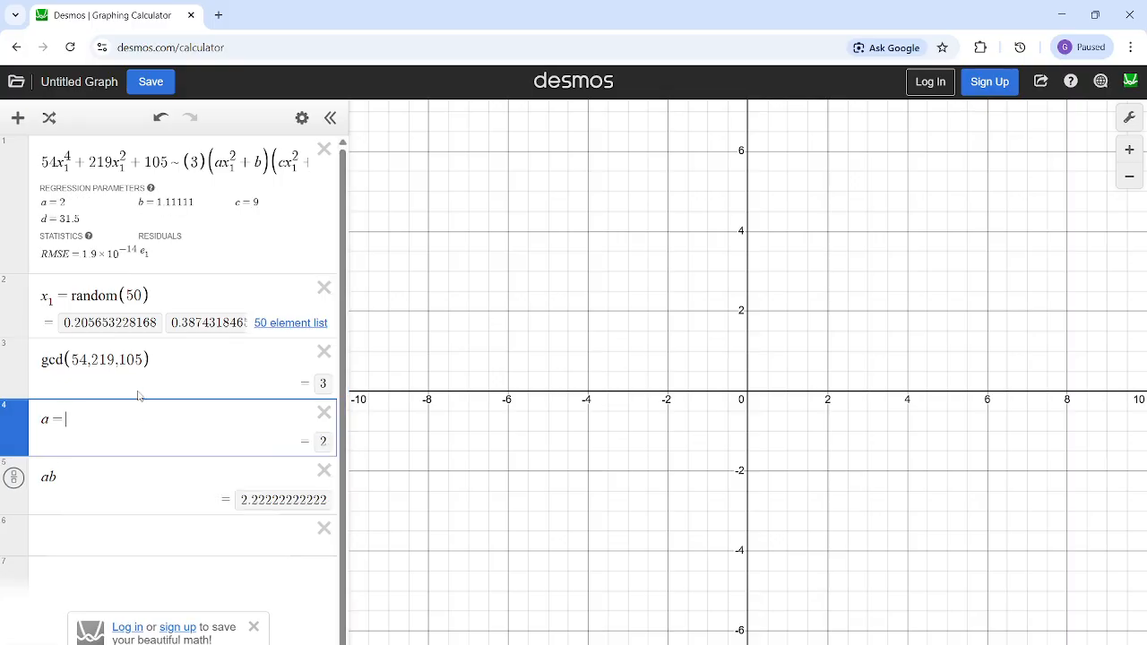
pyautogui.write('2')
pyautogui.press('BackSpace')
pyautogui.press('BackSpace')
pyautogui.write('=2')
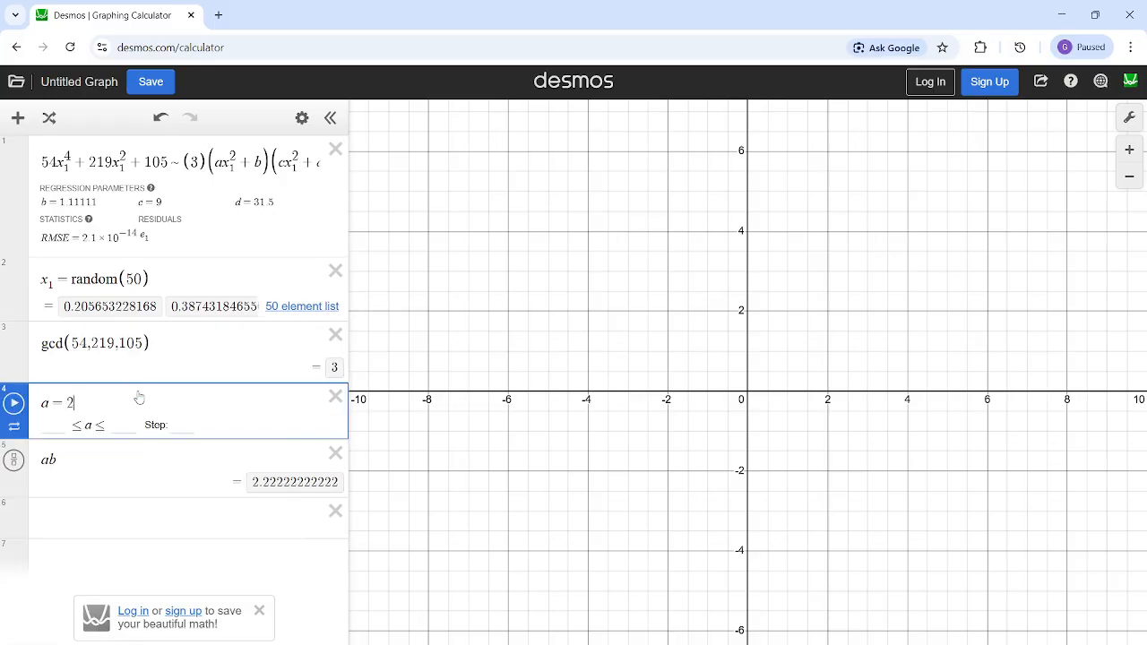
pyautogui.press('BackSpace')
pyautogui.press('BackSpace')
pyautogui.press('BackSpace')
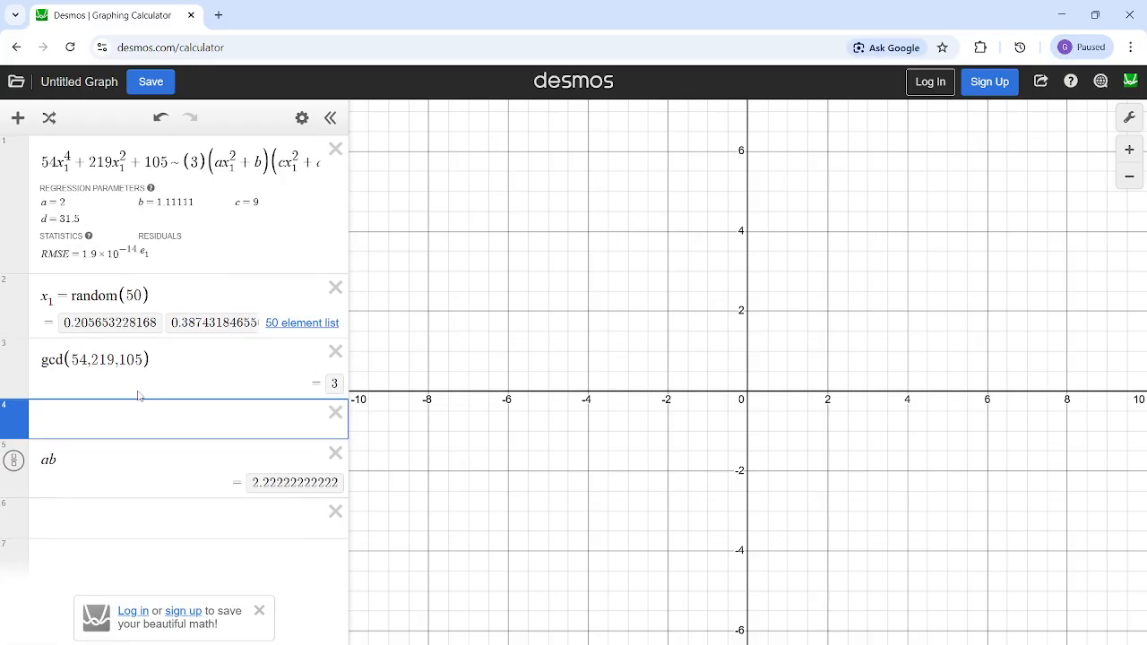
pyautogui.write('a=2')
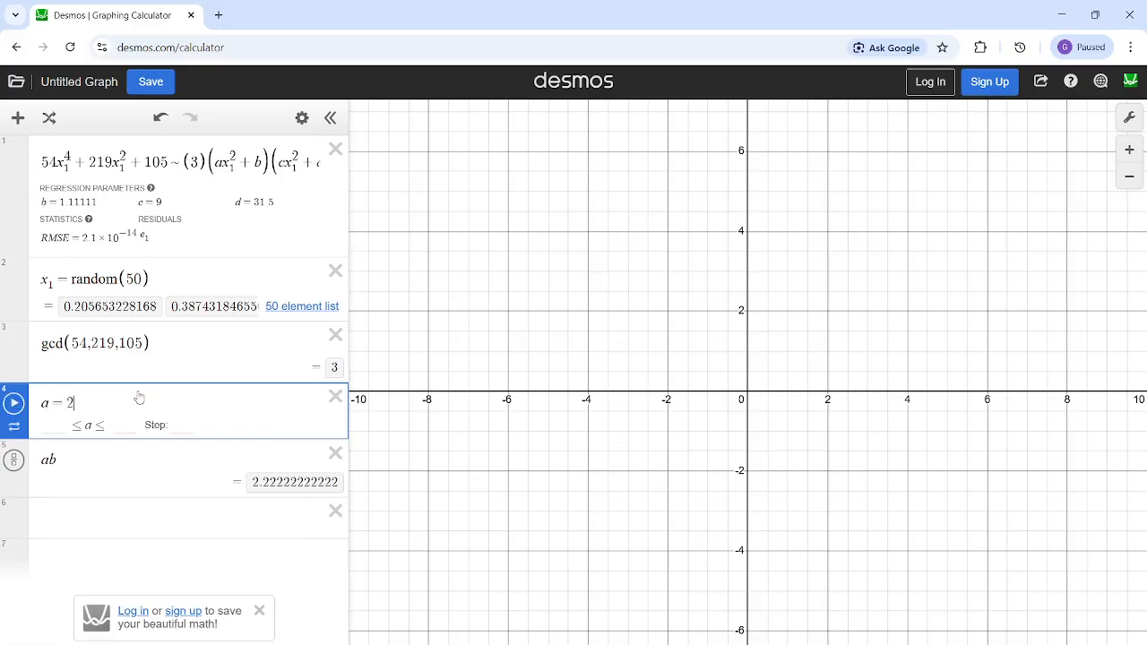
# - Delete the ab expression and set a to 9 in the fourth expression
pyautogui.click(335, 453)
pyautogui.press('BackSpace')
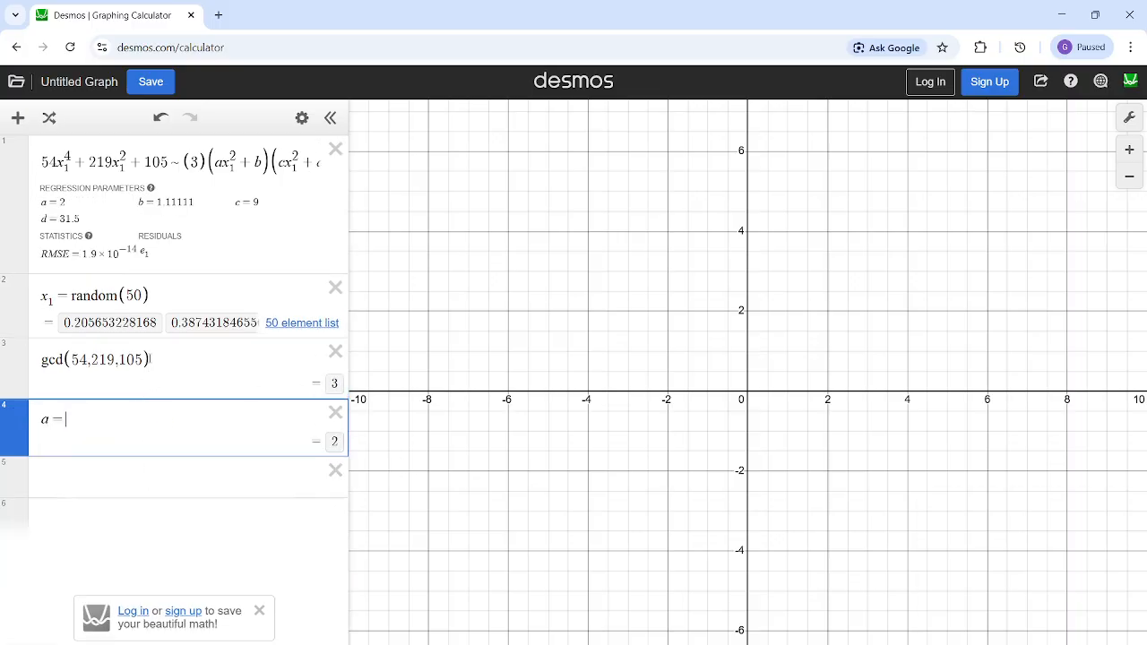
pyautogui.write('9')
pyautogui.press('BackSpace')
pyautogui.write('9')
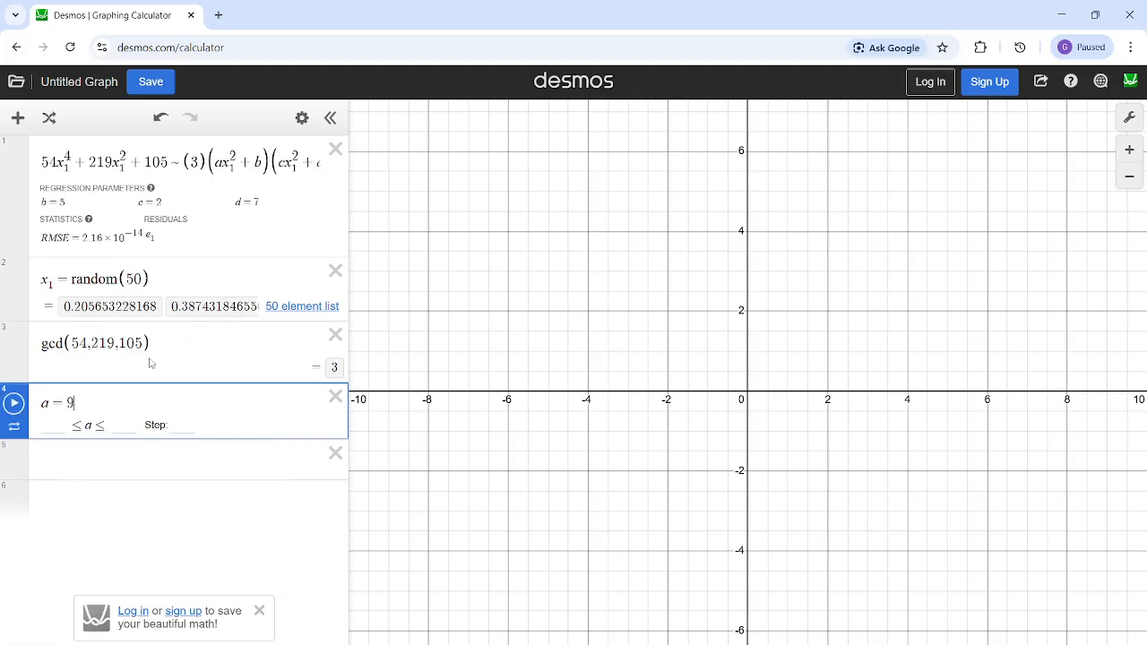
# - Set a to 2 in the fourth expression and evaluate the product ab in the fifth expression
pyautogui.press('BackSpace')
pyautogui.write('2')
pyautogui.click(172, 460)
pyautogui.write('ab')
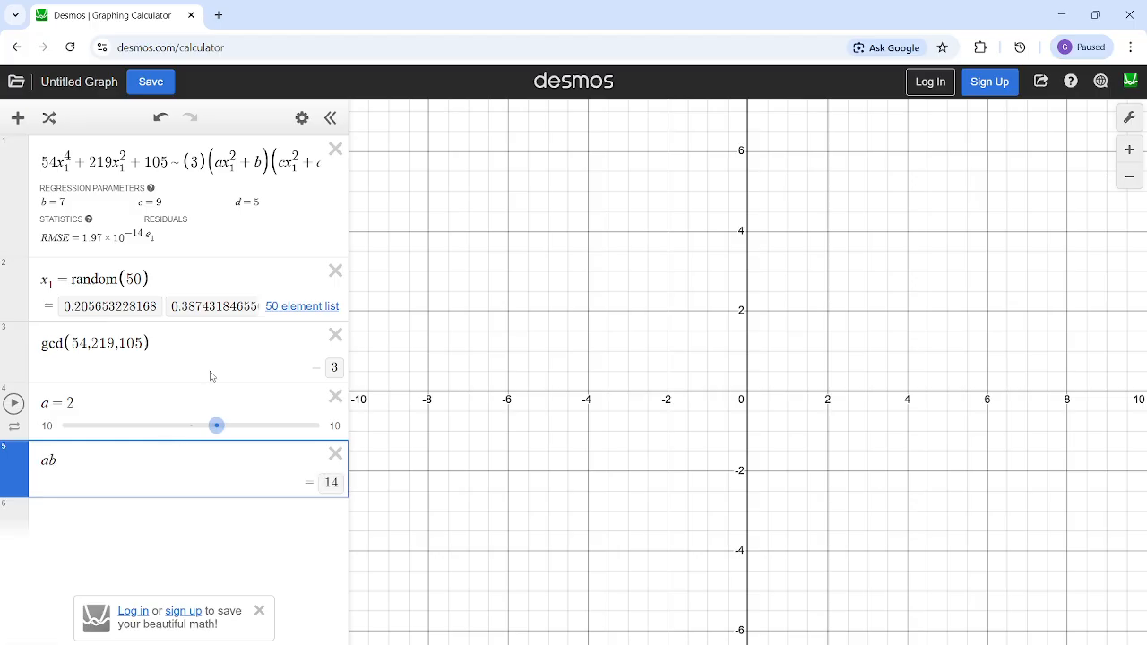
# - Examine the fitted b, c and d in the regression parameters alongside the a and ab expressions
pyautogui.moveTo(65, 201); pyautogui.dragTo(44, 200)
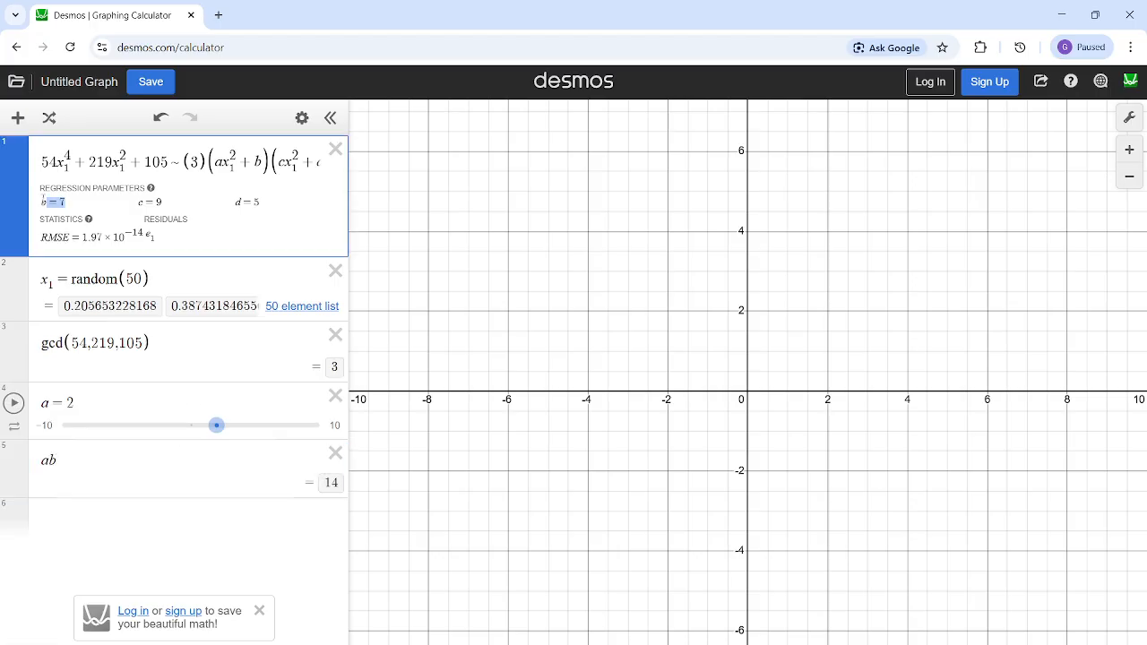
pyautogui.click(113, 463)
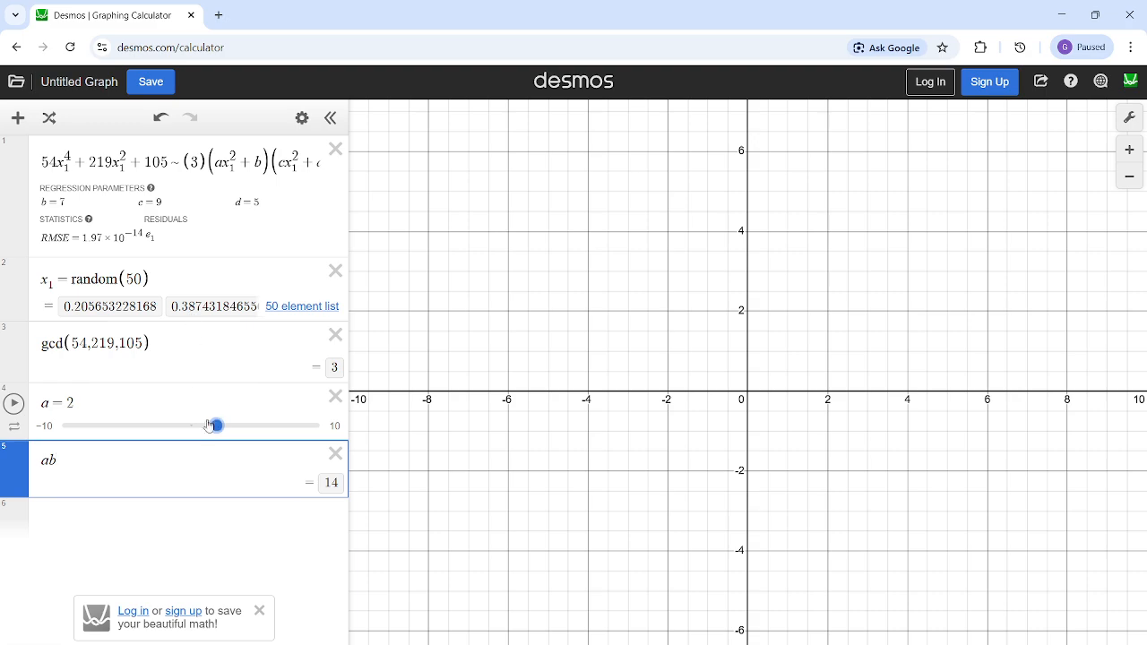
pyautogui.click(186, 400)
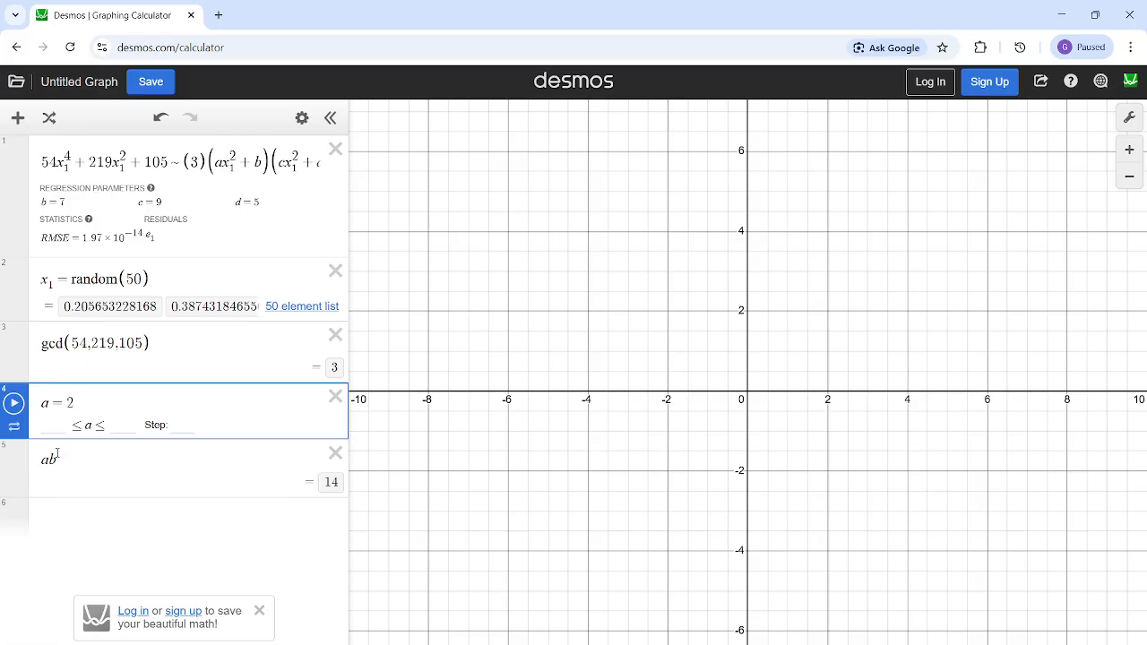
pyautogui.press('Down')
pyautogui.moveTo(47, 202); pyautogui.dragTo(40, 202)
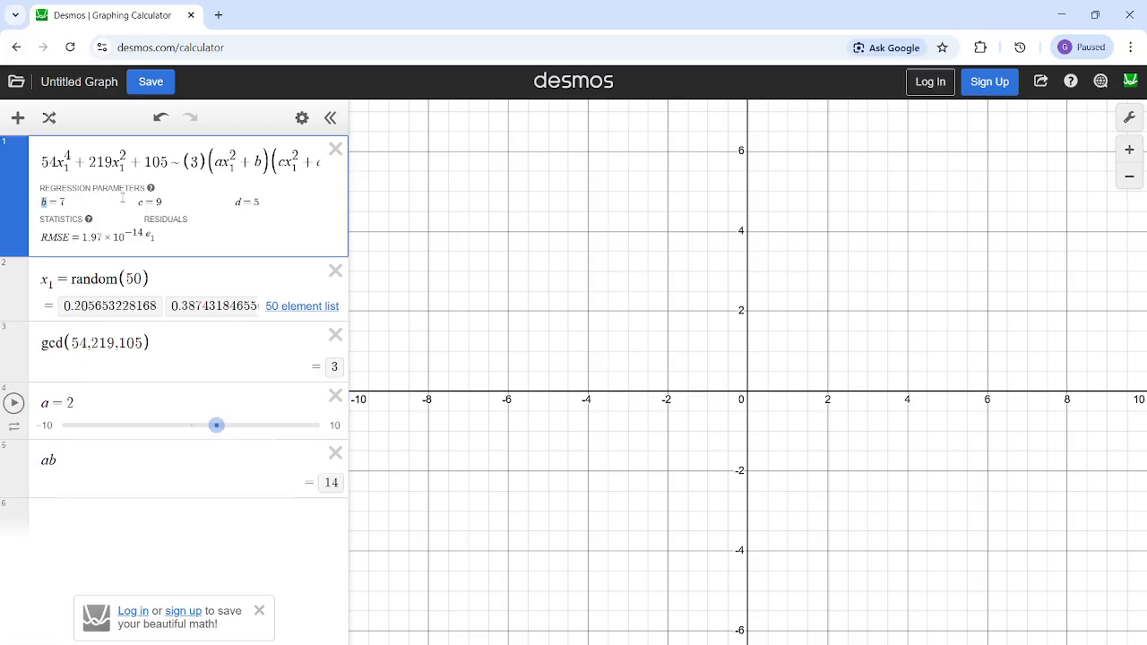
pyautogui.moveTo(144, 202); pyautogui.dragTo(136, 200)
pyautogui.moveTo(242, 202); pyautogui.dragTo(235, 202)
# - Reread the problem image in the Media viewer, close it and add an empty sixth expression in Desmos
pyautogui.moveTo(658, 644)
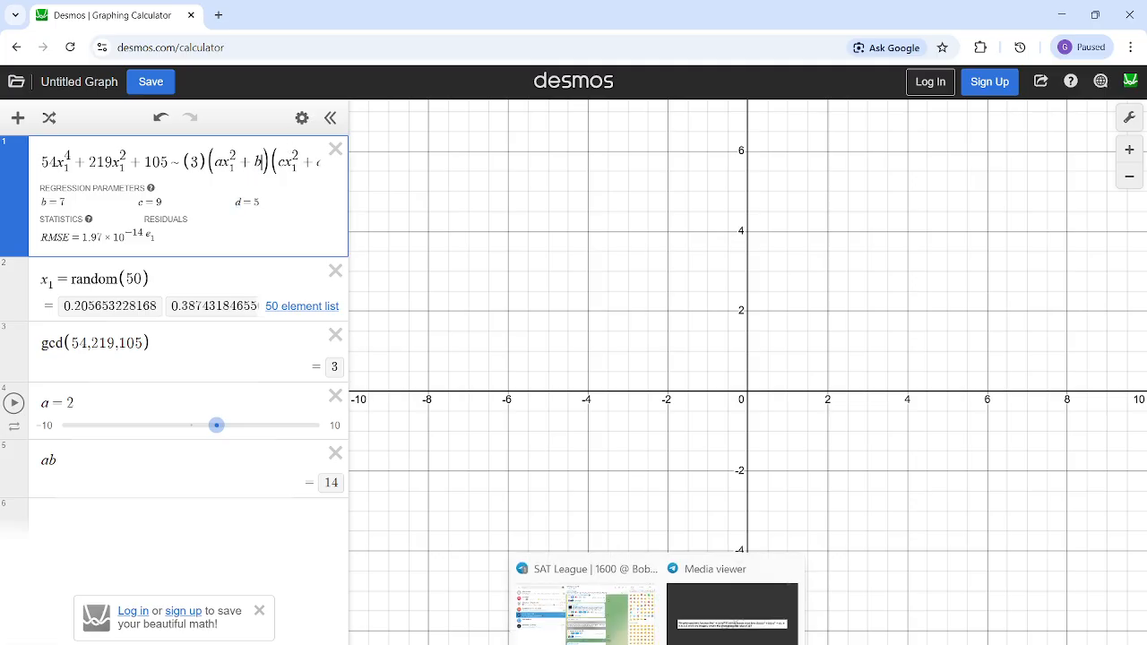
pyautogui.click(732, 614)
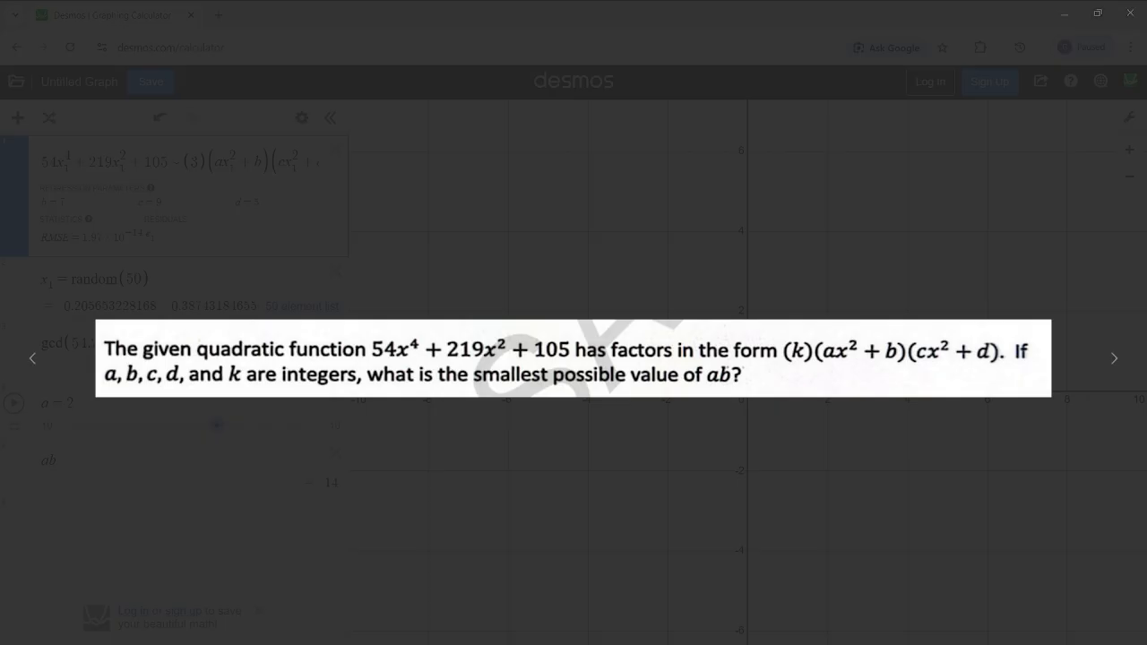
pyautogui.click(1133, 13)
pyautogui.click(149, 520)
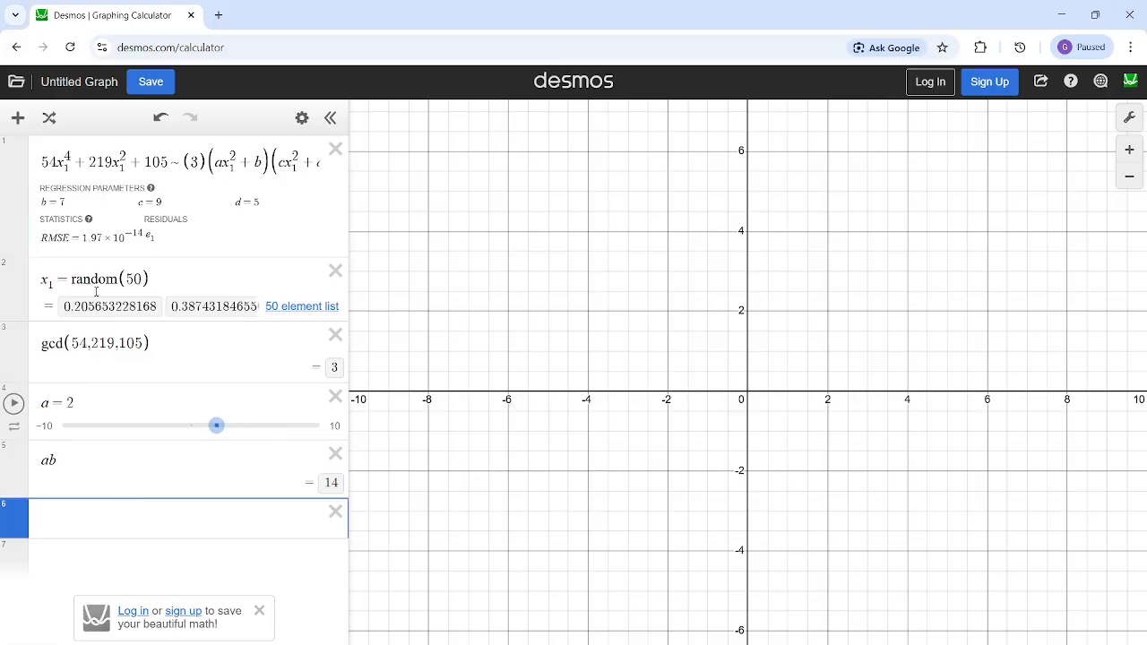
# - Review the x_1 = random(50) list and the arguments 54, 219 and 105 of the gcd expression
pyautogui.moveTo(41, 279)
pyautogui.mouseDown()
pyautogui.moveTo(153, 277)
pyautogui.moveTo(39, 285)
pyautogui.mouseUp()
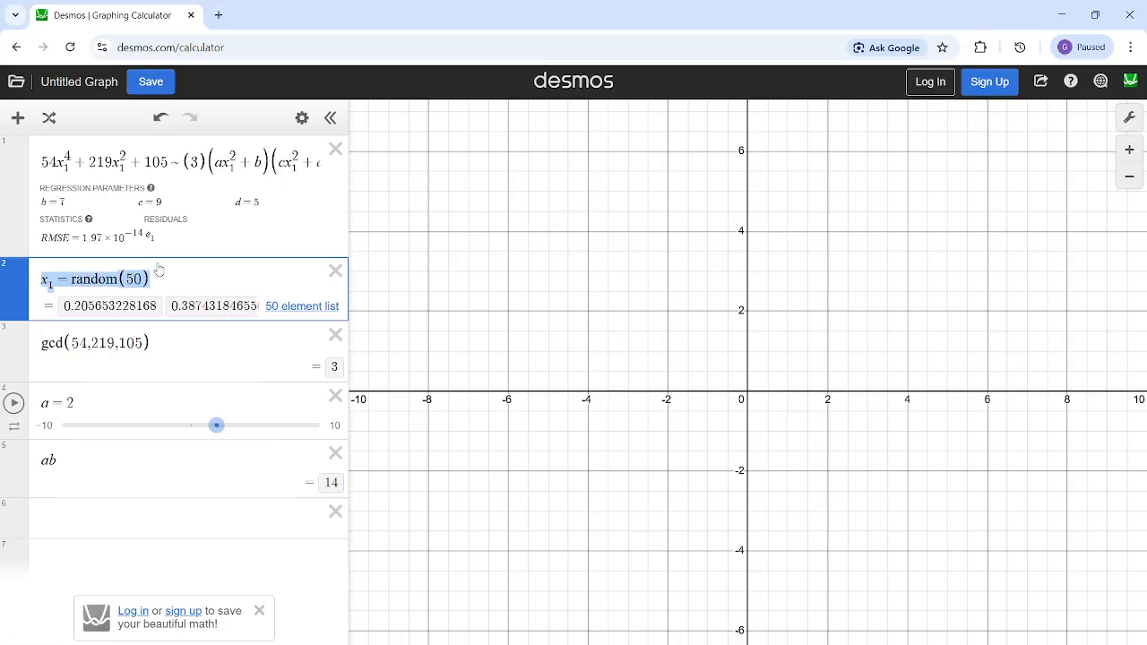
pyautogui.click(191, 271)
pyautogui.moveTo(137, 278); pyautogui.dragTo(43, 282)
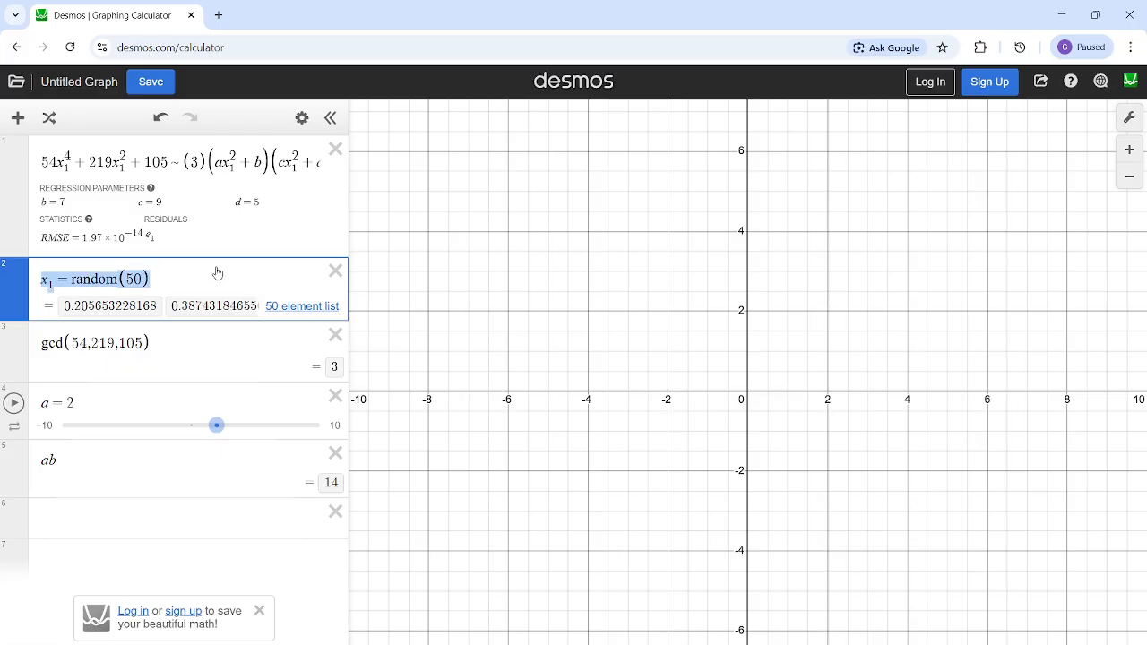
pyautogui.click(171, 311)
pyautogui.click(42, 343)
pyautogui.moveTo(43, 343); pyautogui.dragTo(144, 342)
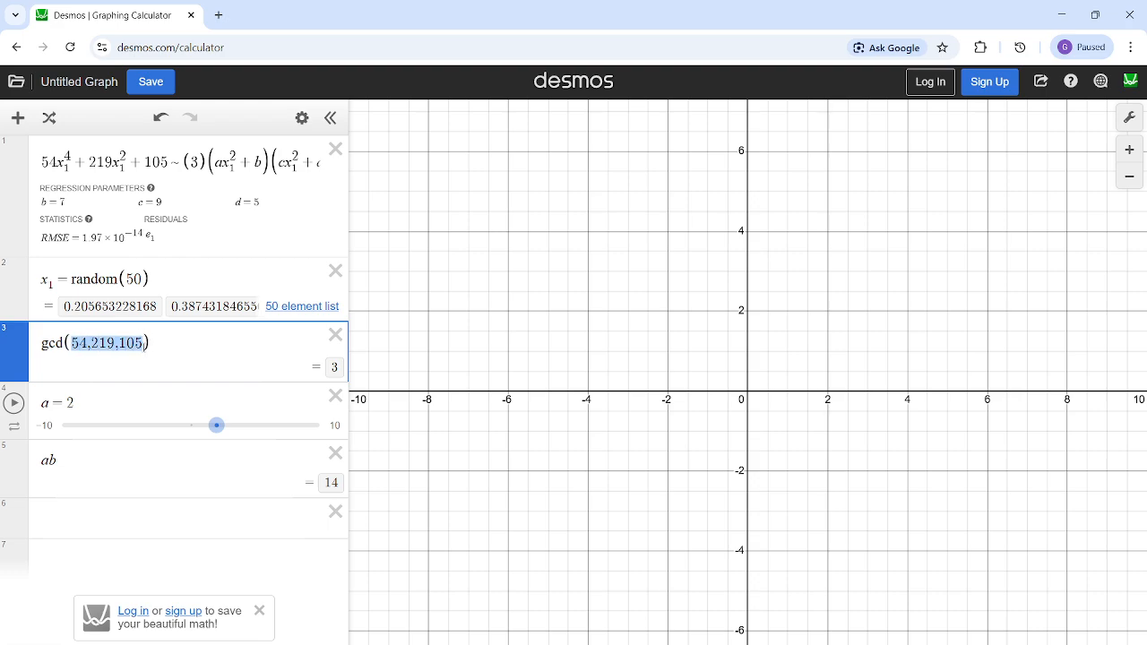
pyautogui.click(144, 343)
pyautogui.moveTo(144, 343)
pyautogui.mouseDown()
pyautogui.moveTo(73, 347)
pyautogui.moveTo(146, 336)
pyautogui.mouseUp()
pyautogui.click(99, 343)
pyautogui.moveTo(724, 644)
pyautogui.click(775, 633)
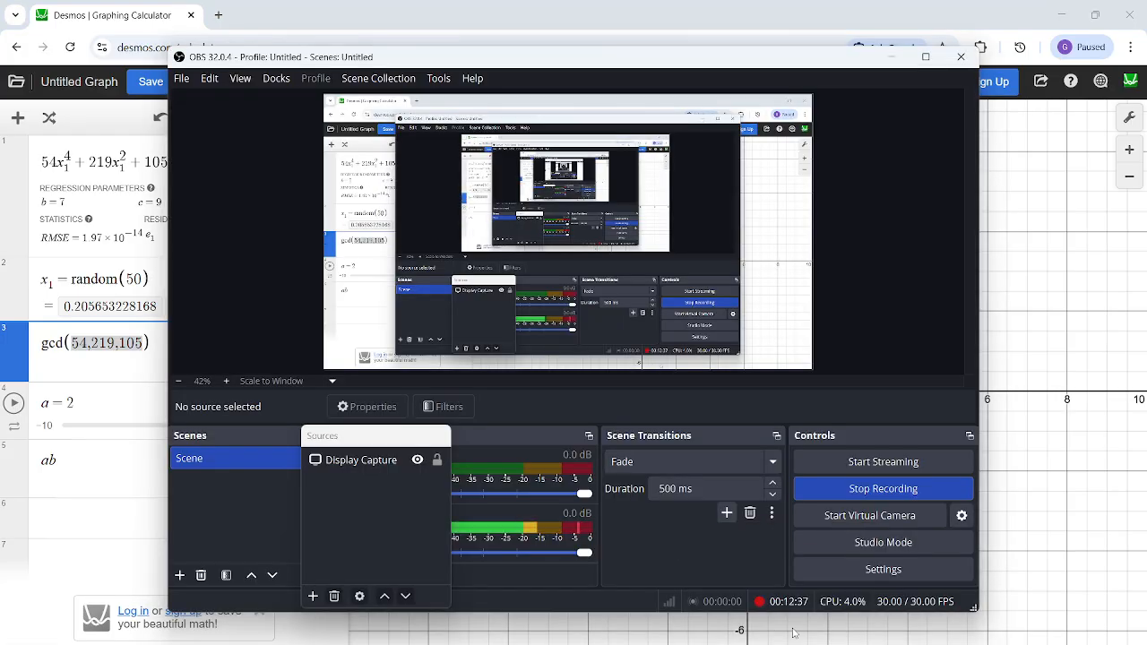
pyautogui.click(885, 57)
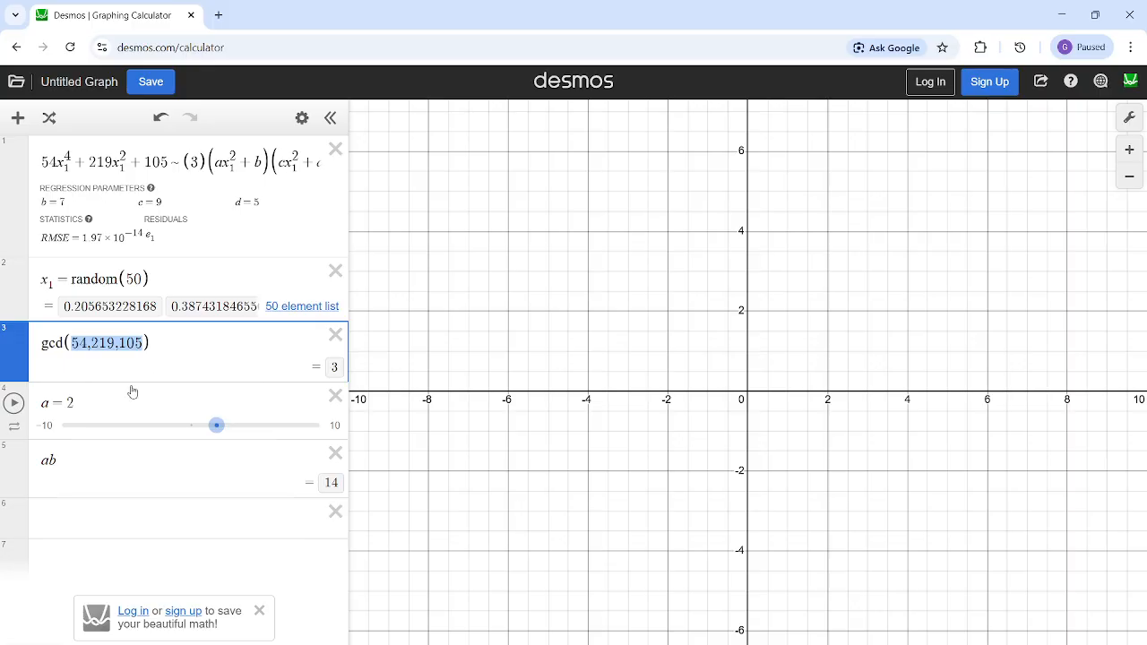
# - Review the gcd function, the a and ab expressions, and the regression's c, d and a
pyautogui.moveTo(67, 340); pyautogui.dragTo(39, 338)
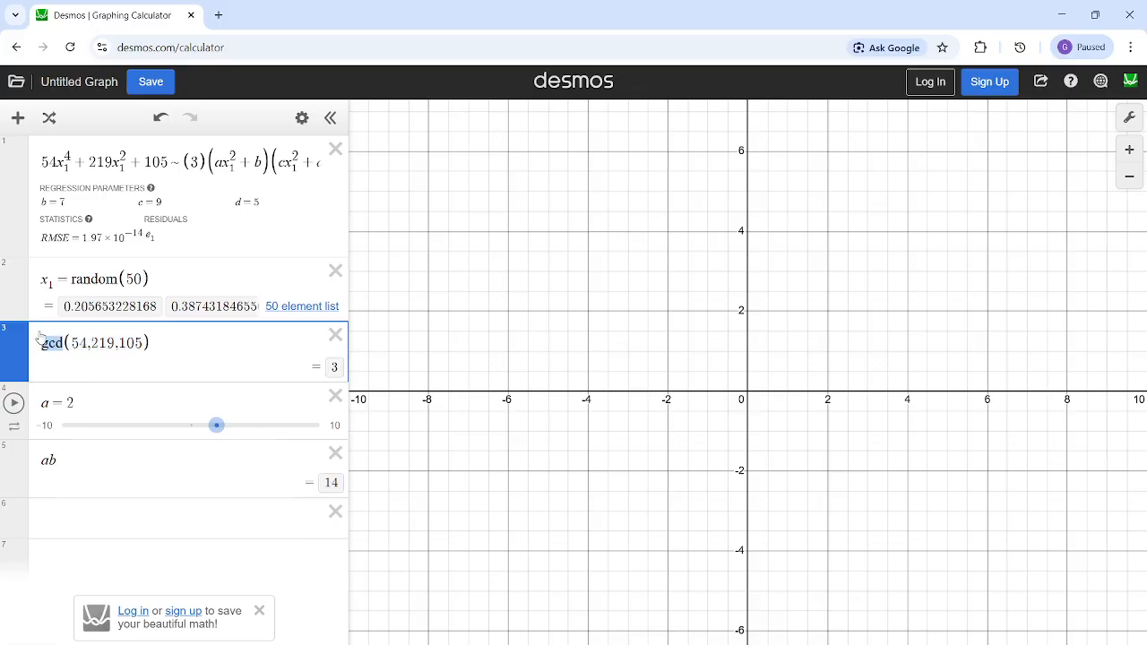
pyautogui.click(97, 400)
pyautogui.click(115, 456)
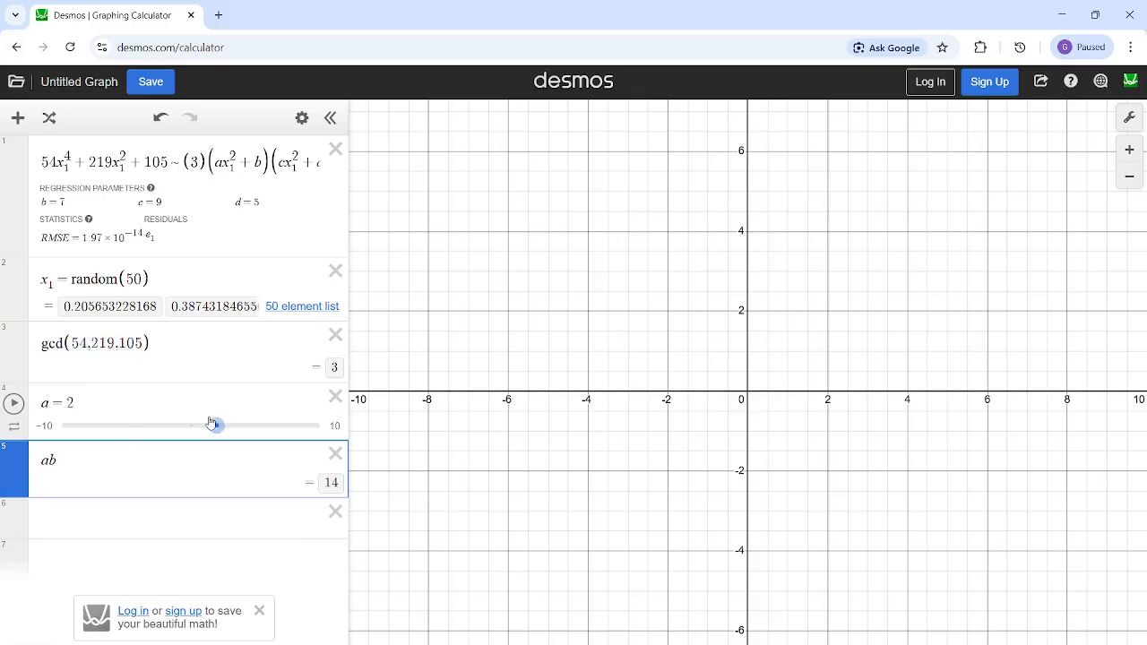
pyautogui.click(136, 410)
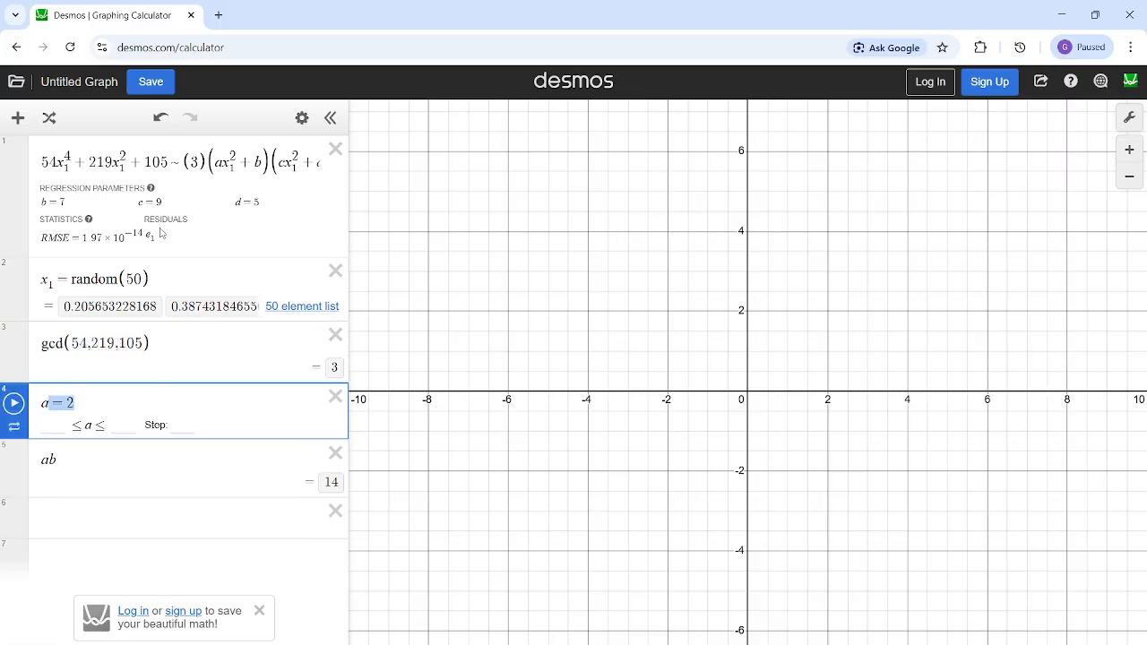
pyautogui.click(146, 202)
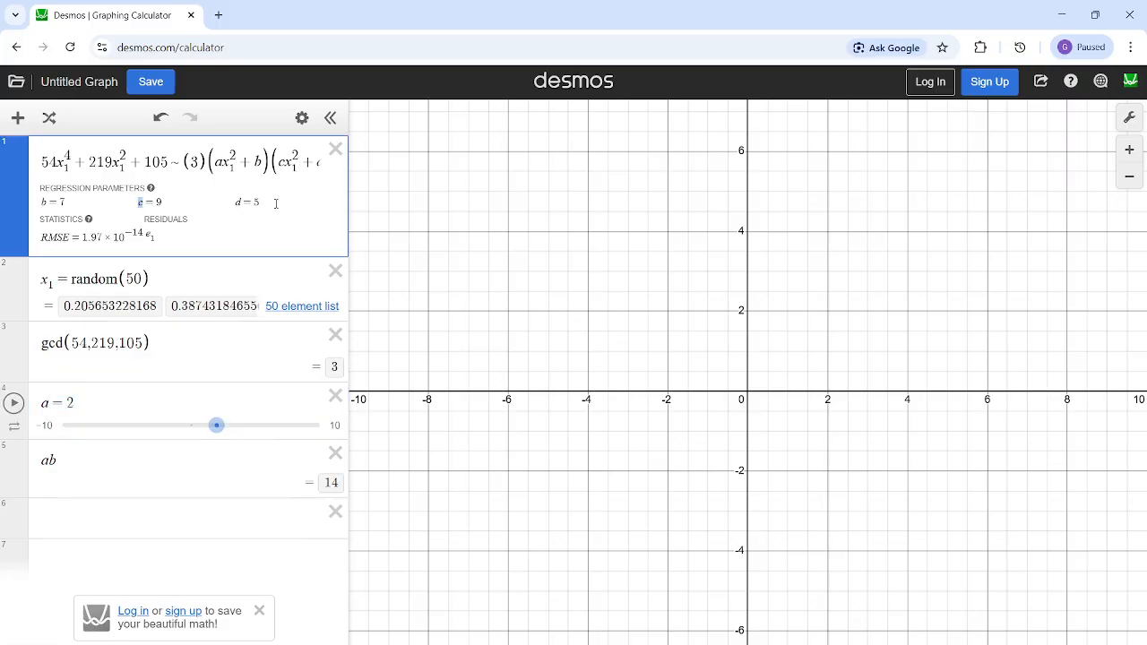
pyautogui.moveTo(243, 202); pyautogui.dragTo(233, 201)
pyautogui.moveTo(225, 162); pyautogui.dragTo(216, 161)
# - Switch to Telegram, look through the SAT League channel's earlier posts and return to Desmos
pyautogui.click(658, 643)
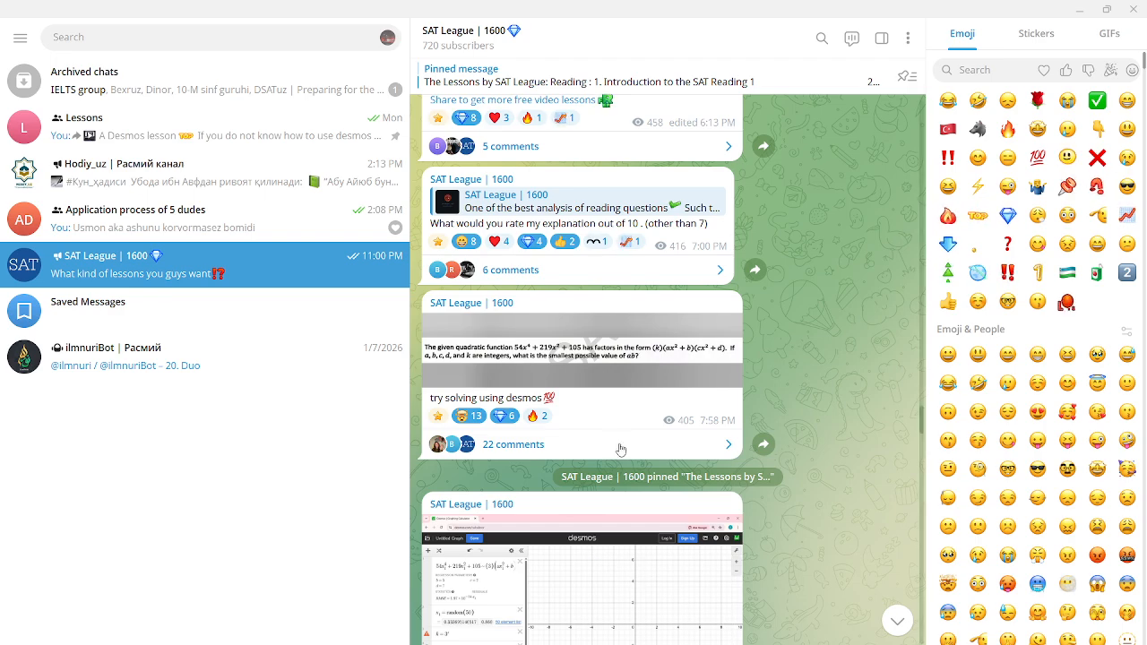
pyautogui.scroll(3, 620, 449)
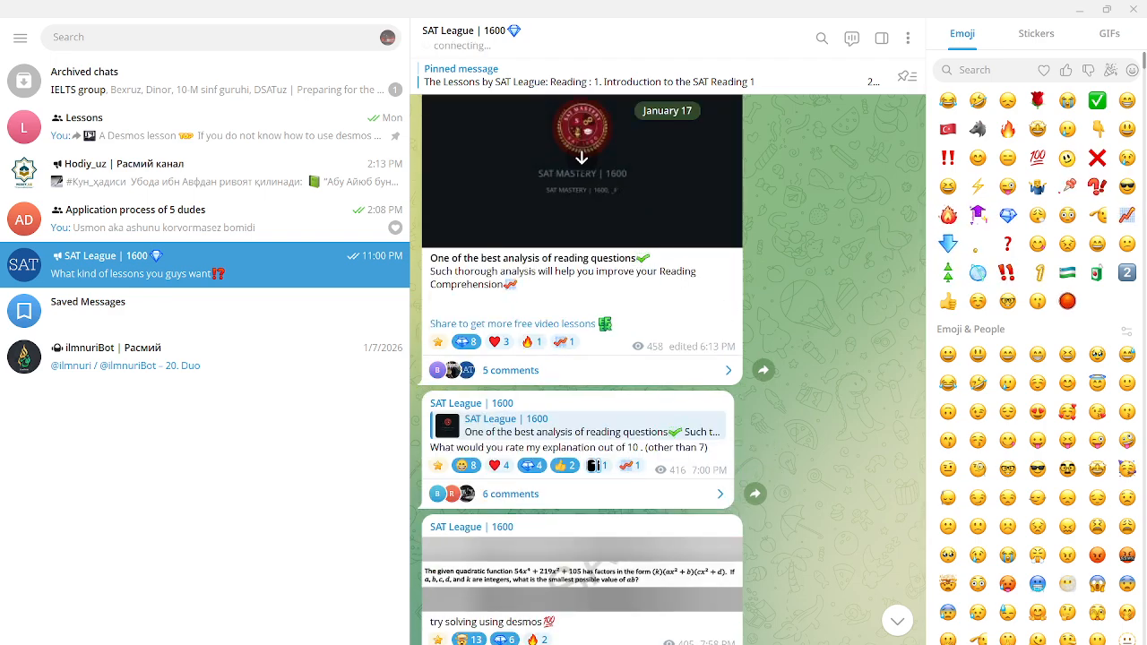
pyautogui.click(637, 642)
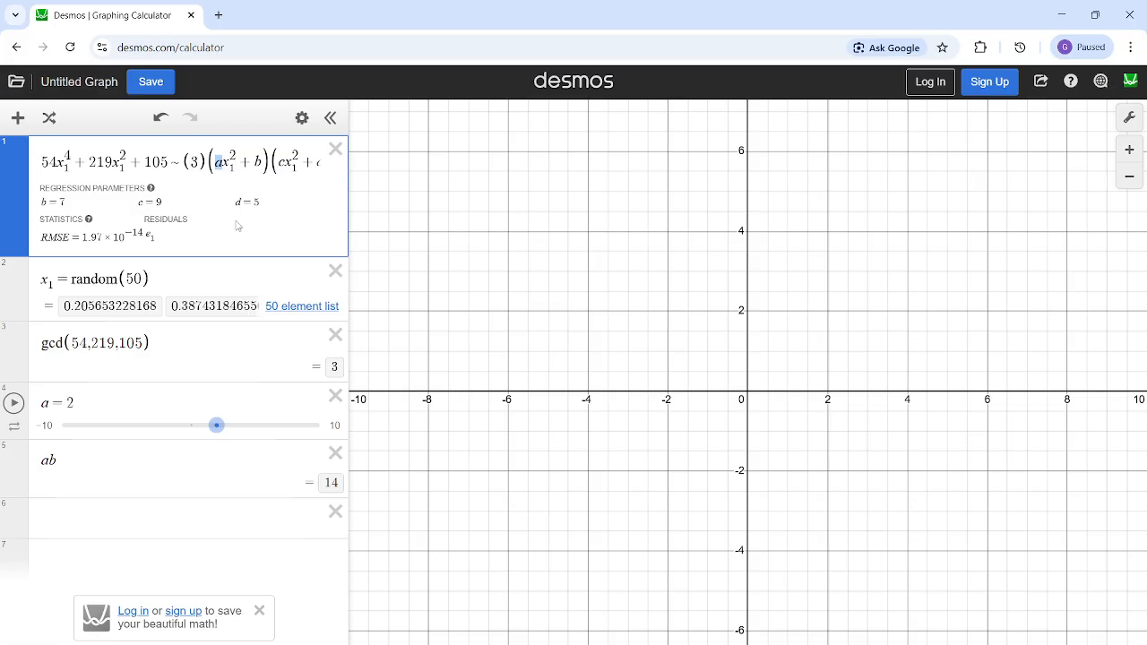
# - Delete all the expressions so the list holds only one empty line
pyautogui.click(335, 150)
pyautogui.click(335, 149)
pyautogui.click(335, 149)
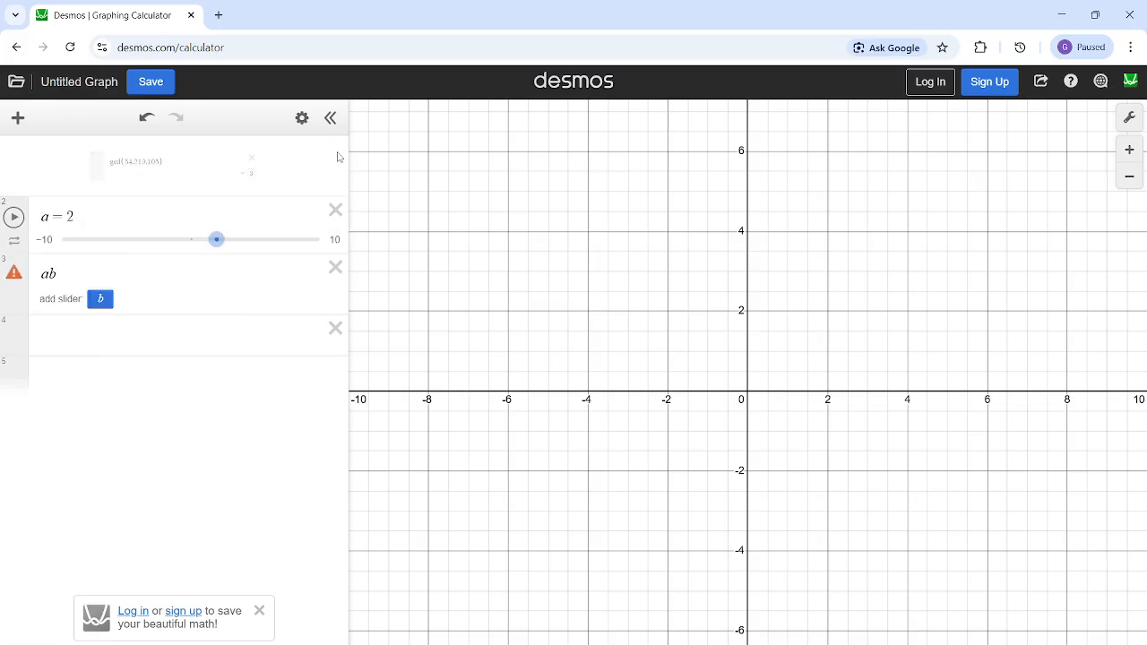
pyautogui.click(335, 149)
pyautogui.click(335, 150)
pyautogui.click(332, 150)
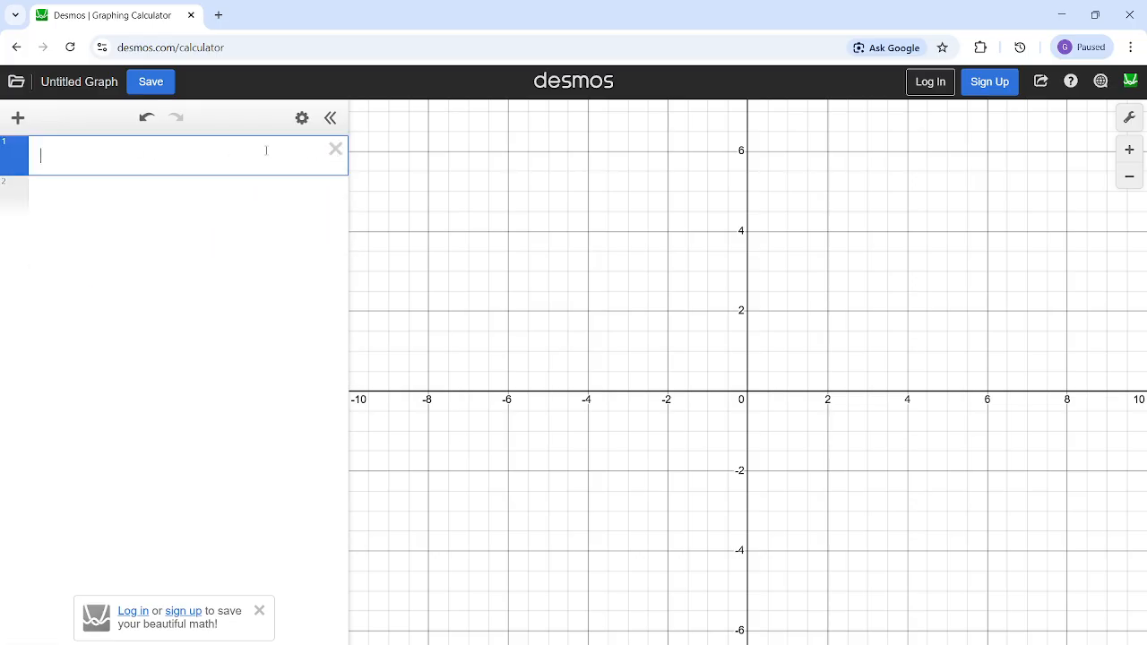
pyautogui.click(336, 150)
pyautogui.click(299, 154)
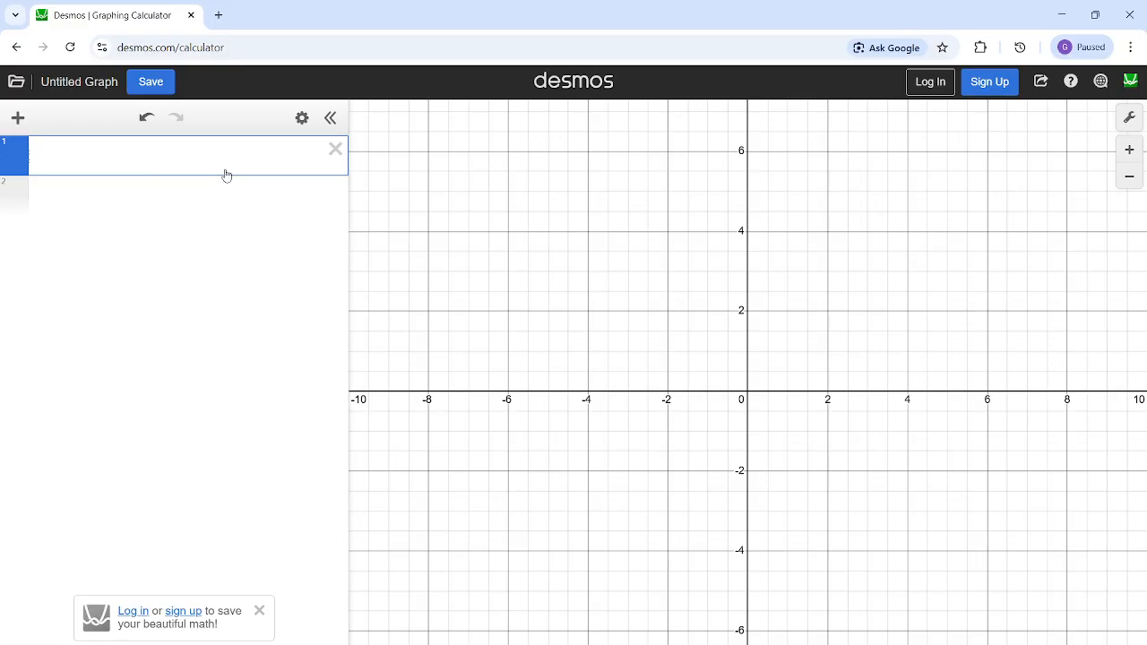
# - Enter the regression ax_1^2 + 5a ~ 50 in the empty expression line
pyautogui.write('ax')
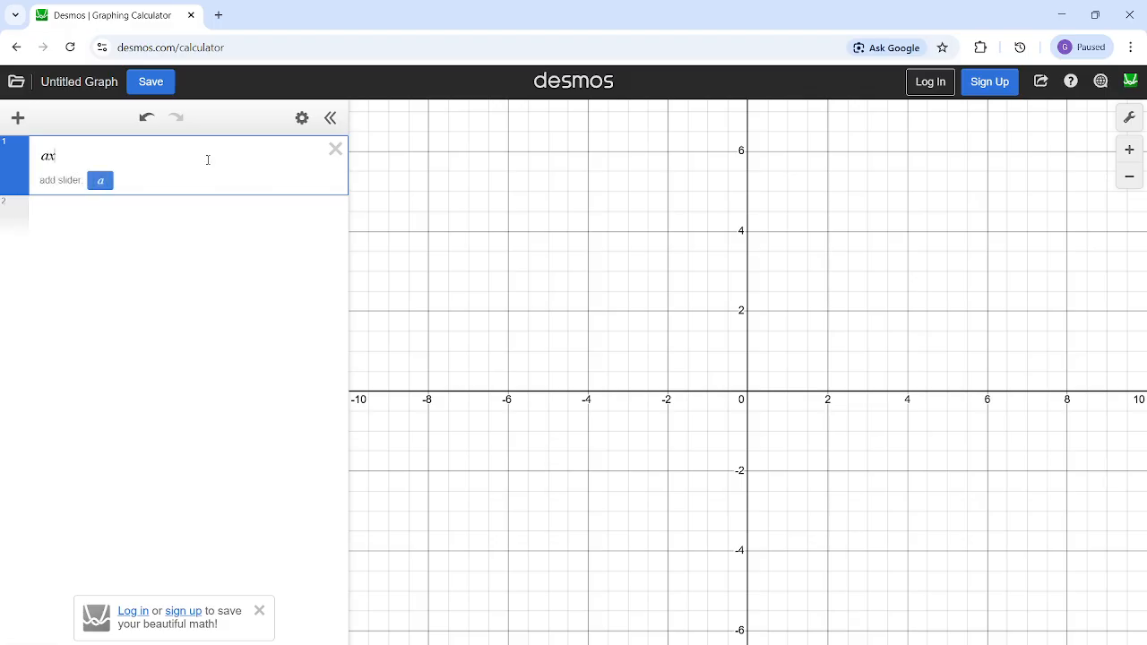
pyautogui.write('^2 + ')
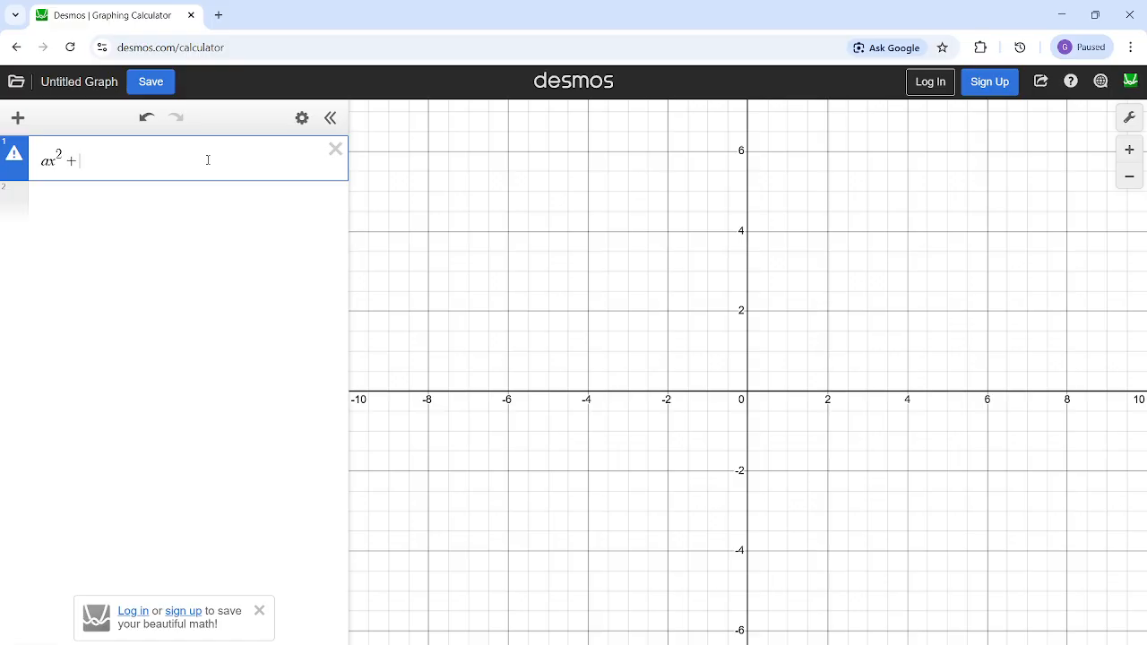
pyautogui.write('5a ')
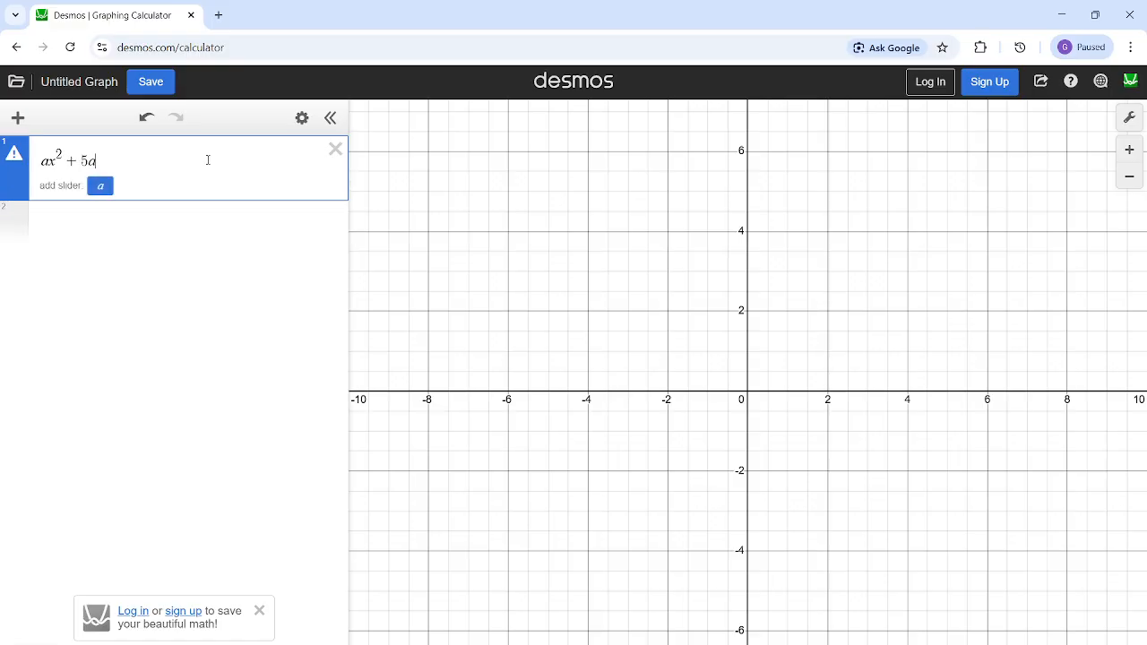
pyautogui.write('~ 50')
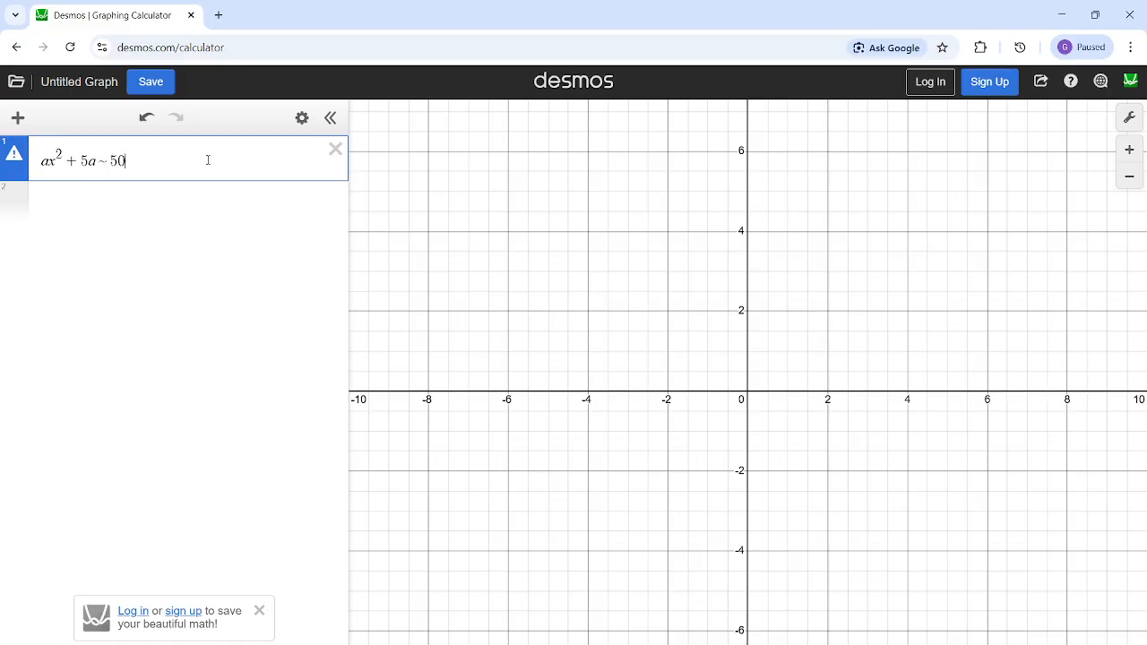
pyautogui.click(55, 163)
pyautogui.write('1')
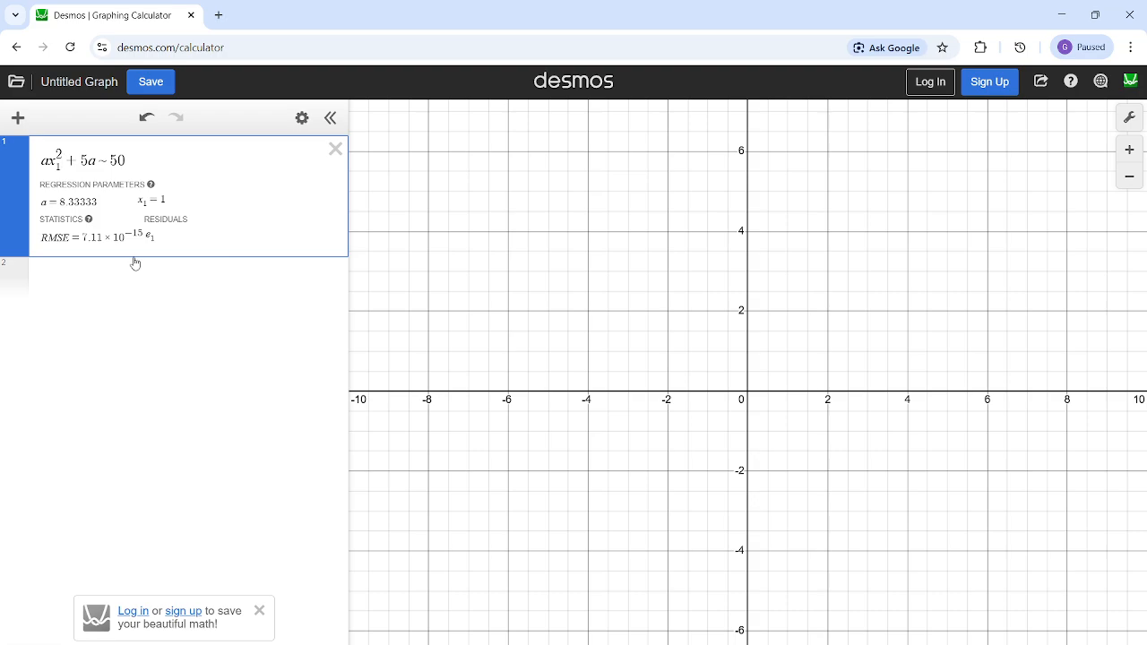
# - Define x_1 = random(50) in the line below the regression
pyautogui.click(139, 262)
pyautogui.click(46, 160)
pyautogui.hotkey('shift', 'End')
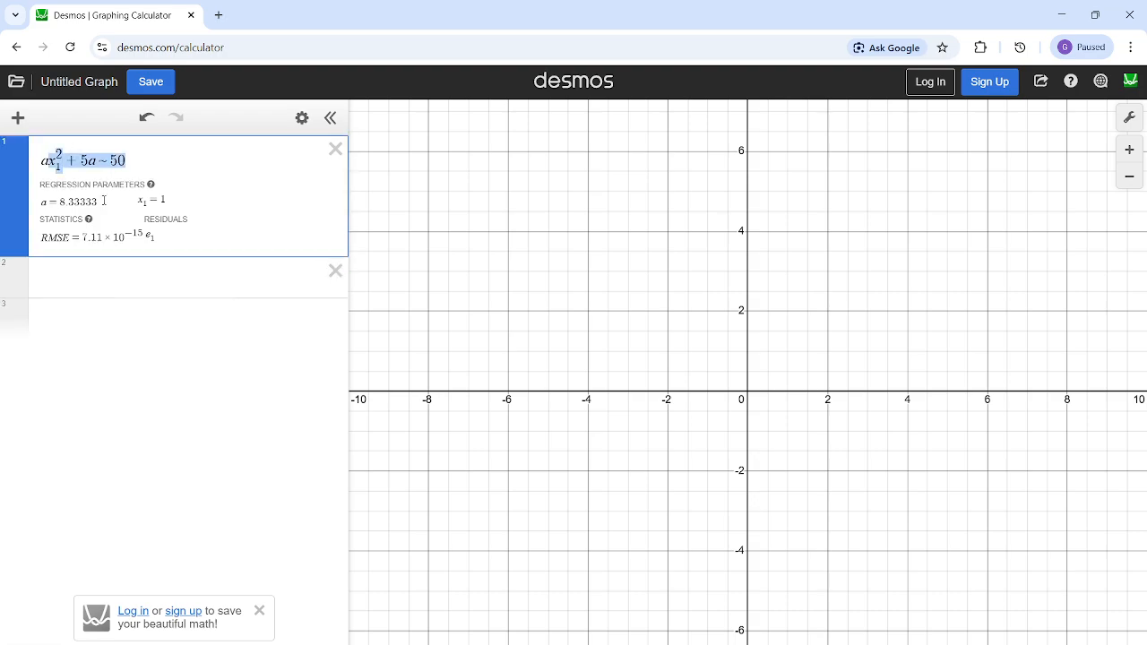
pyautogui.hotkey('ctrl', 'a')
pyautogui.click(48, 162)
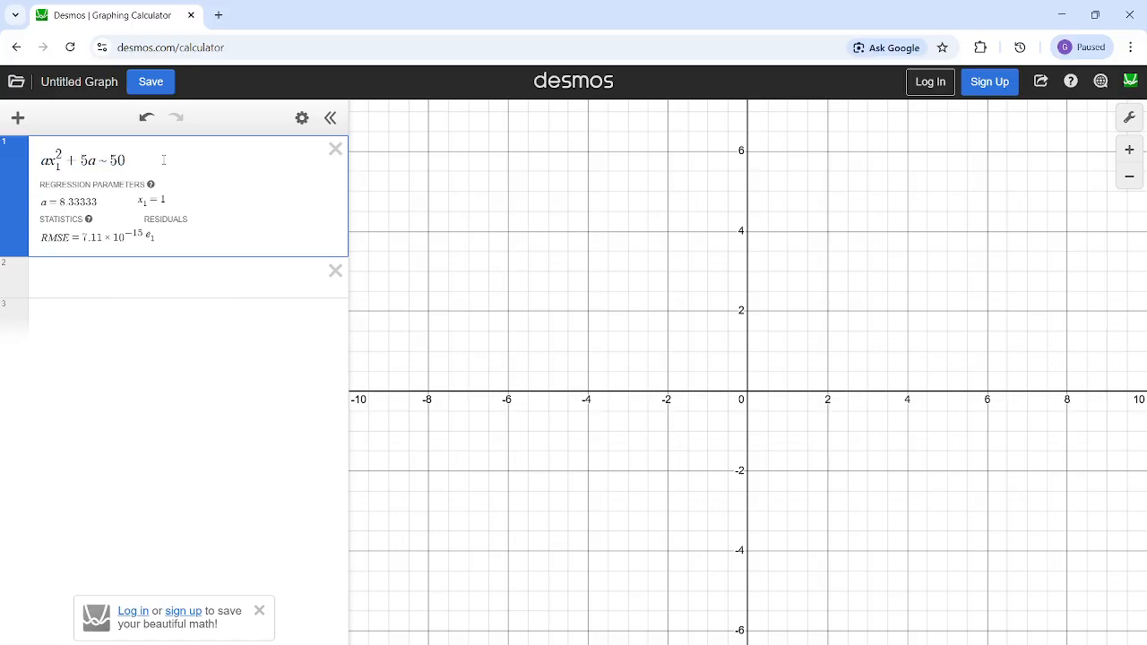
pyautogui.click(116, 291)
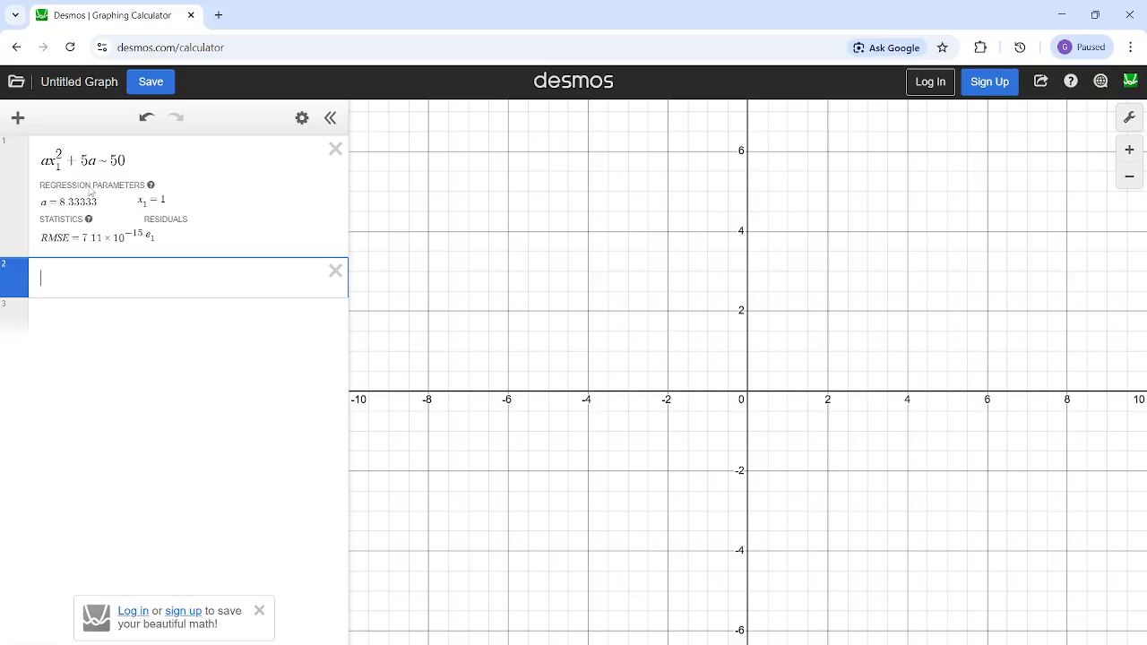
pyautogui.write('x_1=')
pyautogui.write('random')
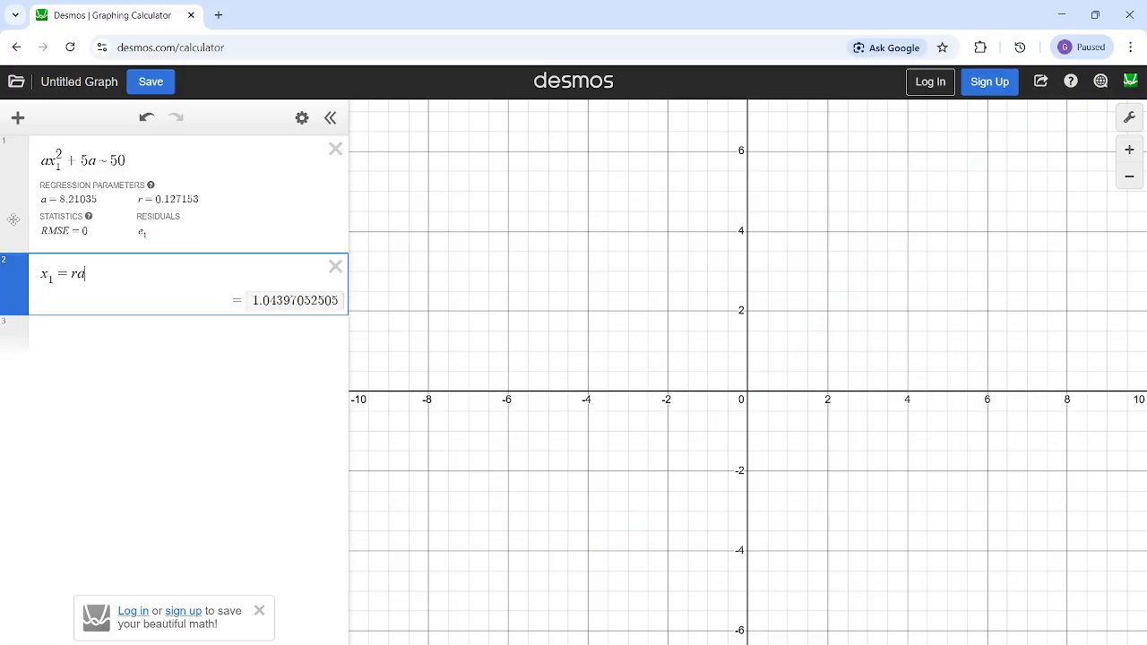
pyautogui.write('(50')
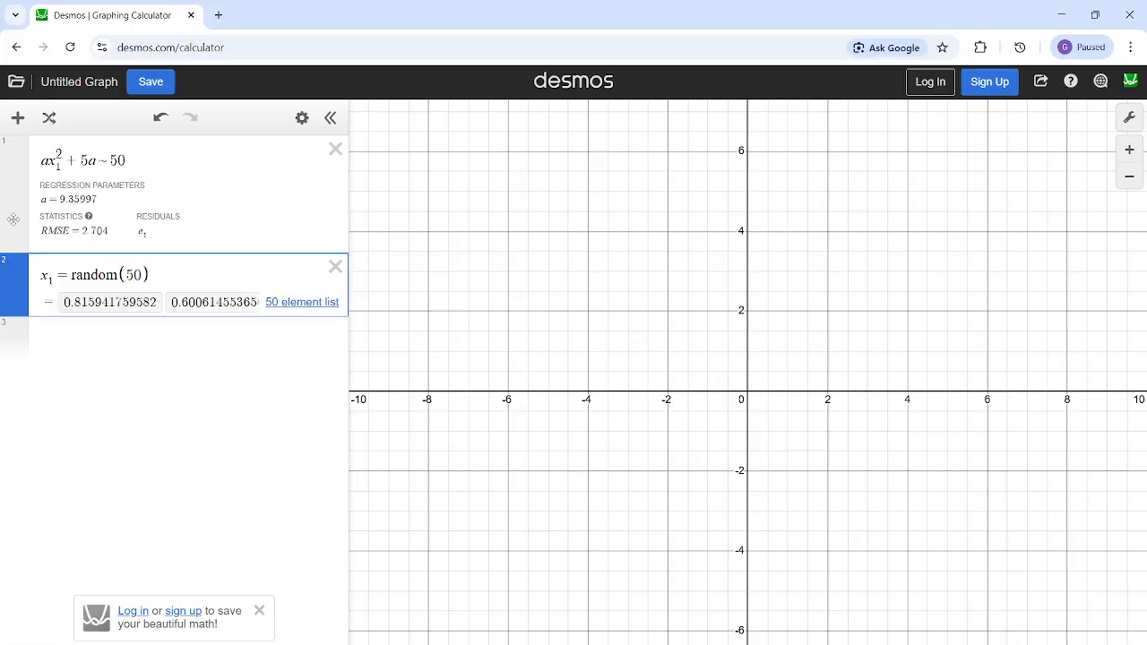
pyautogui.click(119, 328)
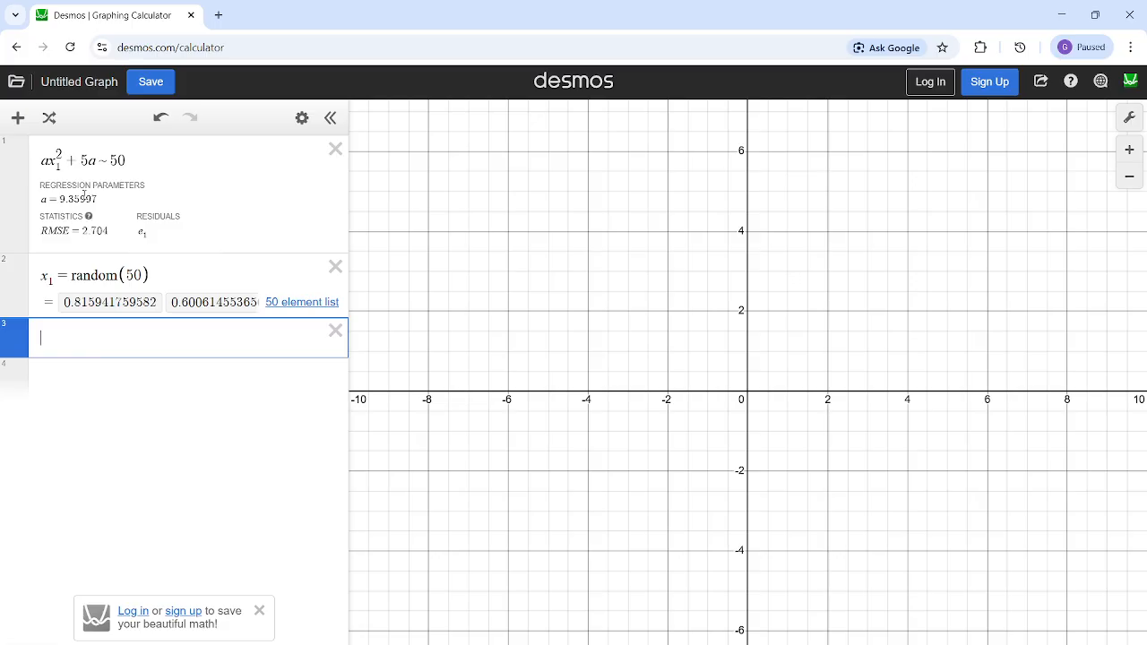
# - Try different numbers as the target value of the regression, ending with 55
pyautogui.click(128, 160)
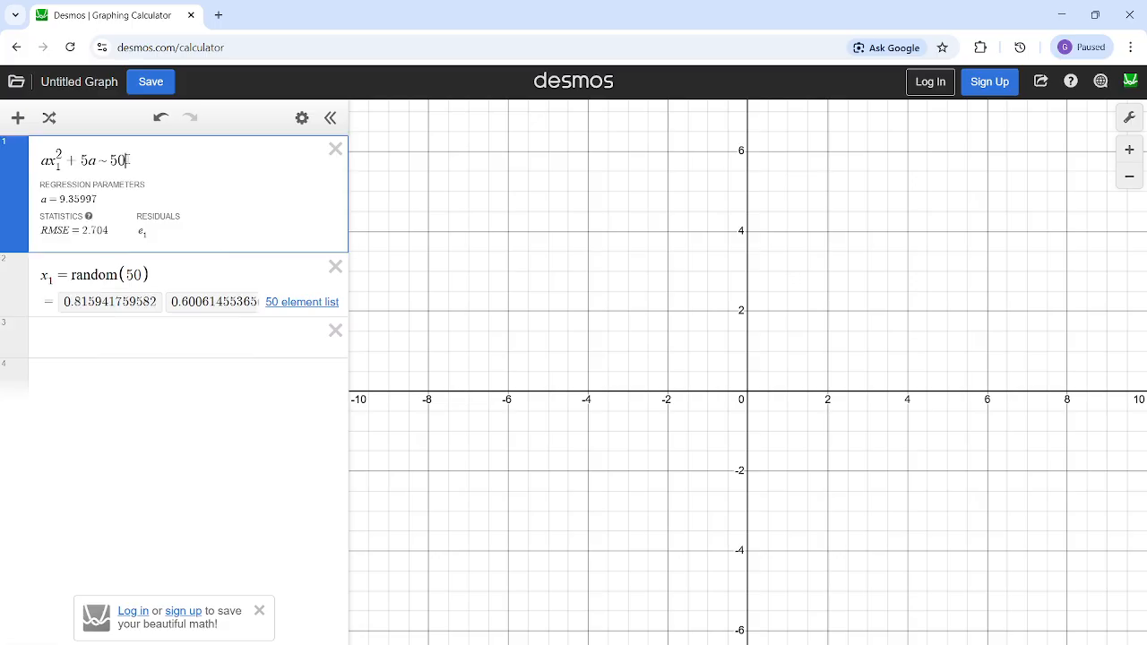
pyautogui.moveTo(41, 199); pyautogui.dragTo(140, 199)
pyautogui.click(132, 154)
pyautogui.press('BackSpace')
pyautogui.write('13')
pyautogui.press('BackSpace')
pyautogui.press('BackSpace')
pyautogui.write('6')
pyautogui.press('BackSpace')
pyautogui.write('9')
pyautogui.press('BackSpace')
pyautogui.write('0')
pyautogui.press('BackSpace')
pyautogui.write('5')
# - Evaluate x_1 alone in the third line and delete that line
pyautogui.click(150, 355)
pyautogui.write('x_1')
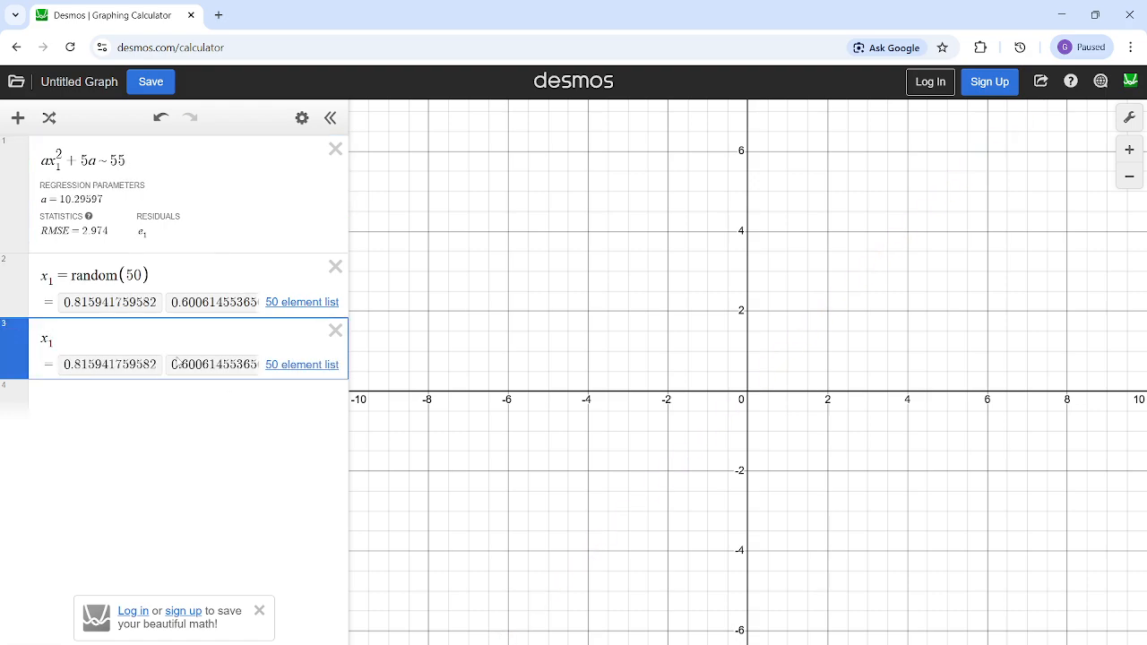
pyautogui.click(333, 336)
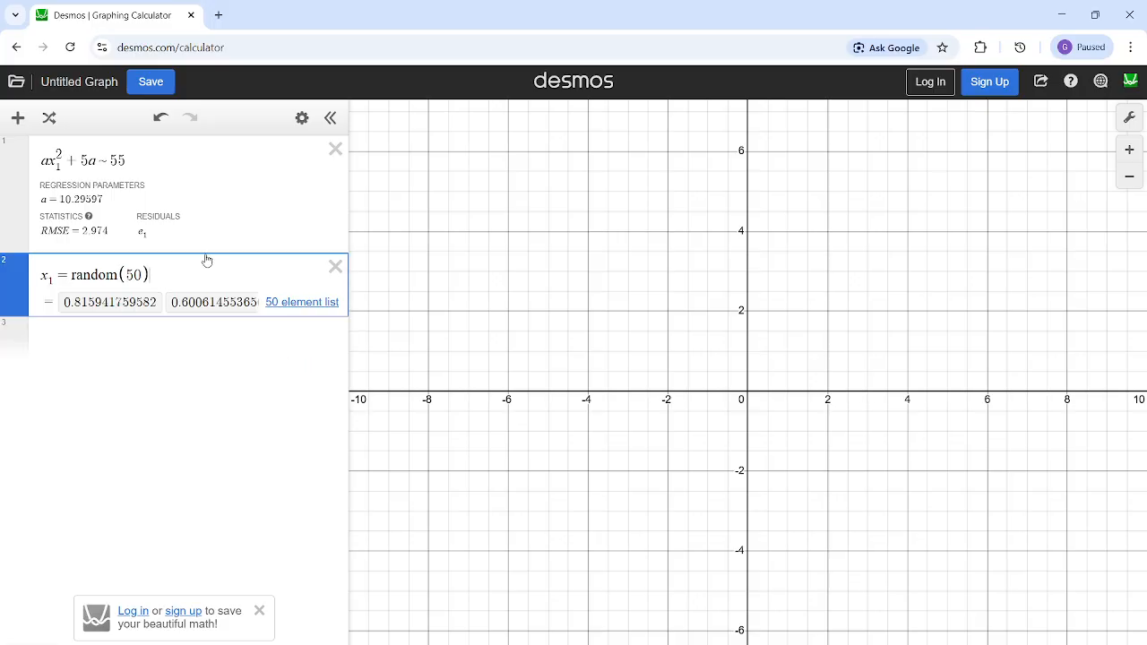
# - Delete the regression and the x_1 list, leaving a single empty expression line
pyautogui.click(161, 191)
pyautogui.moveTo(349, 150); pyautogui.dragTo(344, 150)
pyautogui.click(331, 149)
pyautogui.click(330, 150)
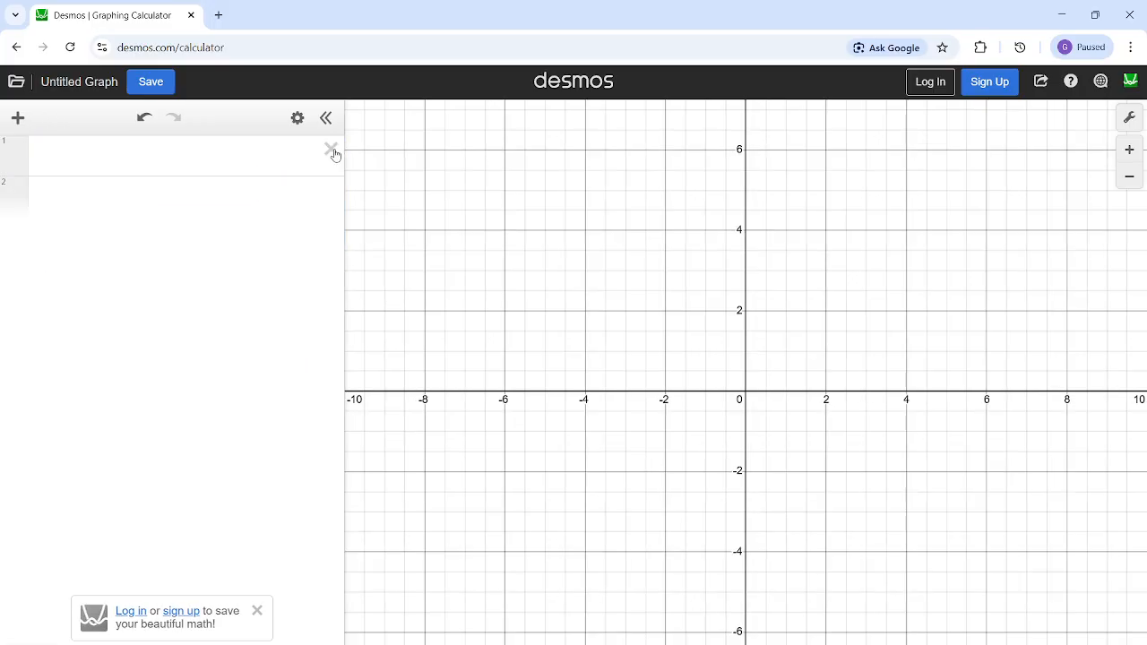
pyautogui.click(321, 162)
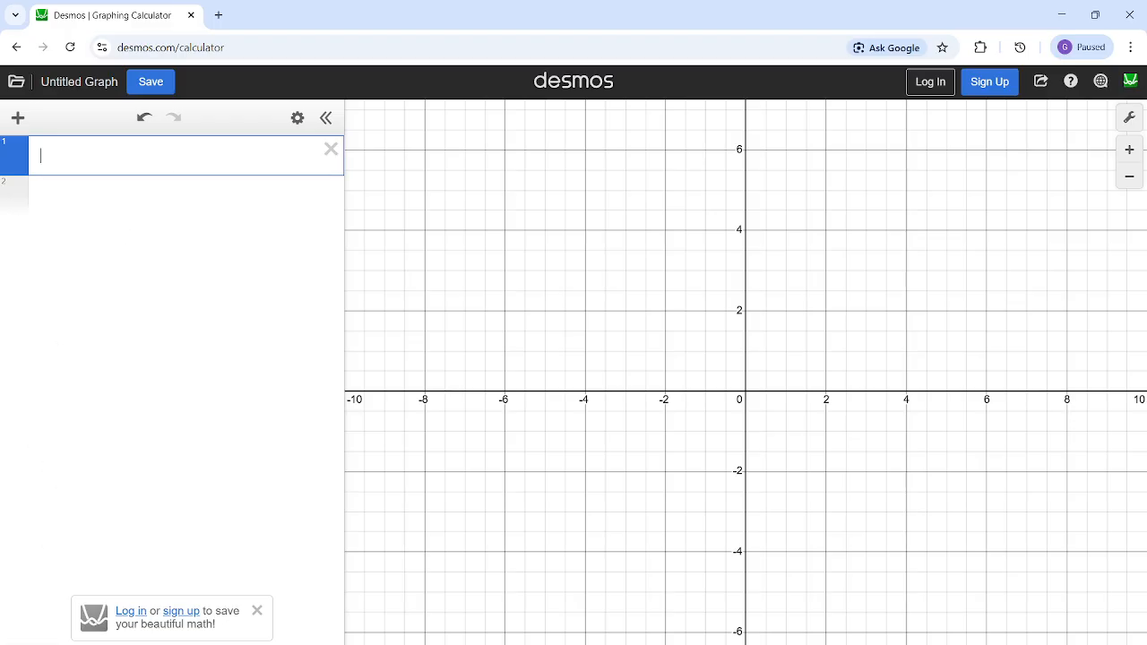
# - Browse the keypad's function list, including the statistics and list operations sections, and close the keypad
pyautogui.click(33, 630)
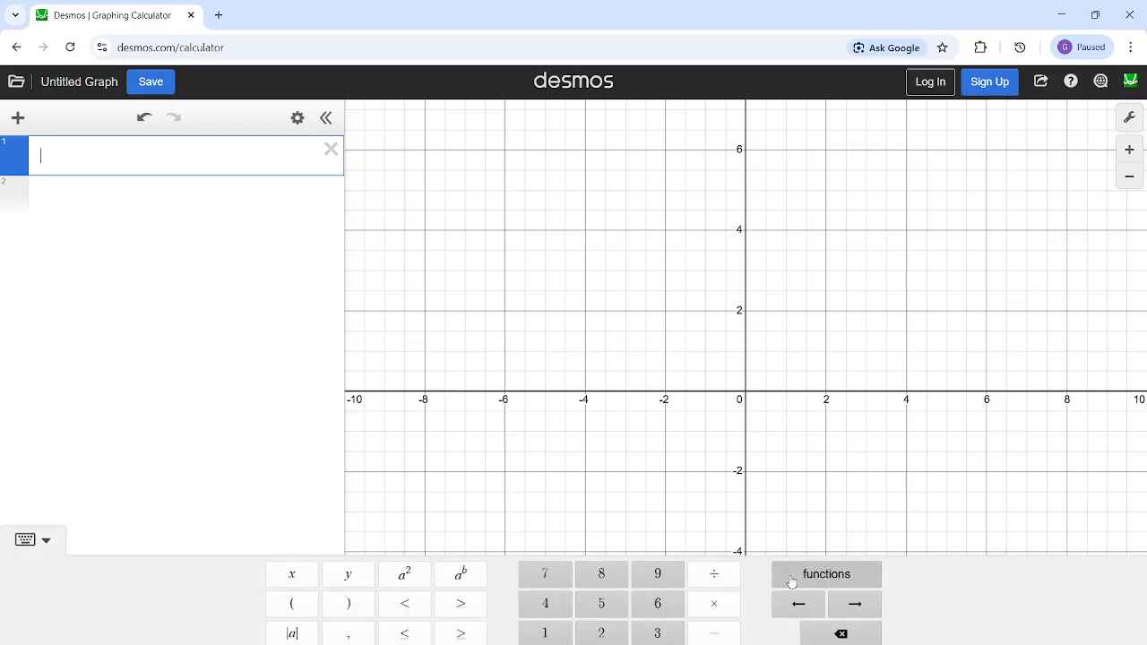
pyautogui.click(792, 581)
pyautogui.scroll(-5, 727, 475)
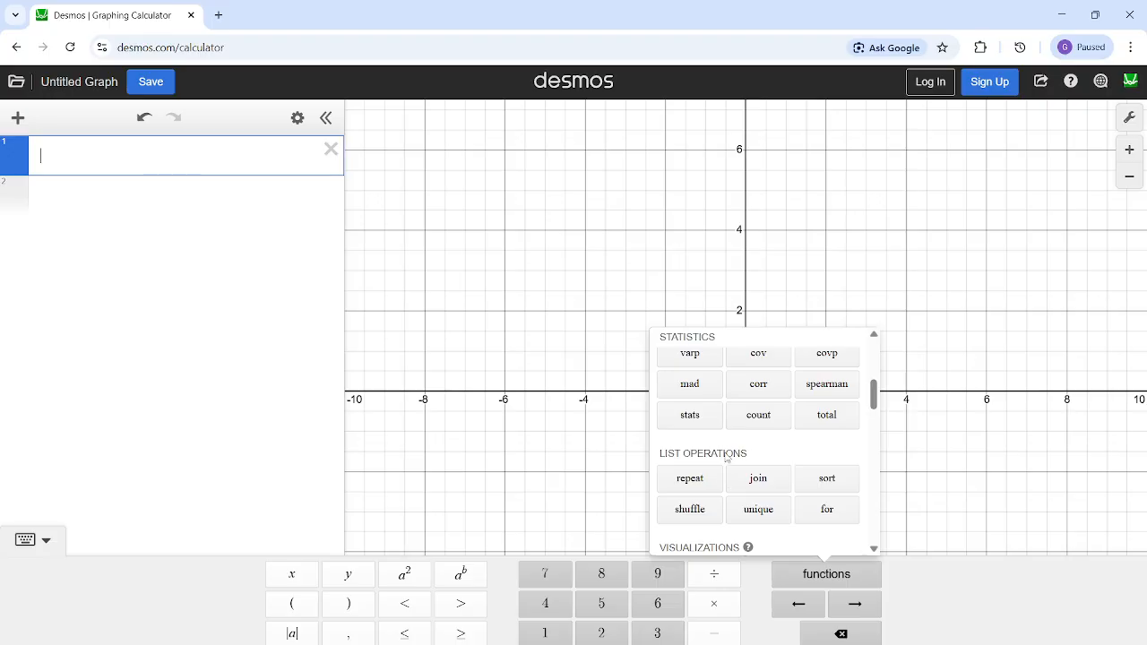
pyautogui.scroll(-6, 717, 448)
pyautogui.click(582, 430)
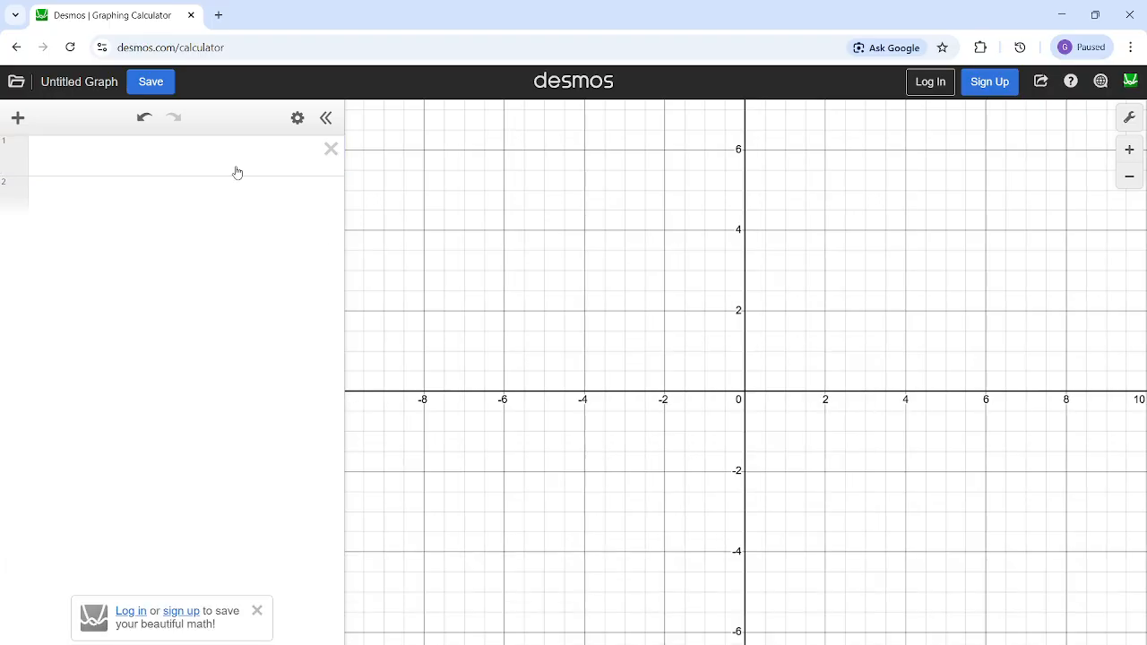
pyautogui.click(110, 175)
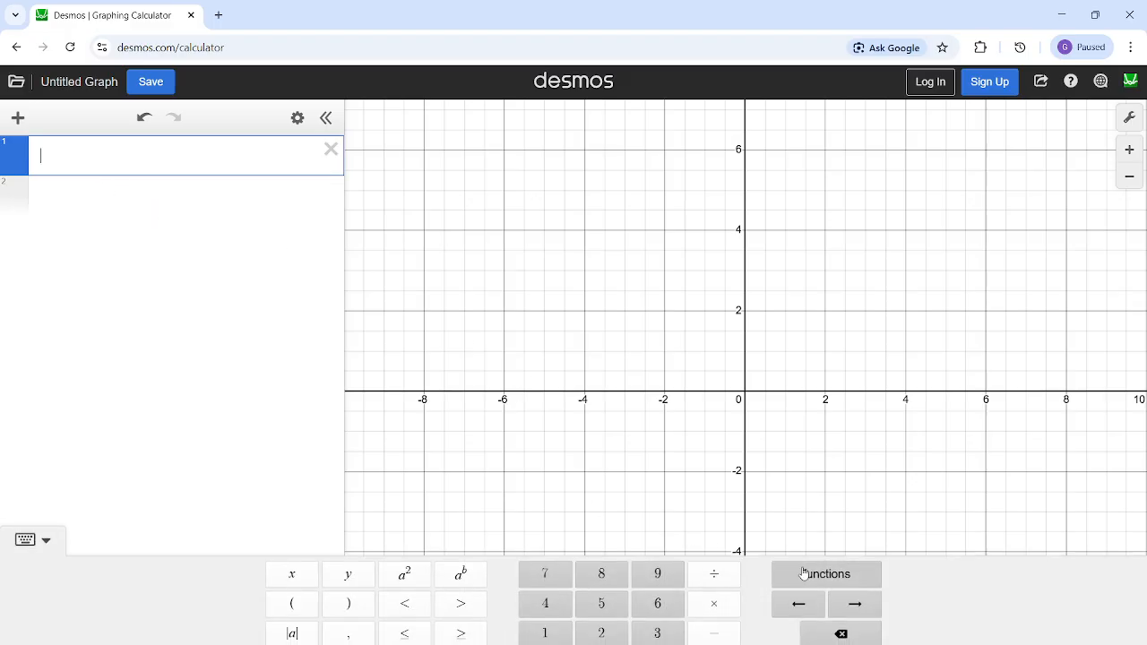
pyautogui.click(25, 539)
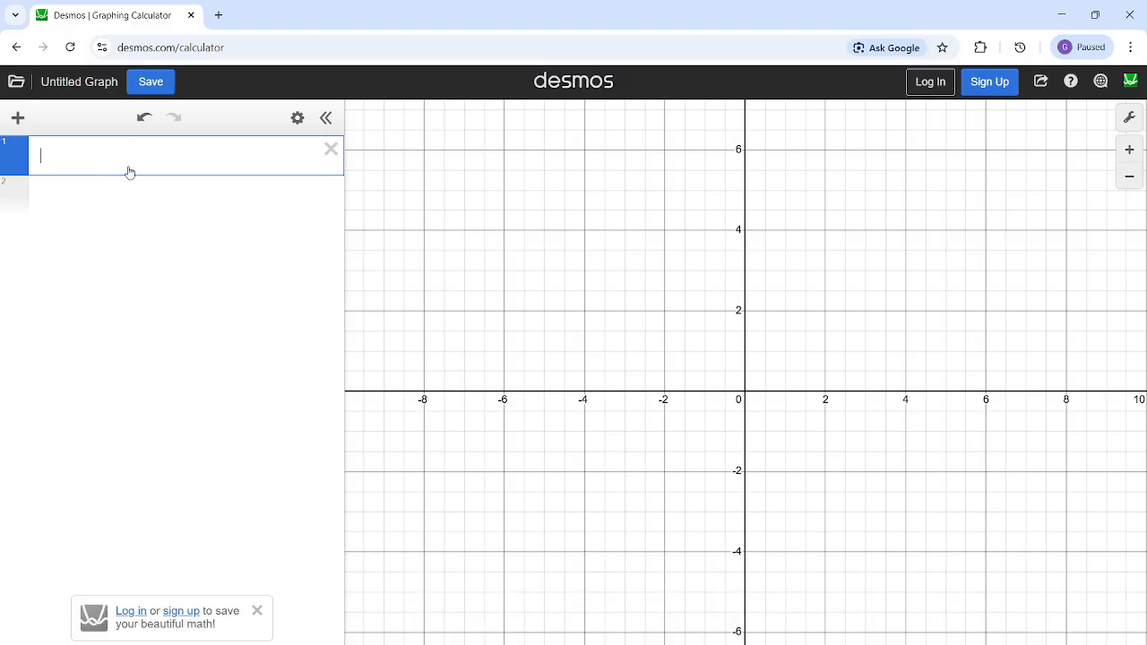
# - Enter the three points (9,0), (17,9) and (5,17) side by side in the first expression line
pyautogui.write('(9,0)')
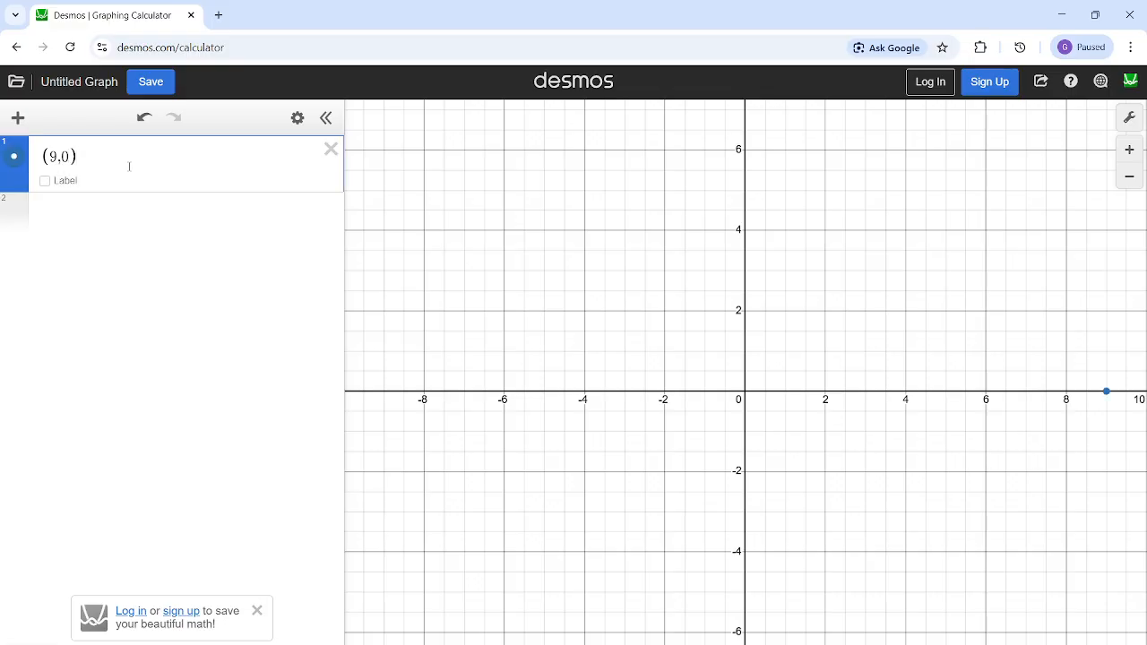
pyautogui.write('(17')
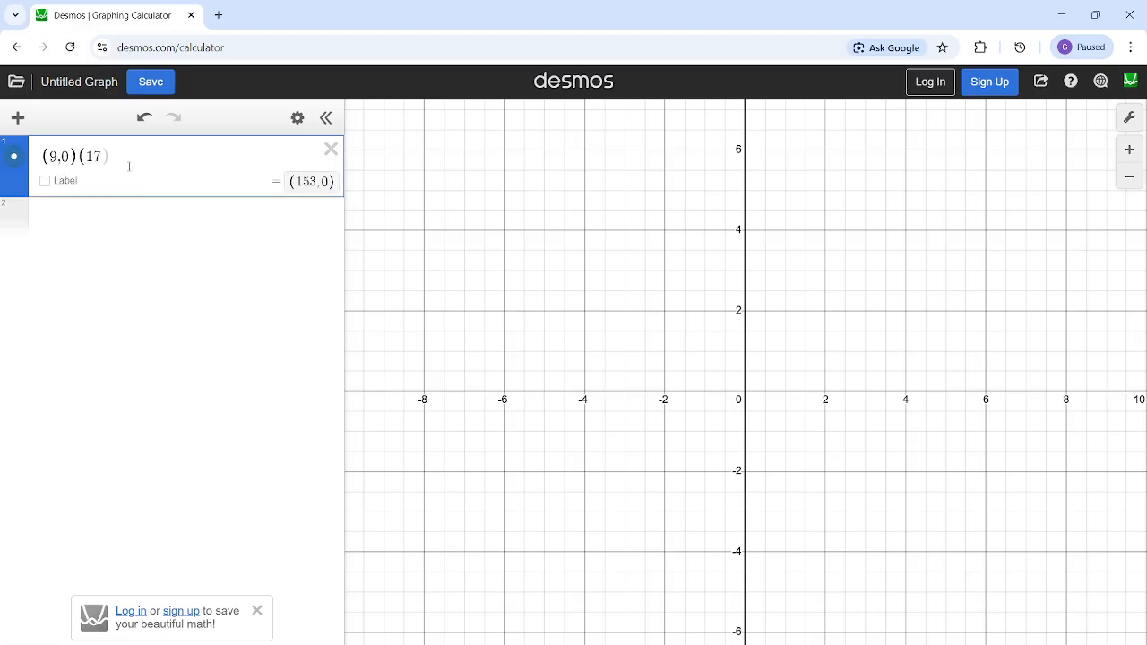
pyautogui.write(',9')
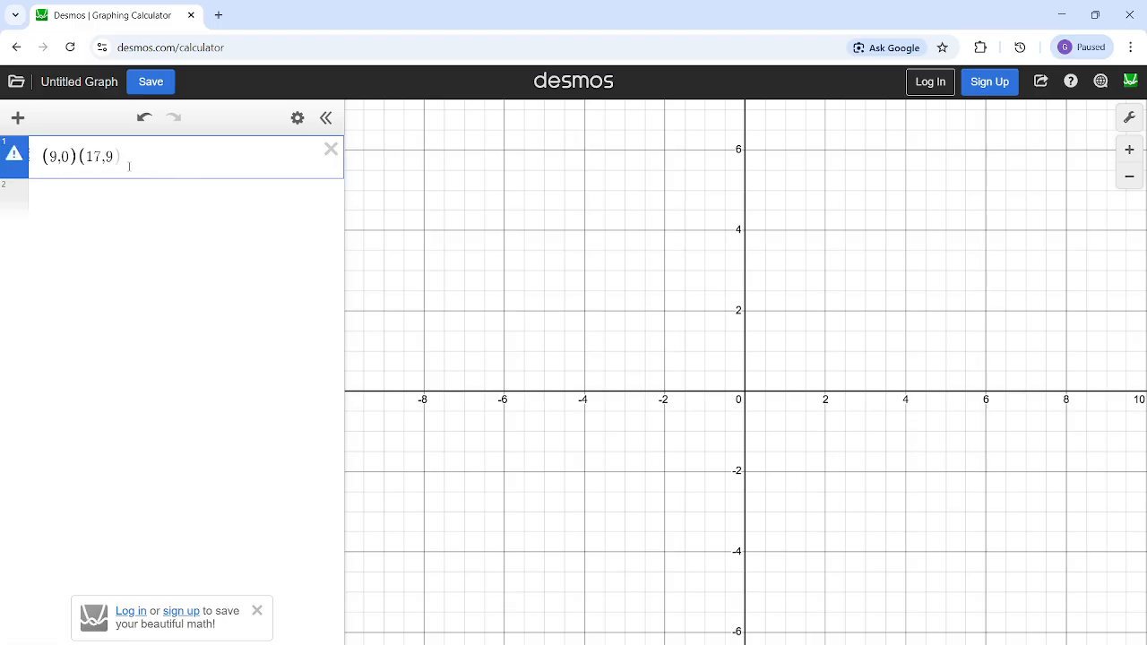
pyautogui.write(')(5,17')
pyautogui.scroll(-5, 655, 237)
pyautogui.moveTo(663, 269); pyautogui.dragTo(704, 384)
pyautogui.scroll(-10, 717, 386)
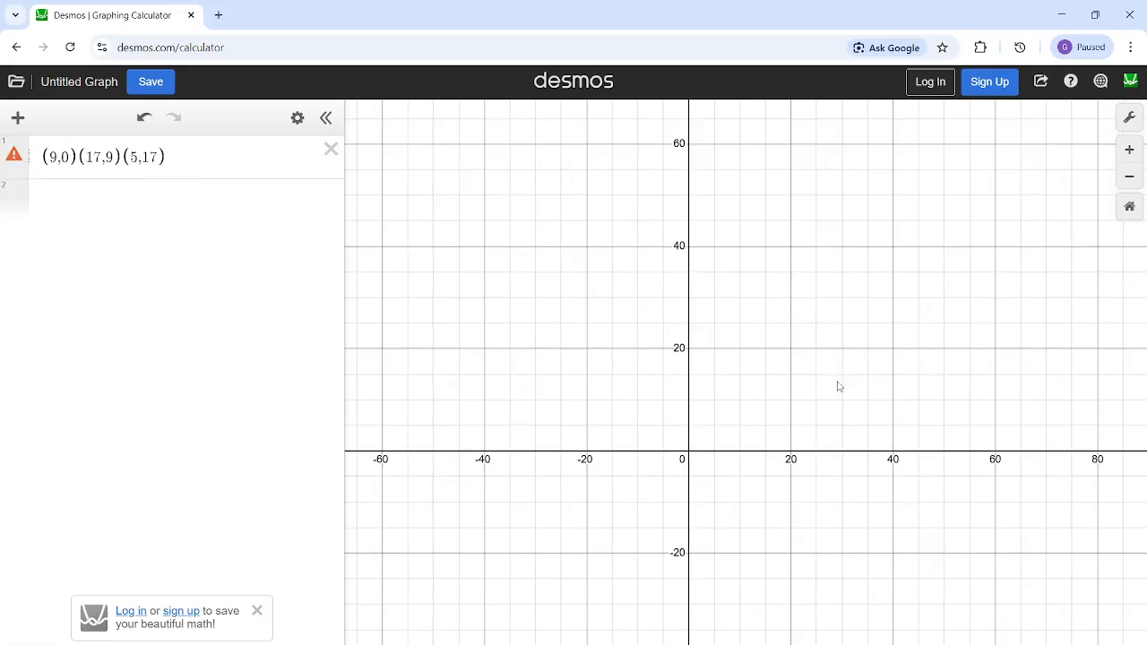
pyautogui.scroll(3, 728, 211)
# - Copy the point (5,17) into its own second line and remove it from the first expression
pyautogui.click(237, 175)
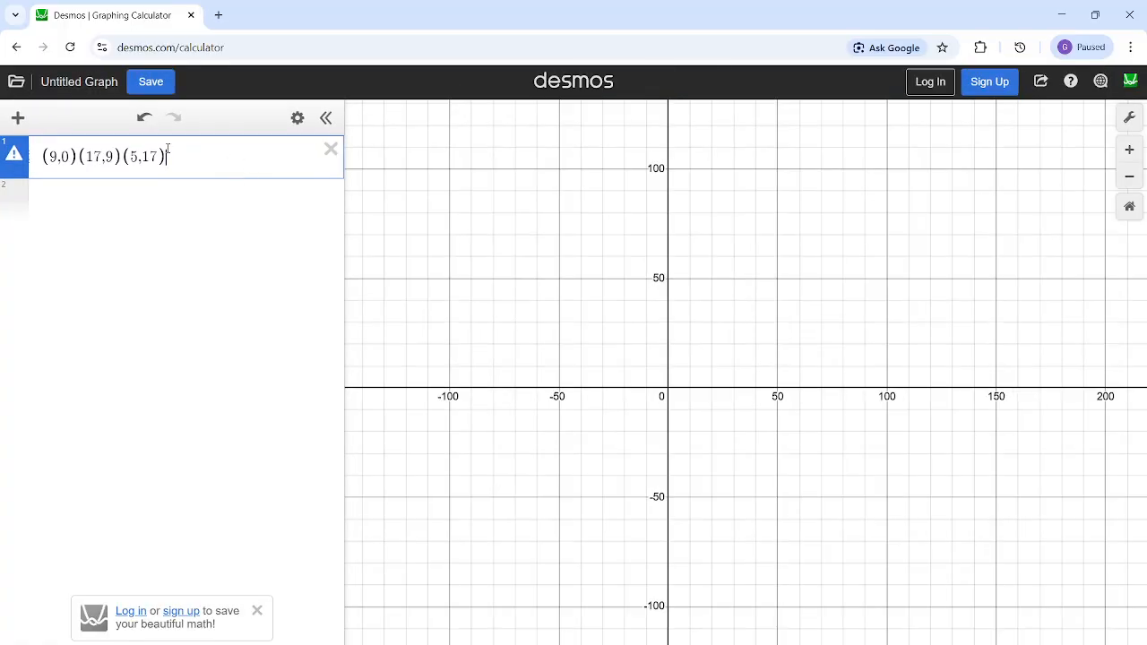
pyautogui.moveTo(168, 154); pyautogui.dragTo(122, 156)
pyautogui.hotkey('ctrl', 'c')
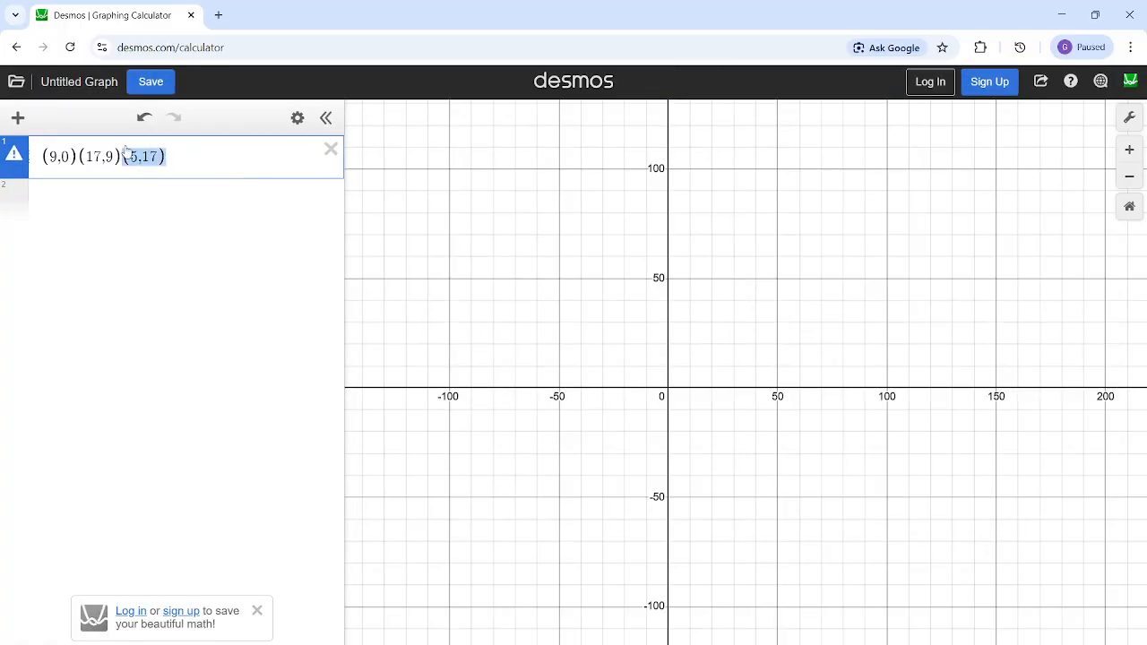
pyautogui.click(123, 207)
pyautogui.hotkey('ctrl', '-')
pyautogui.hotkey('ctrl', 'v')
pyautogui.click(175, 147)
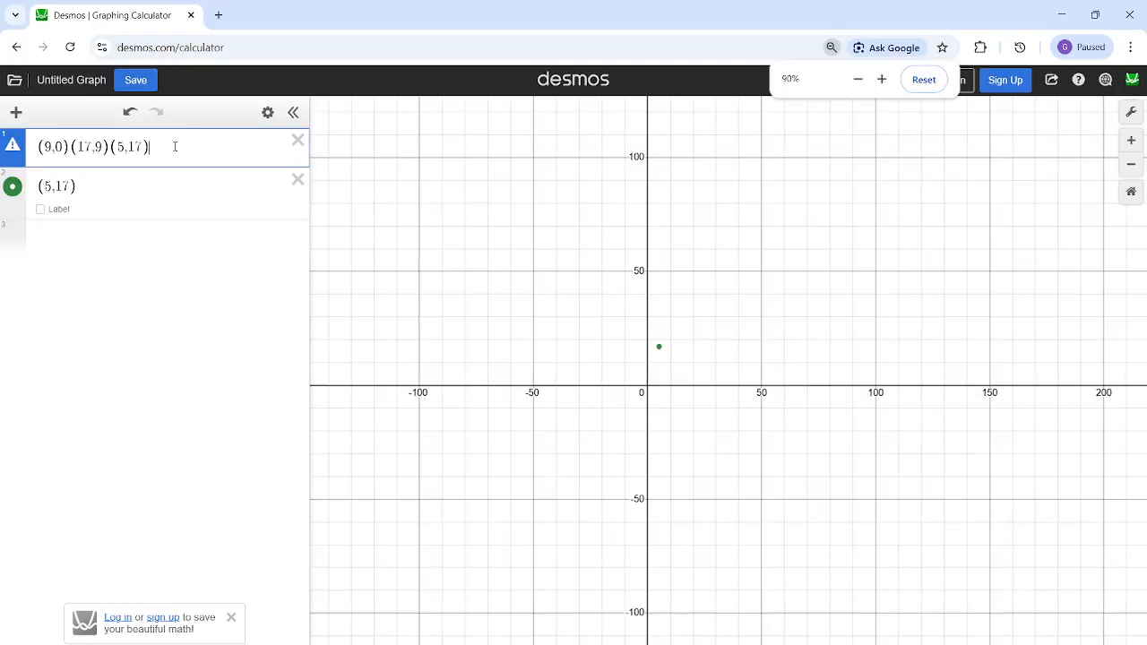
pyautogui.press('BackSpace')
pyautogui.press('BackSpace')
pyautogui.press('BackSpace')
pyautogui.press('BackSpace')
pyautogui.press('BackSpace')
pyautogui.press('BackSpace')
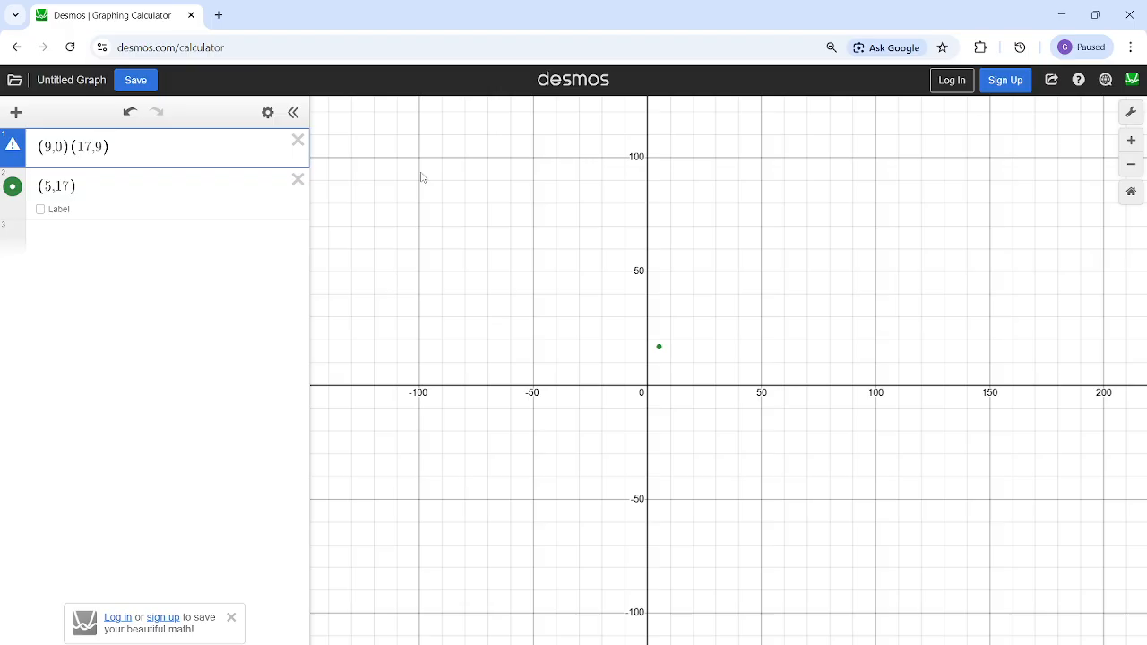
# - Copy the point (17,9) into its own third line and remove it from the first, leaving only (9,0) there
pyautogui.hotkey('shift', 'Left')
pyautogui.click(98, 231)
pyautogui.moveTo(115, 145); pyautogui.dragTo(94, 146)
pyautogui.hotkey('ctrl', 'c')
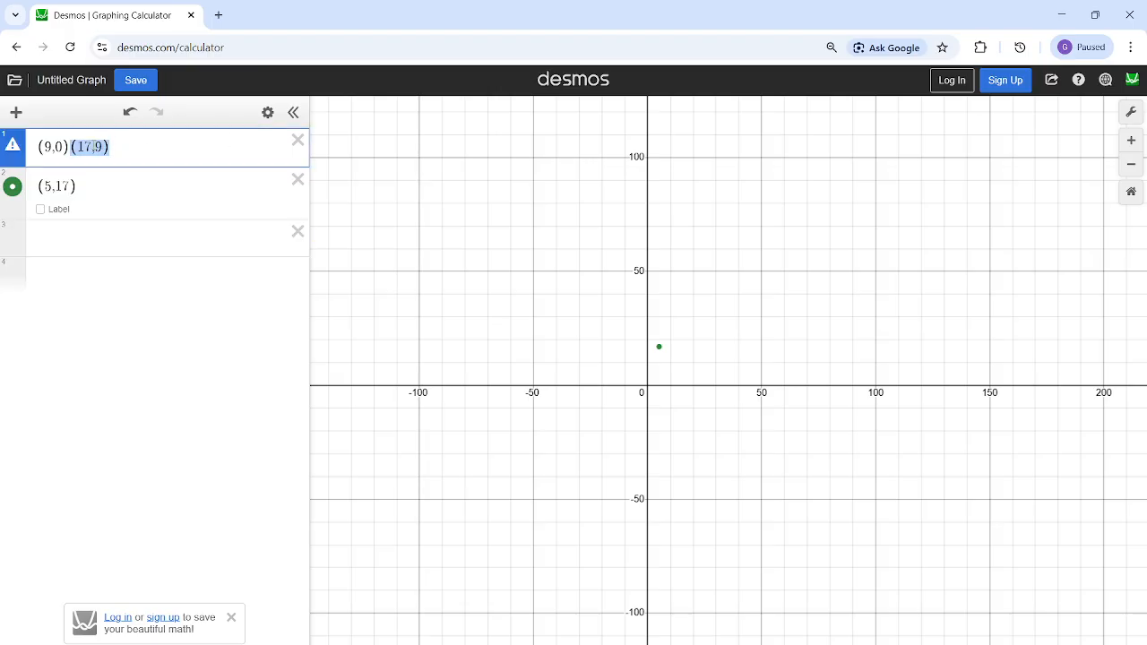
pyautogui.click(77, 255)
pyautogui.hotkey('ctrl', 'v')
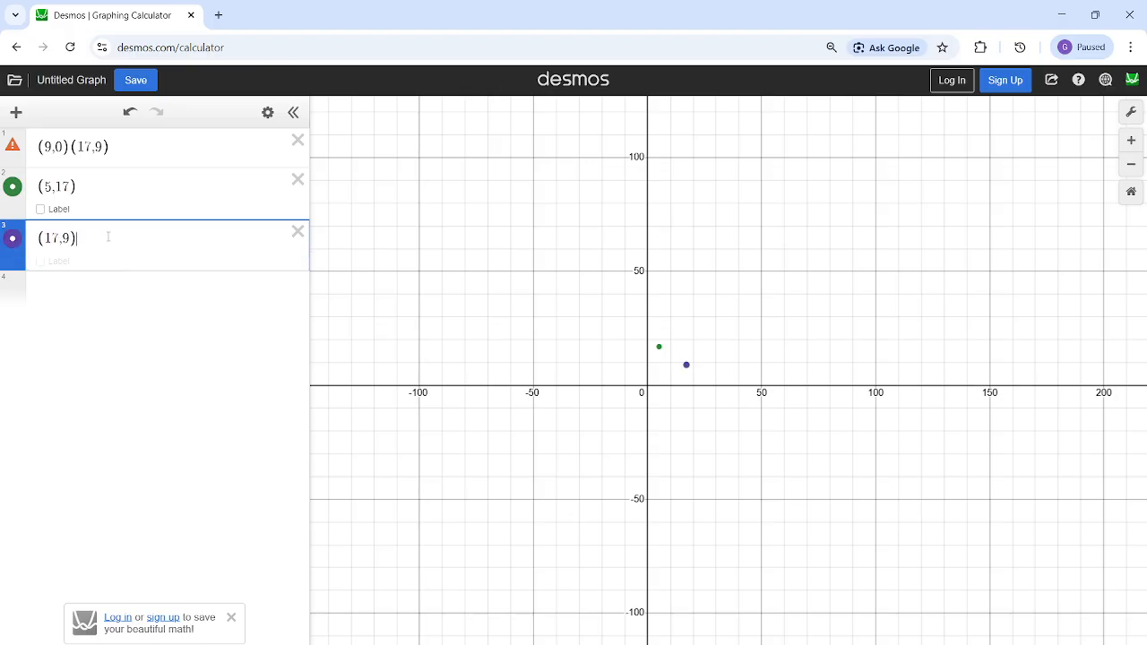
pyautogui.click(240, 148)
pyautogui.press('BackSpace')
pyautogui.press('BackSpace')
pyautogui.press('BackSpace')
pyautogui.press('BackSpace')
pyautogui.press('BackSpace')
pyautogui.press('BackSpace')
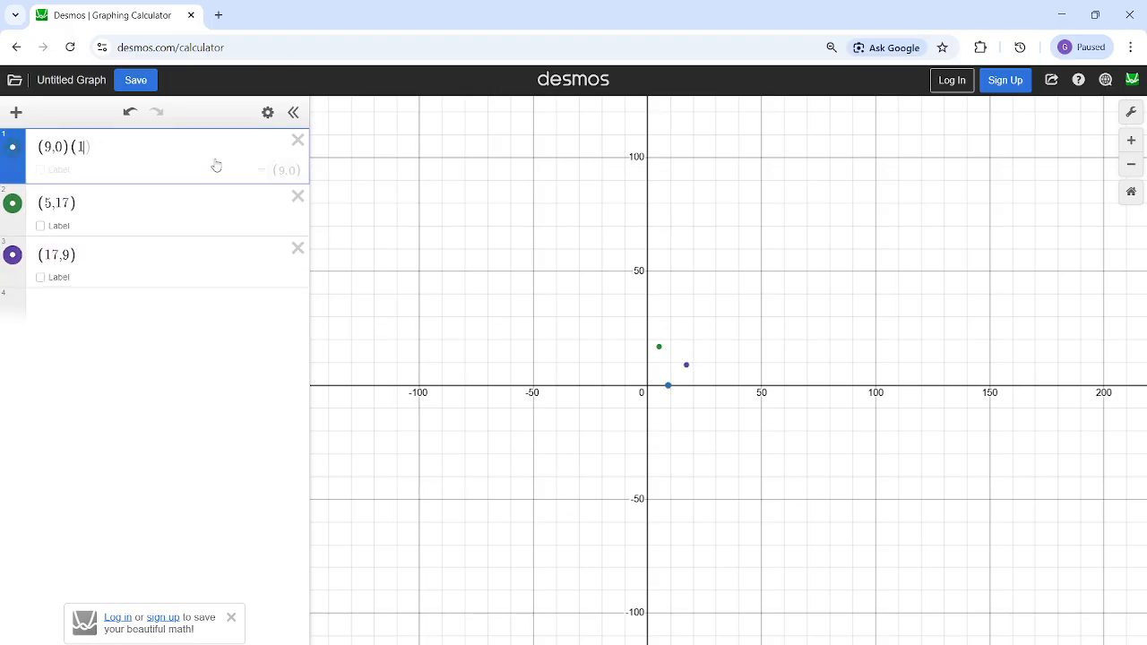
# - Reframe the graph around the three plotted points and display the coordinates of each one
pyautogui.click(1136, 196)
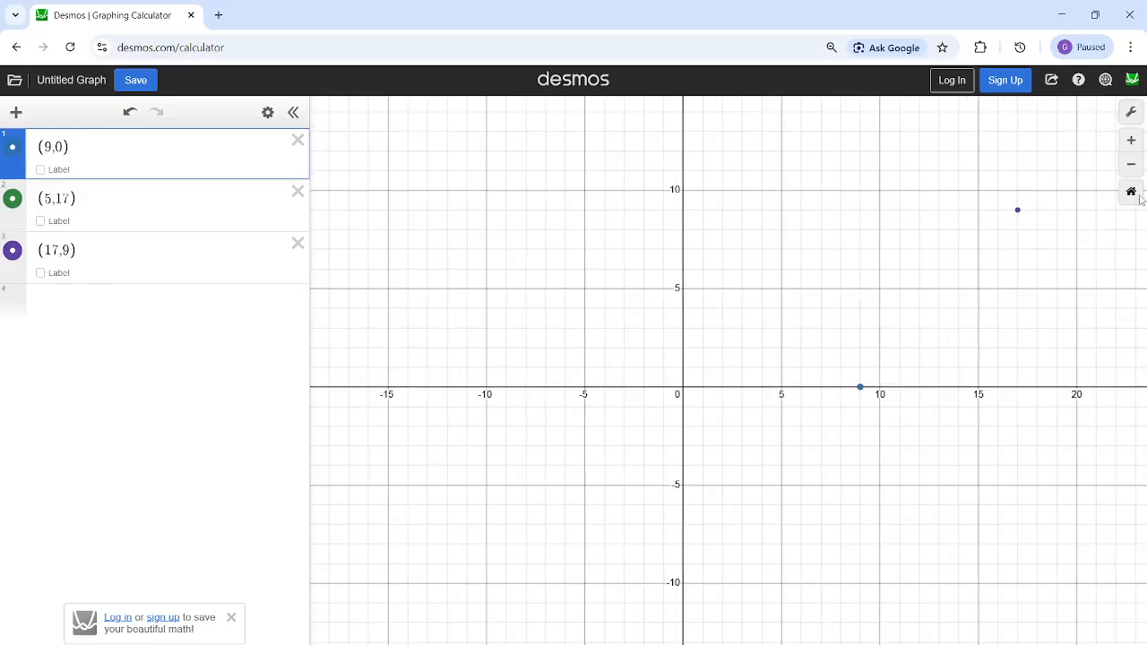
pyautogui.moveTo(886, 224); pyautogui.dragTo(394, 262)
pyautogui.scroll(-3, 581, 283)
pyautogui.scroll(-2, 581, 282)
pyautogui.moveTo(581, 283); pyautogui.dragTo(562, 431)
pyautogui.click(487, 230)
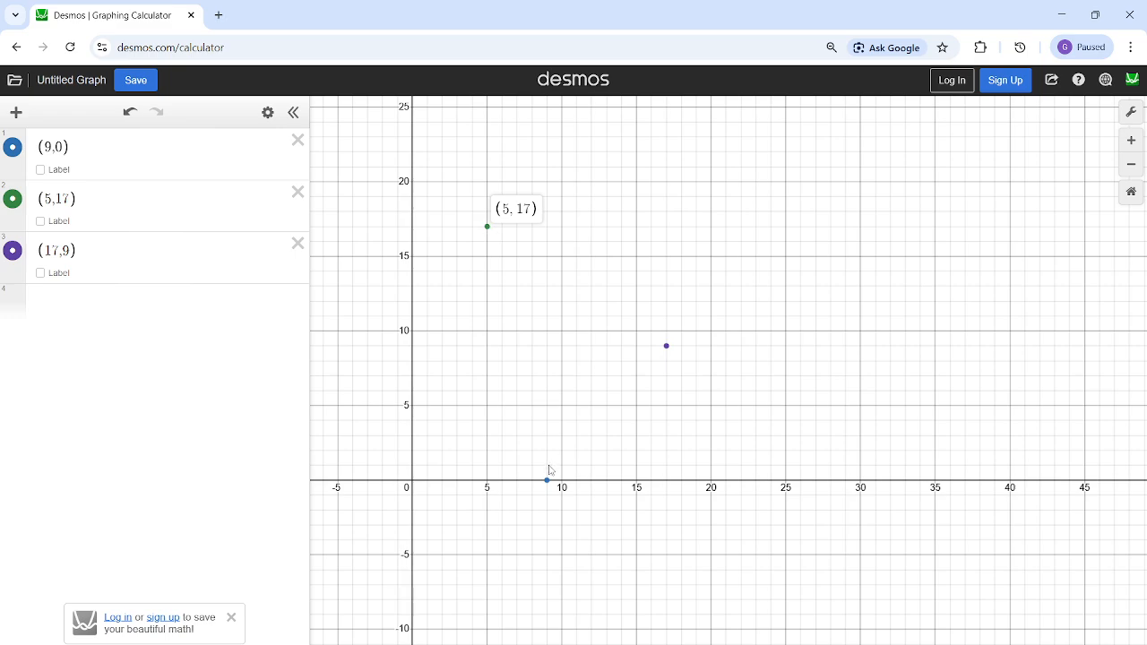
pyautogui.click(547, 477)
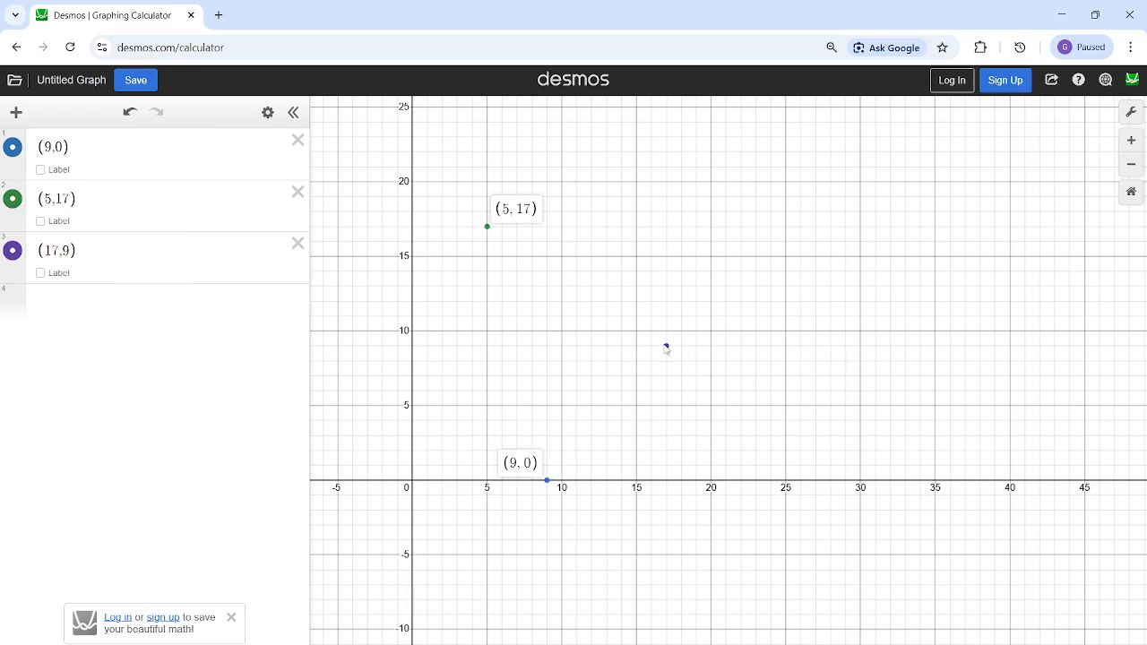
pyautogui.click(666, 347)
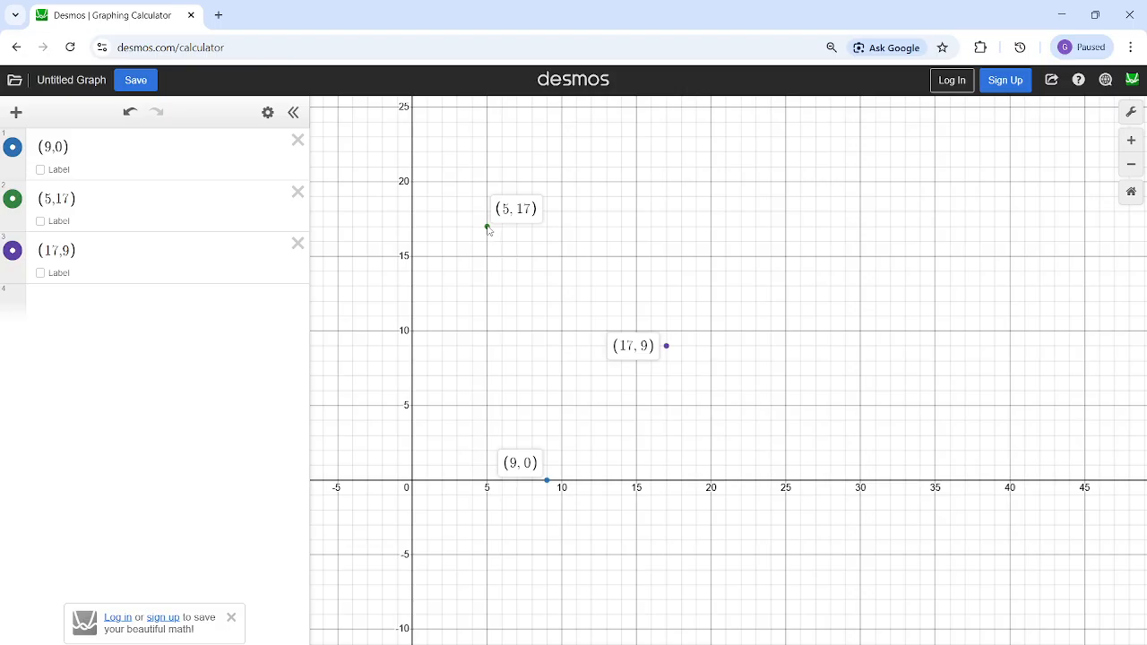
# - Name the points by assigning a to (9,0), b to (5,17) and c to (17,9)
pyautogui.click(43, 147)
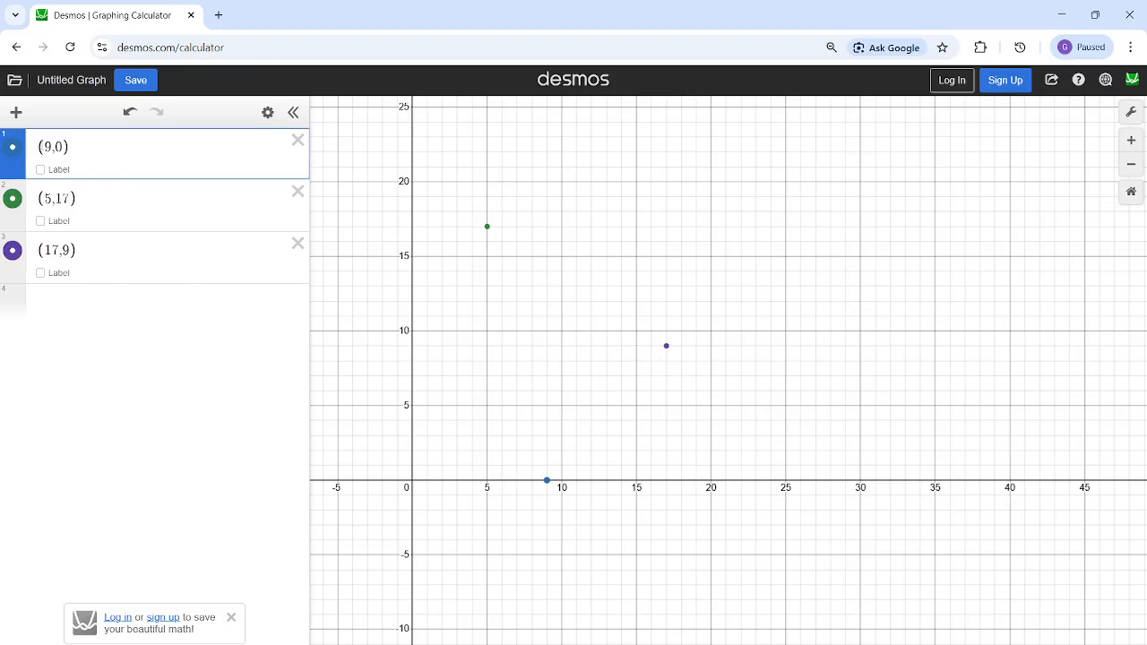
pyautogui.write('a=')
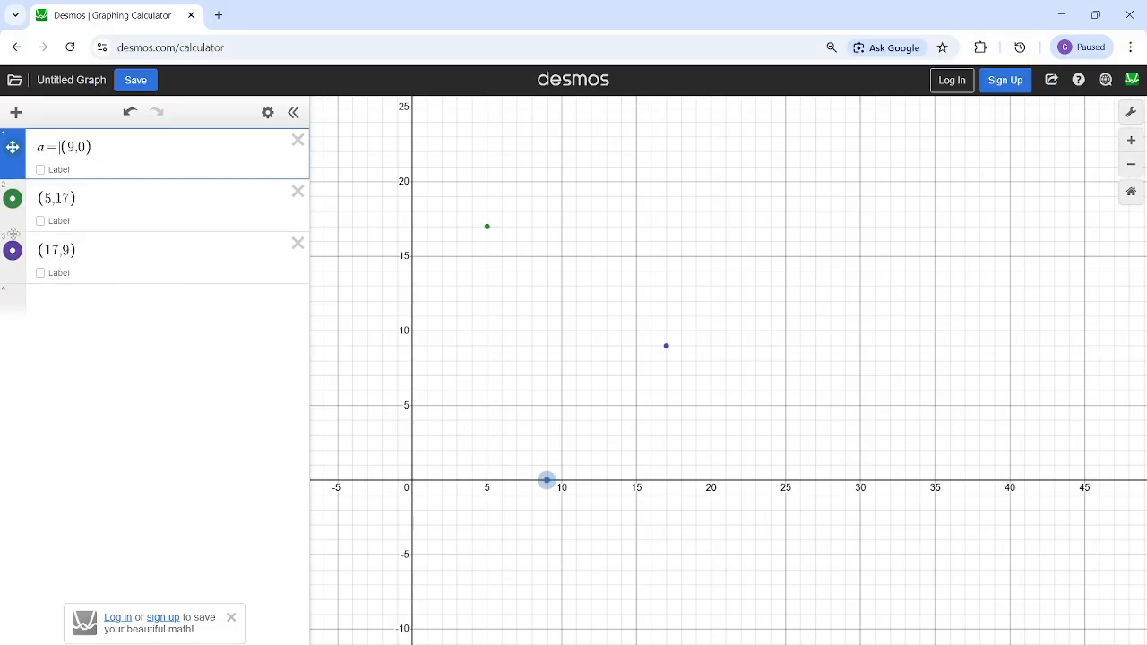
pyautogui.click(37, 198)
pyautogui.write('b =')
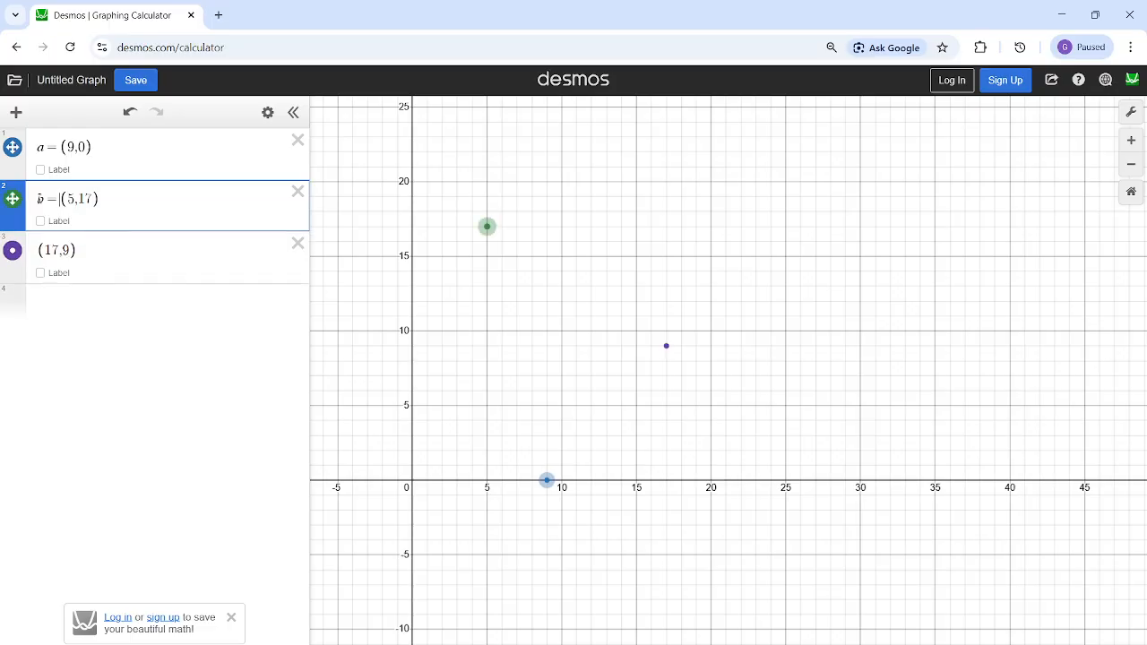
pyautogui.click(39, 251)
pyautogui.write('c=')
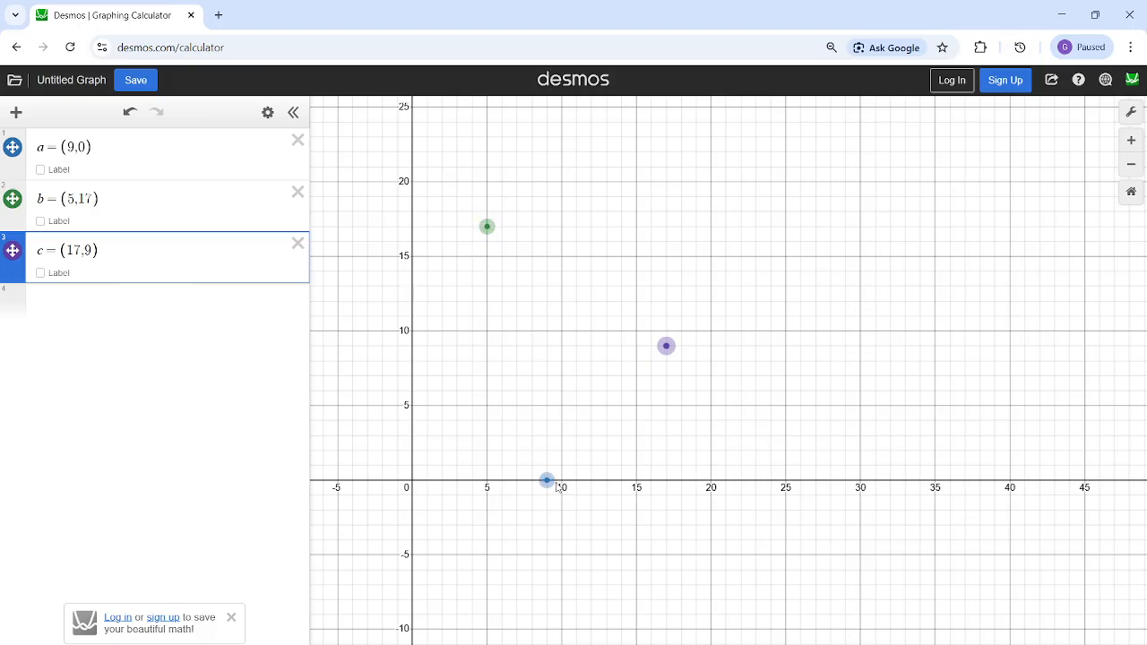
pyautogui.click(559, 486)
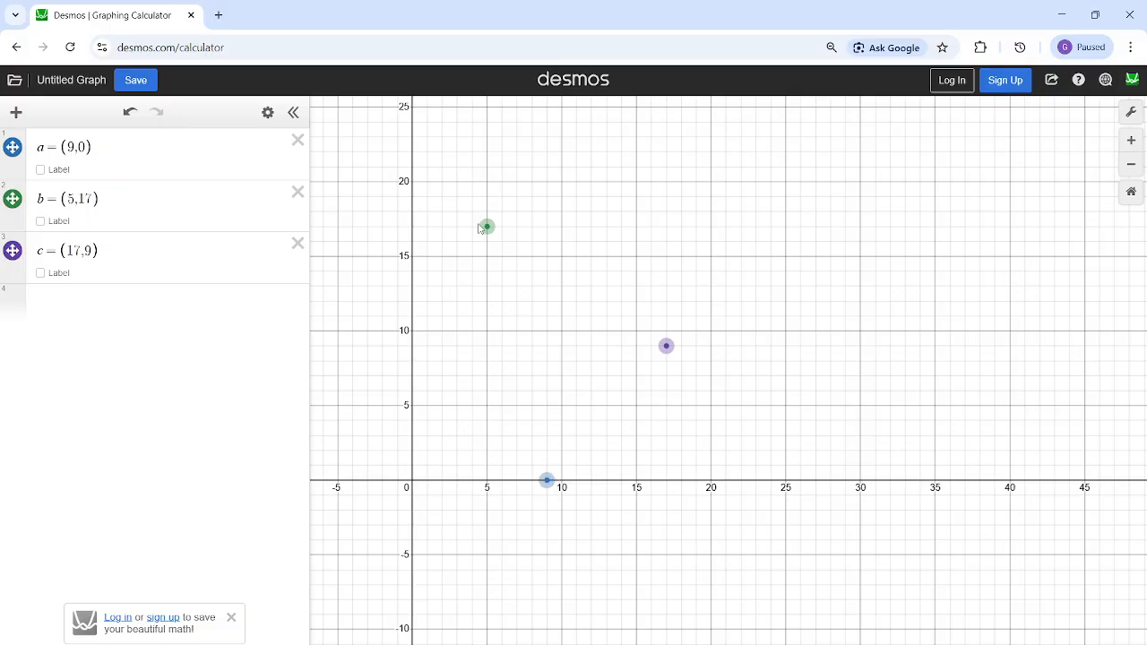
# - Calculate distance(a,b) in a new fourth expression line and highlight its result
pyautogui.click(148, 321)
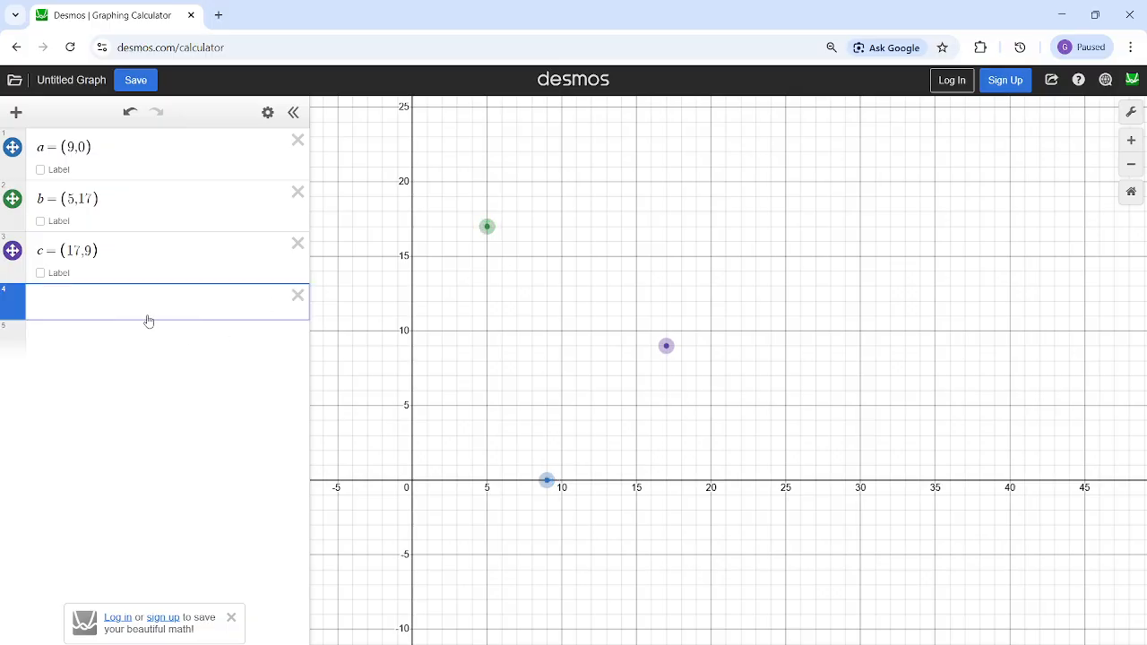
pyautogui.write('distance(a,b')
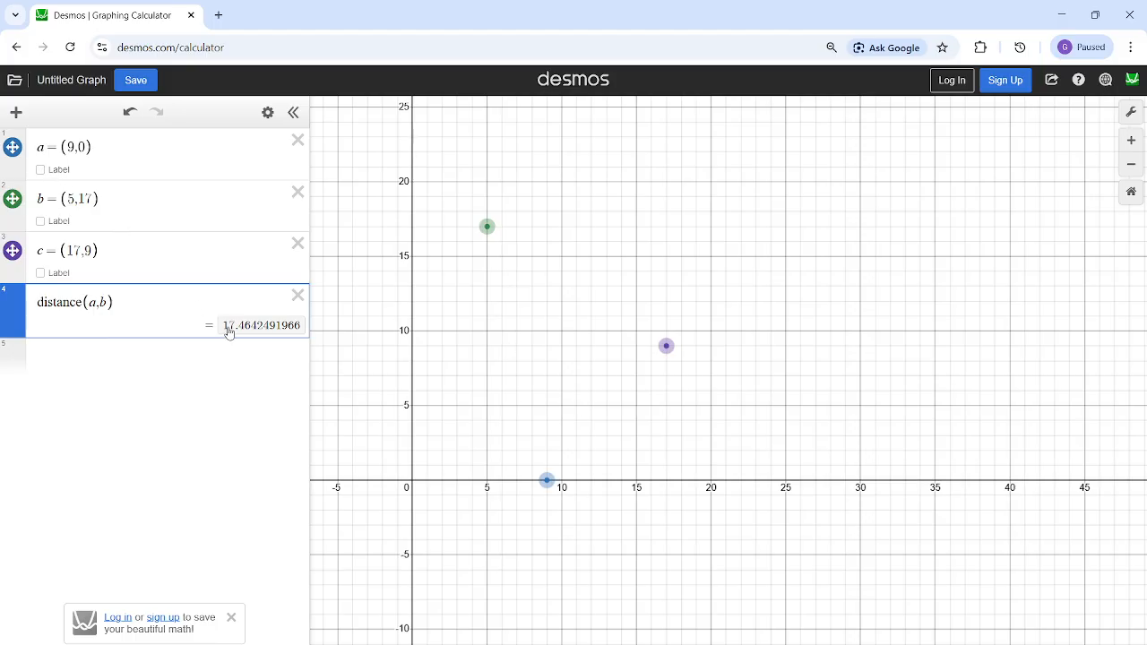
pyautogui.moveTo(229, 330); pyautogui.dragTo(302, 327)
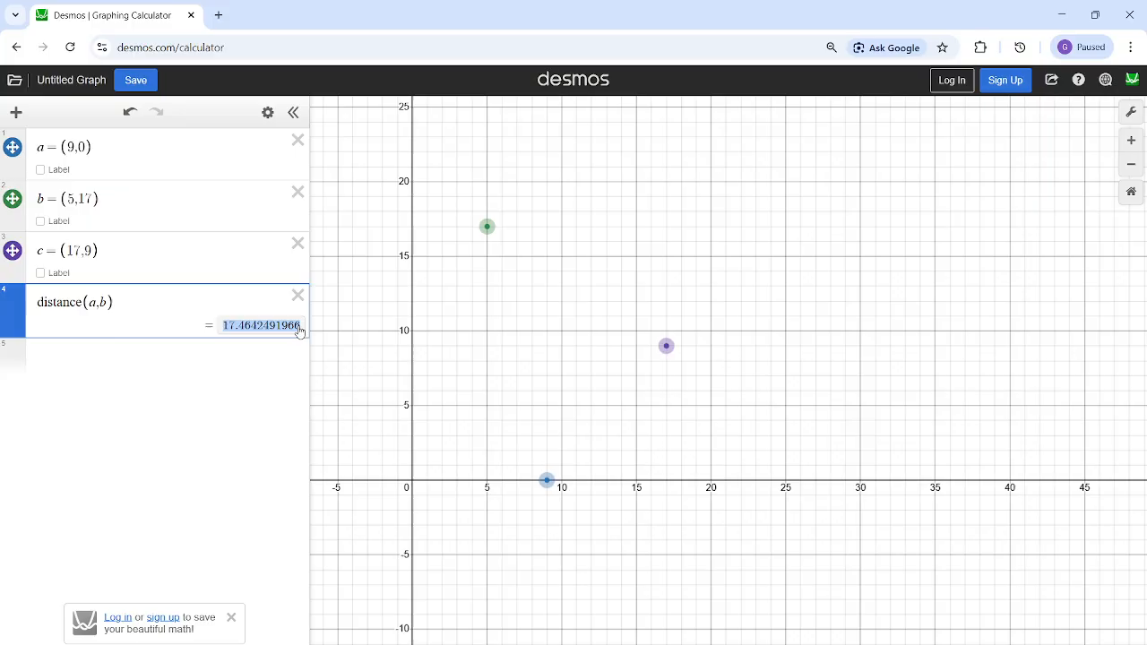
# - Change the fourth line's expression to distance(b,c) and highlight its result
pyautogui.click(191, 304)
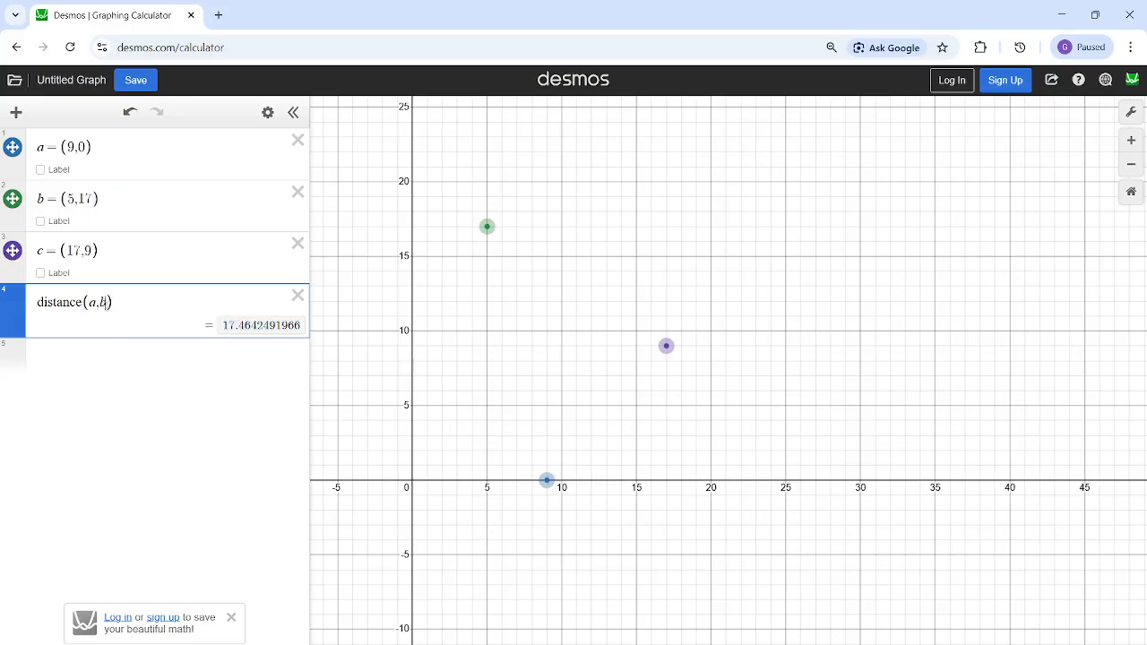
pyautogui.press('BackSpace')
pyautogui.write('c')
pyautogui.press('BackSpace')
pyautogui.press('BackSpace')
pyautogui.press('BackSpace')
pyautogui.write('b')
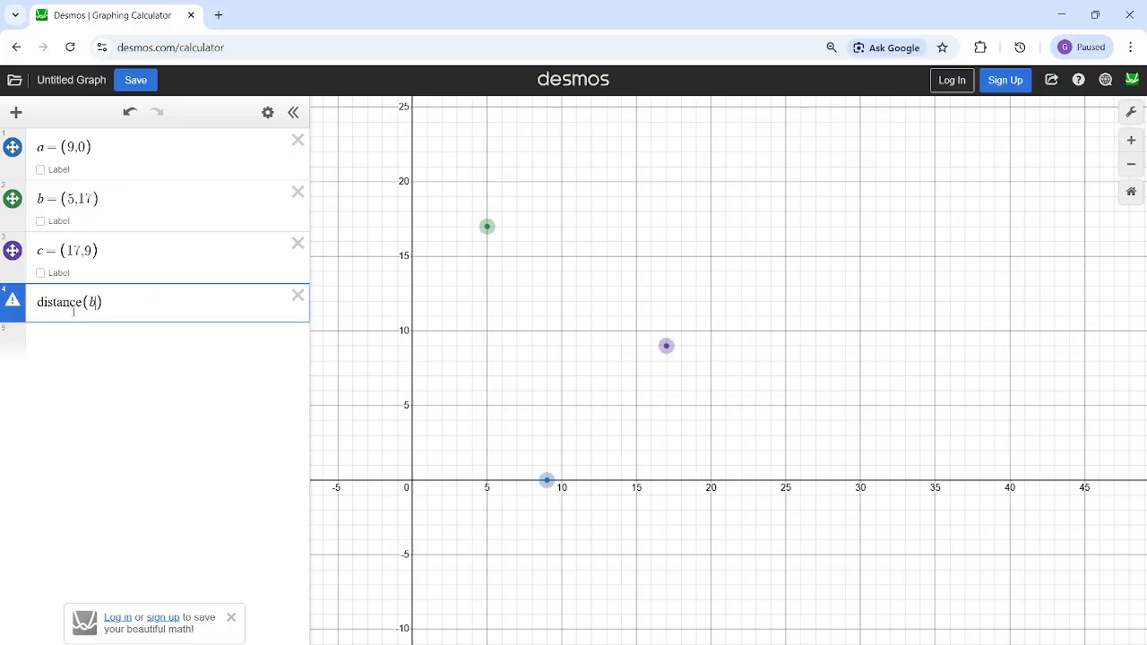
pyautogui.write(',c')
pyautogui.moveTo(224, 327); pyautogui.dragTo(321, 327)
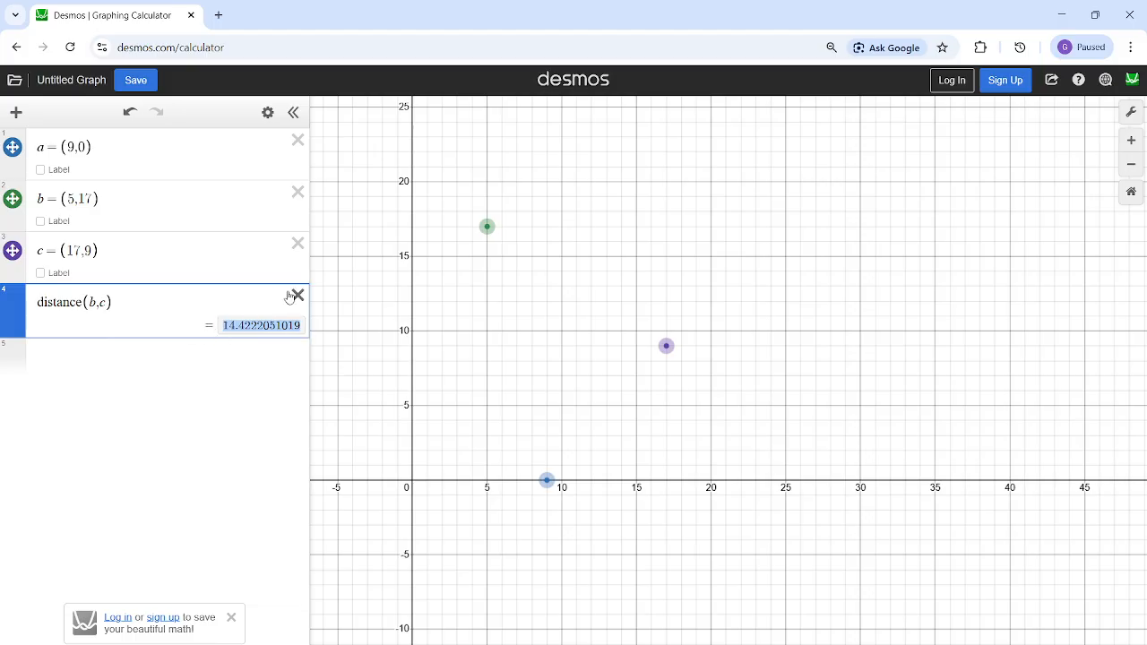
# - Delete the distance expression and all three point definitions to empty the expression list
pyautogui.click(296, 295)
pyautogui.click(298, 142)
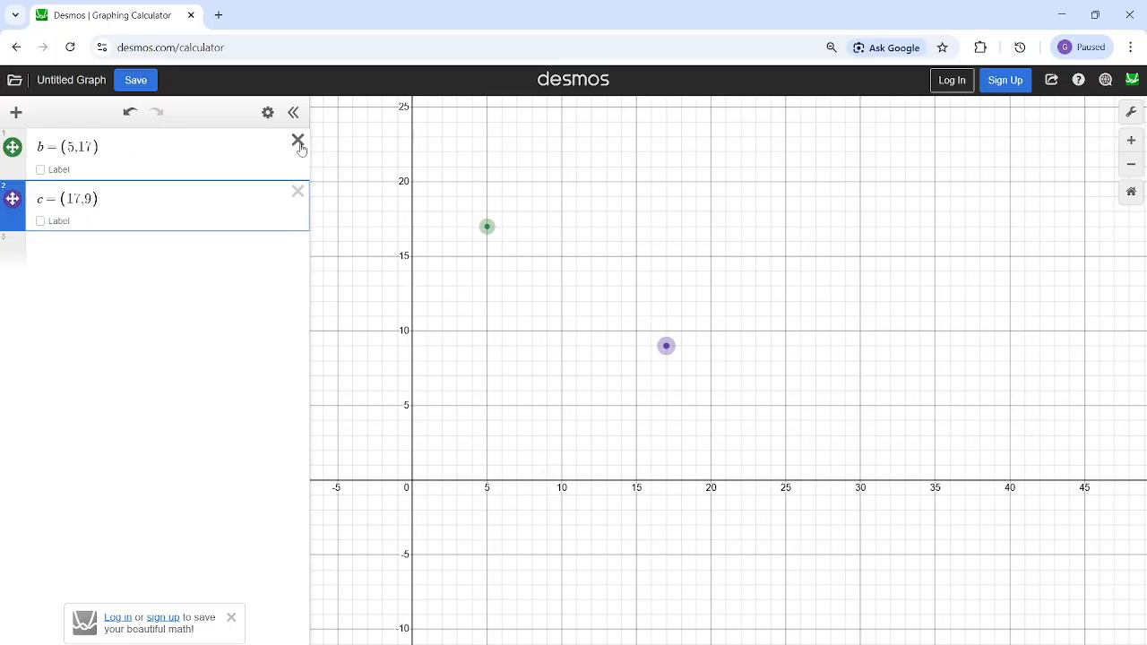
pyautogui.click(299, 143)
pyautogui.click(297, 142)
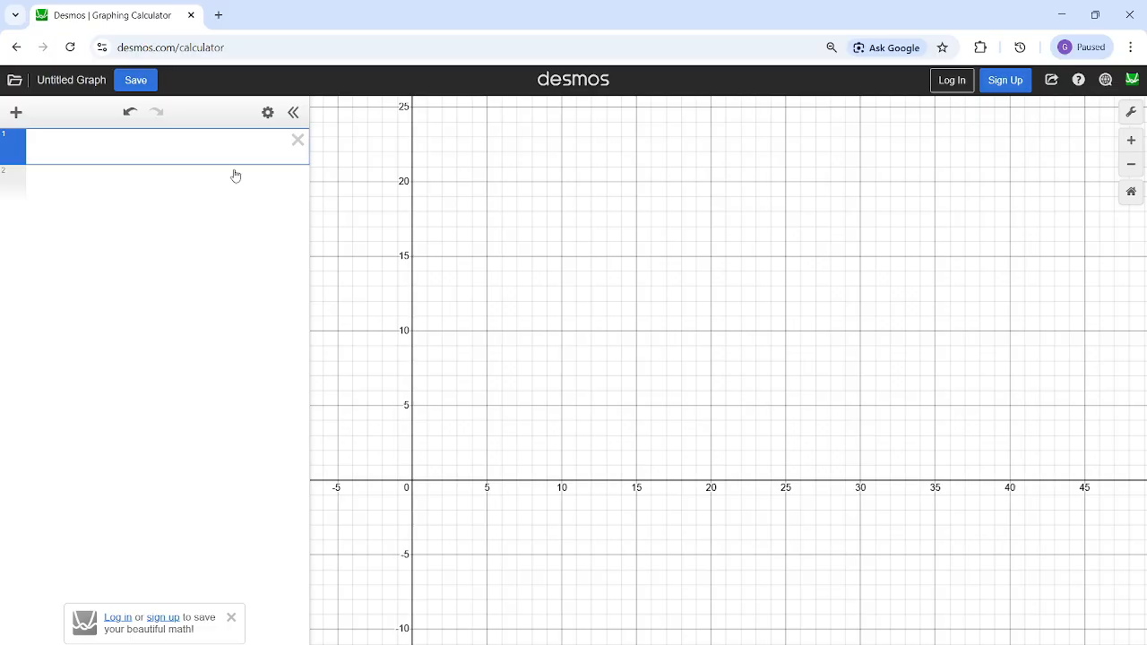
pyautogui.scroll(-3, 429, 366)
pyautogui.scroll(4, 433, 365)
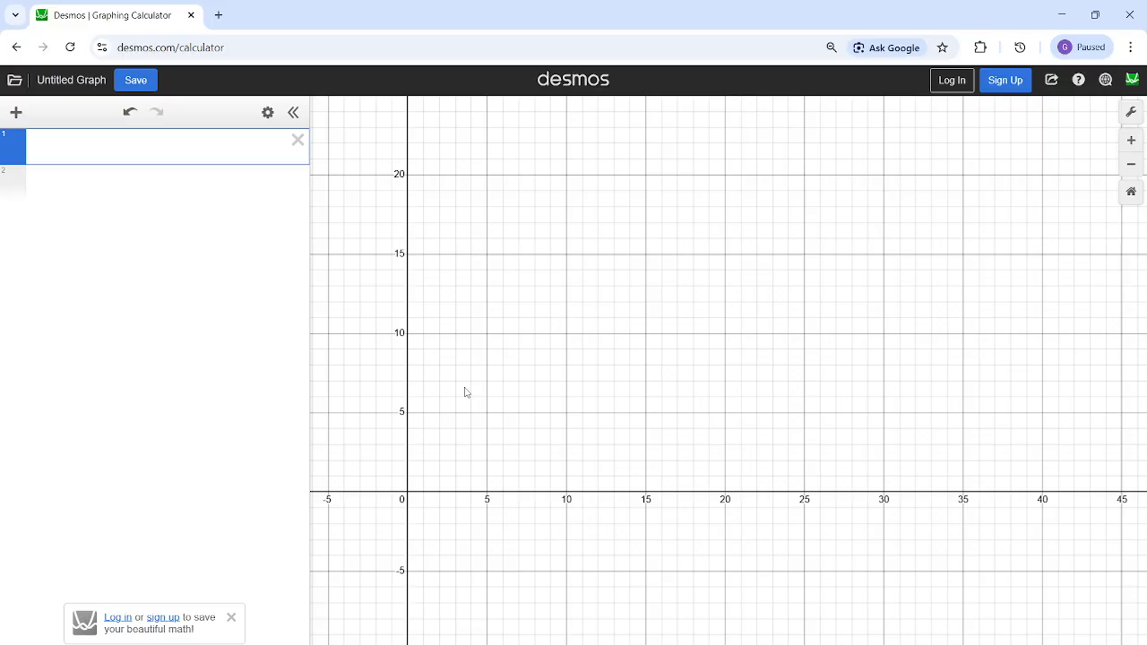
pyautogui.moveTo(523, 249); pyautogui.dragTo(551, 409)
pyautogui.scroll(-3, 551, 411)
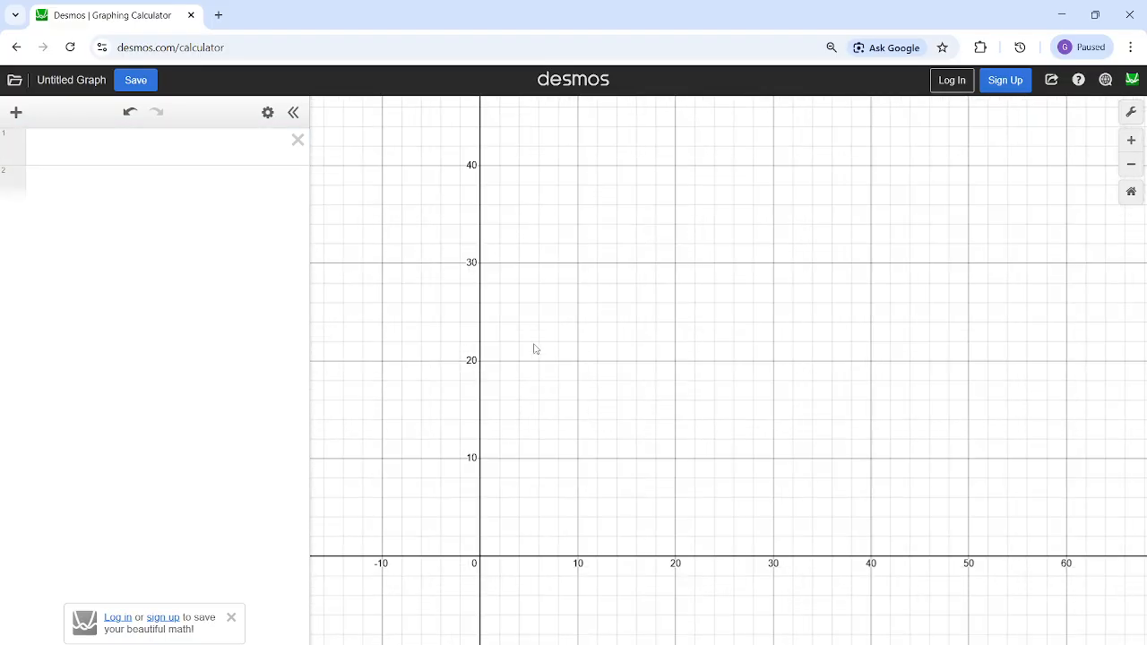
pyautogui.scroll(-3, 537, 356)
pyautogui.scroll(-2, 543, 347)
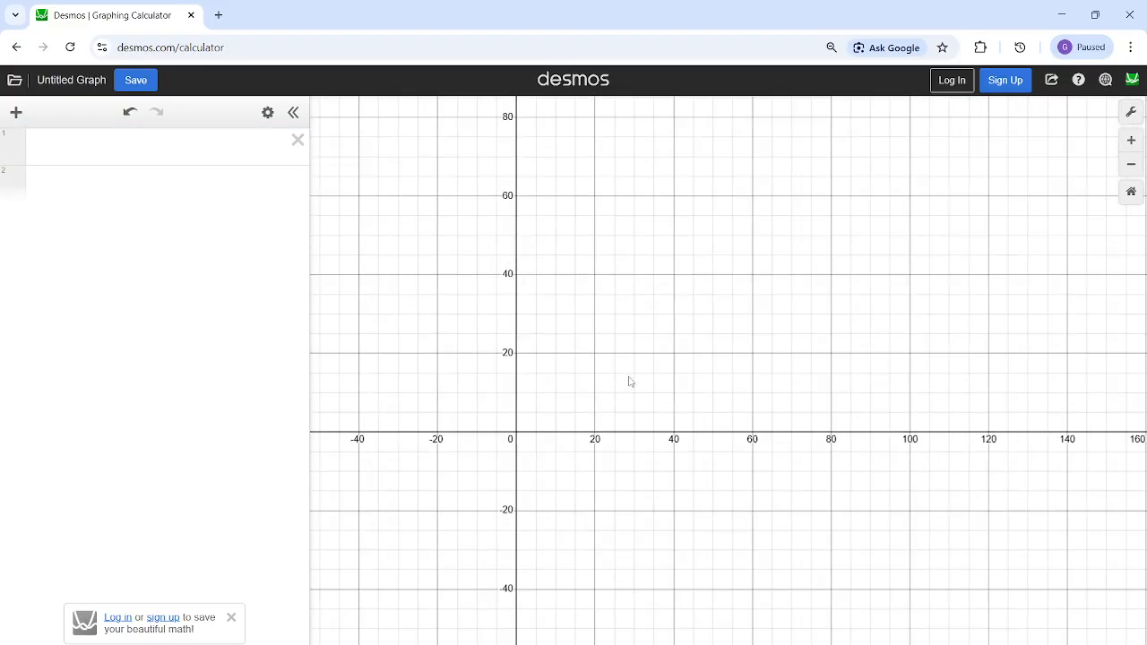
pyautogui.scroll(4, 630, 381)
pyautogui.scroll(3, 518, 492)
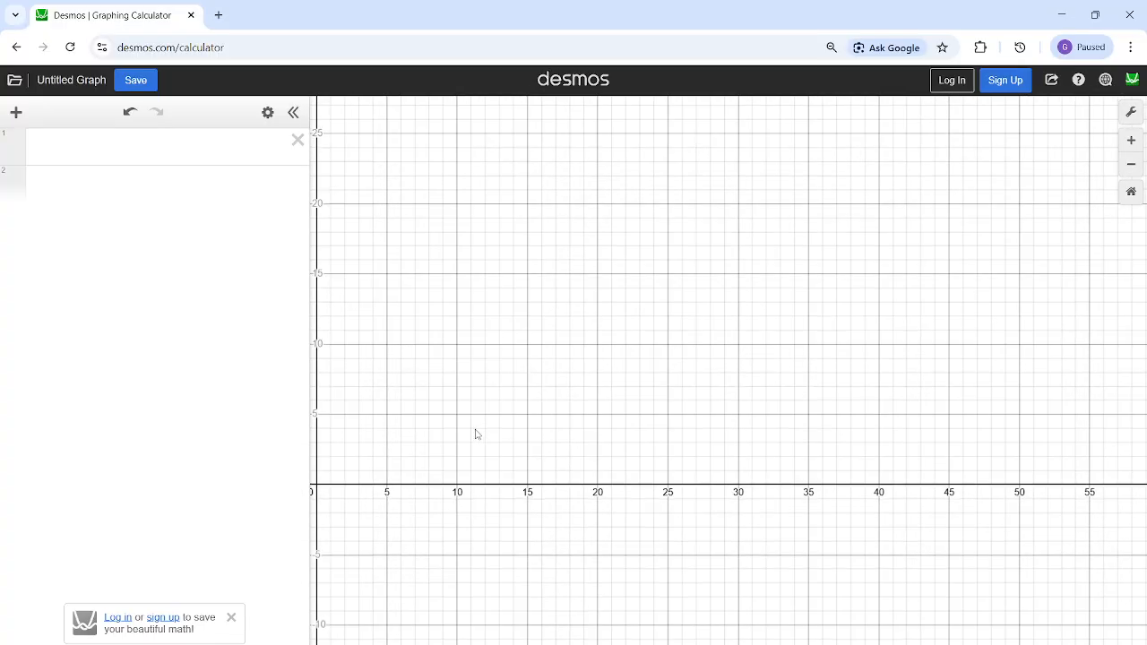
# - Enter the placeholder point definitions a=() and b=() on the first two expression lines
pyautogui.click(161, 170)
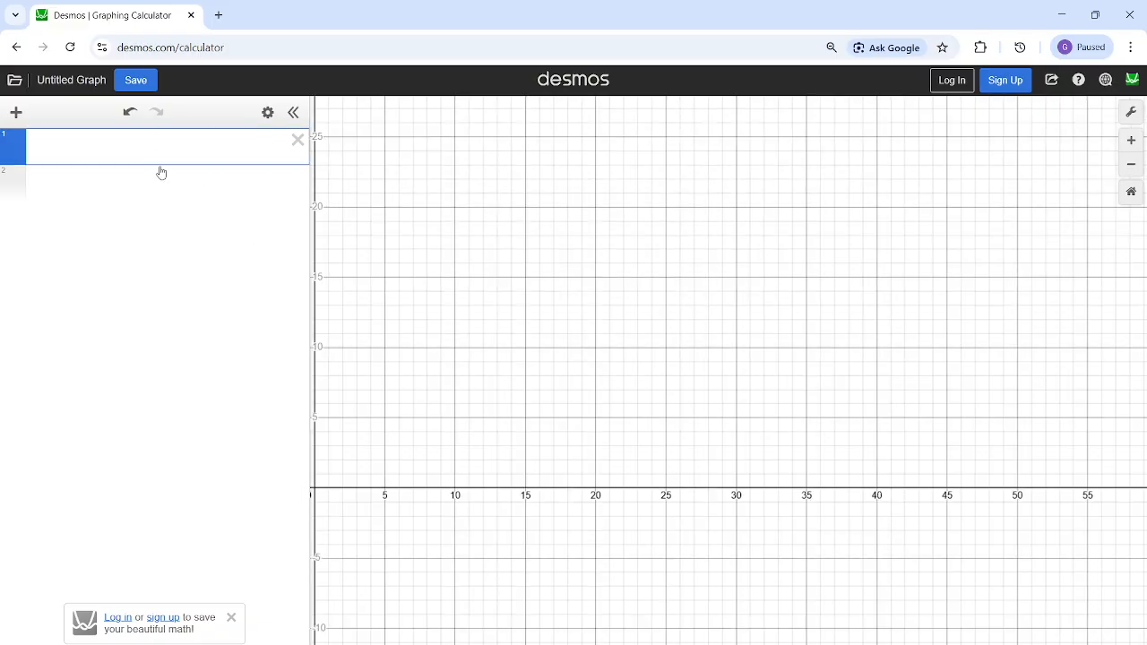
pyautogui.write('diatn=')
pyautogui.press('BackSpace')
pyautogui.press('BackSpace')
pyautogui.press('BackSpace')
pyautogui.press('BackSpace')
pyautogui.press('BackSpace')
pyautogui.press('BackSpace')
pyautogui.write('a=(')
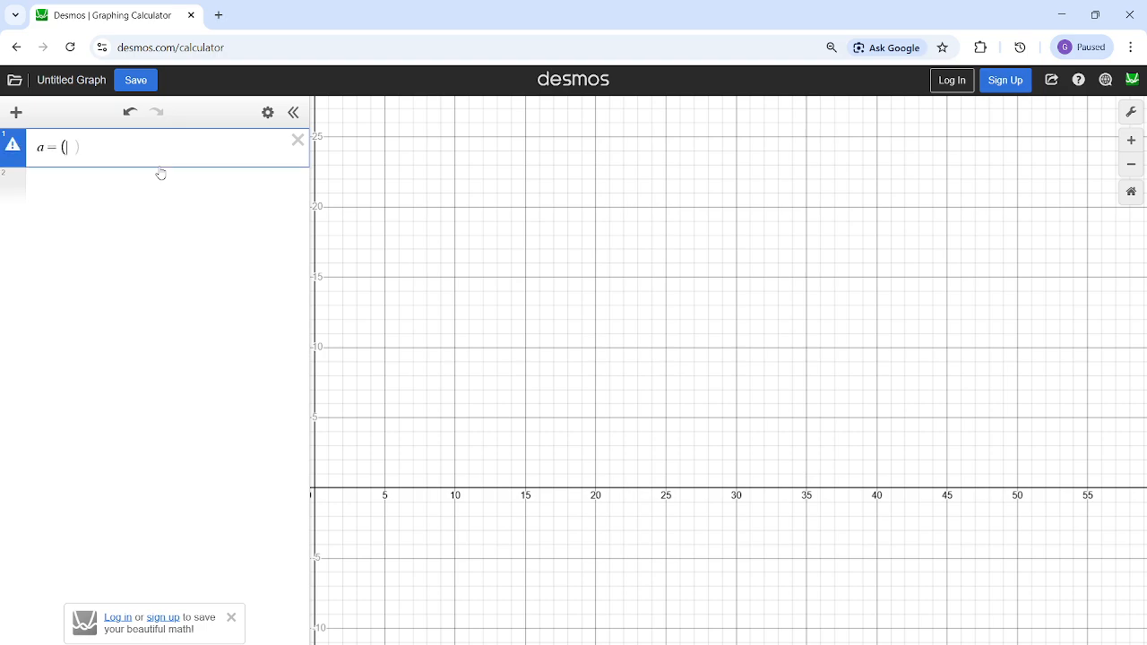
pyautogui.press('Return')
pyautogui.write('b ')
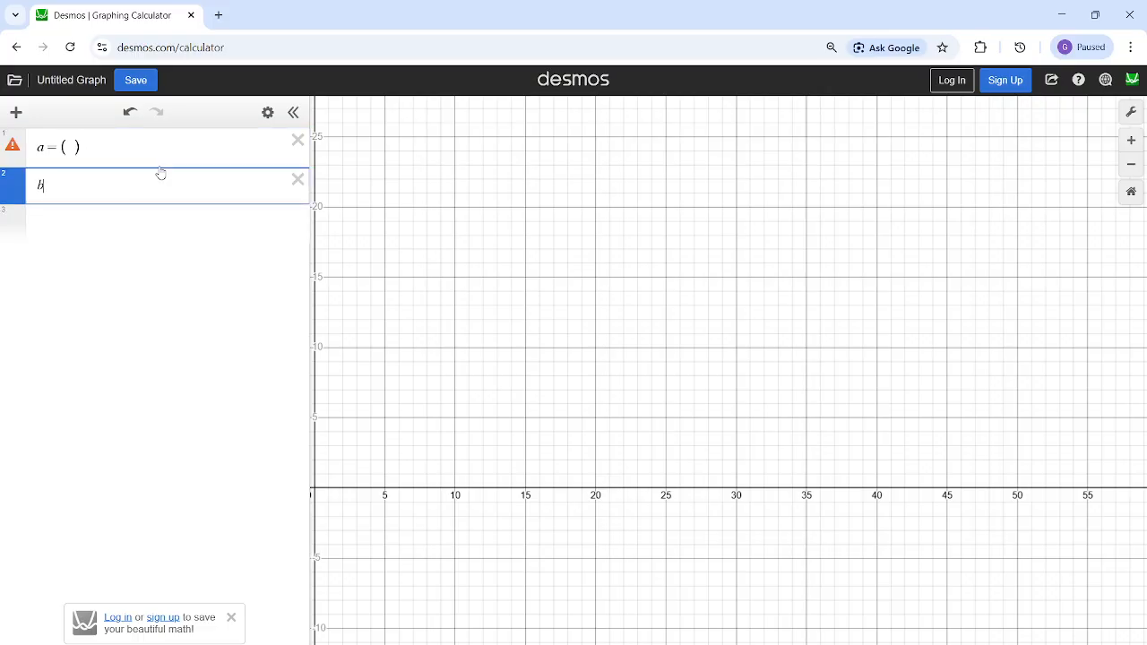
pyautogui.write('= ( )')
# - Add distance(a,b) on the third line and start an empty fourth line
pyautogui.click(115, 221)
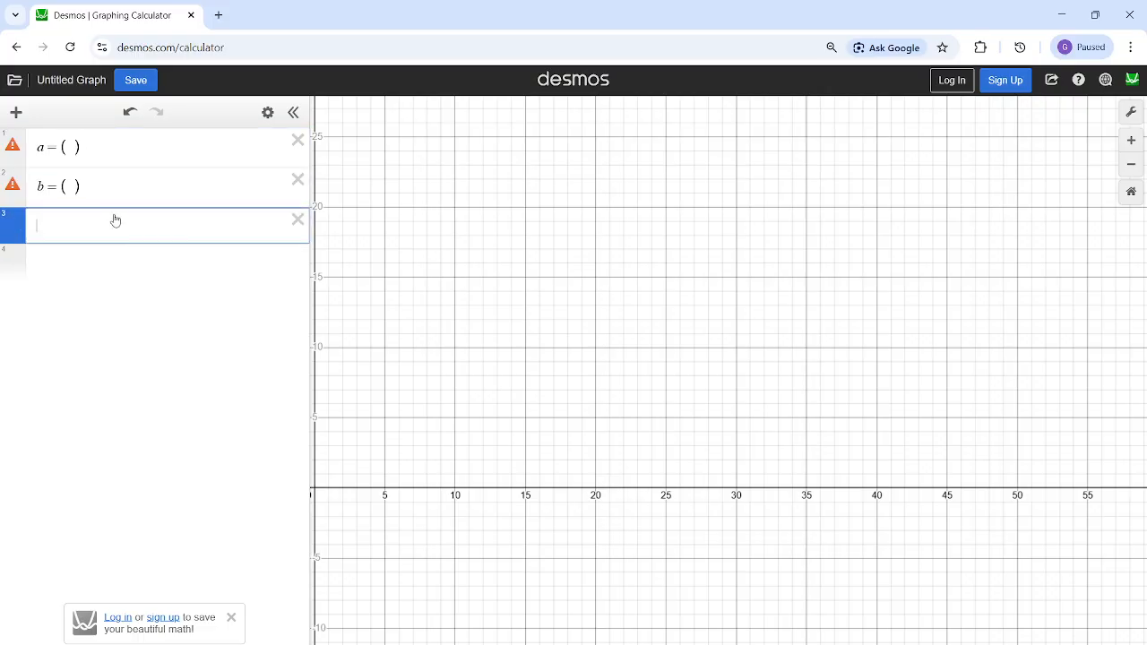
pyautogui.write('distance(a,b')
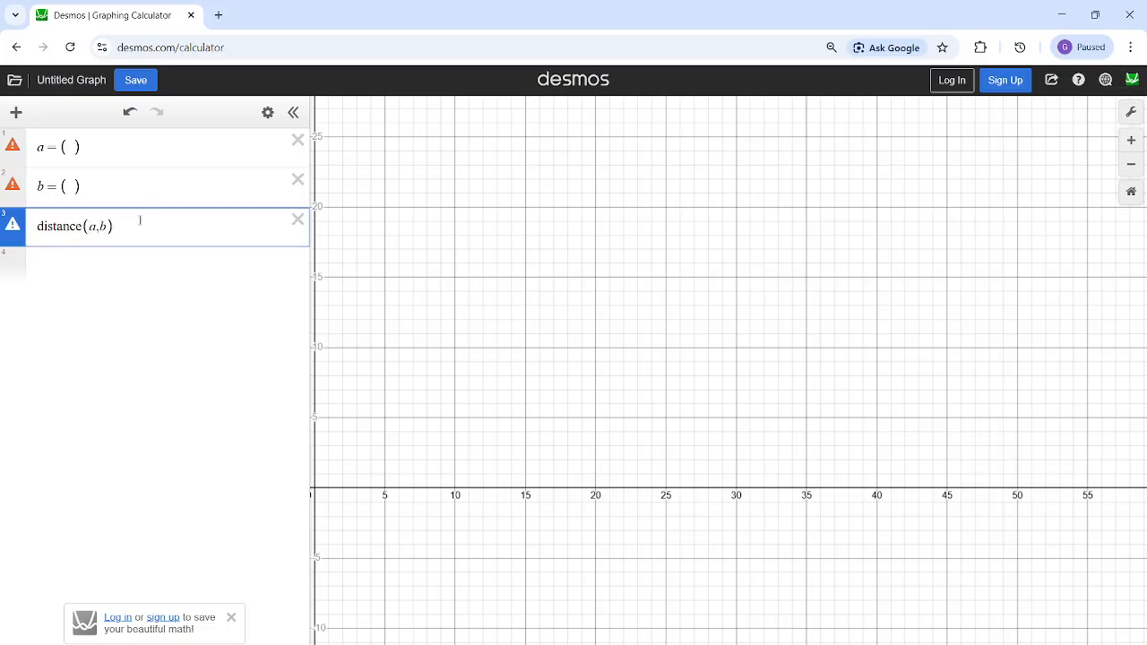
pyautogui.click(175, 268)
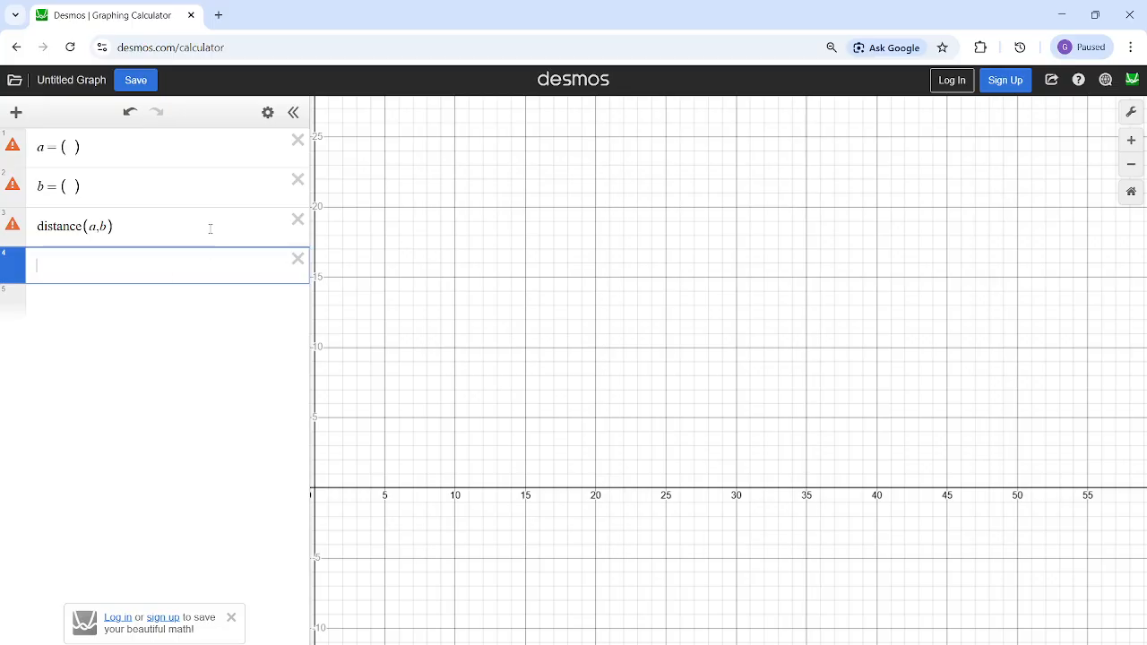
# - Delete the placeholder definitions and the distance formula, leaving a single empty expression line
pyautogui.click(298, 140)
pyautogui.click(297, 140)
pyautogui.click(302, 143)
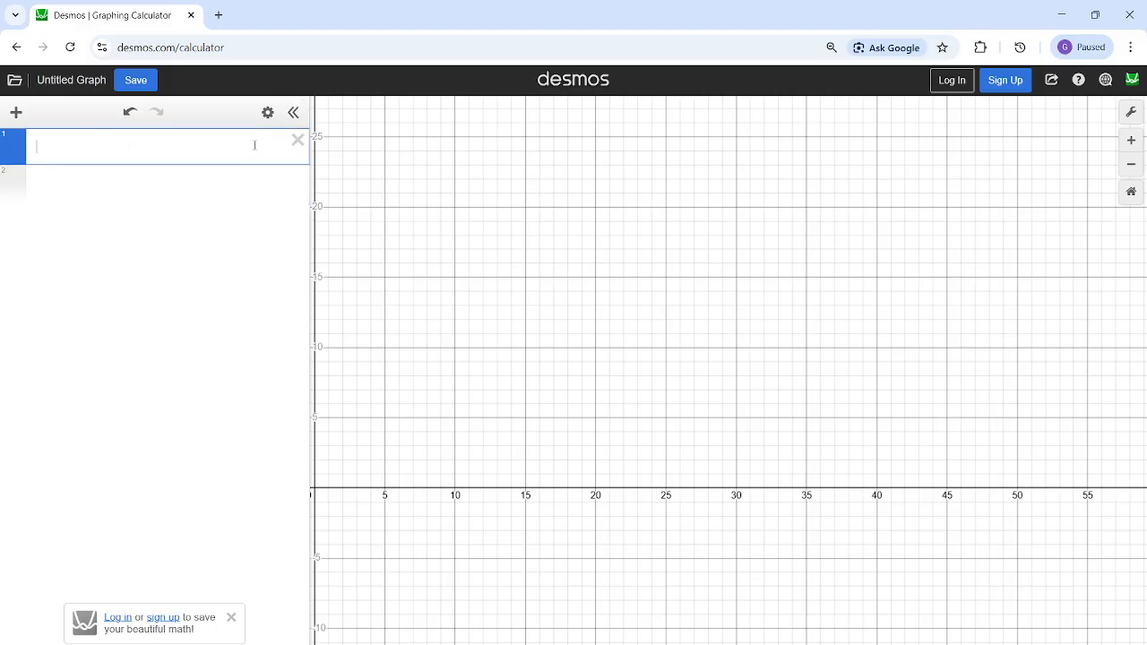
pyautogui.click(290, 143)
pyautogui.click(227, 156)
pyautogui.moveTo(724, 644)
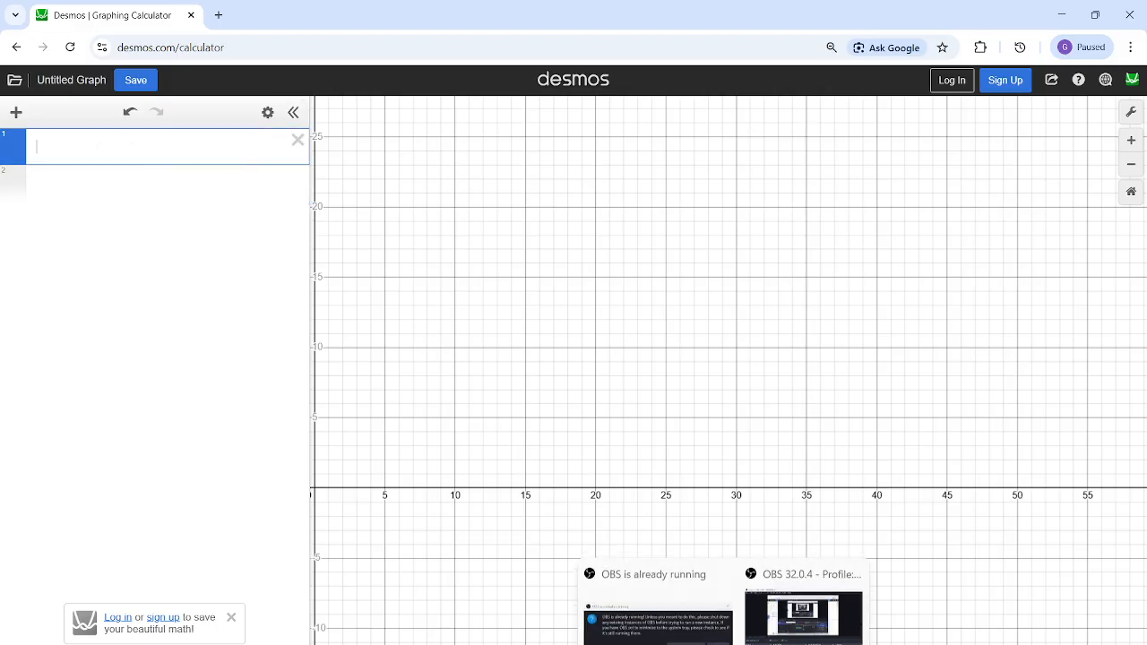
pyautogui.click(803, 615)
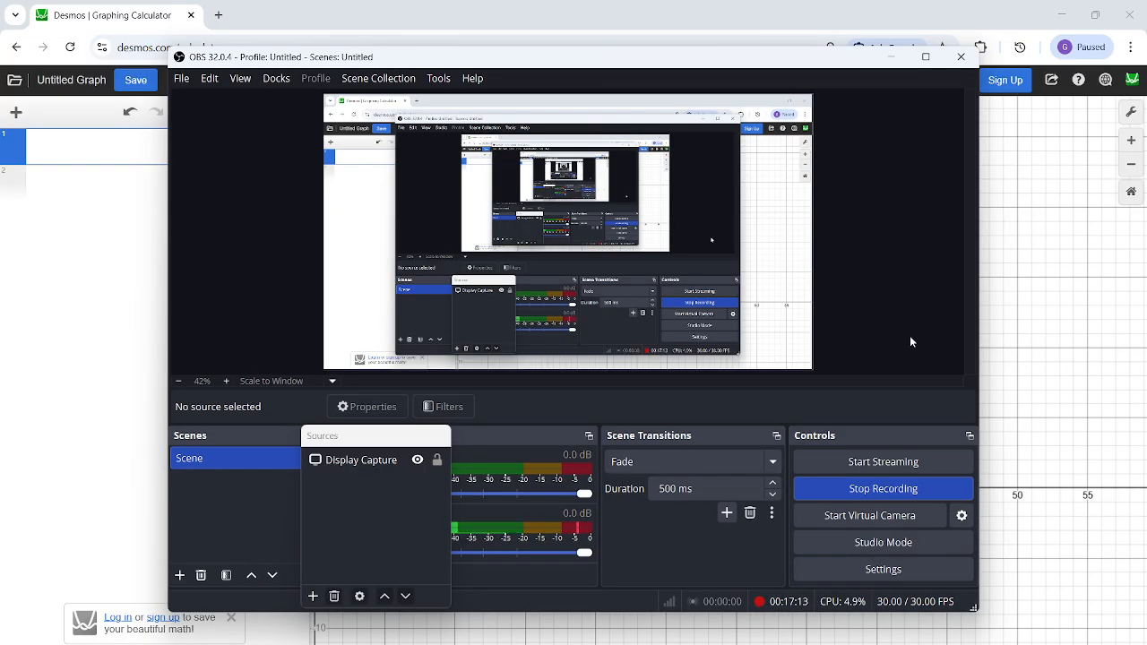
pyautogui.click(891, 56)
# - Switch to Telegram, browse the SAT League channel's question posts and open the image of the exponential-function question about f(3) and k
pyautogui.moveTo(658, 644)
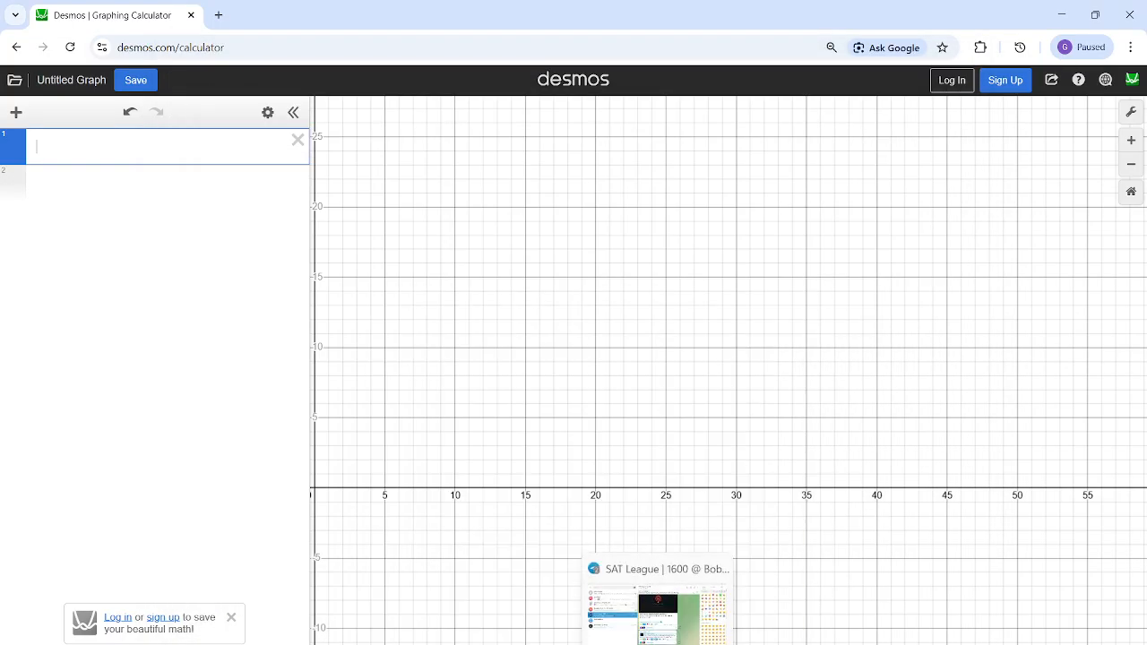
pyautogui.click(659, 600)
pyautogui.scroll(-5, 554, 459)
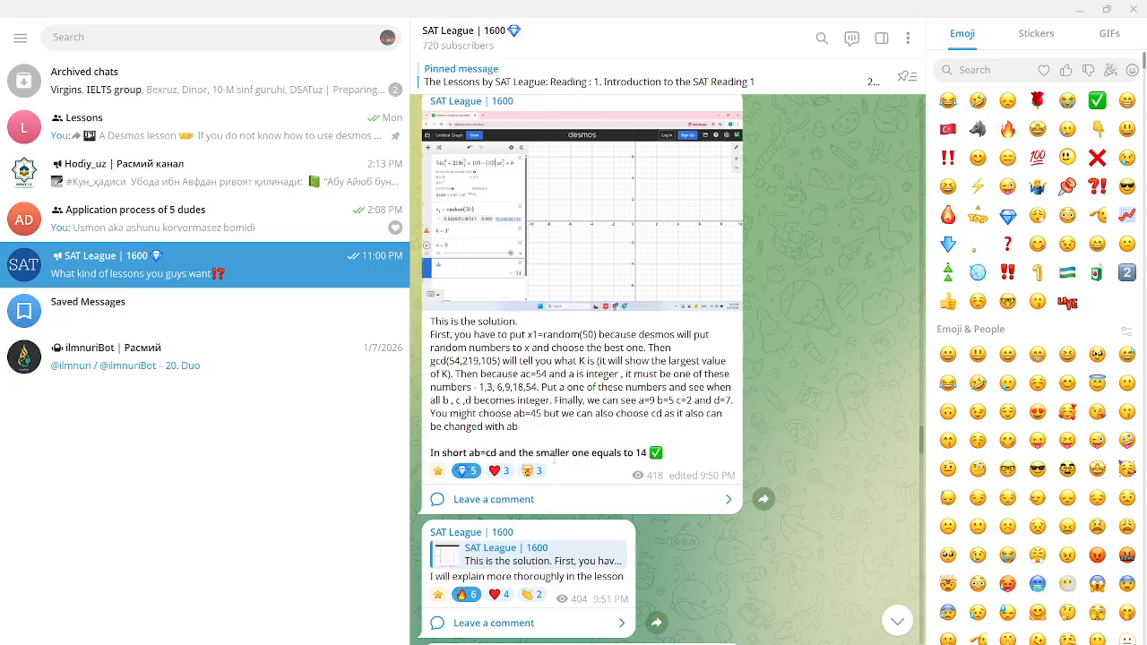
pyautogui.scroll(-15, 556, 453)
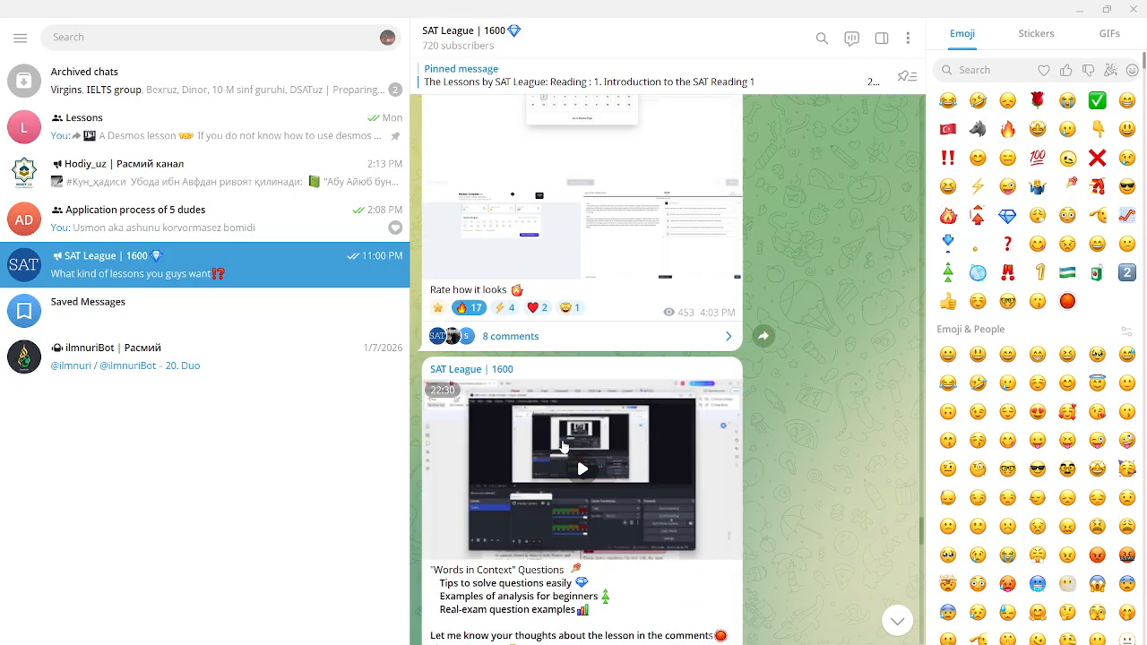
pyautogui.scroll(-15, 562, 445)
pyautogui.scroll(4, 563, 445)
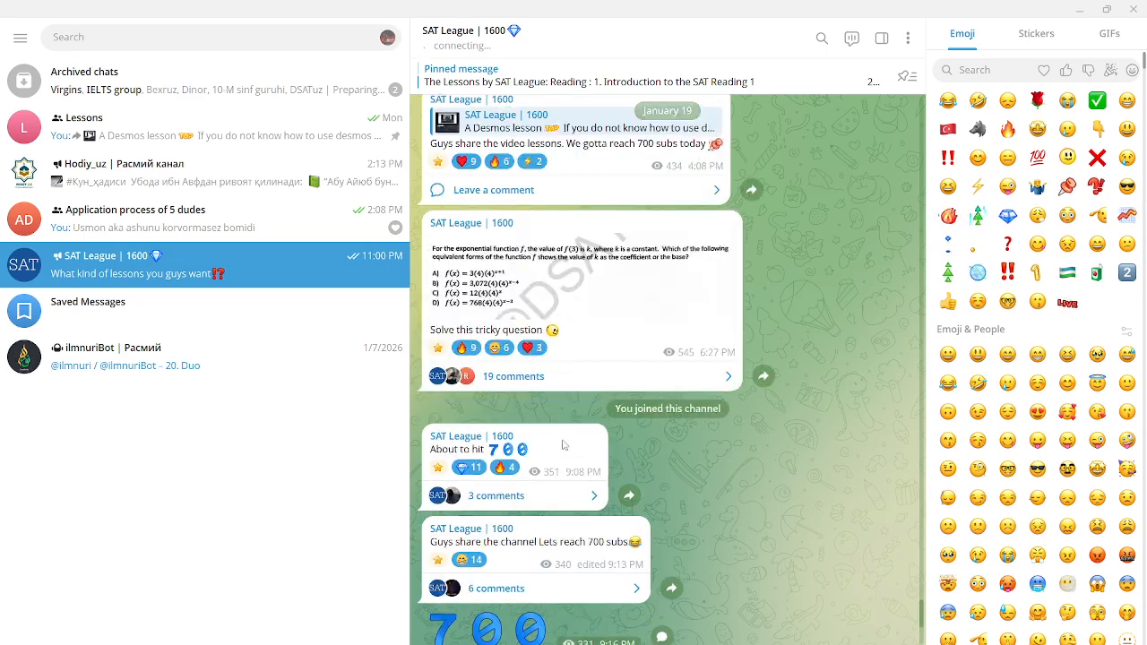
pyautogui.scroll(10, 563, 445)
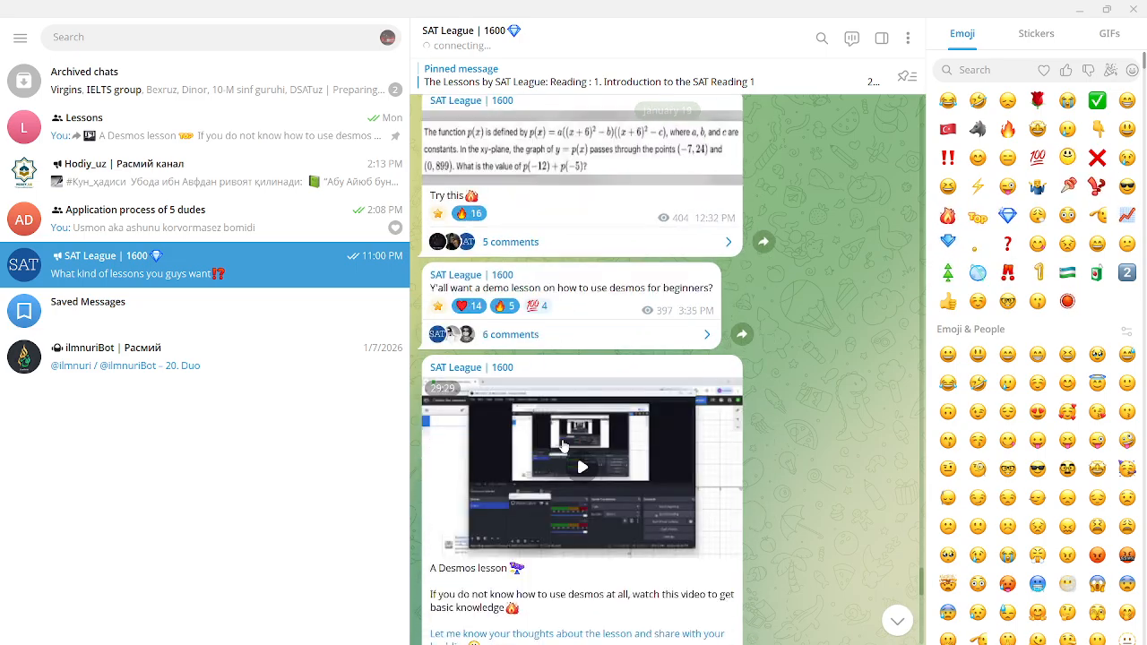
pyautogui.scroll(-5, 564, 445)
pyautogui.click(575, 482)
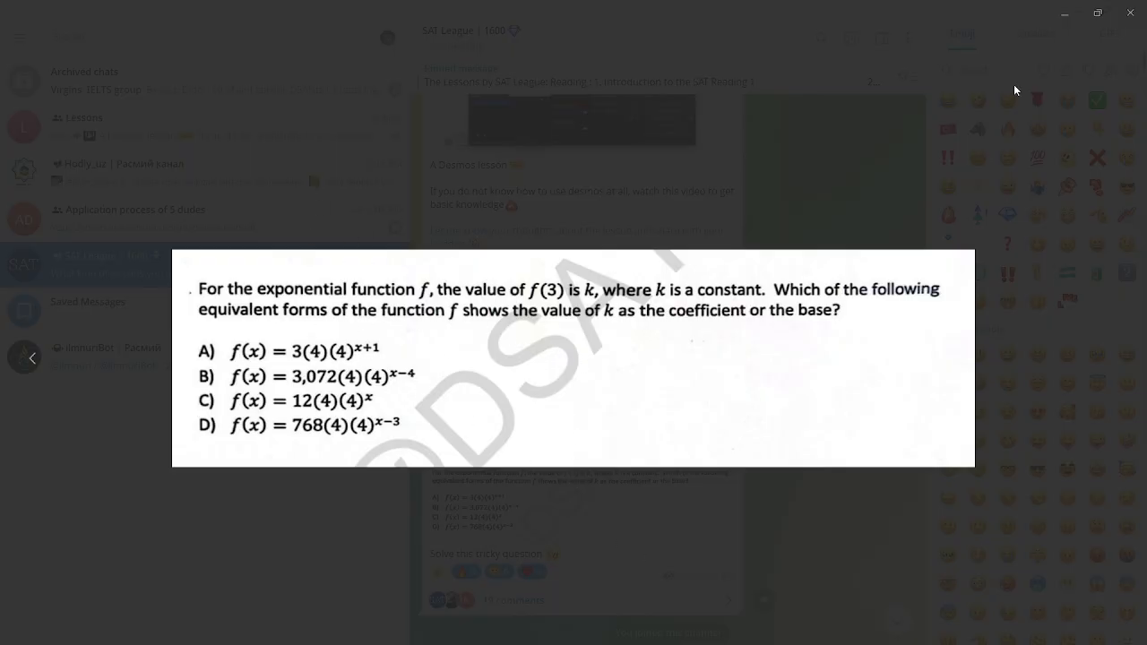
# - Minimize the Telegram windows and bring back only the enlarged exponential-function question over the Desmos calculator
pyautogui.click(1074, 14)
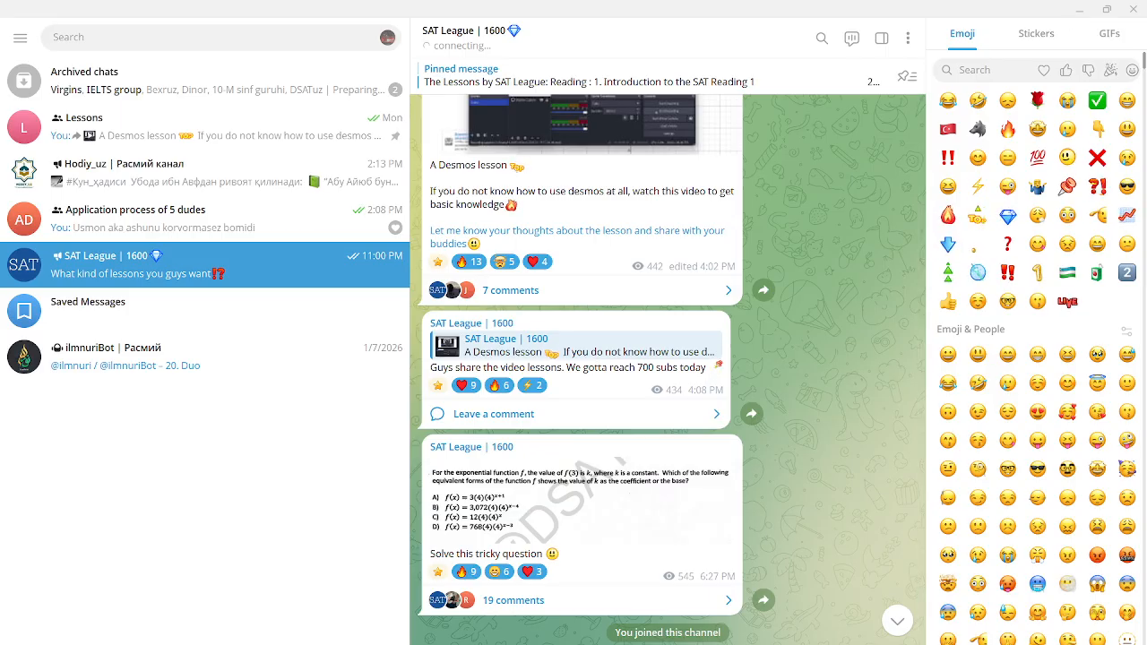
pyautogui.click(691, 643)
pyautogui.moveTo(736, 640)
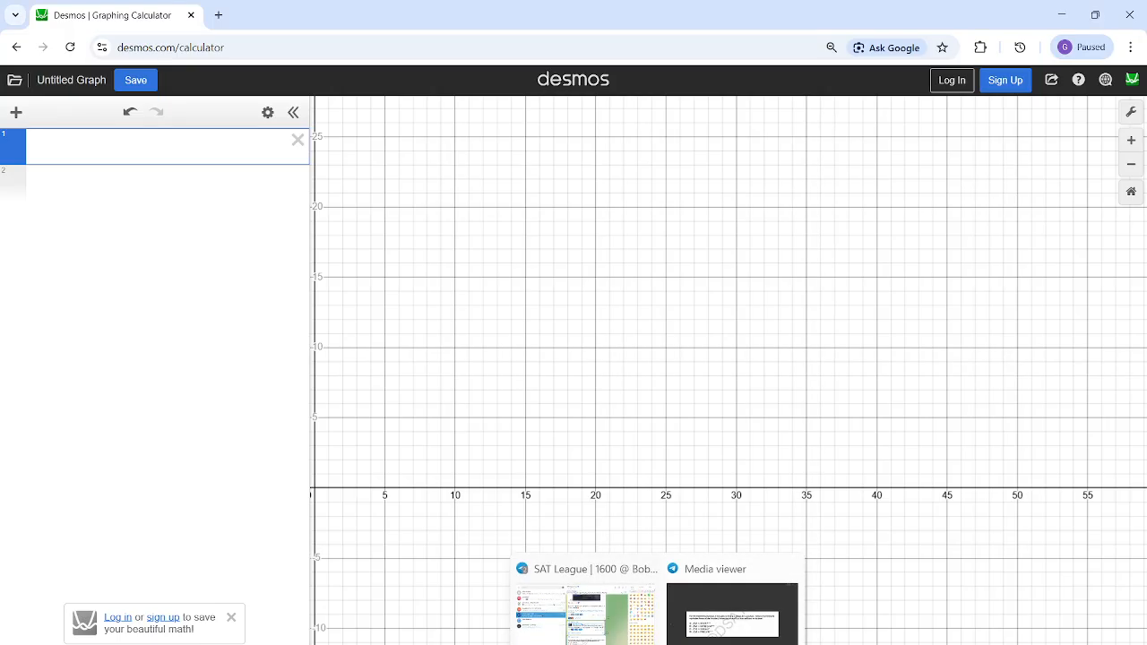
pyautogui.click(733, 619)
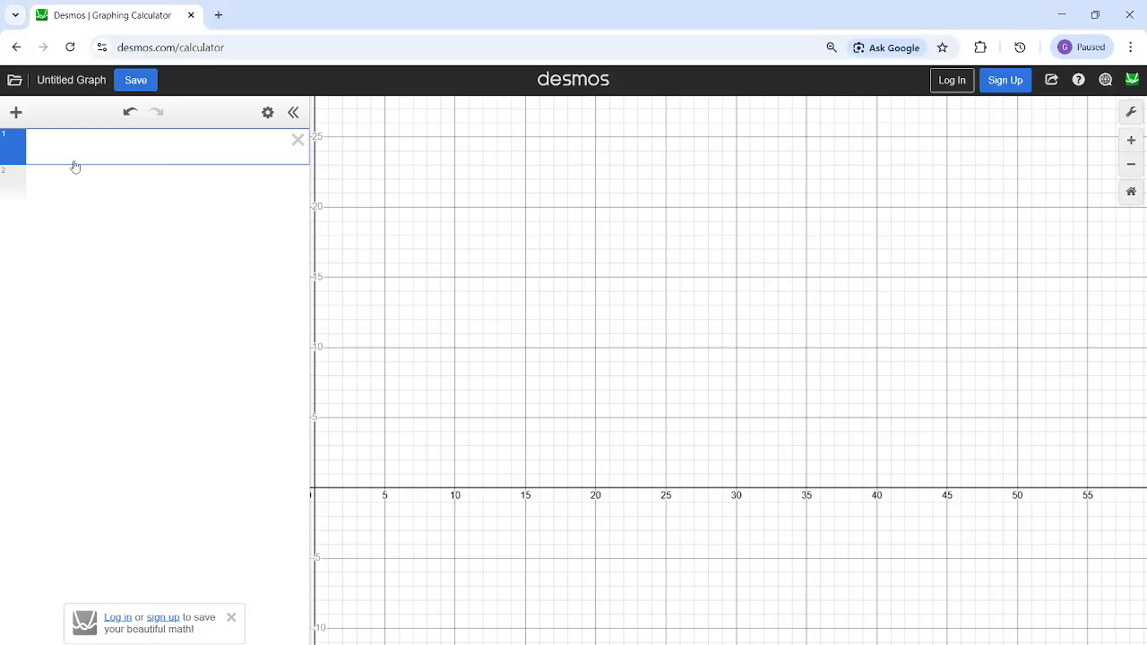
# - Enter f(3)=k on the first expression line and the example f(x)=kx^2 on the second
pyautogui.write('(3)=k')
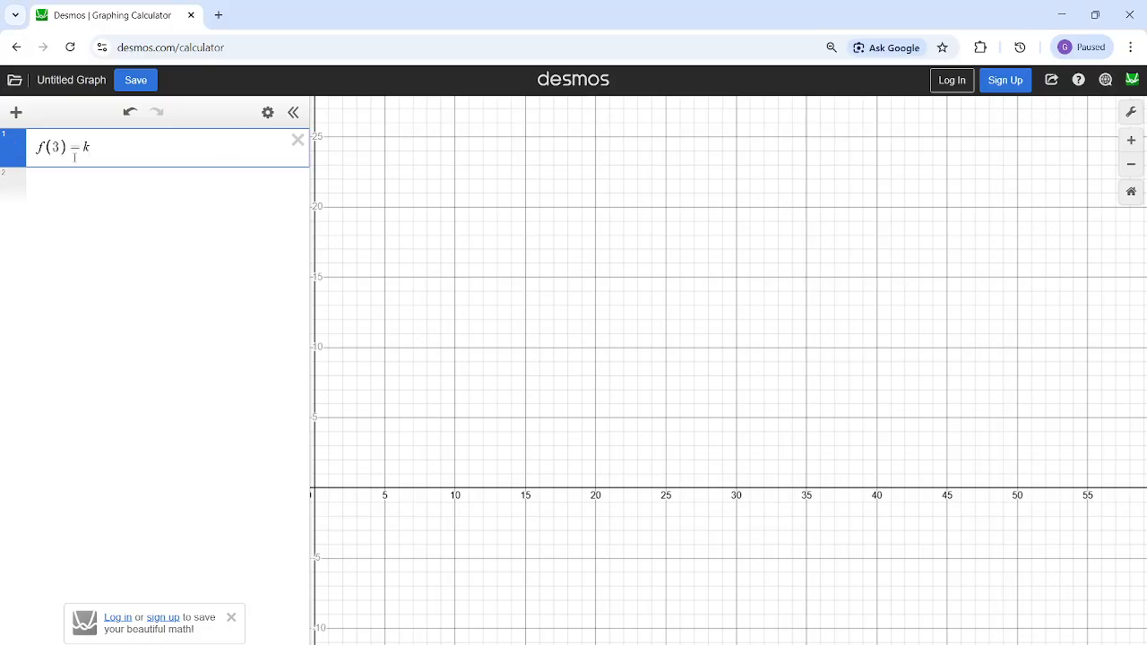
pyautogui.click(102, 180)
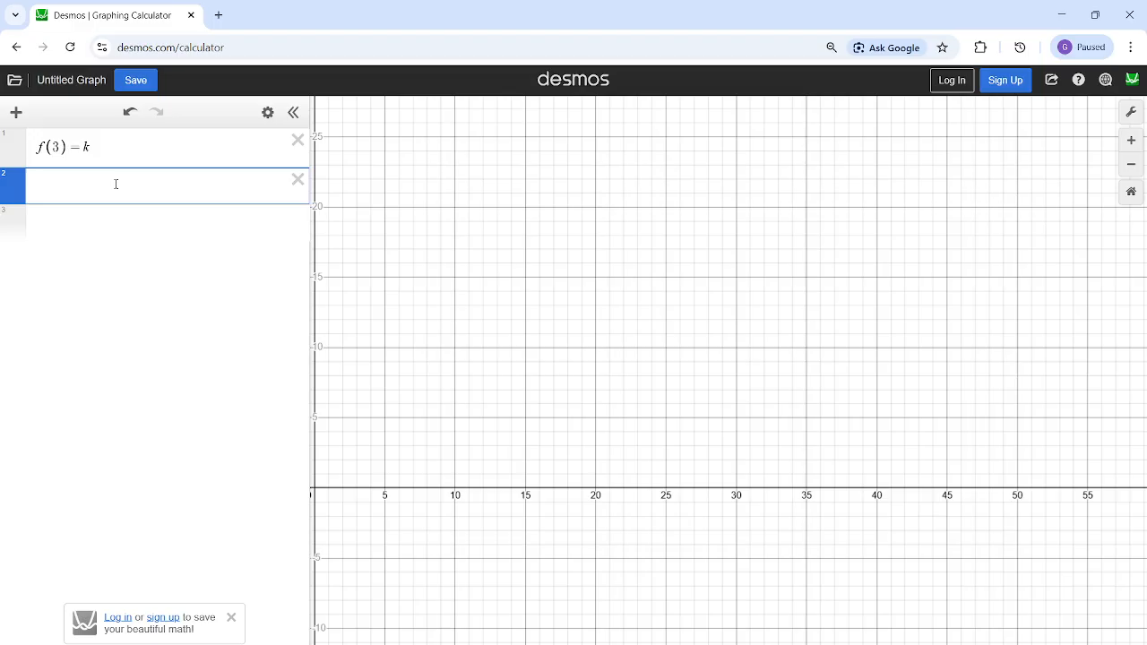
pyautogui.write('f(x')
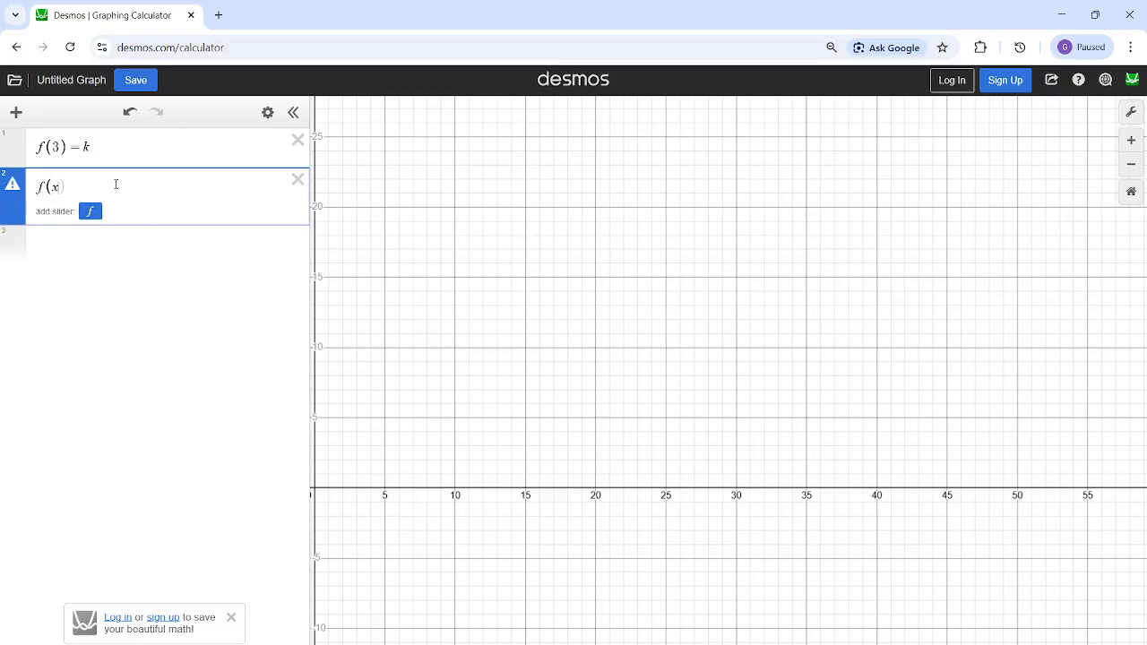
pyautogui.write(')=kx^2')
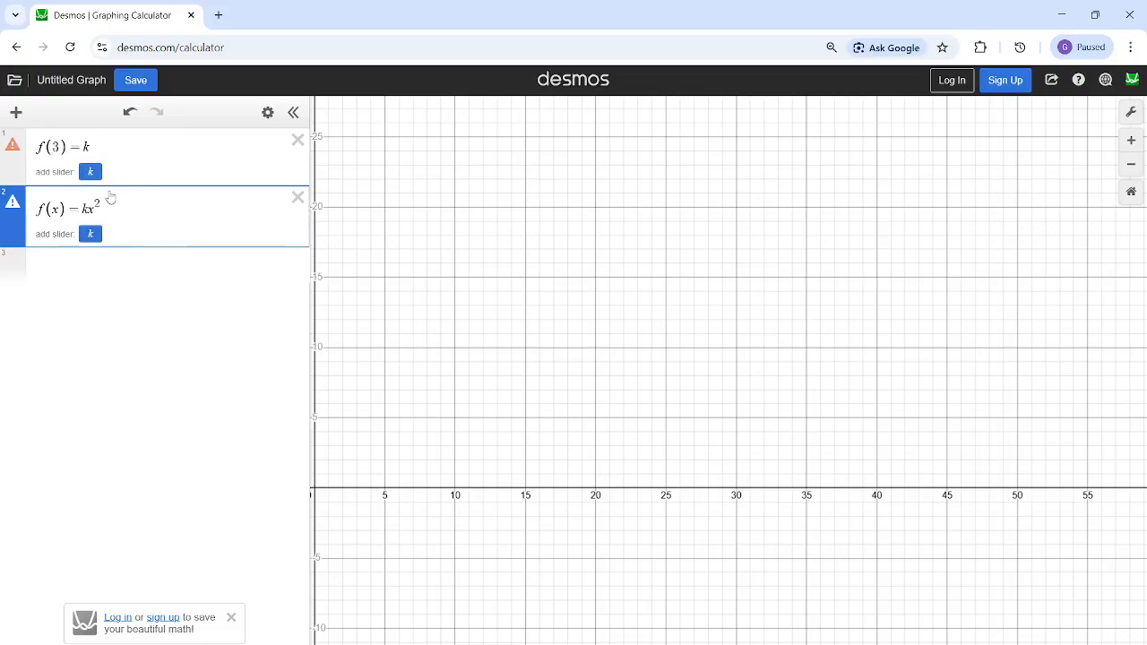
# - Highlight the constant k in both expressions to compare its role as function value and as coefficient
pyautogui.moveTo(103, 205); pyautogui.dragTo(82, 204)
pyautogui.click(124, 215)
pyautogui.click(86, 146)
pyautogui.doubleClick(86, 209)
pyautogui.click(57, 143)
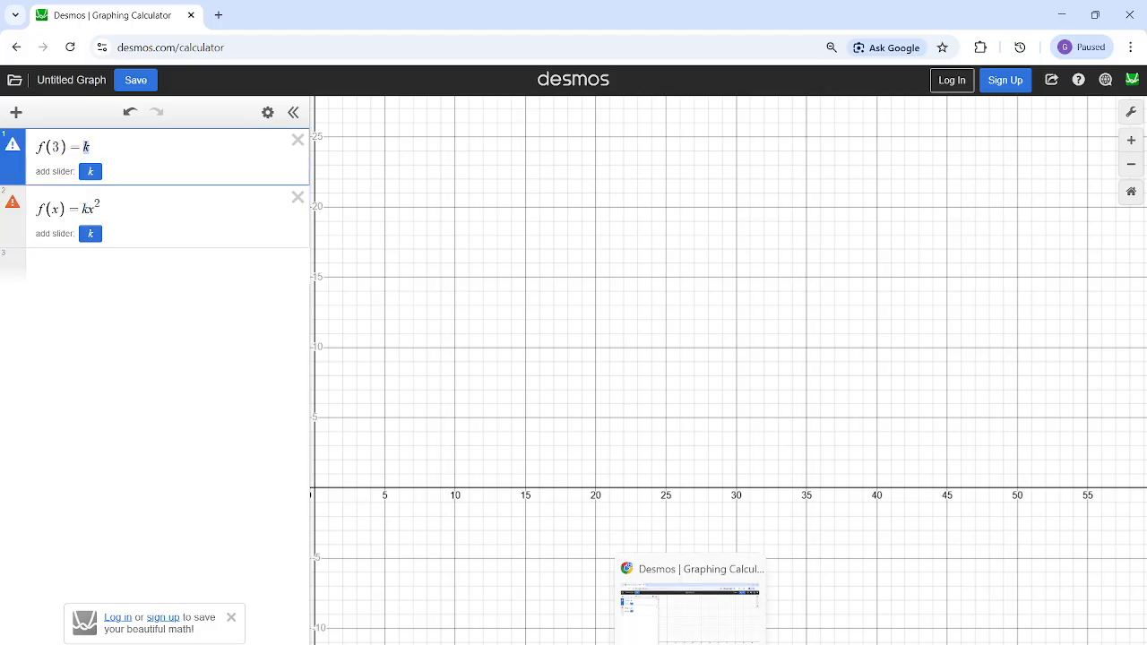
# - Consult the question's answer choices and begin option B on the third line with f(x)=3072(
pyautogui.moveTo(725, 644)
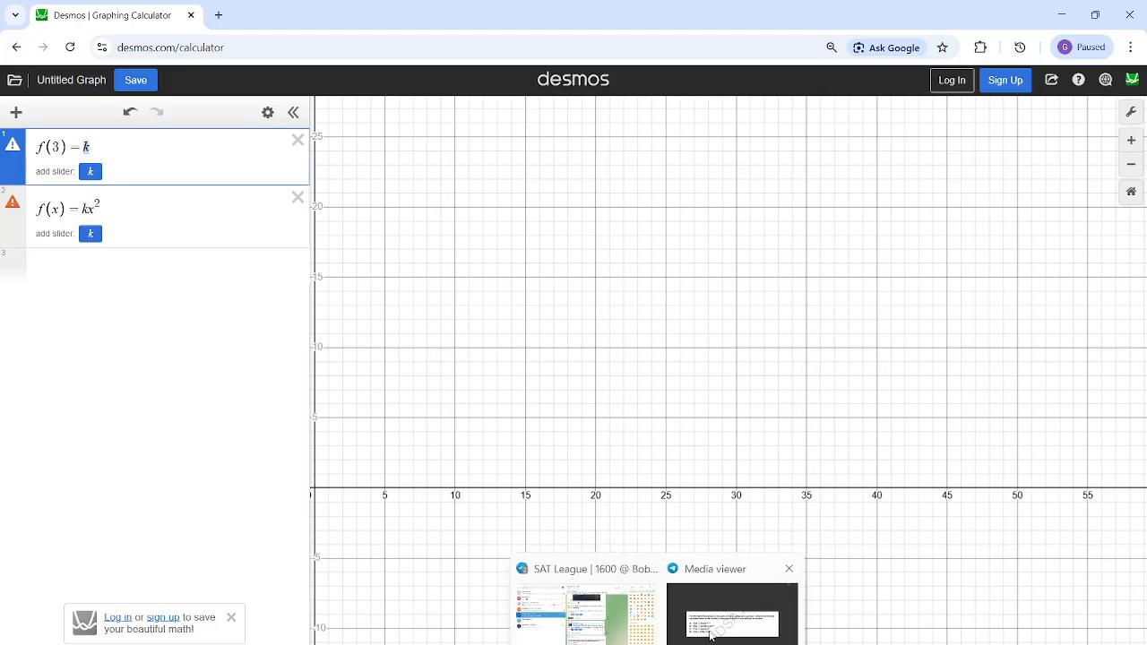
pyautogui.click(735, 619)
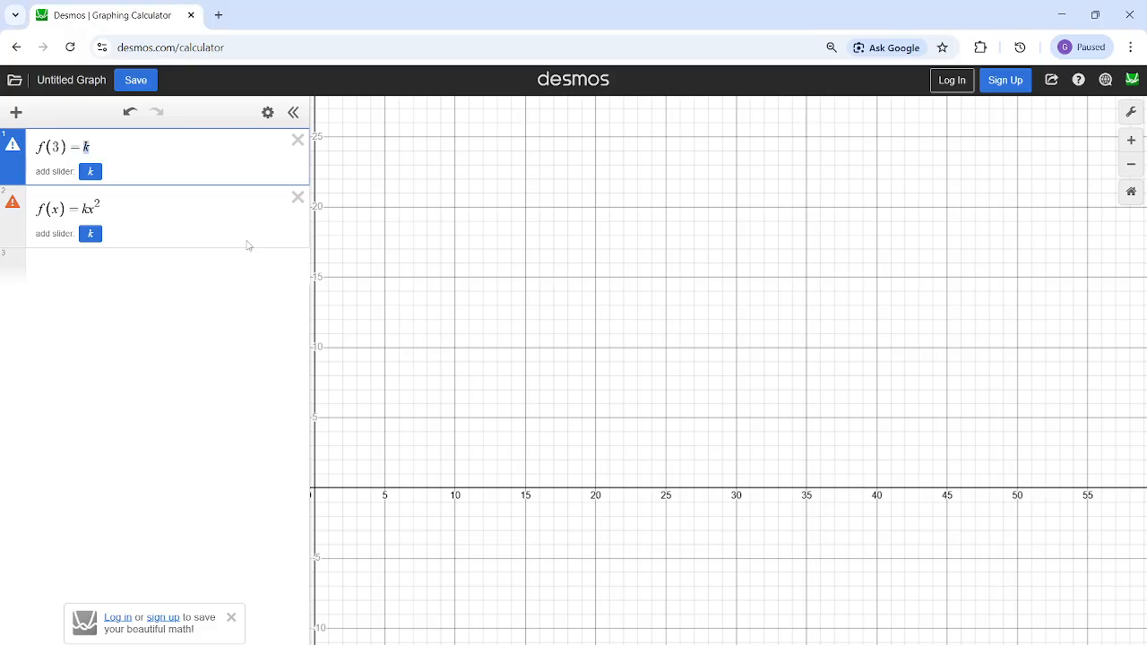
pyautogui.click(114, 253)
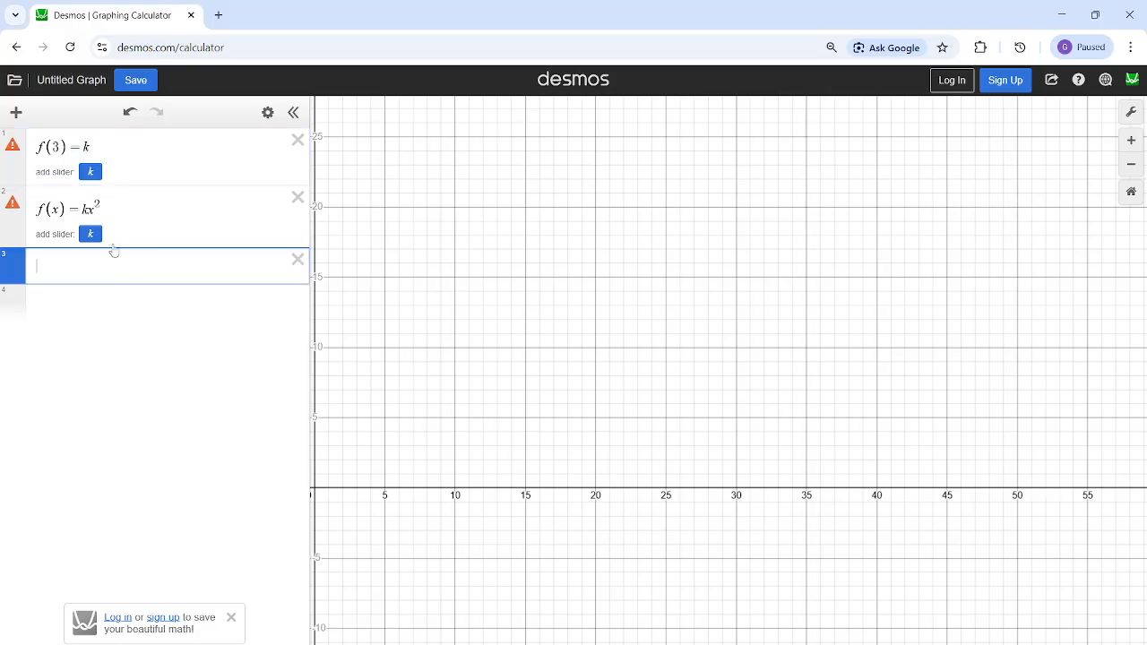
pyautogui.write('f(x)')
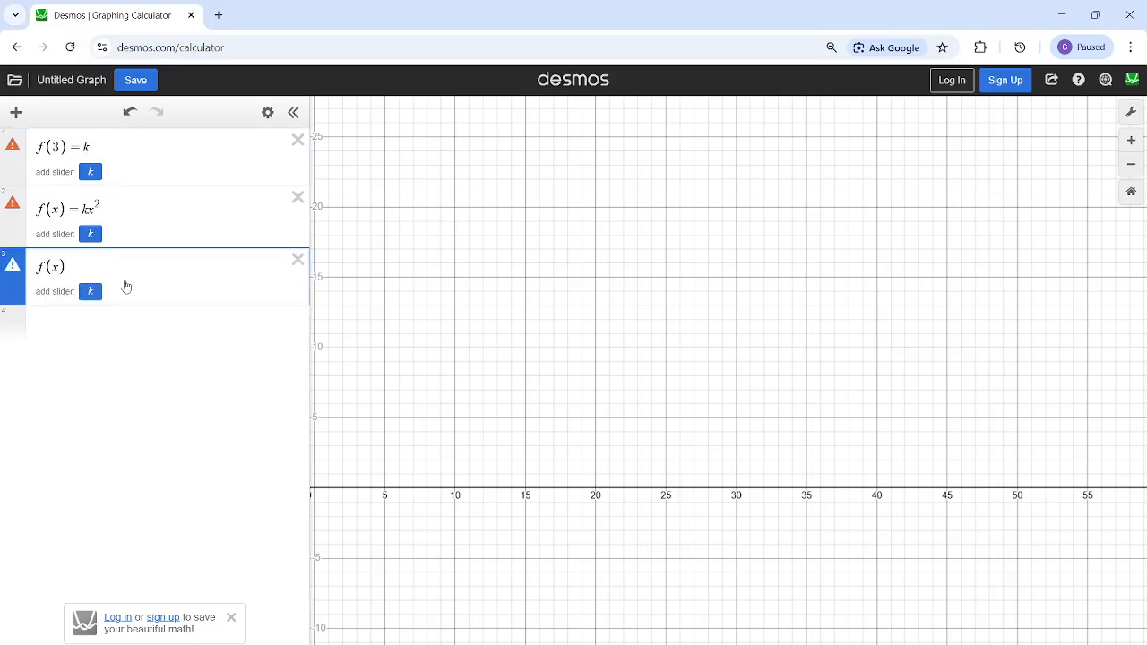
pyautogui.moveTo(659, 644)
pyautogui.click(731, 614)
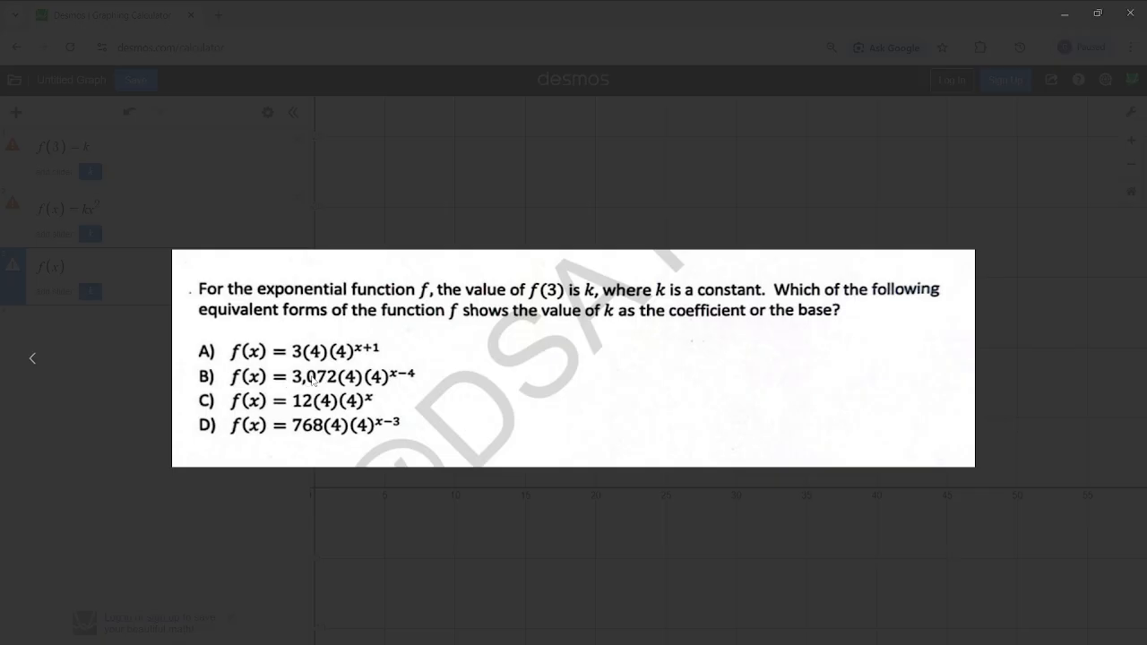
pyautogui.click(1063, 18)
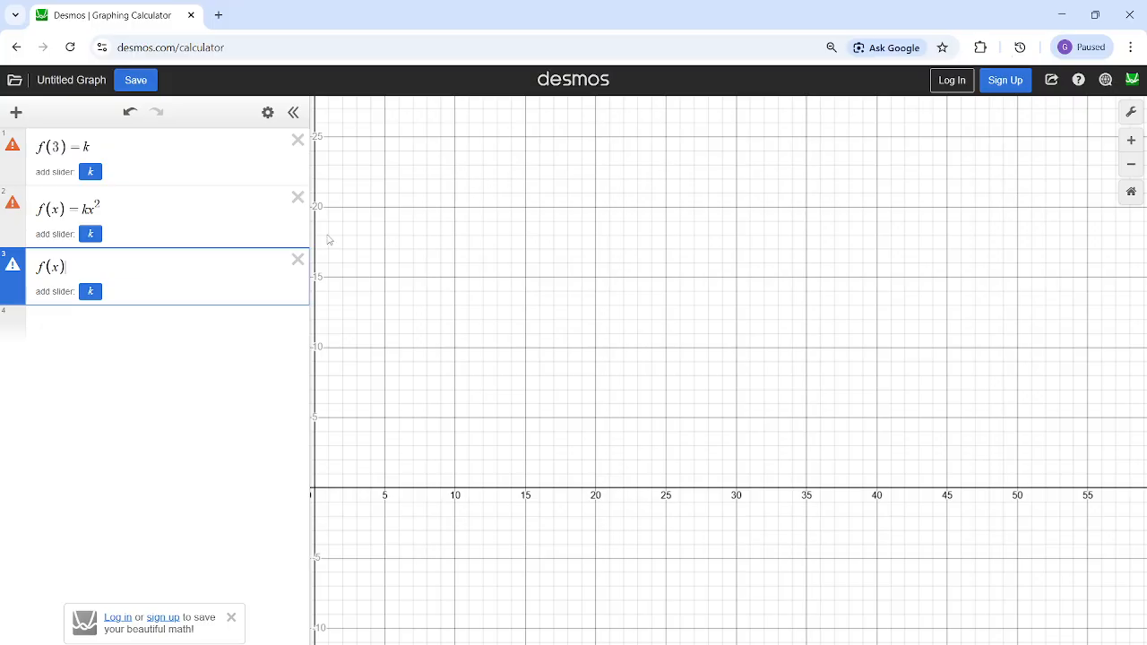
pyautogui.write('=30')
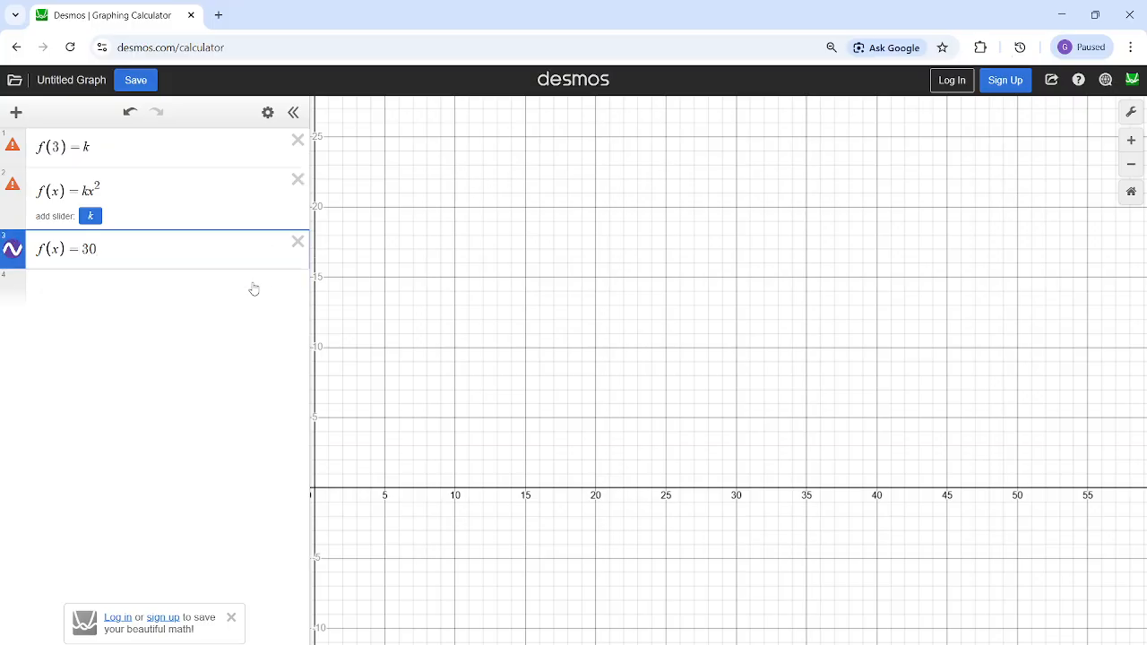
pyautogui.write('72(')
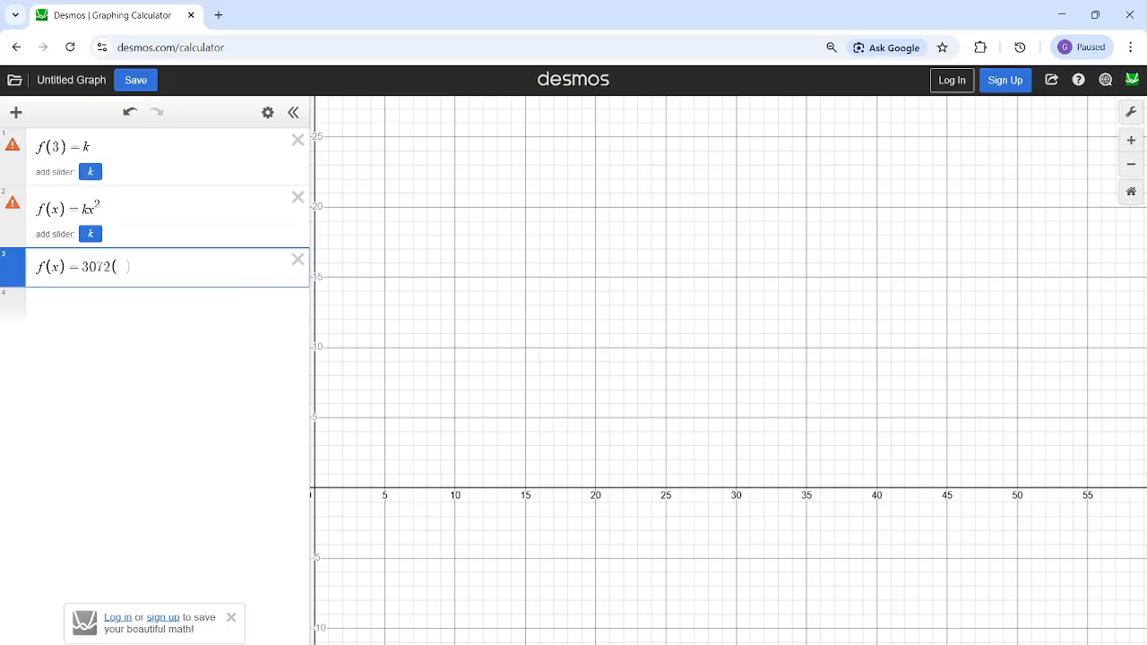
# - Check option B in the question image again and complete the third line as f(x)=3072(4)(4)^x-4
pyautogui.moveTo(658, 643)
pyautogui.click(733, 616)
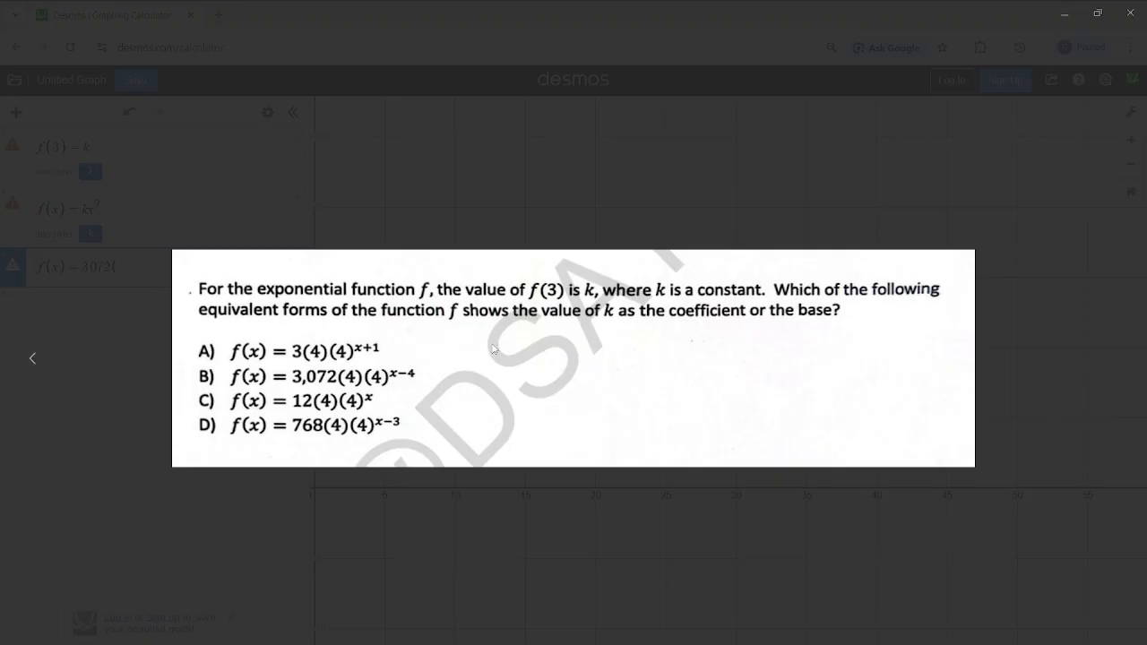
pyautogui.click(1064, 14)
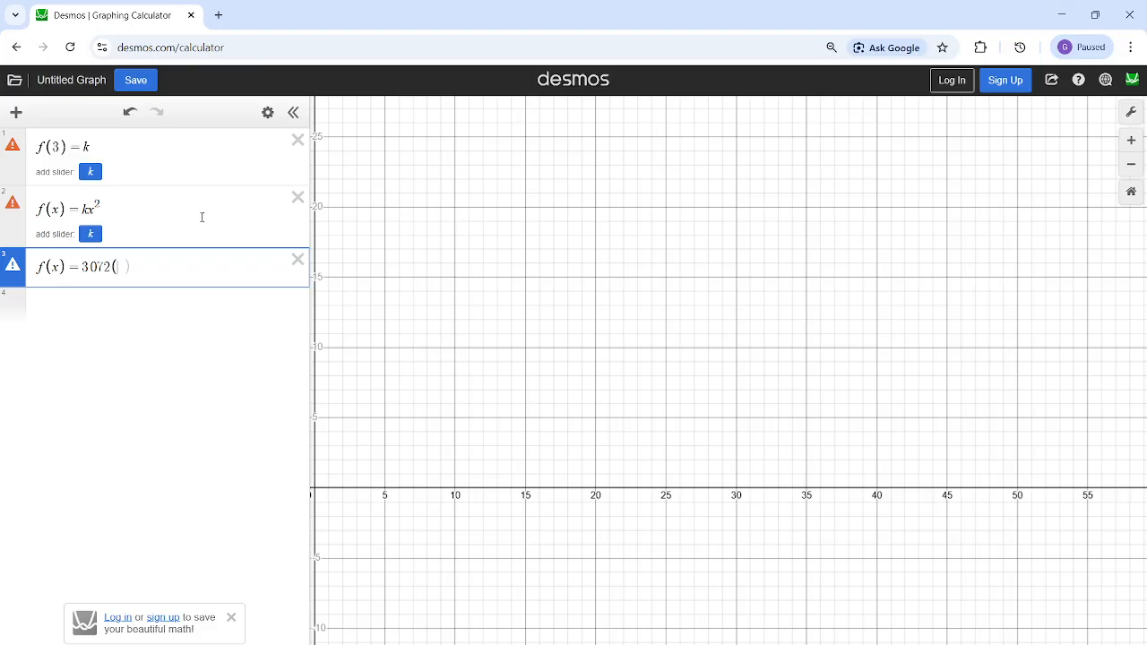
pyautogui.write('4)(4')
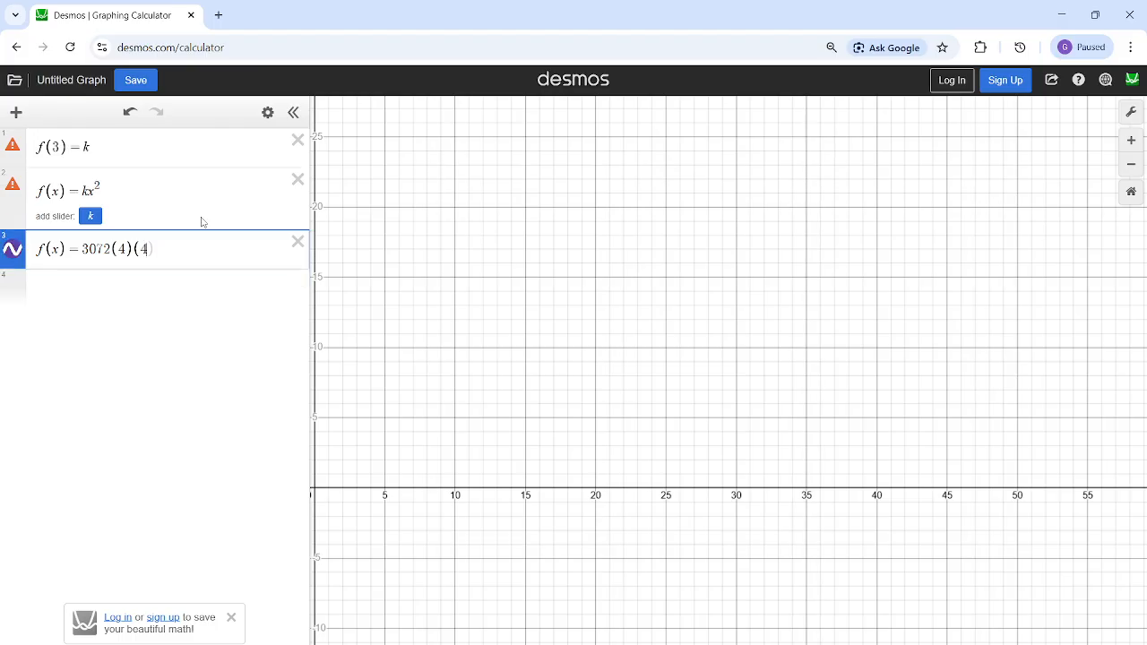
pyautogui.write(')^x')
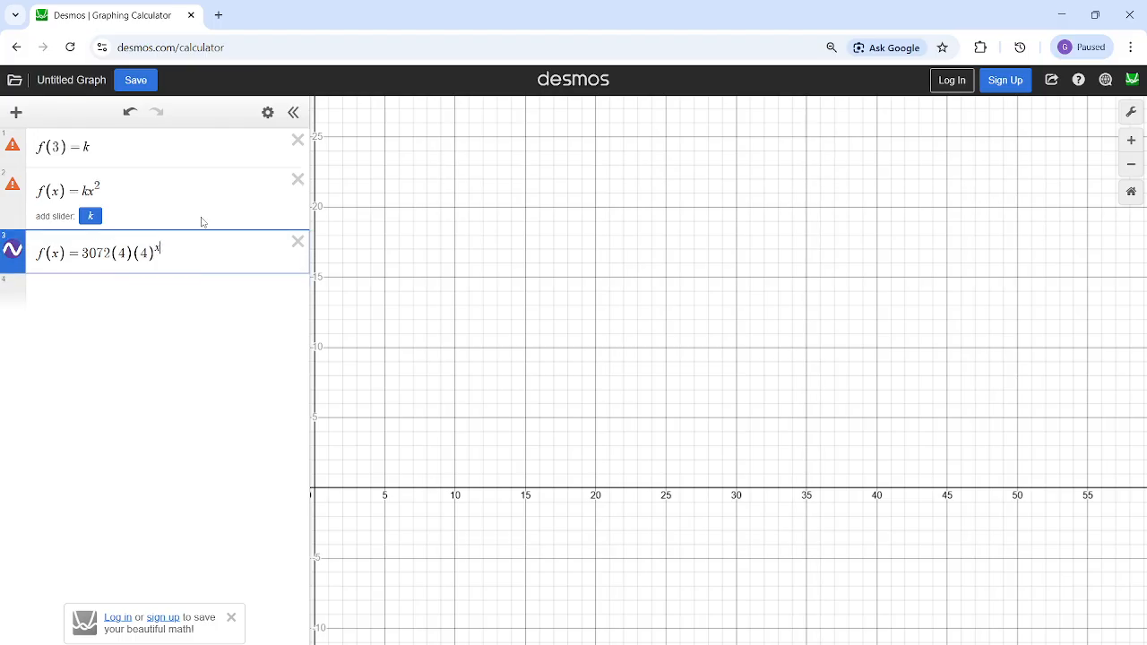
pyautogui.press('Right')
pyautogui.write('-4')
pyautogui.moveTo(43, 248); pyautogui.dragTo(186, 253)
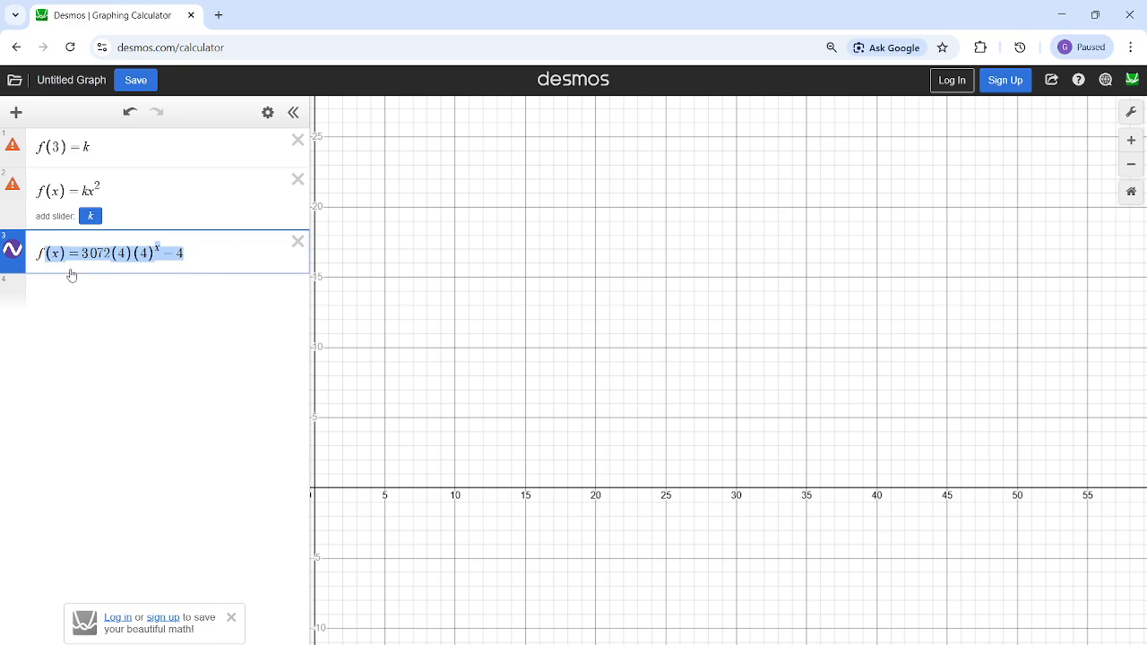
# - Add f(3) on the fourth line and append a prime mark to each of the first two expressions
pyautogui.click(65, 285)
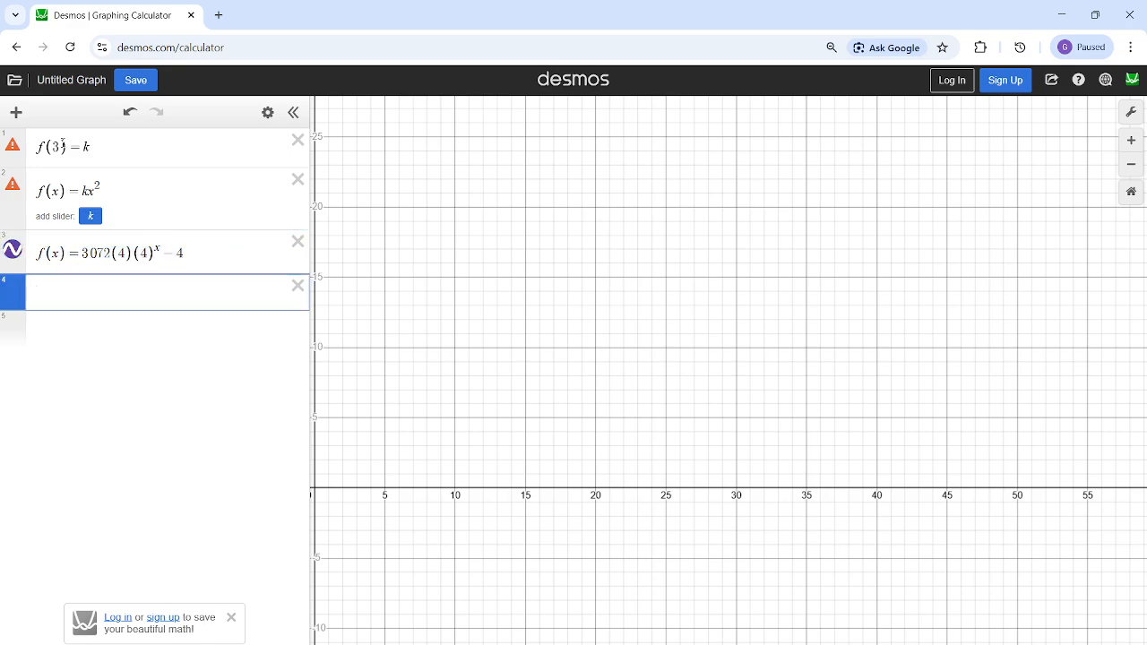
pyautogui.click(61, 143)
pyautogui.click(55, 282)
pyautogui.write('f(3')
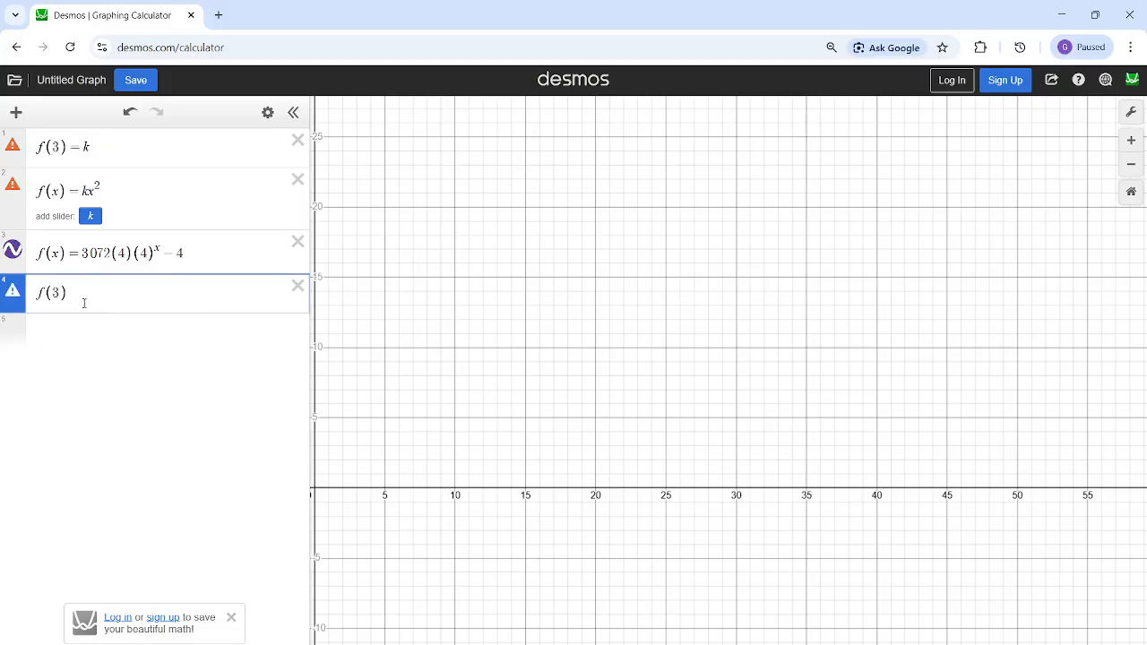
pyautogui.click(115, 145)
pyautogui.click(120, 186)
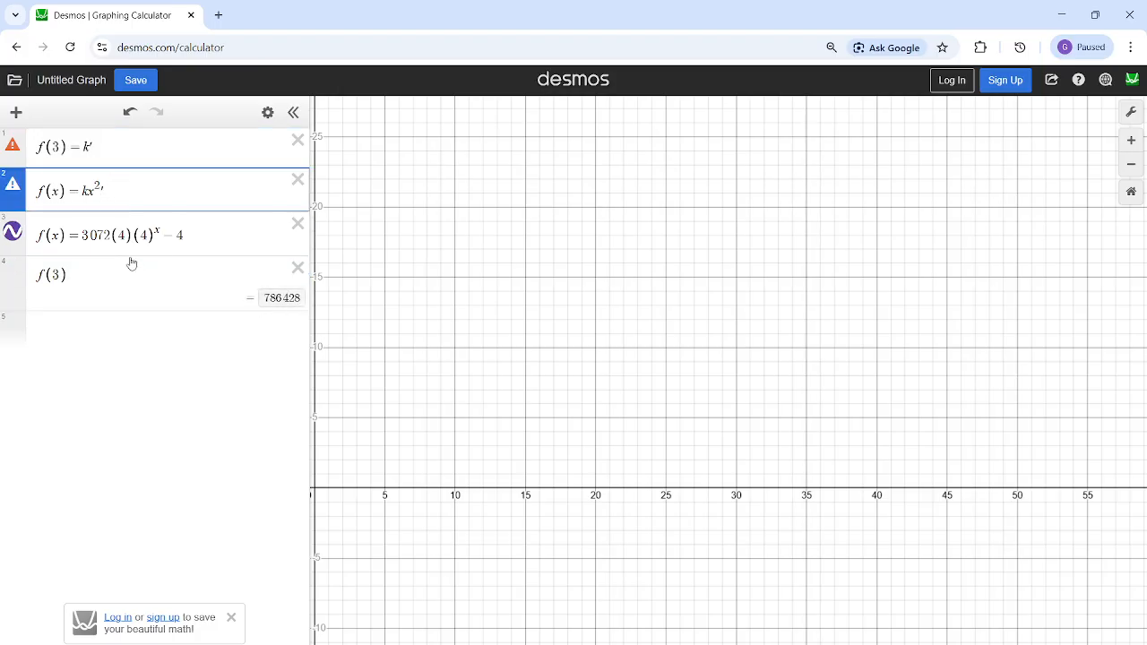
# - Correct the third expression so its exponent is (x-4), giving f(x)=3072(4)(4)^(x-4)
pyautogui.click(189, 233)
pyautogui.press('BackSpace')
pyautogui.press('BackSpace')
pyautogui.press('BackSpace')
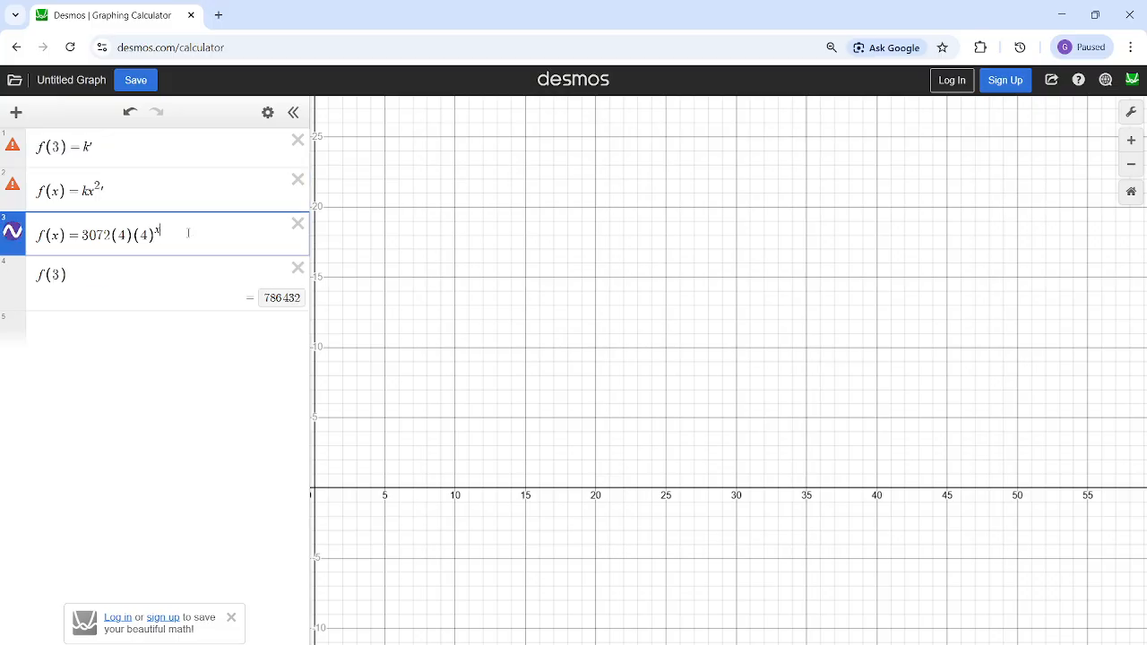
pyautogui.write('x-4')
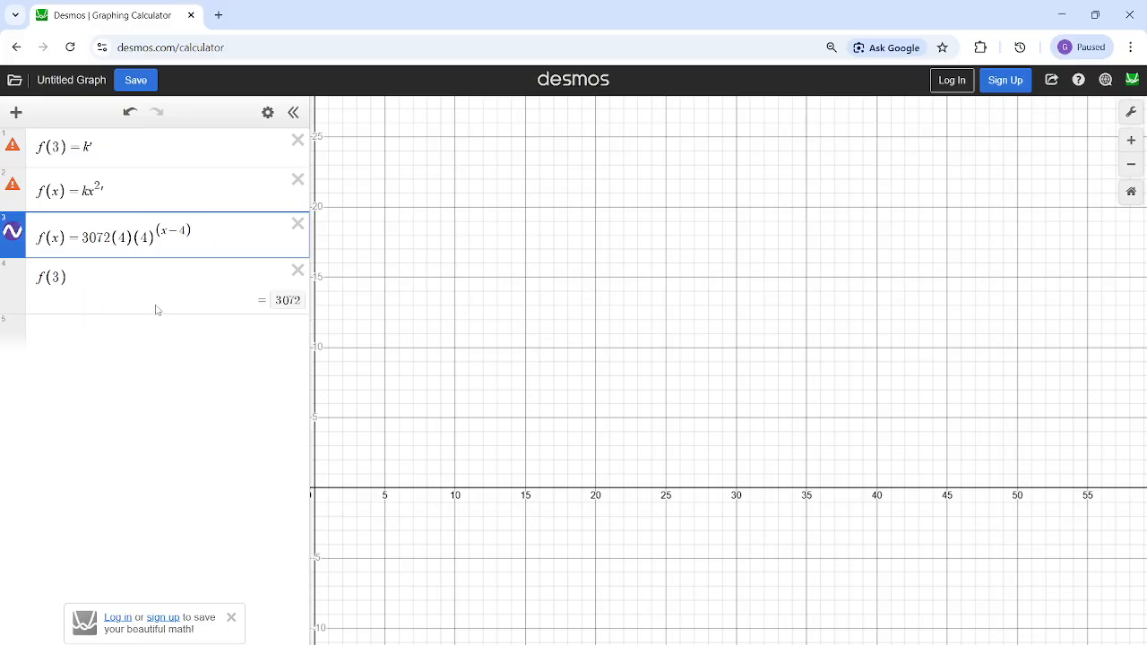
# - Highlight f(3) and its computed result to compare it with the coefficient of the third expression
pyautogui.doubleClick(66, 279)
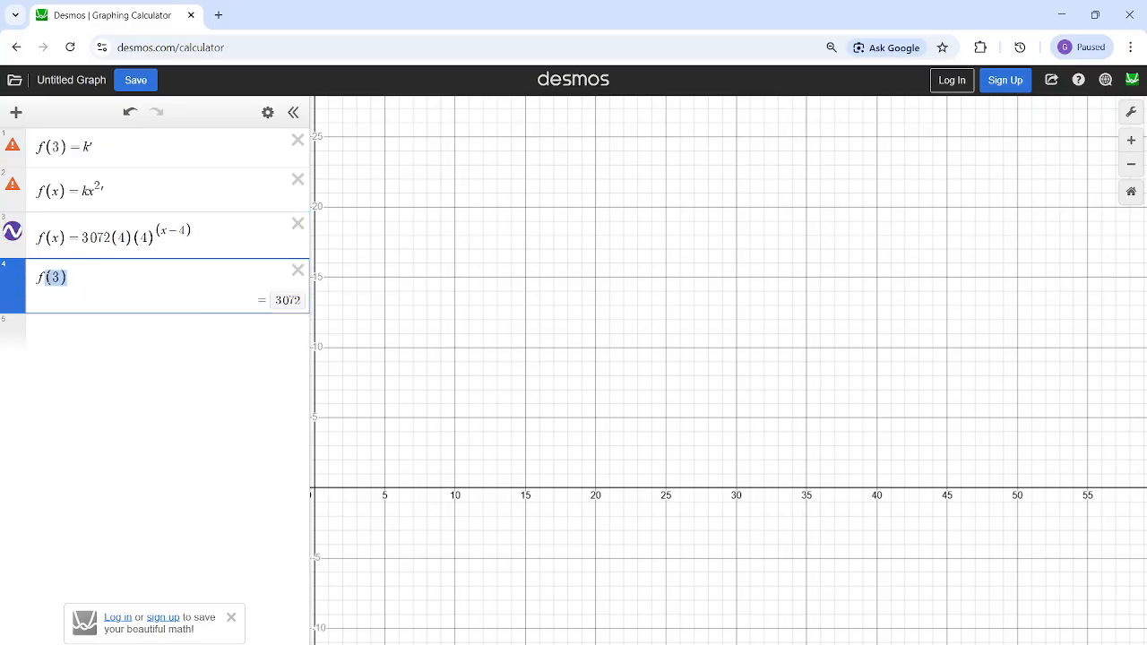
pyautogui.click(290, 306)
pyautogui.click(226, 328)
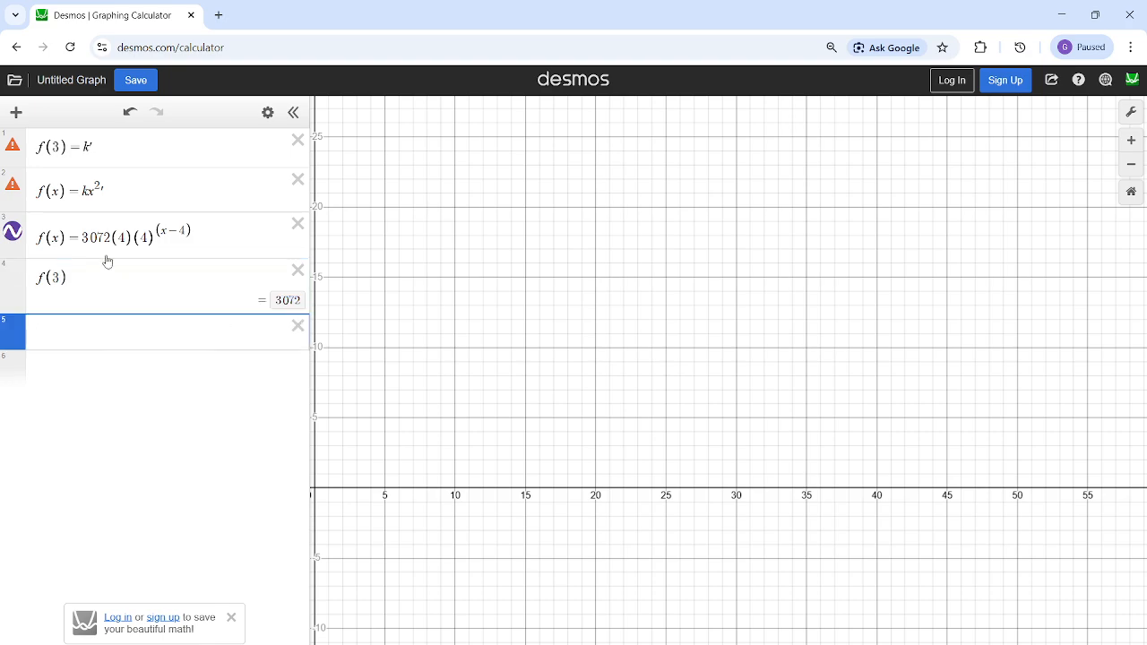
pyautogui.click(279, 303)
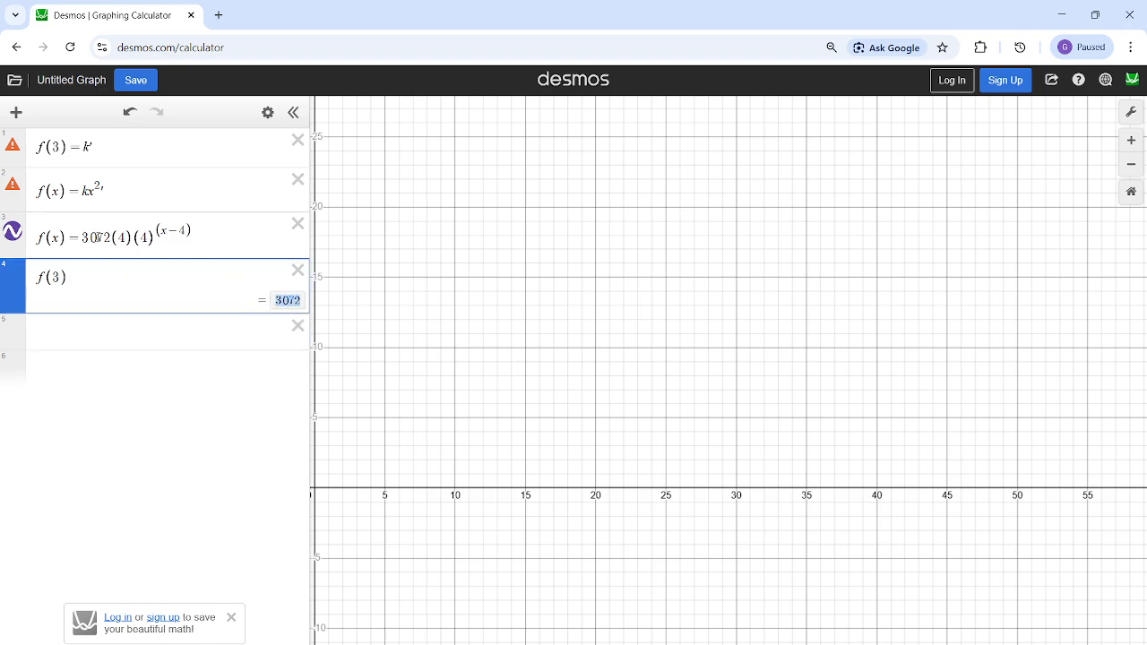
# - Highlight the coefficient 3072 in the third expression and compare it with option B in the question image
pyautogui.moveTo(102, 238)
pyautogui.mouseDown()
pyautogui.moveTo(91, 237)
pyautogui.moveTo(112, 238)
pyautogui.moveTo(91, 240)
pyautogui.mouseUp()
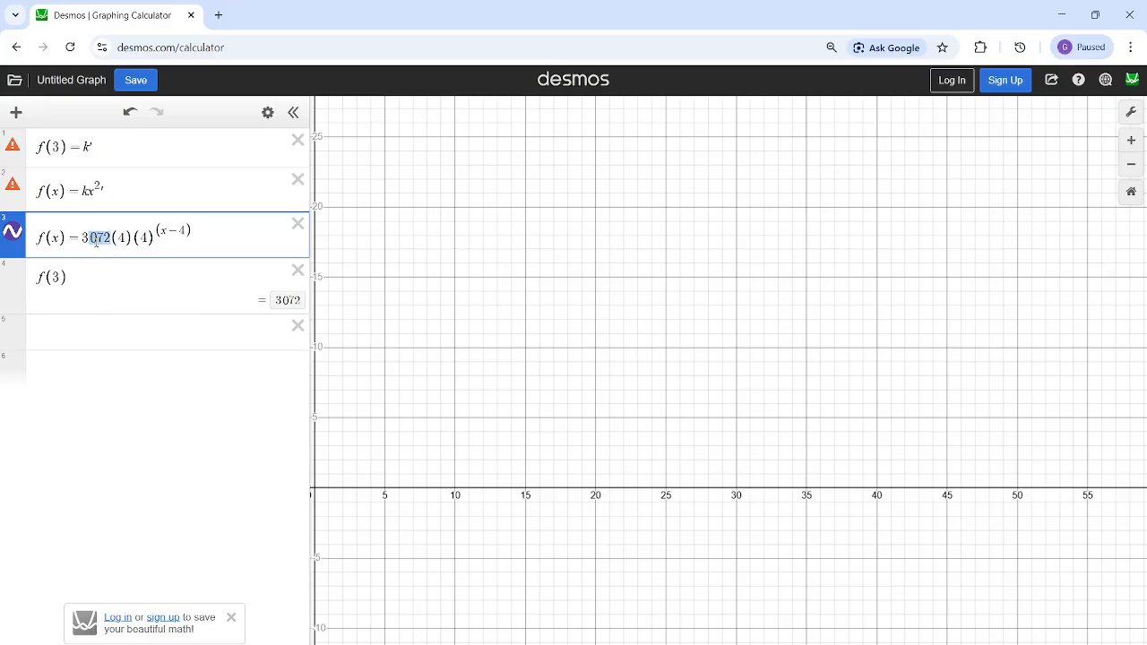
pyautogui.moveTo(111, 238); pyautogui.dragTo(79, 225)
pyautogui.click(678, 615)
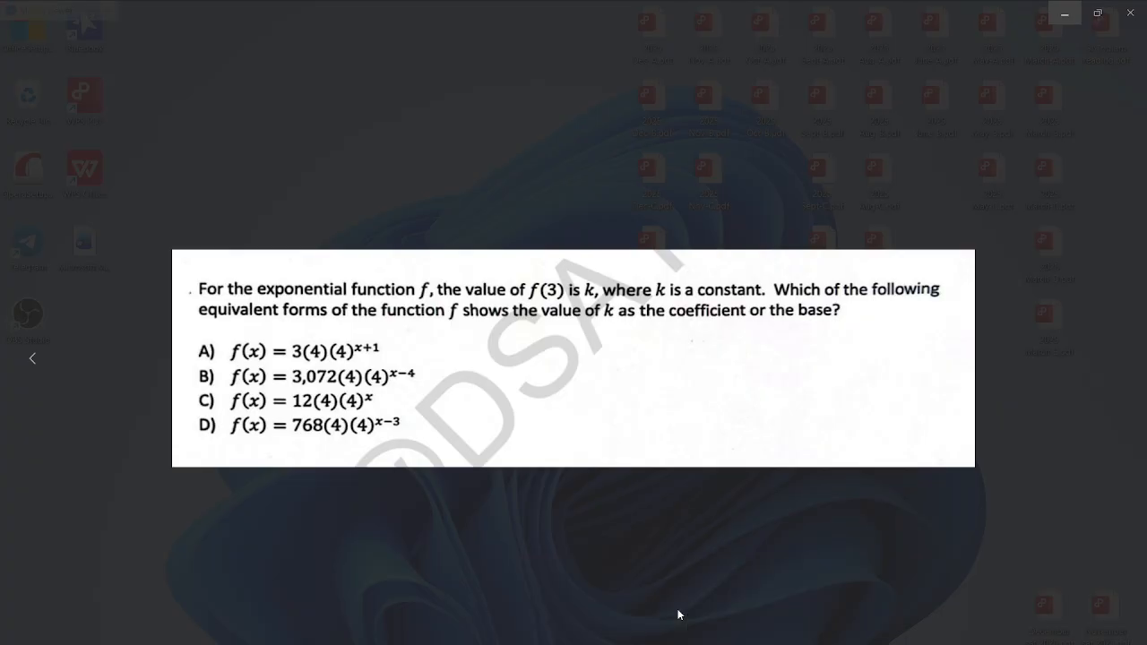
pyautogui.click(1066, 13)
pyautogui.moveTo(99, 235)
pyautogui.mouseDown()
pyautogui.moveTo(82, 237)
pyautogui.moveTo(111, 239)
pyautogui.mouseUp()
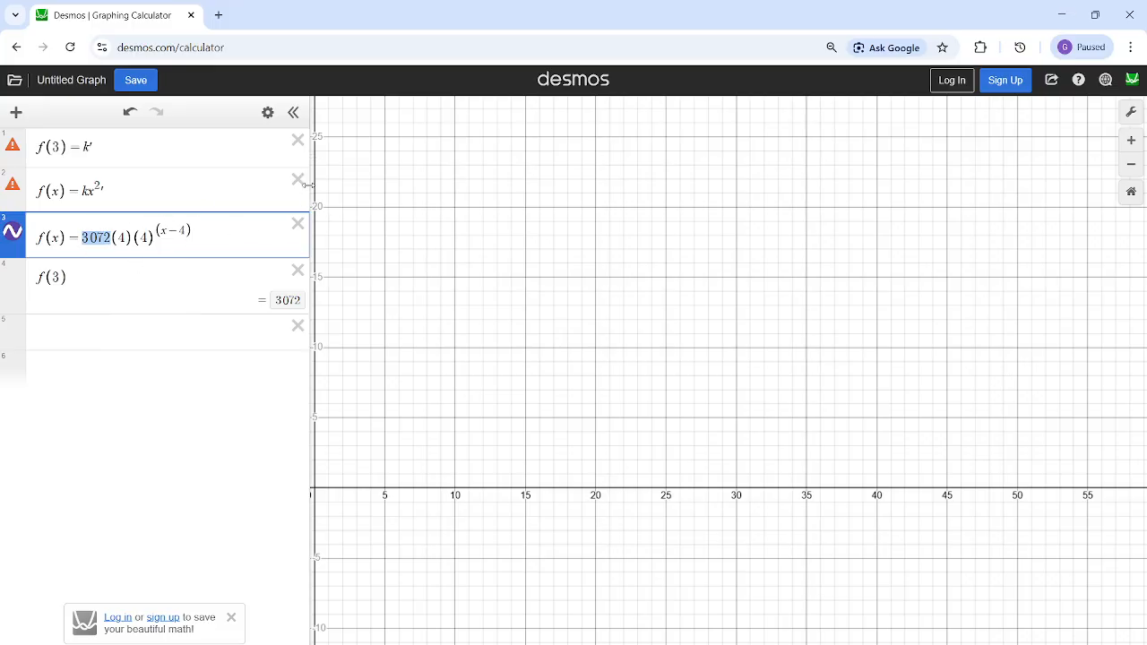
# - Select the empty fifth line and review the remaining answer options in the question image on Telegram
pyautogui.click(168, 359)
pyautogui.click(217, 347)
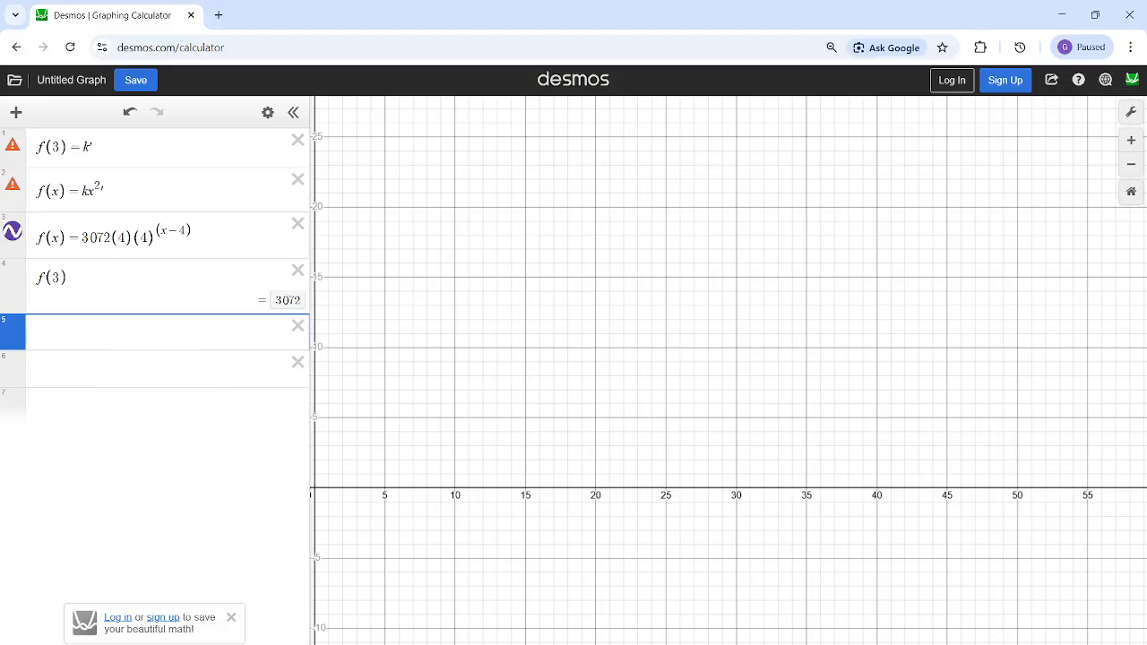
pyautogui.click(691, 644)
pyautogui.moveTo(657, 644)
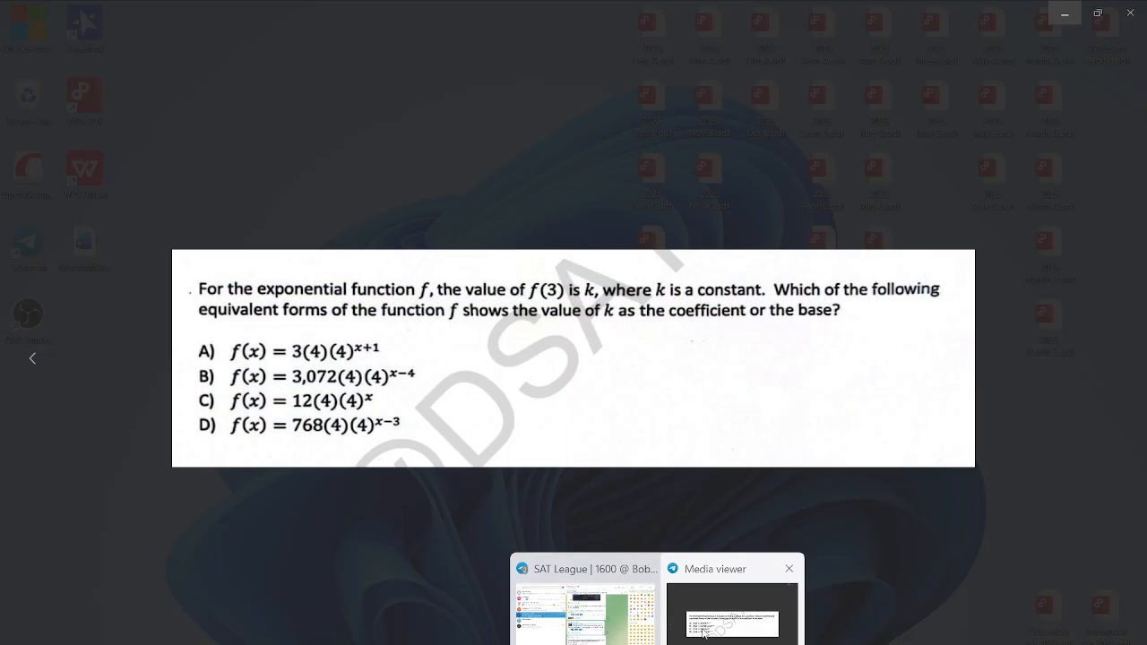
pyautogui.click(732, 613)
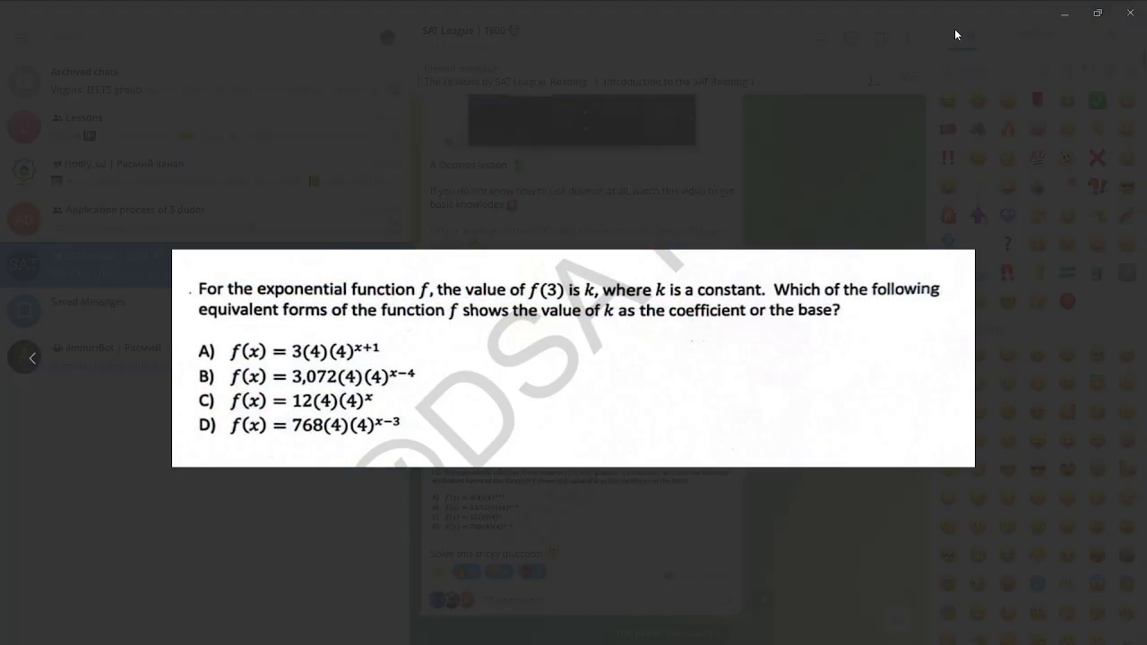
pyautogui.click(1066, 14)
pyautogui.click(691, 644)
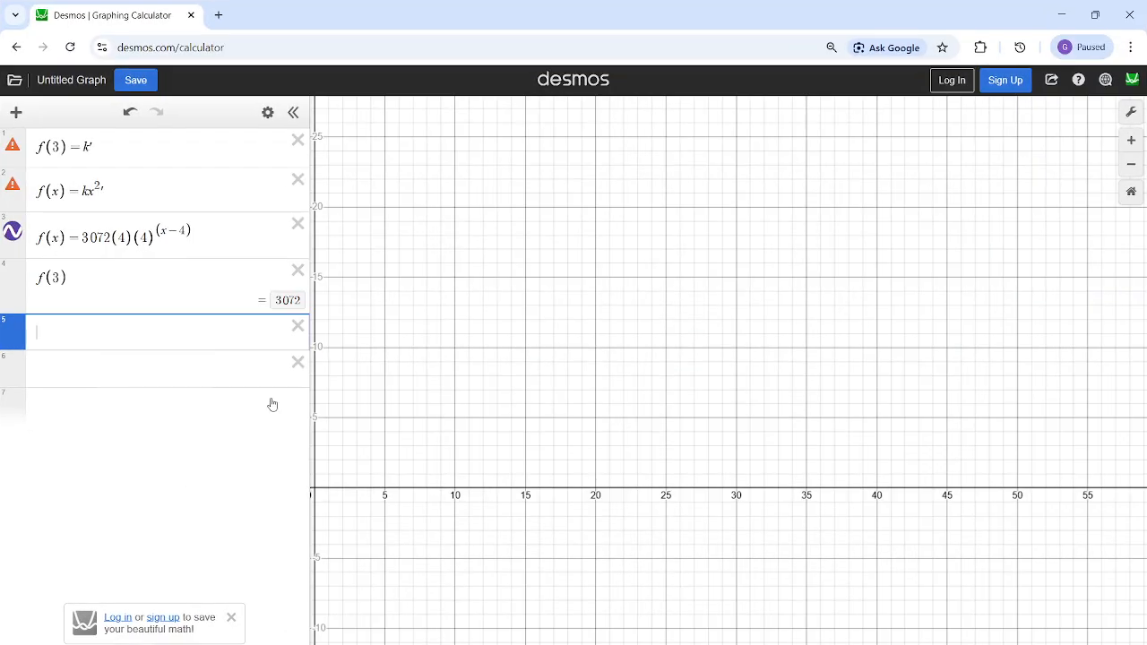
# - Start the fifth line as f(x)=768(, taking the coefficient from option D in the question image
pyautogui.write('f(')
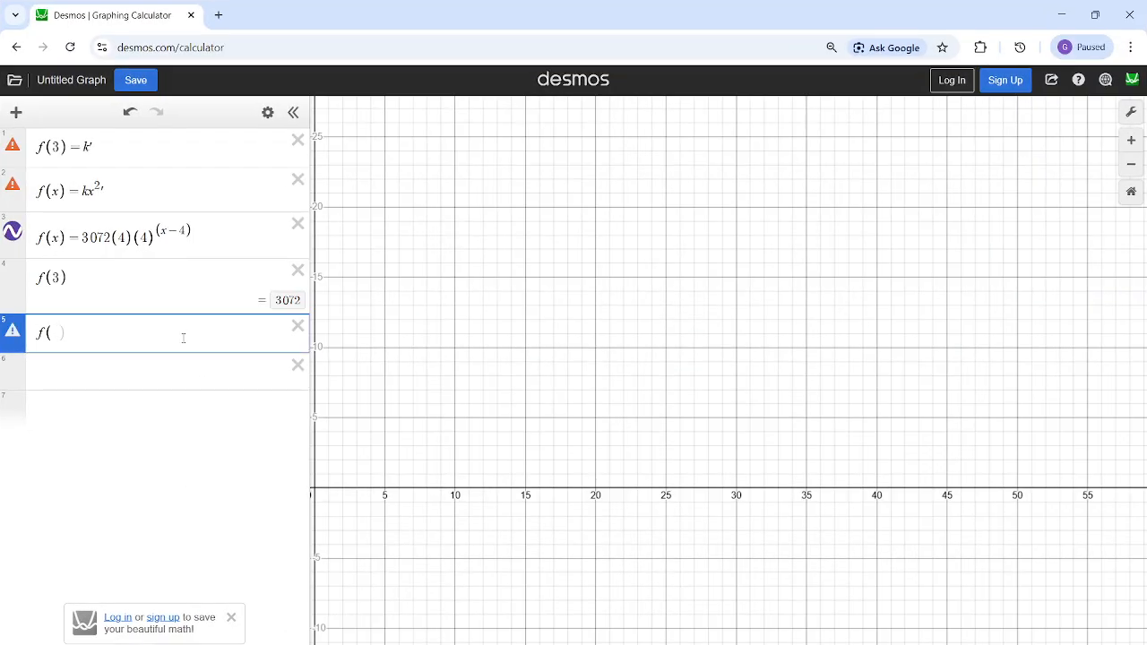
pyautogui.write('x)=')
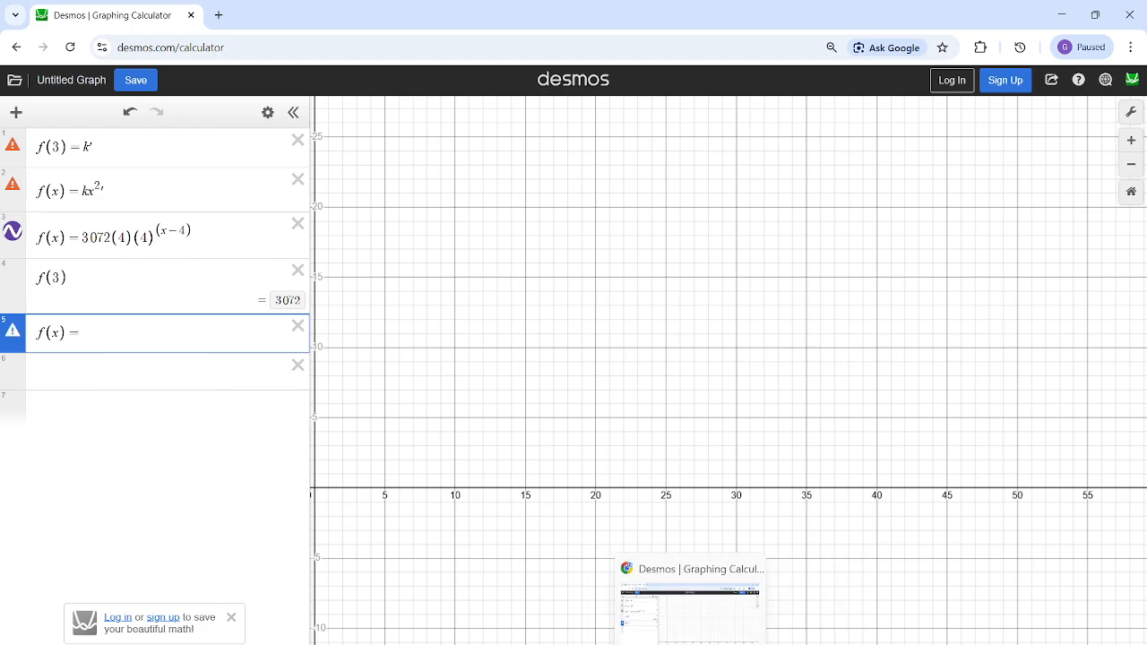
pyautogui.moveTo(657, 644)
pyautogui.click(710, 623)
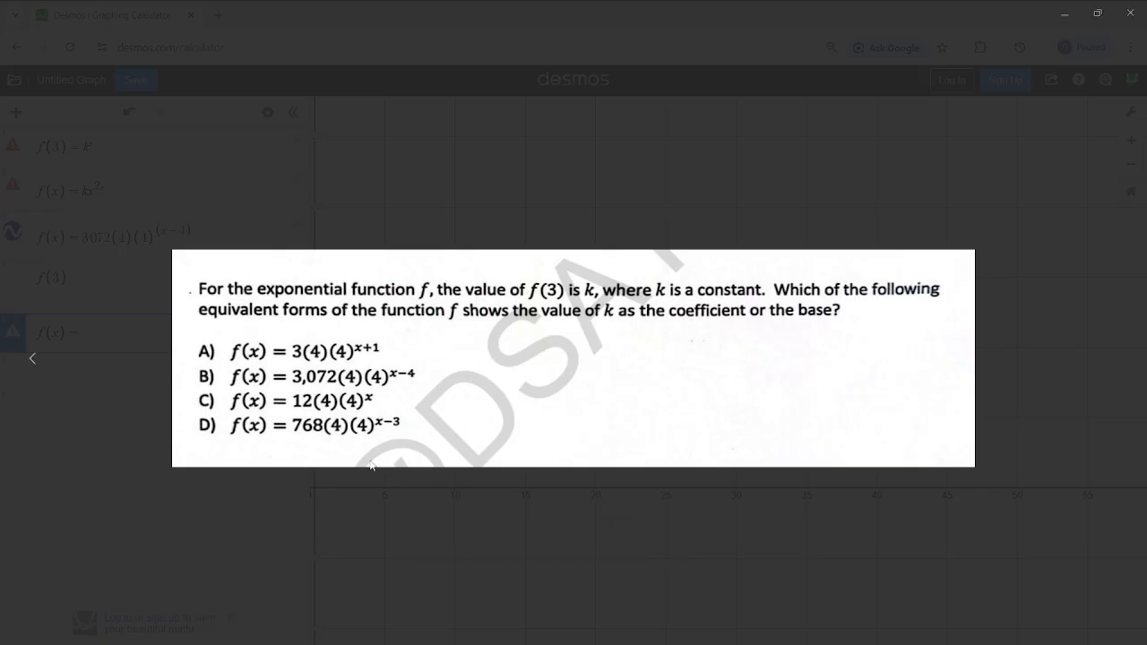
pyautogui.click(1064, 13)
pyautogui.write('68(')
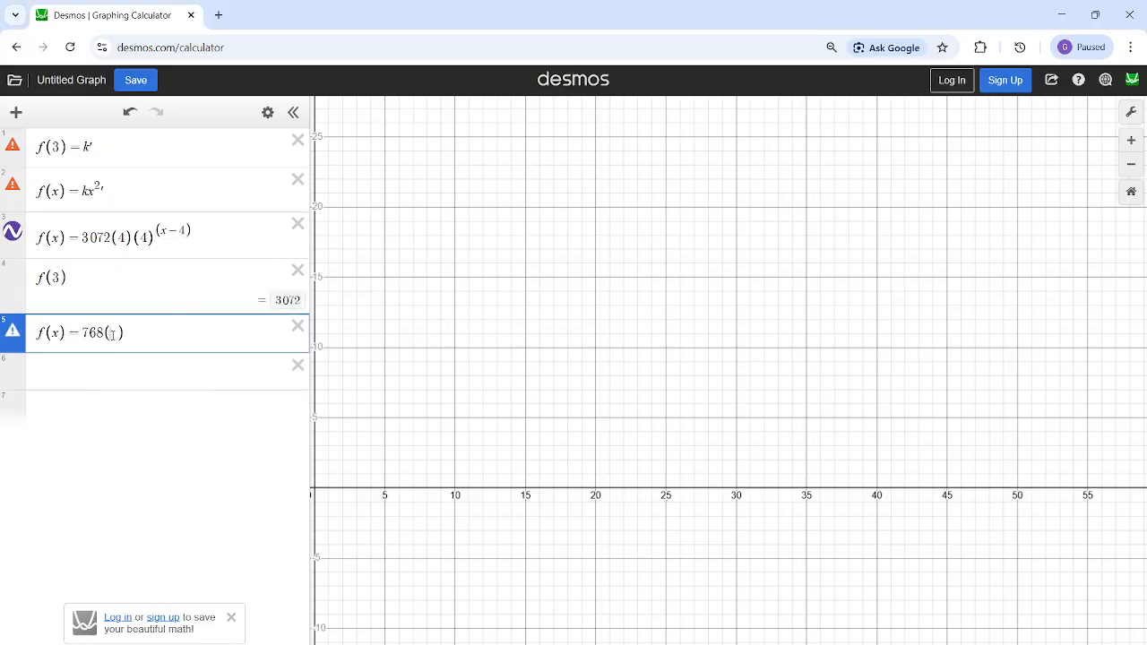
# - Recheck option D in the question image and complete the fifth expression as f(x)=768(4)(4)^(x-3)
pyautogui.moveTo(657, 644)
pyautogui.click(731, 619)
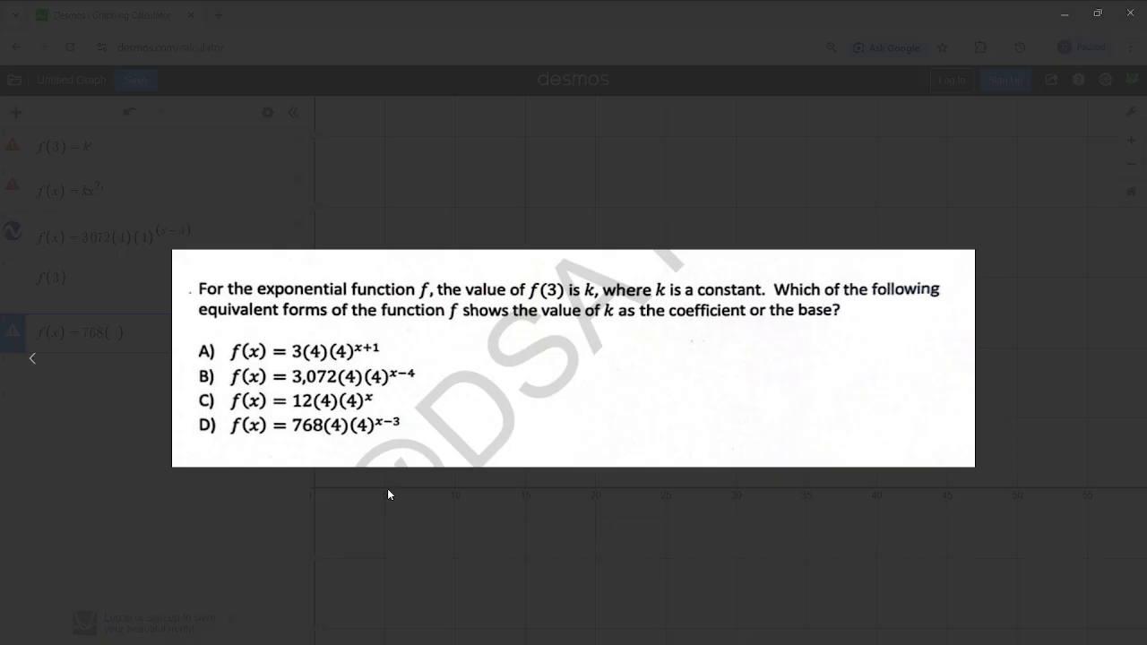
pyautogui.click(1064, 13)
pyautogui.write('4)')
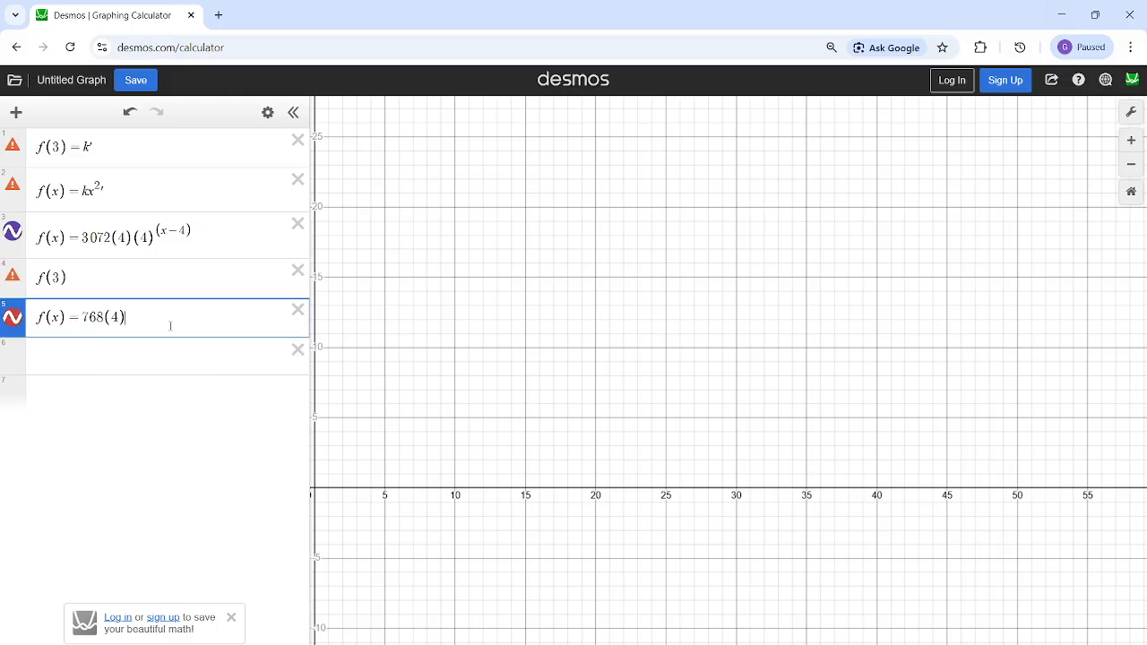
pyautogui.write('(4)^(x-3')
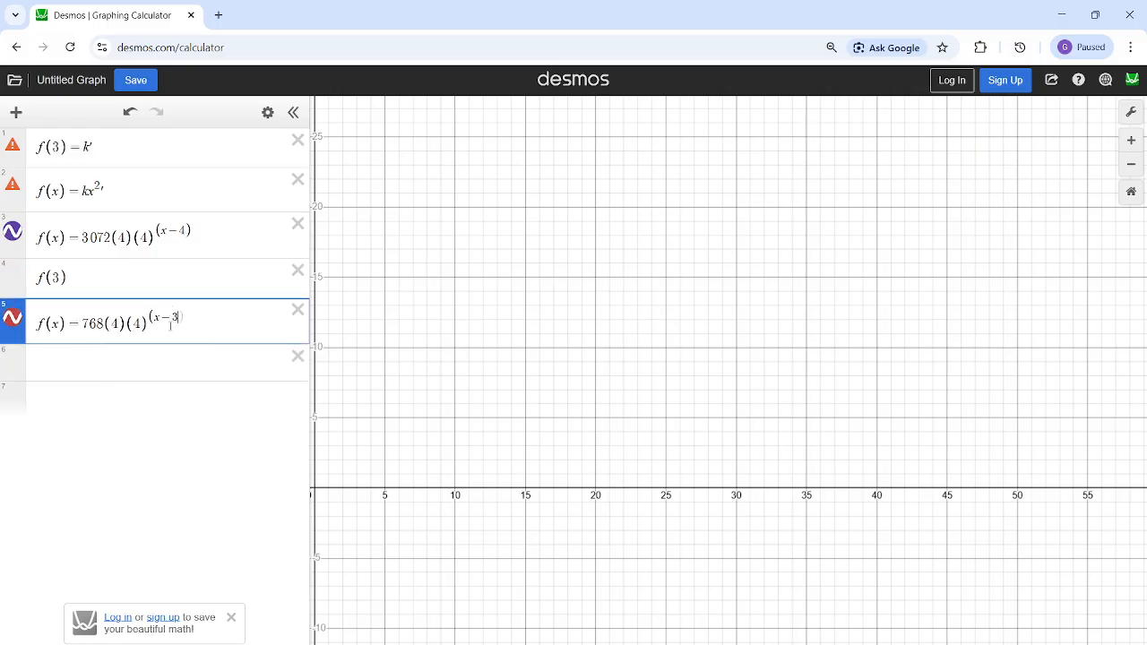
# - Append a comma to the third expression to disable it, so that f(3) evaluates with the fifth expression
pyautogui.click(154, 360)
pyautogui.click(152, 281)
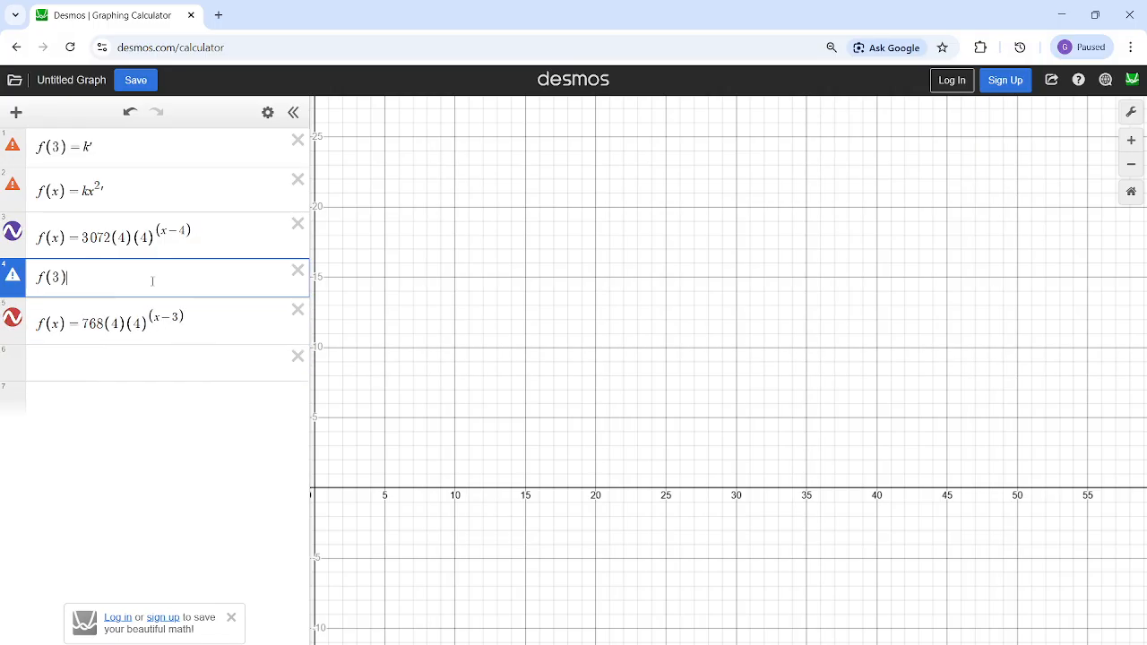
pyautogui.click(206, 241)
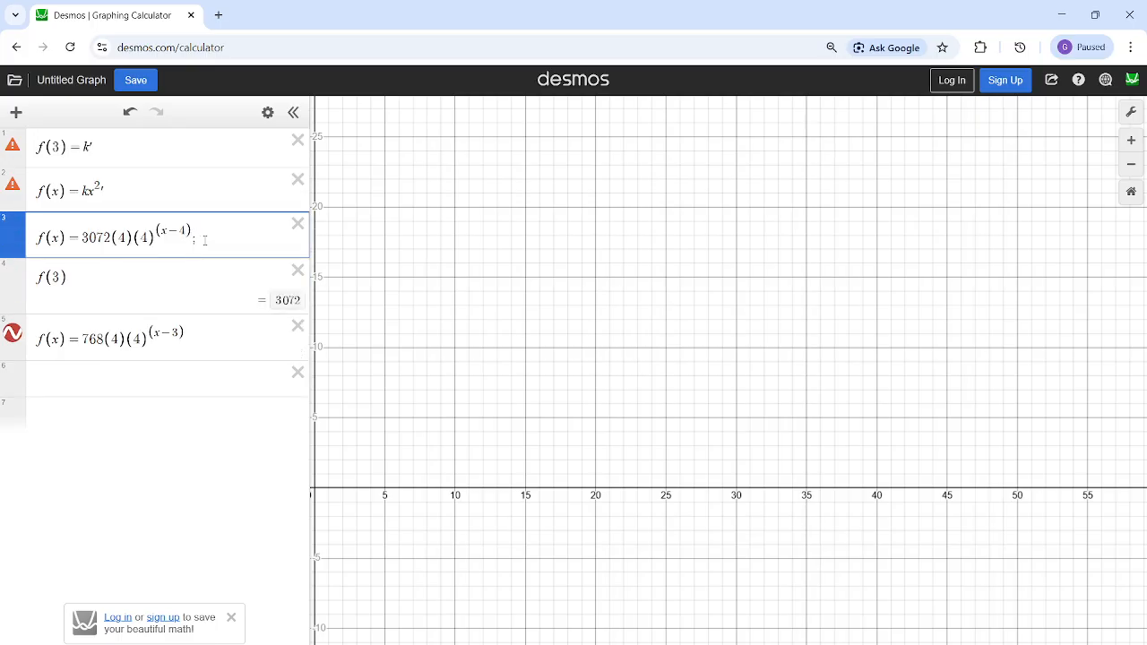
pyautogui.write(',')
# - Highlight the computed f(3) and the right side of the fifth expression to compare the value with its coefficient
pyautogui.click(276, 304)
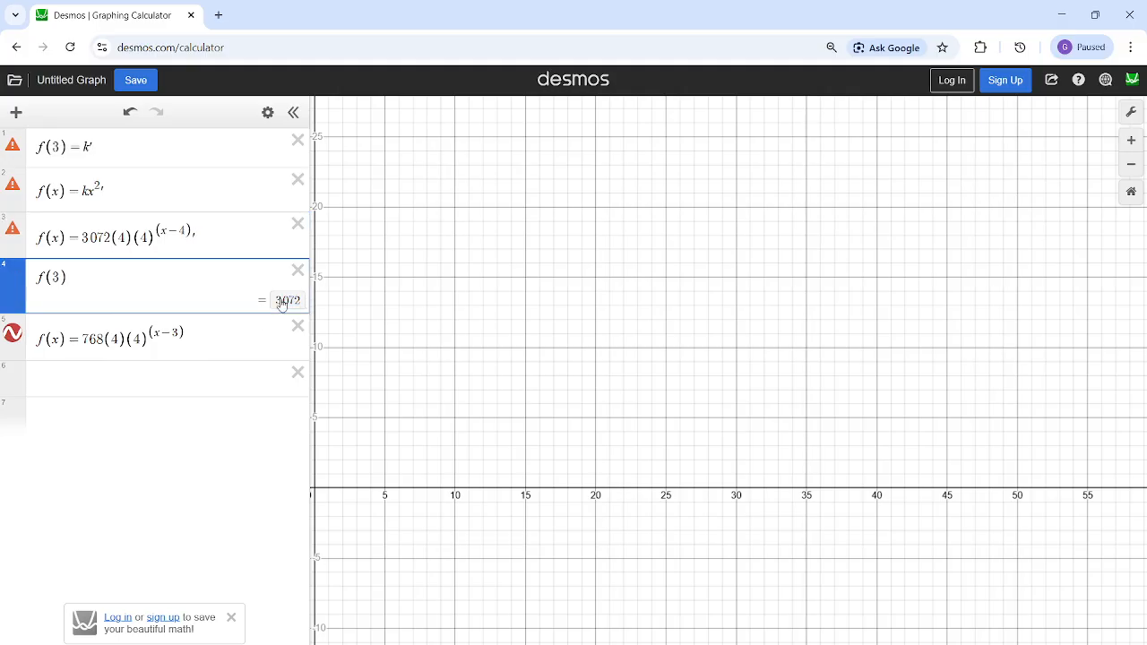
pyautogui.moveTo(282, 305); pyautogui.dragTo(300, 305)
pyautogui.moveTo(82, 339); pyautogui.dragTo(185, 338)
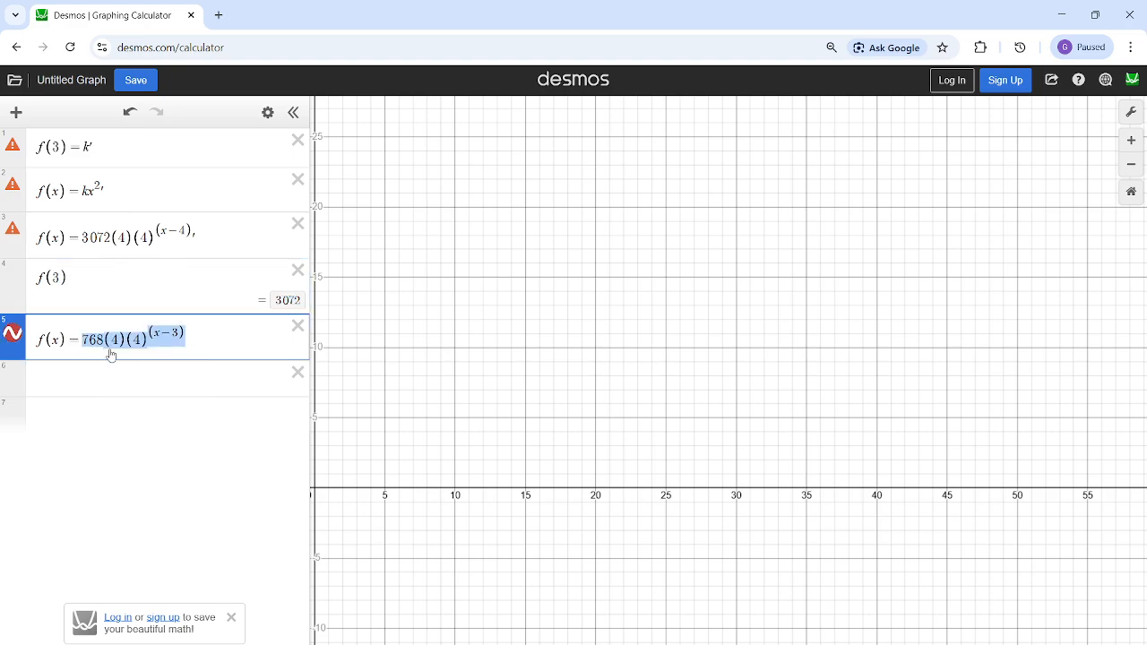
pyautogui.moveTo(81, 340); pyautogui.dragTo(201, 336)
pyautogui.moveTo(95, 339); pyautogui.dragTo(194, 331)
# - Delete the fifth expression and remove the trailing comma from the third, highlighting its coefficient 3072 again
pyautogui.click(298, 326)
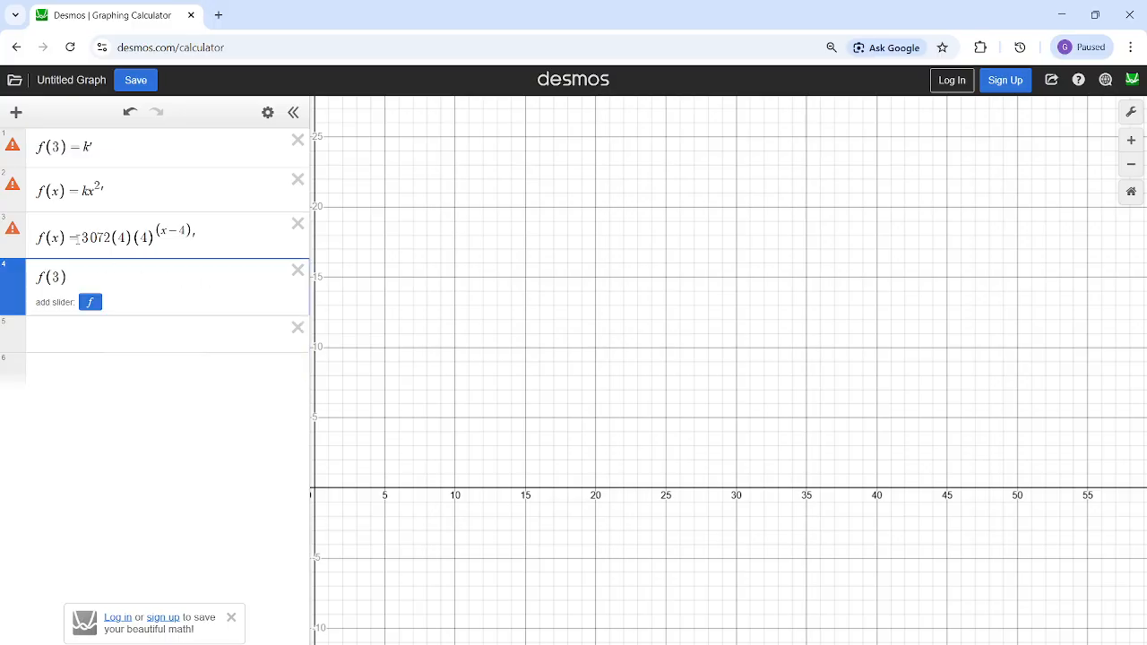
pyautogui.click(207, 239)
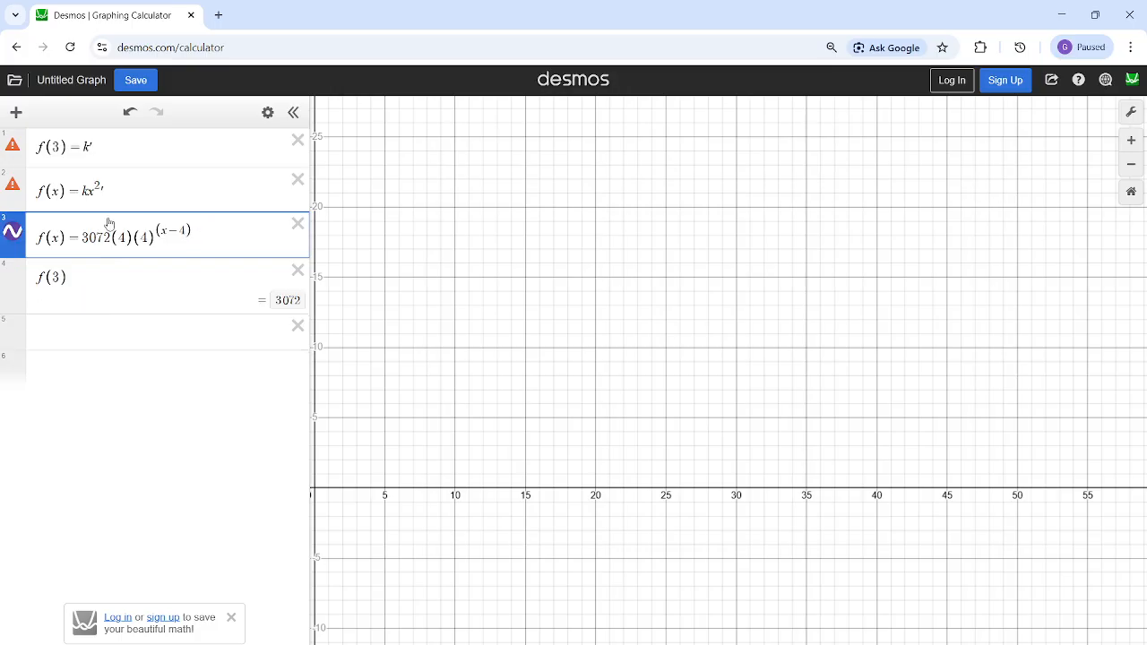
pyautogui.moveTo(87, 238); pyautogui.dragTo(131, 238)
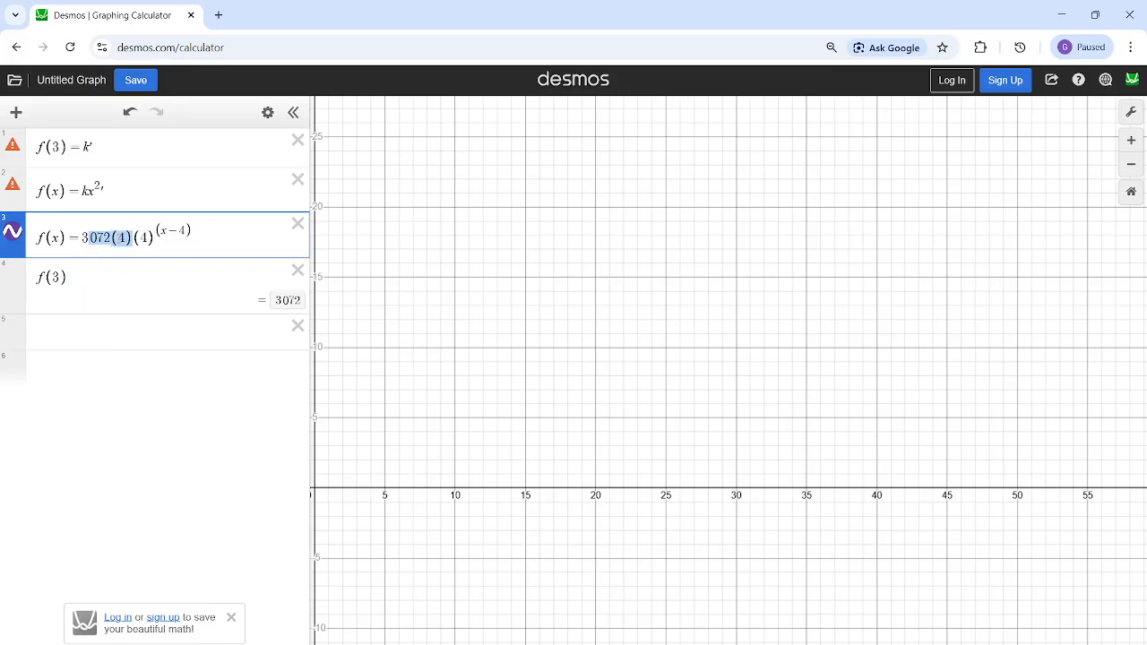
pyautogui.click(118, 227)
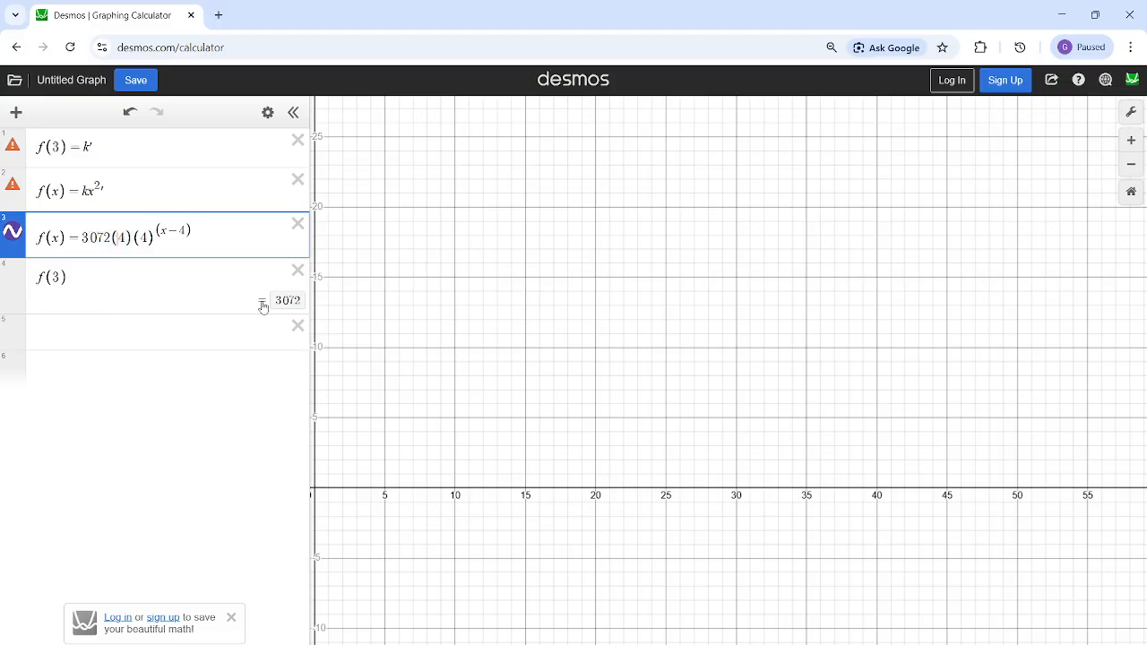
# - Bring up the OBS window to check the recording status and minimize it again
pyautogui.moveTo(727, 644)
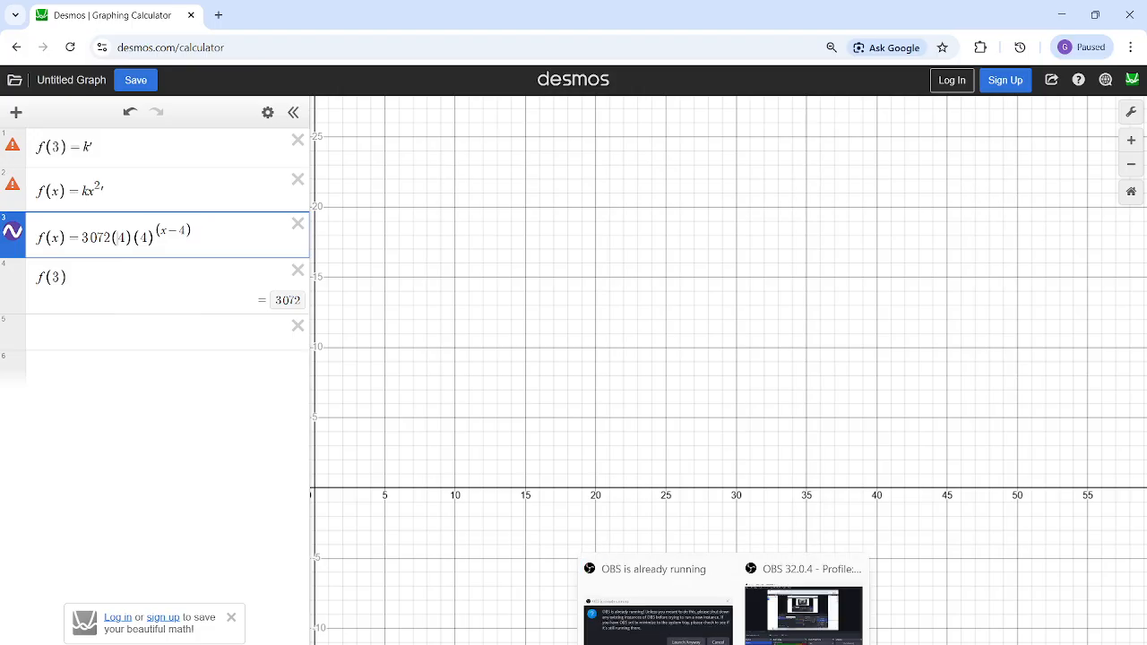
pyautogui.click(779, 627)
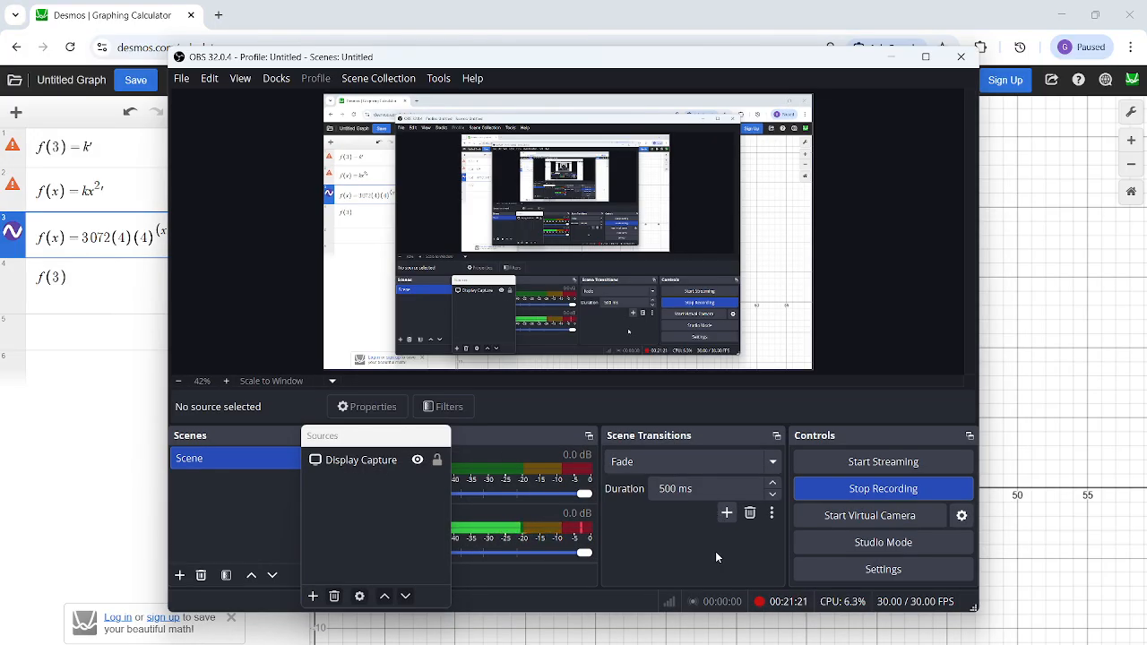
pyautogui.click(892, 56)
# - Switch to Telegram, browse older SAT League posts and open the image of the circle geometry question about AB's length
pyautogui.moveTo(645, 642)
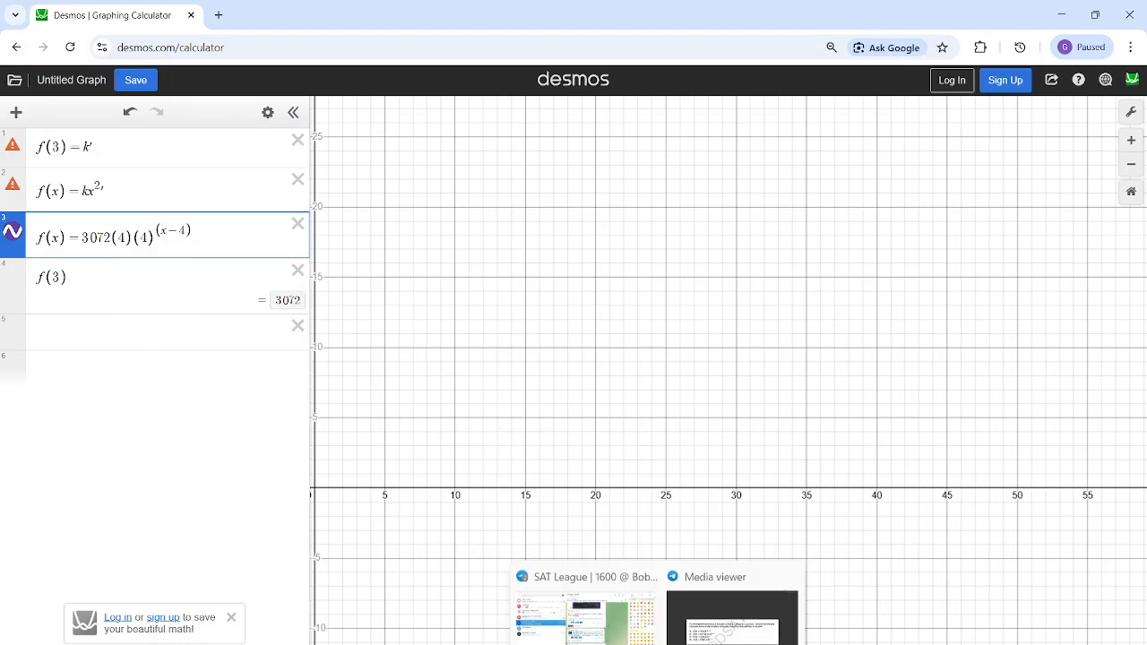
pyautogui.click(619, 614)
pyautogui.scroll(15, 609, 514)
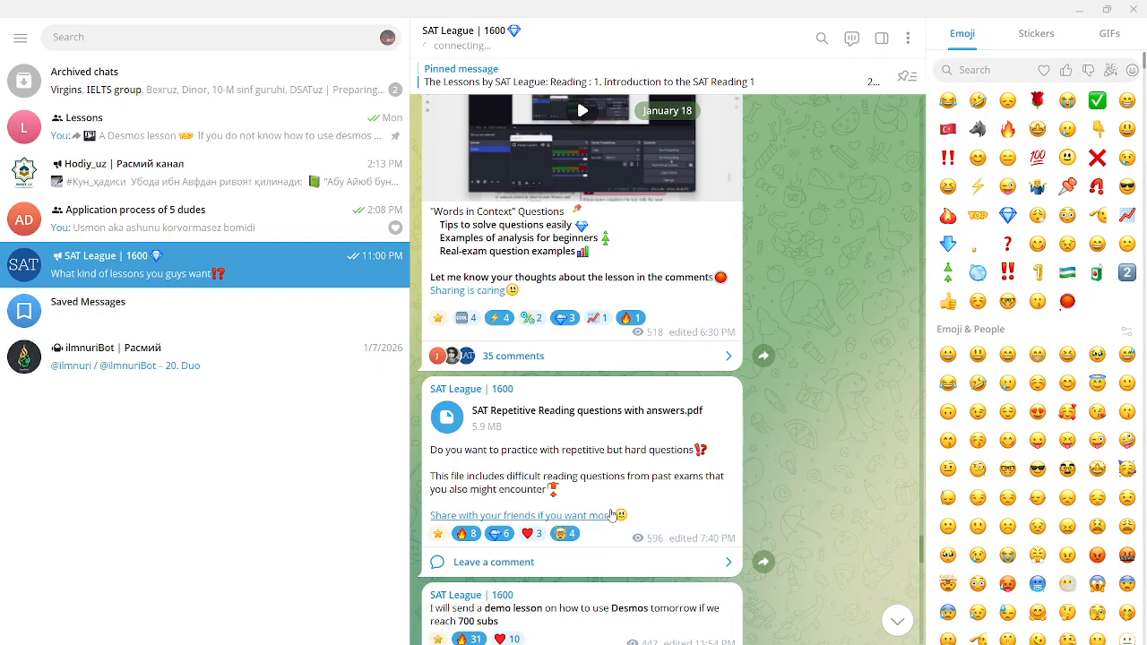
pyautogui.scroll(15, 611, 516)
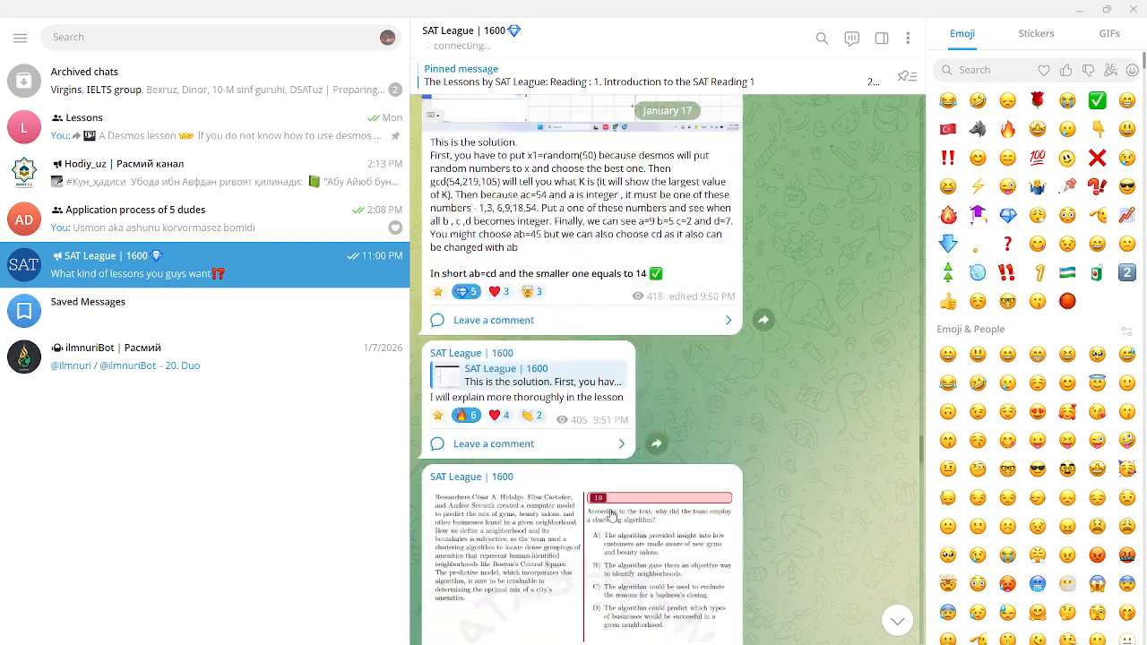
pyautogui.scroll(15, 611, 515)
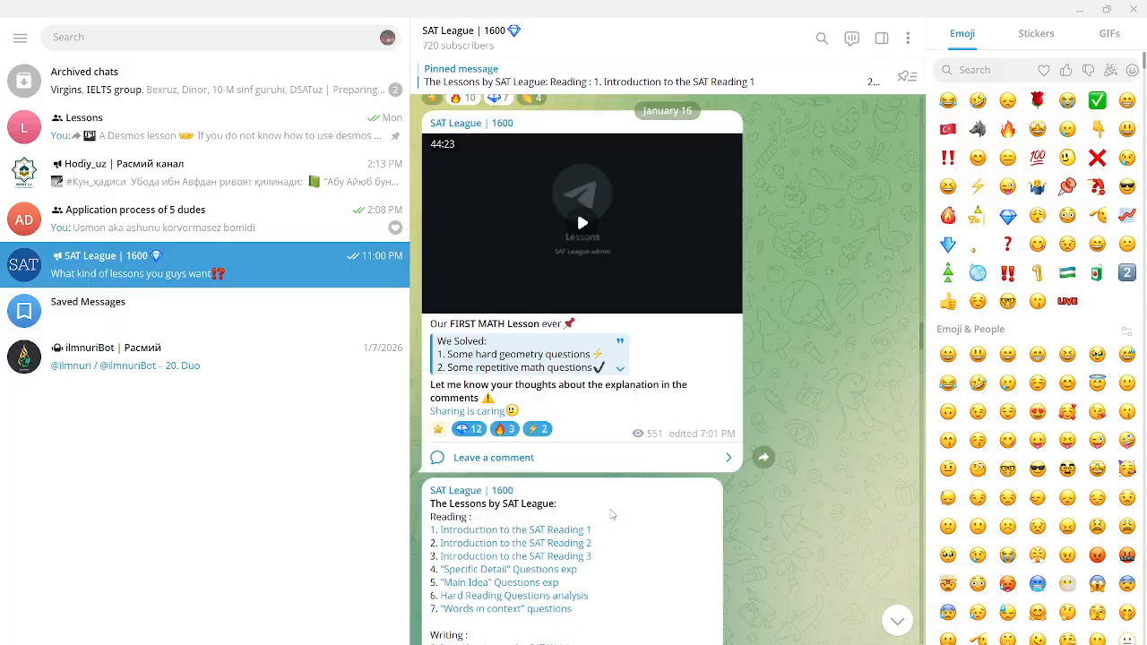
pyautogui.scroll(-5, 611, 515)
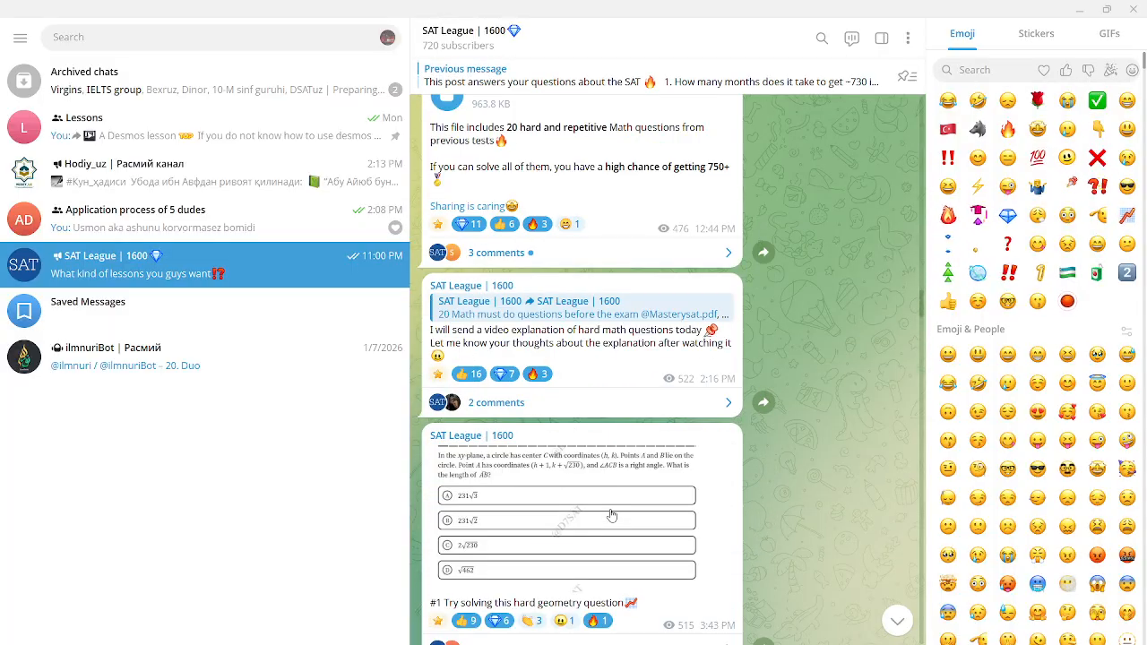
pyautogui.click(611, 516)
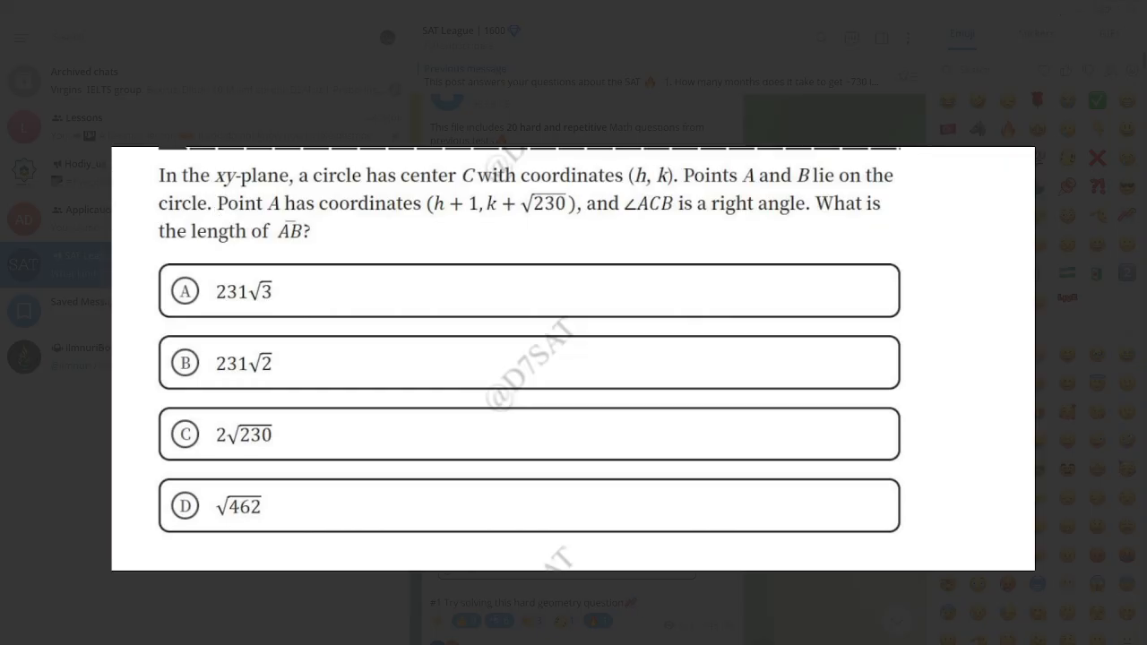
# - Minimize the circle question image, reopen it from its post to reread the question, and minimize it again
pyautogui.click(1065, 14)
pyautogui.scroll(-2, 504, 411)
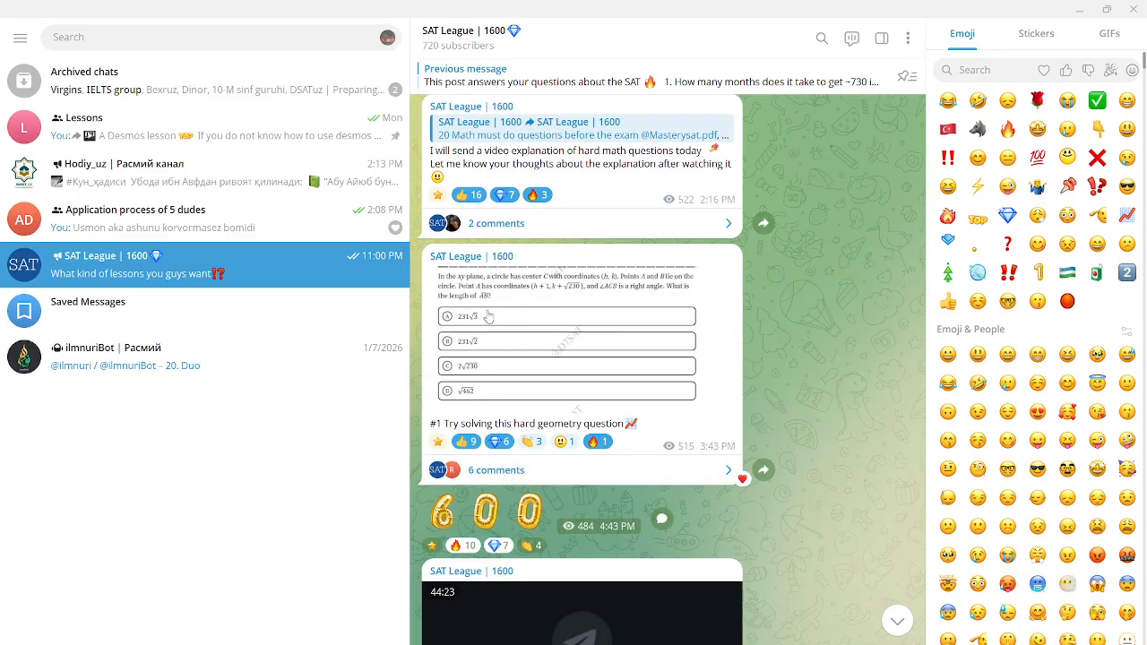
pyautogui.click(514, 293)
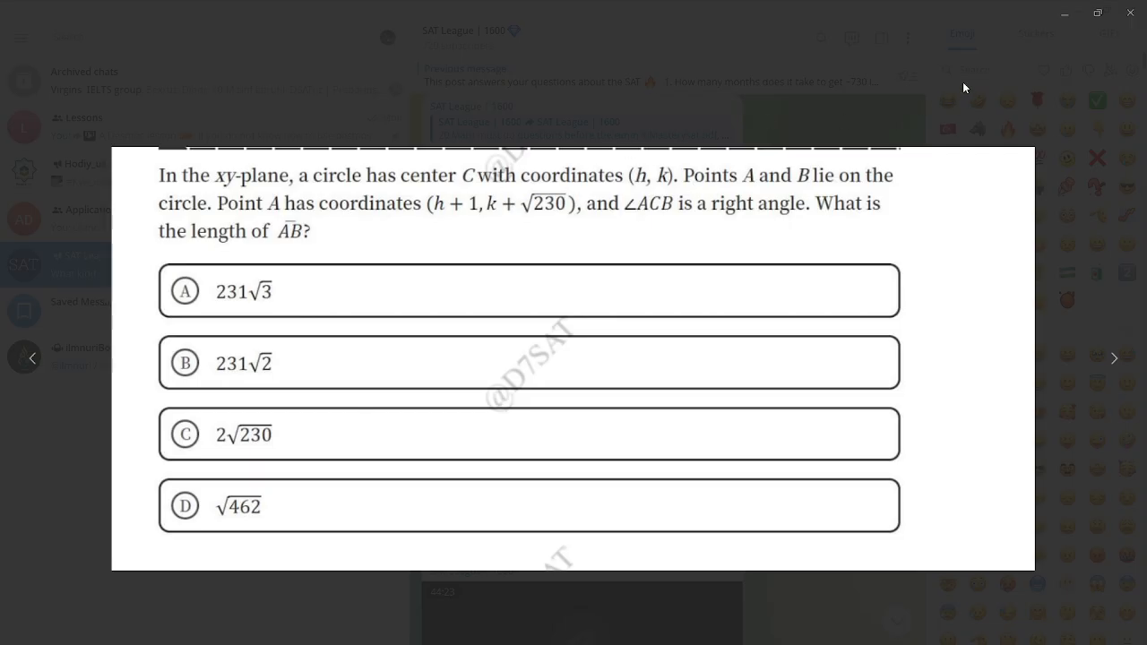
pyautogui.click(1060, 19)
# - Switch back to Desmos and delete all the exponential question's expressions to clear the expression list
pyautogui.hotkey('alt', 'Tab')
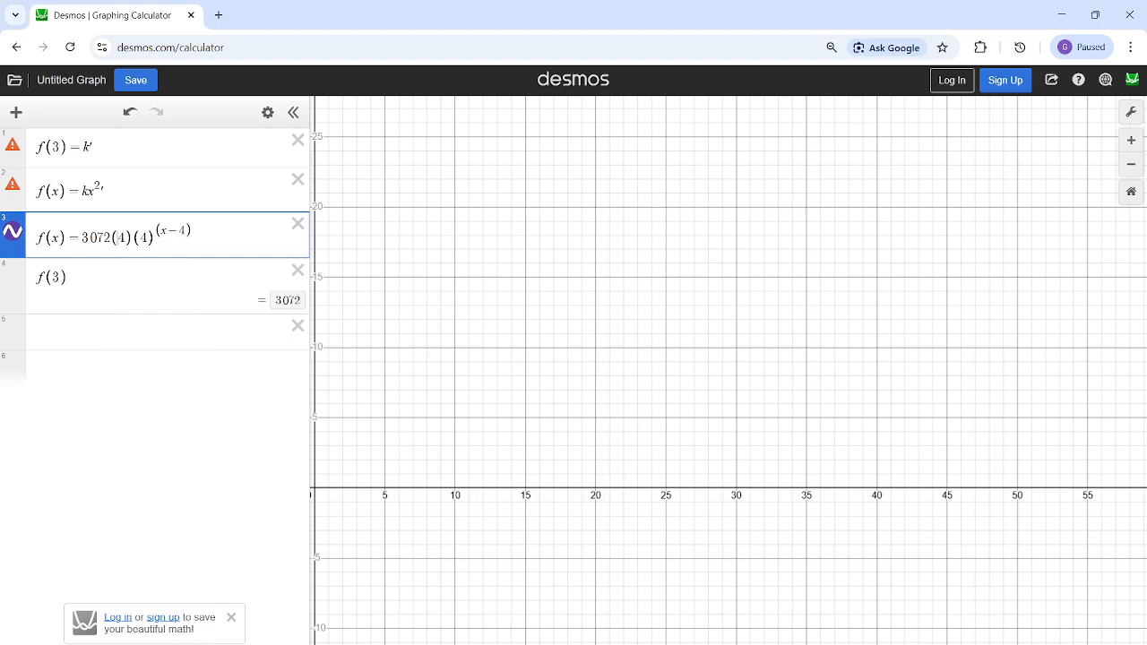
pyautogui.click(298, 140)
pyautogui.click(297, 140)
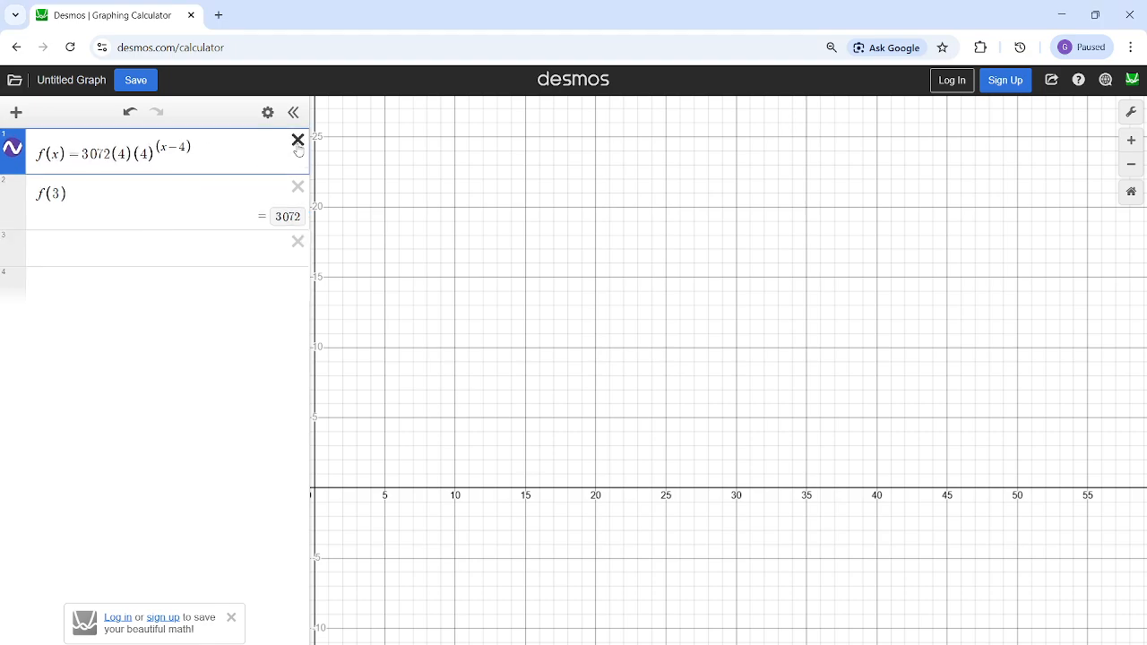
pyautogui.click(297, 139)
pyautogui.click(297, 140)
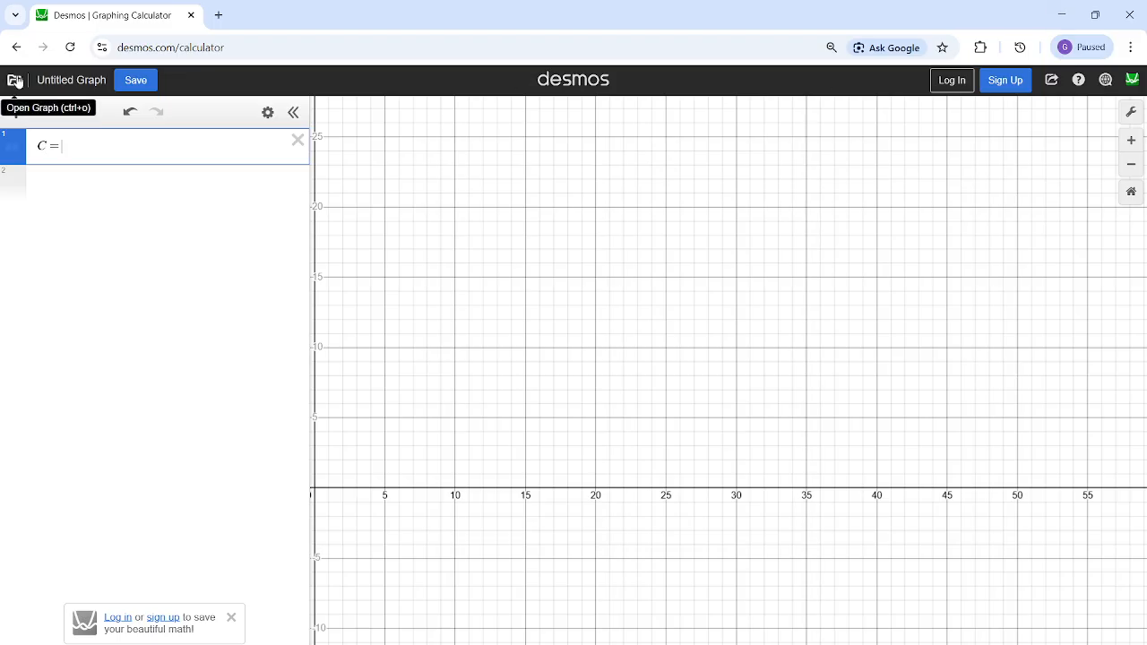
# - Complete the first expression as C = (h,k) and add sliders for h and k
pyautogui.write('(H')
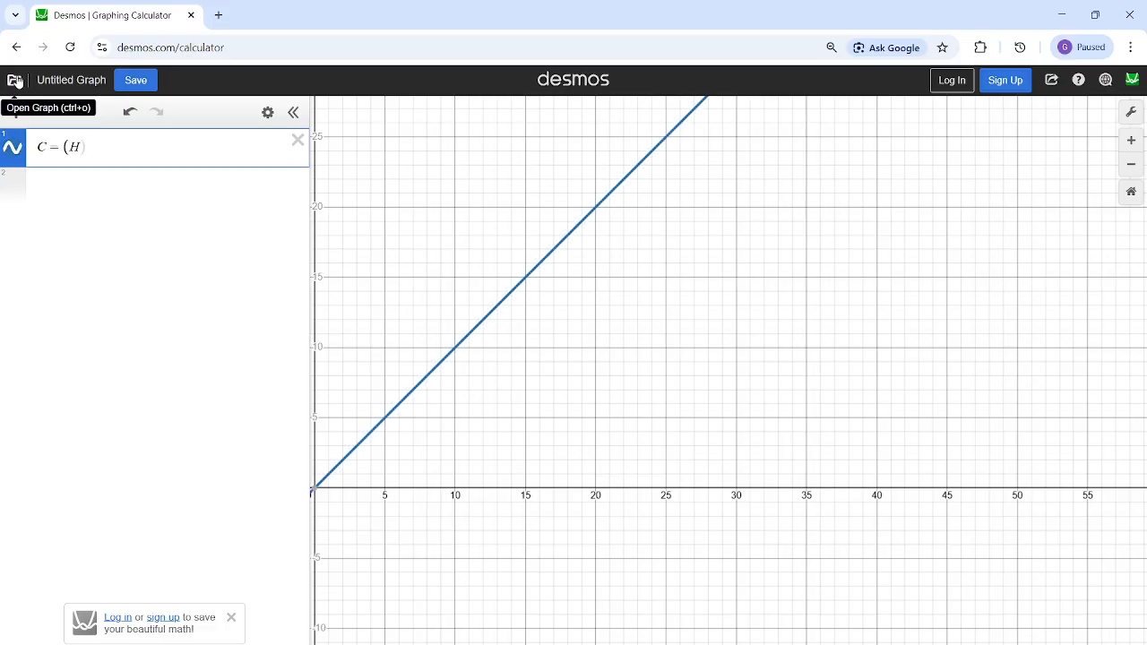
pyautogui.press('BackSpace')
pyautogui.write('h,k')
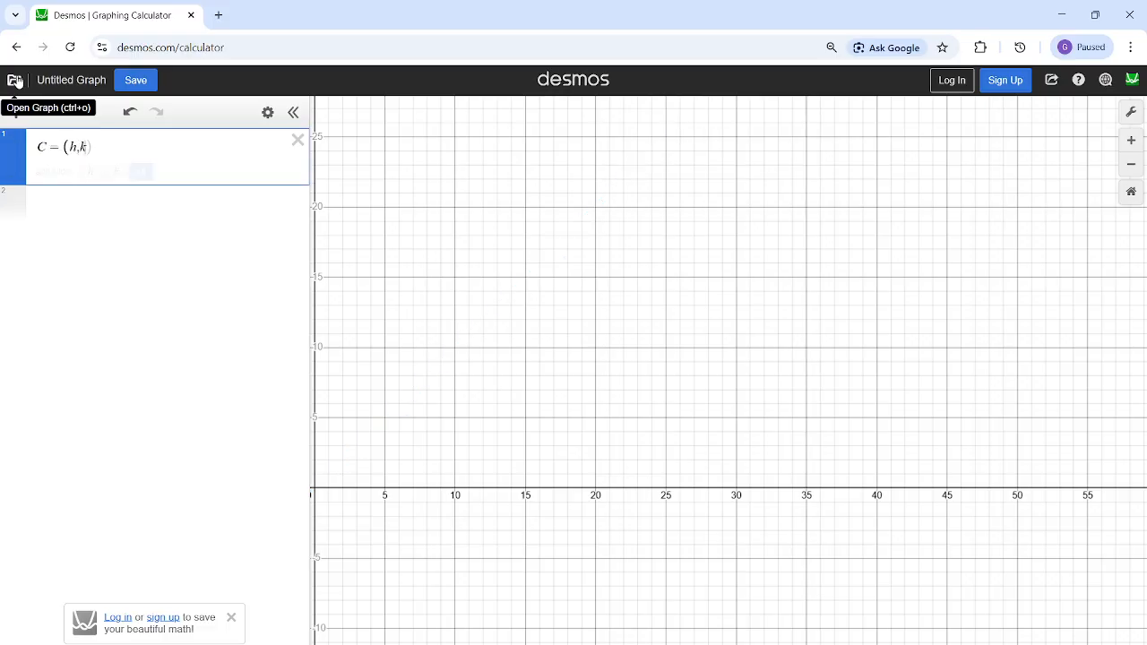
pyautogui.click(89, 171)
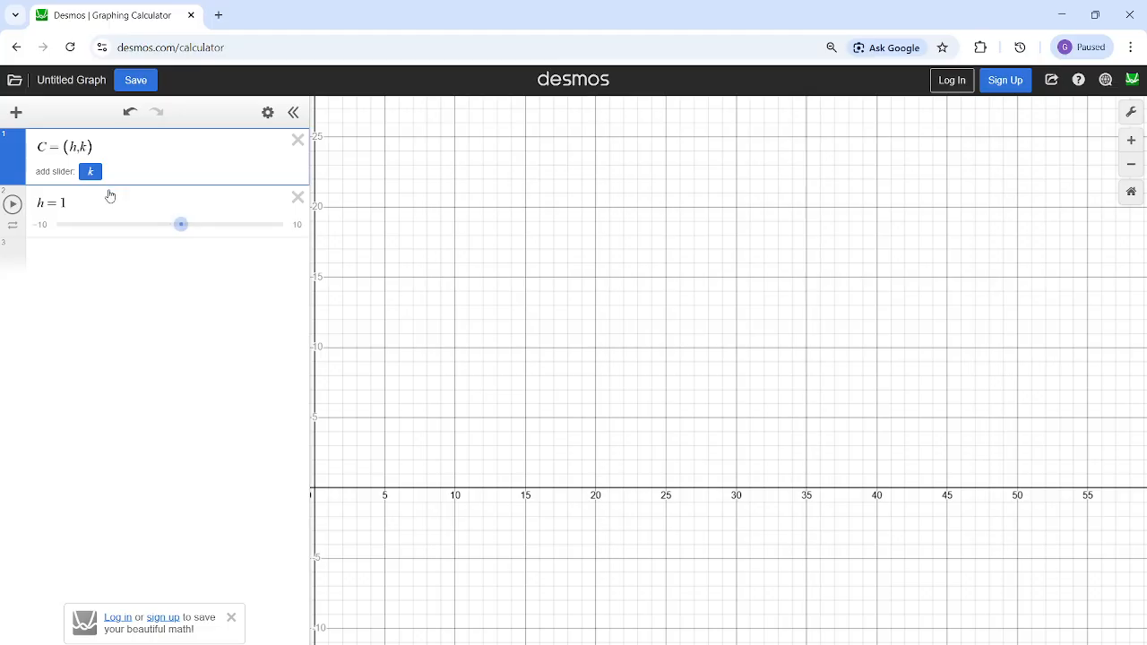
pyautogui.click(90, 172)
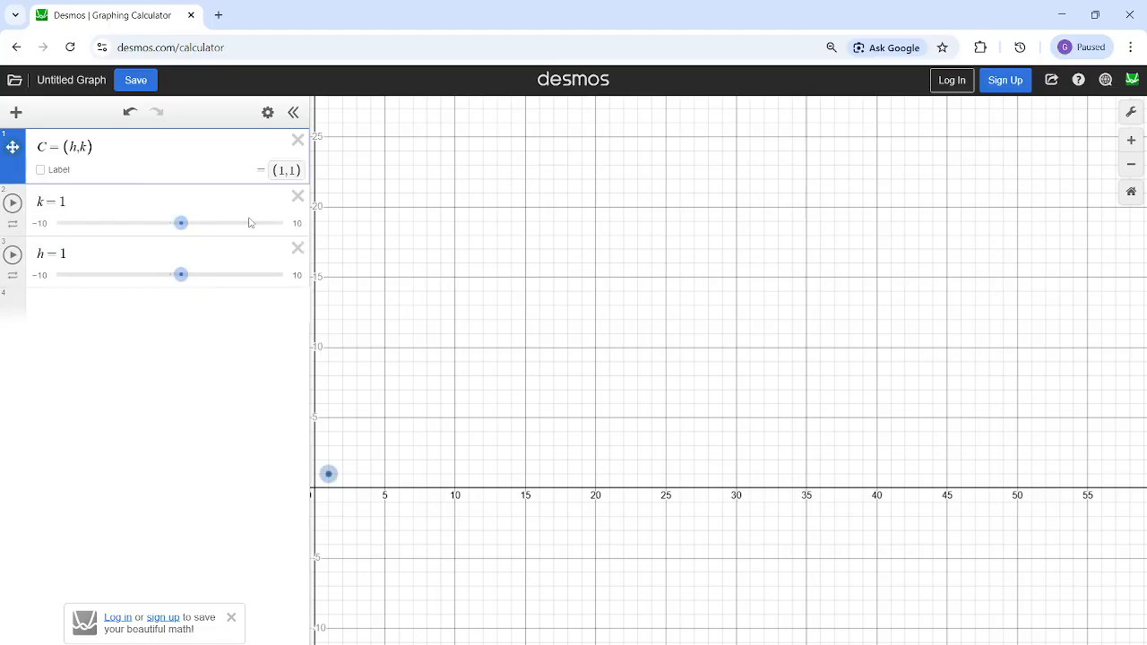
# - Set k to 6 and h to 14 for point C's coordinates
pyautogui.scroll(-3, 669, 342)
pyautogui.moveTo(516, 366); pyautogui.dragTo(836, 203)
pyautogui.scroll(5, 583, 372)
pyautogui.moveTo(717, 336); pyautogui.dragTo(766, 181)
pyautogui.moveTo(787, 268); pyautogui.dragTo(771, 264)
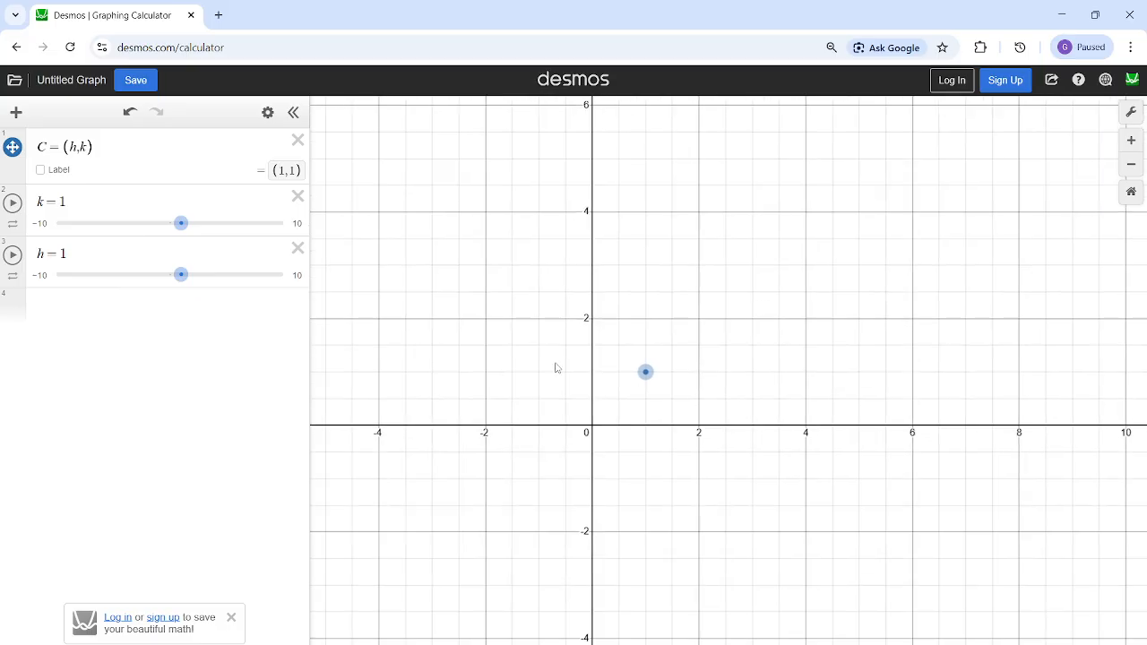
pyautogui.click(180, 206)
pyautogui.press('BackSpace')
pyautogui.write('6')
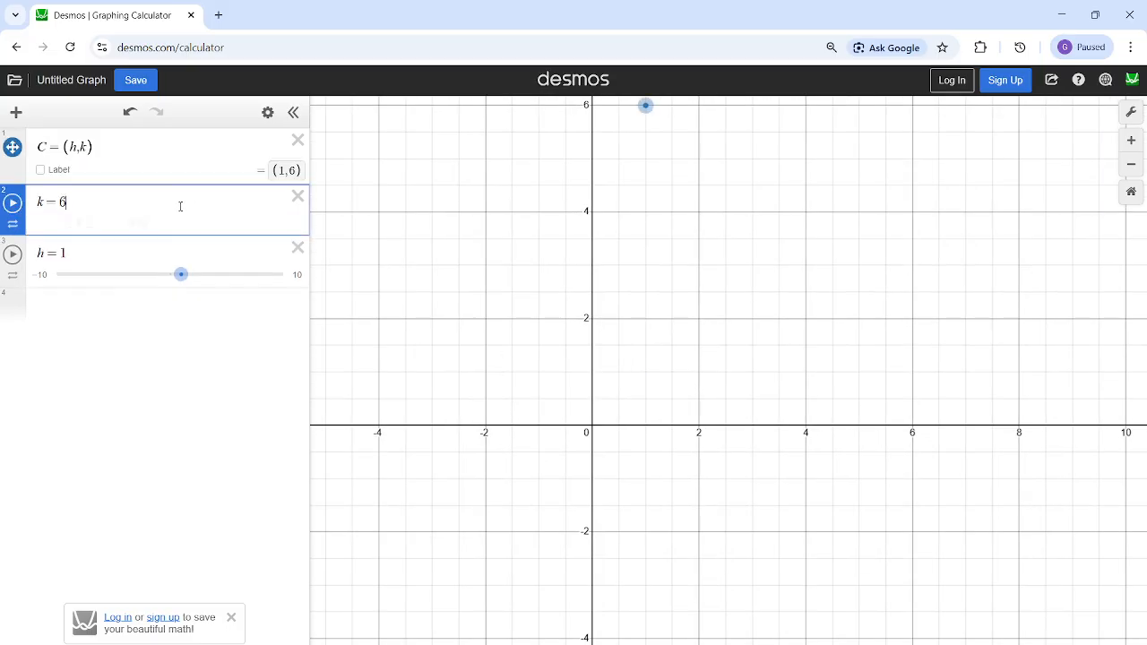
pyautogui.click(158, 248)
pyautogui.press('BackSpace')
pyautogui.write('12')
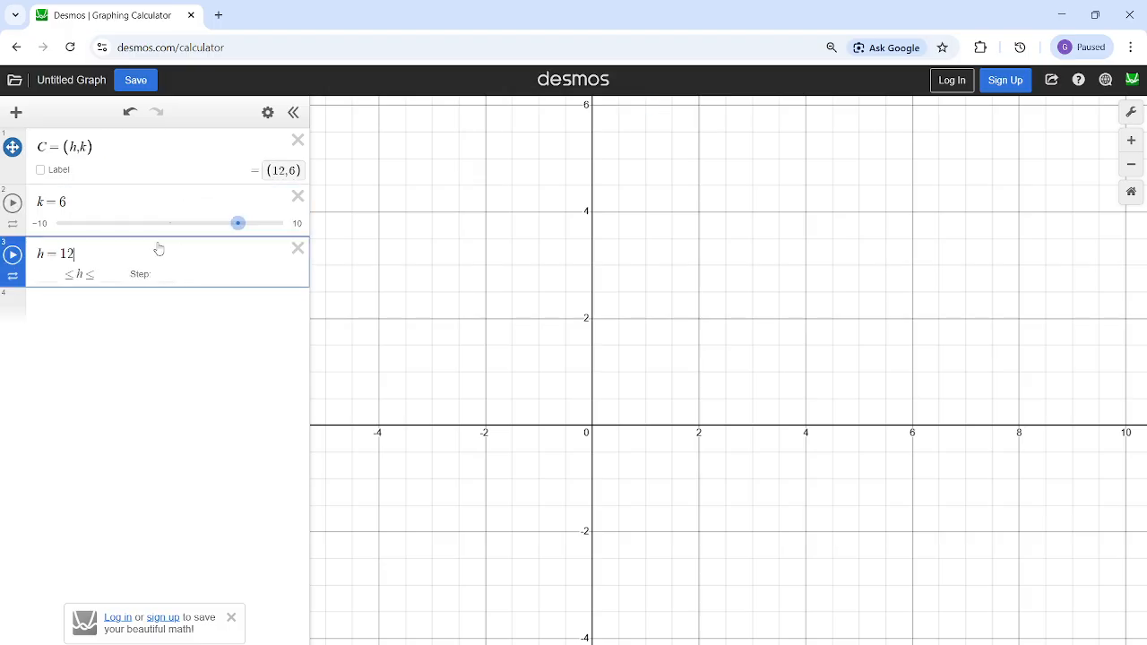
pyautogui.press('BackSpace')
pyautogui.write('4')
pyautogui.click(124, 297)
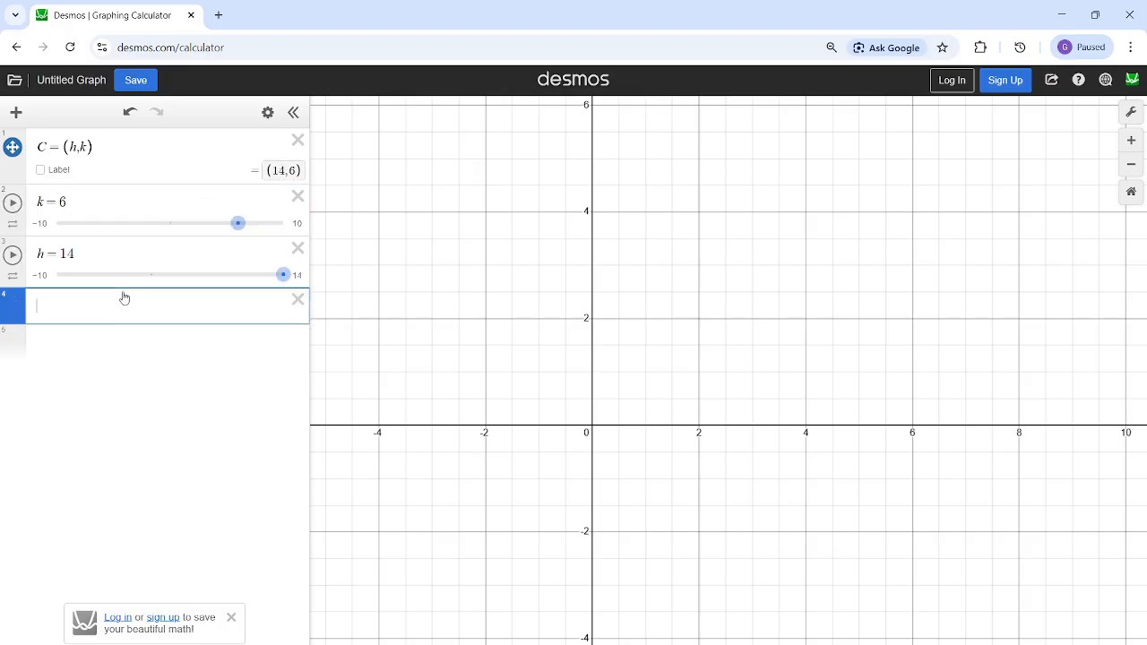
# - Nudge point C slightly downward on the graph and restore k to 6
pyautogui.scroll(-5, 737, 297)
pyautogui.moveTo(852, 248); pyautogui.dragTo(714, 284)
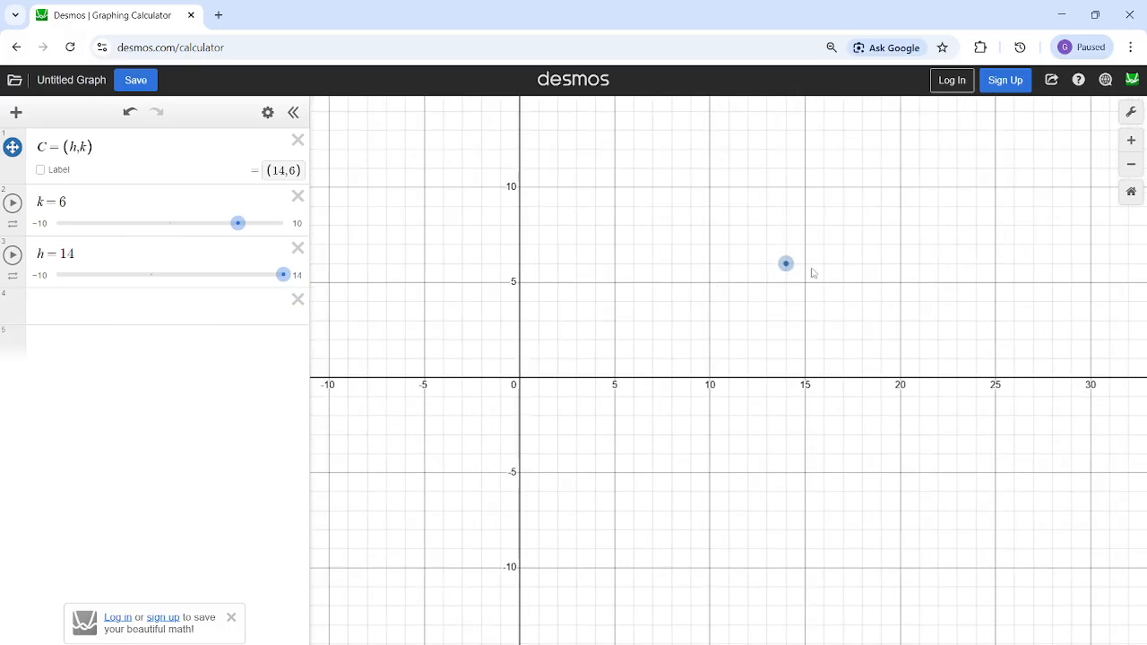
pyautogui.moveTo(860, 282); pyautogui.dragTo(777, 363)
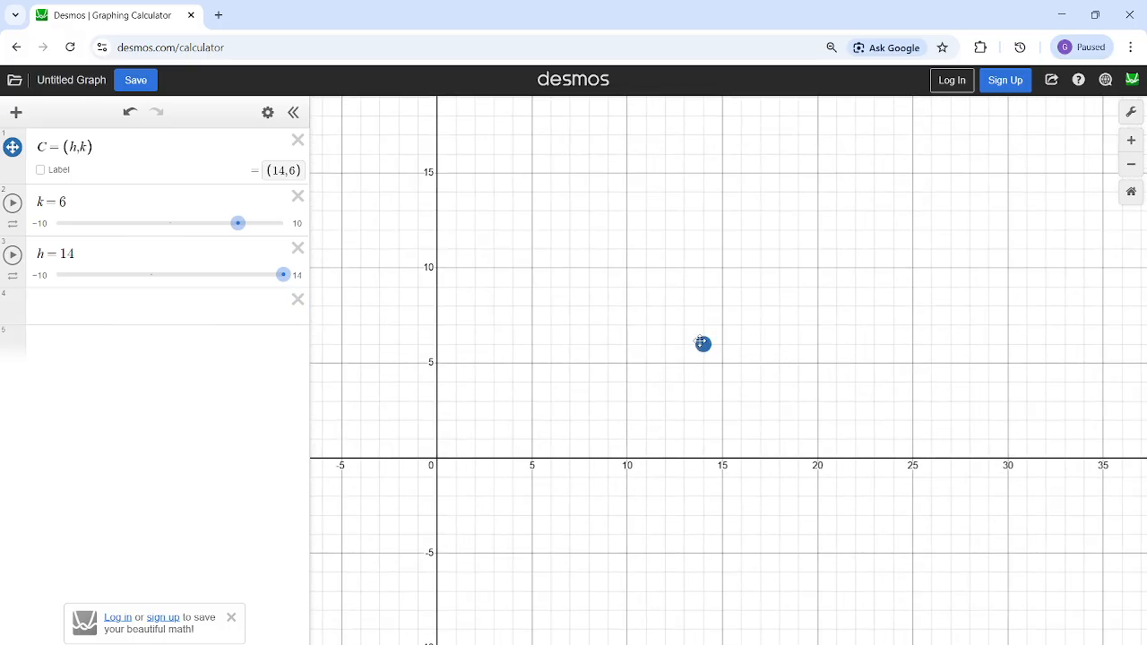
pyautogui.moveTo(702, 342); pyautogui.dragTo(704, 348)
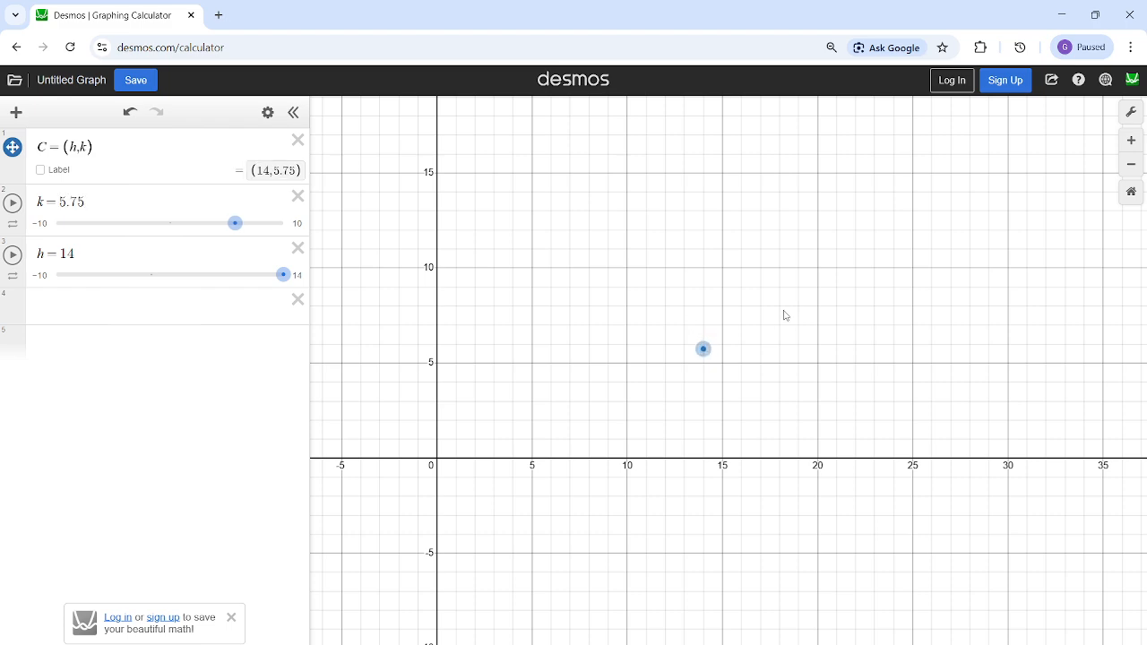
pyautogui.click(195, 199)
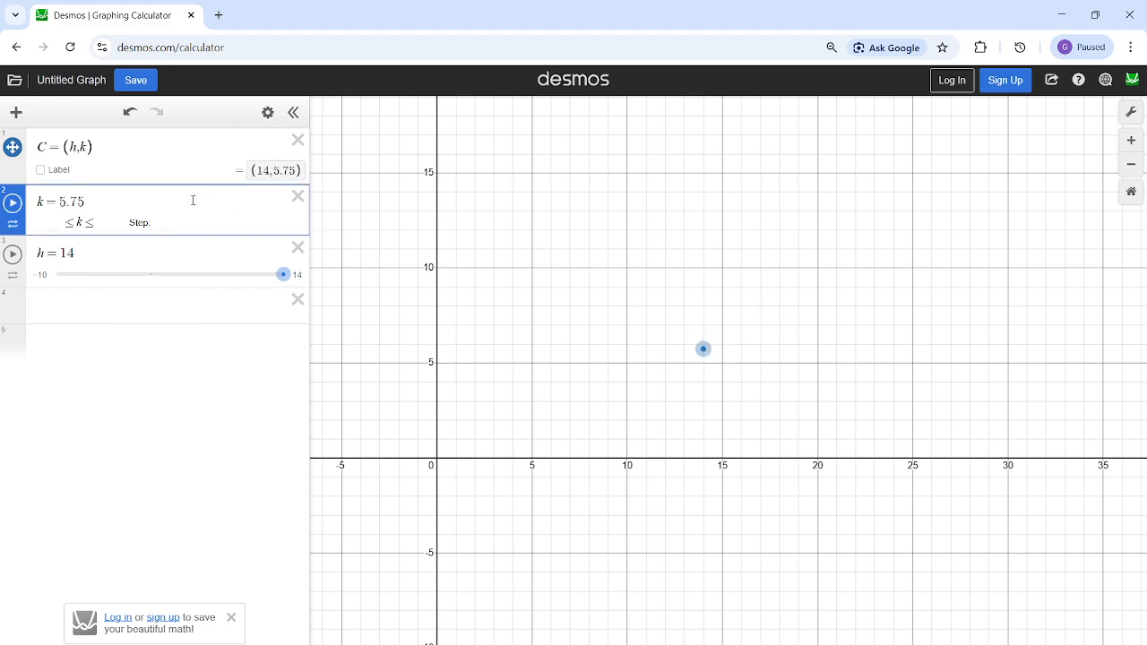
pyautogui.press('BackSpace')
pyautogui.press('BackSpace')
pyautogui.press('BackSpace')
pyautogui.press('BackSpace')
pyautogui.write('6')
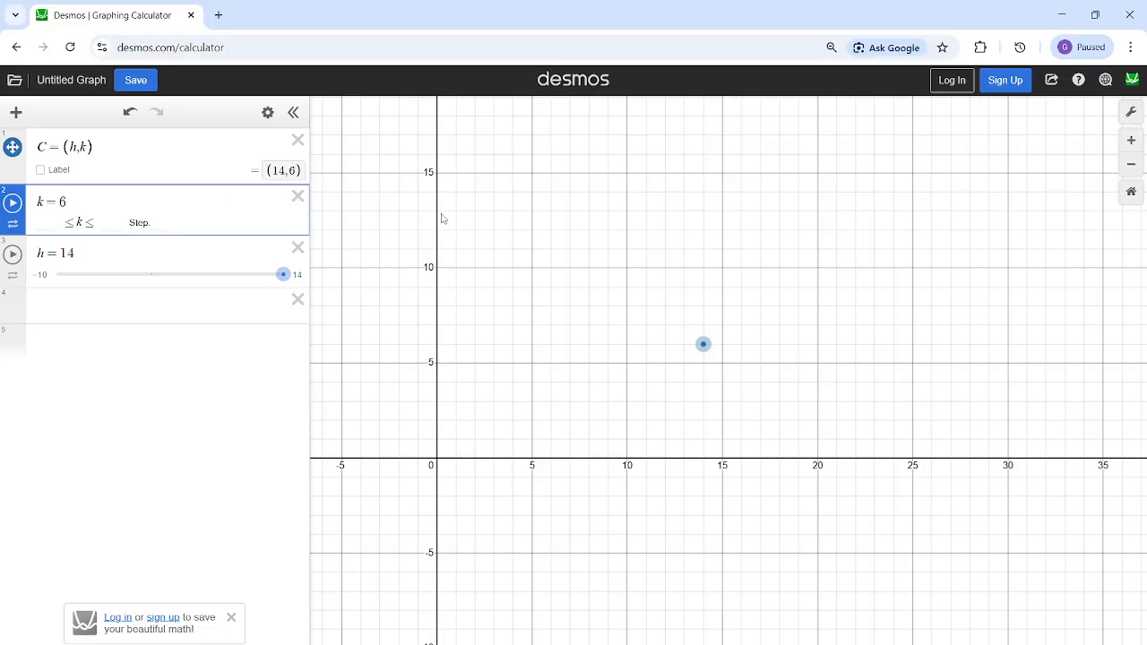
pyautogui.scroll(5, 709, 321)
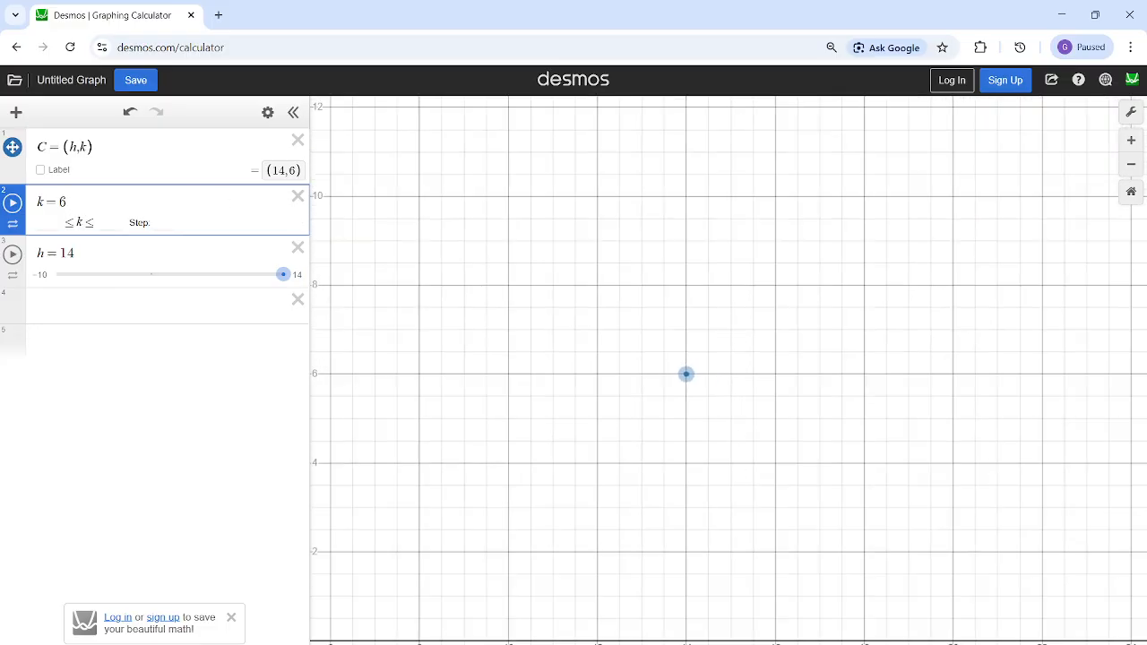
# - Bring up the circle question image to reread point A's coordinates, and minimize it again
pyautogui.moveTo(660, 643)
pyautogui.click(731, 617)
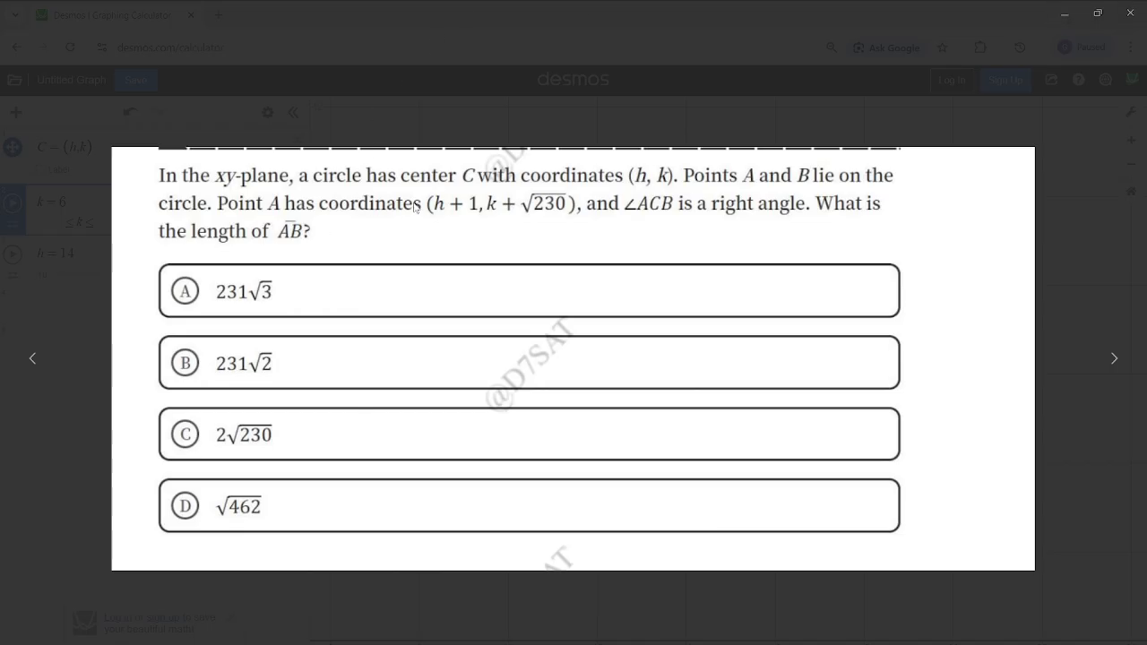
pyautogui.click(1063, 14)
# - Define point A as (h+1, k+√230) in a new expression, rechecking its coordinates in the question image
pyautogui.click(69, 296)
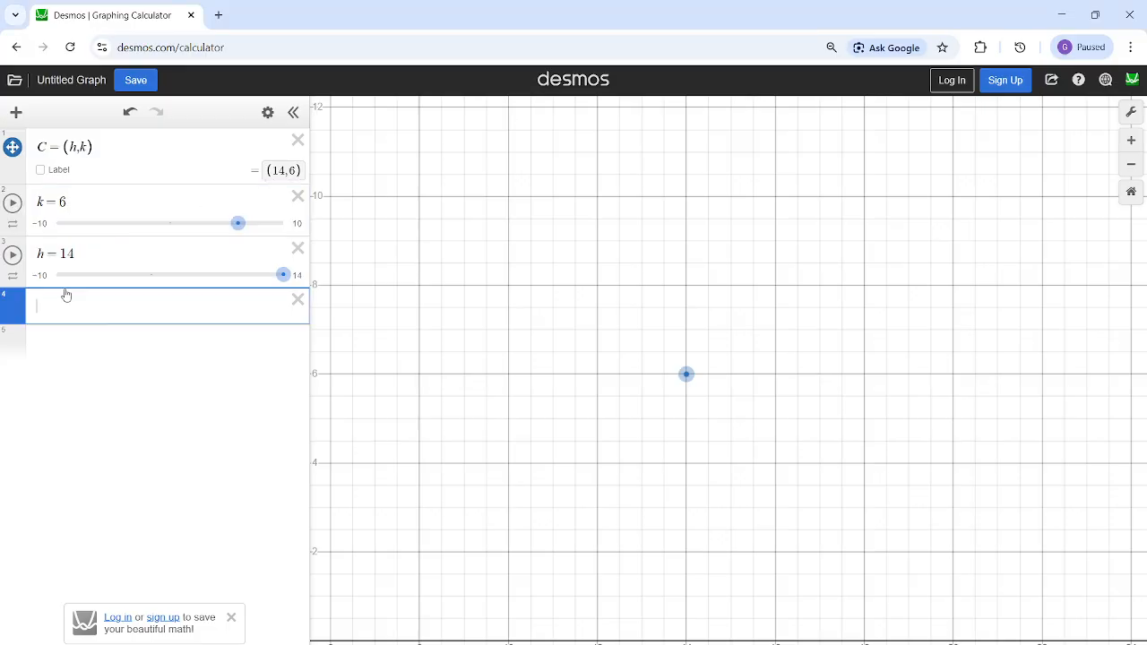
pyautogui.write('A = ()')
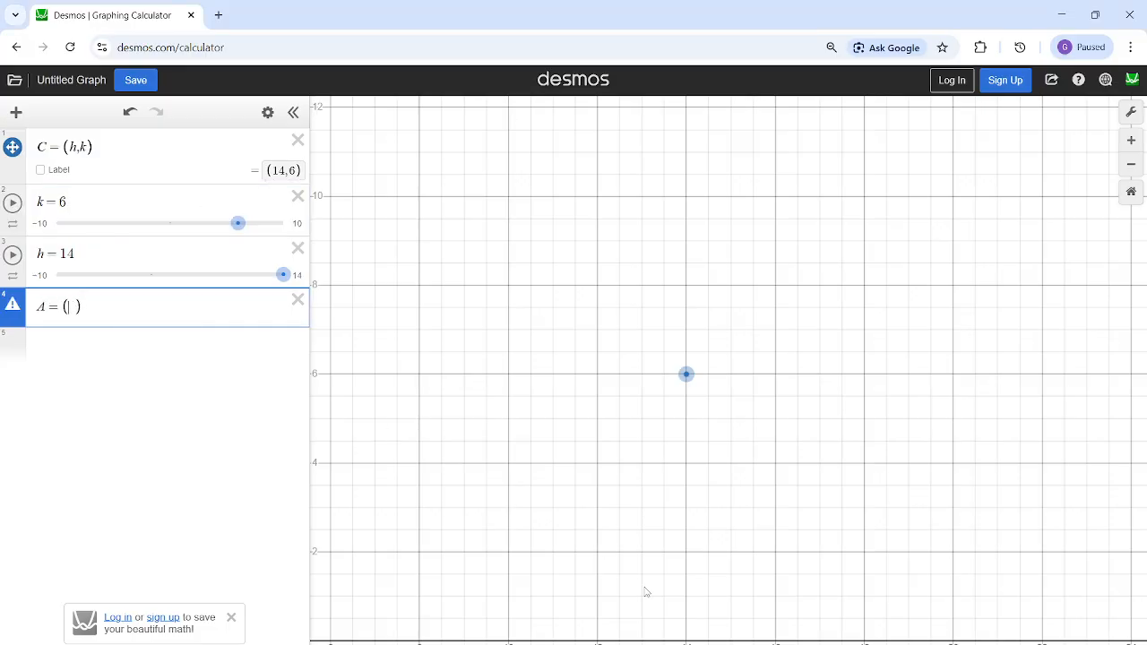
pyautogui.click(713, 631)
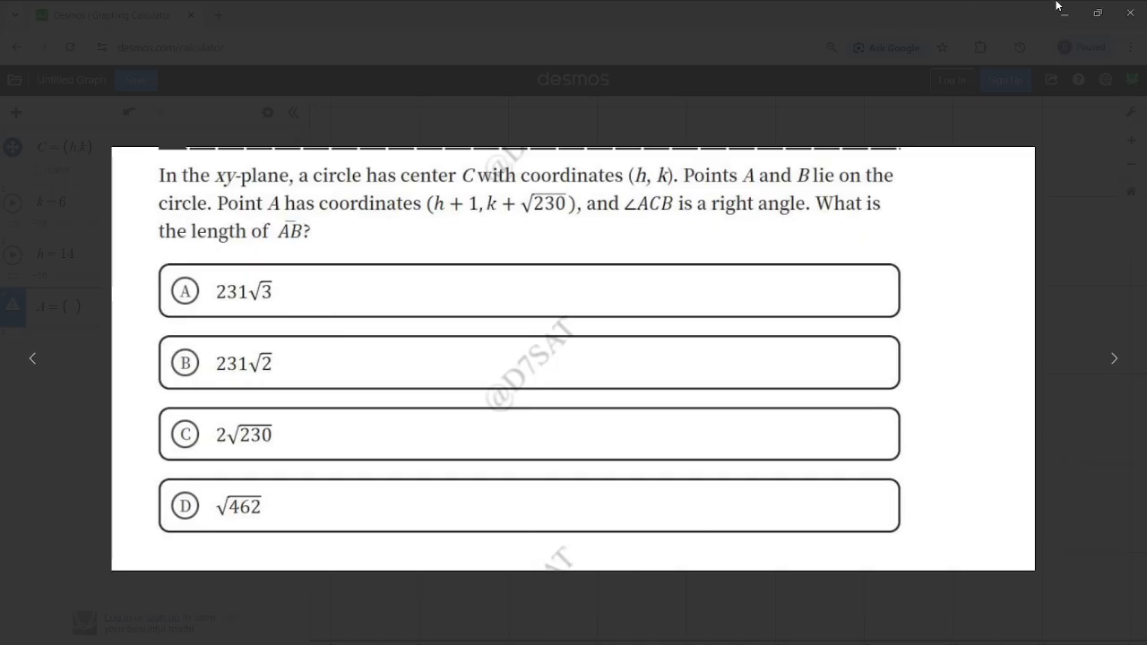
pyautogui.click(1063, 13)
pyautogui.write('h+')
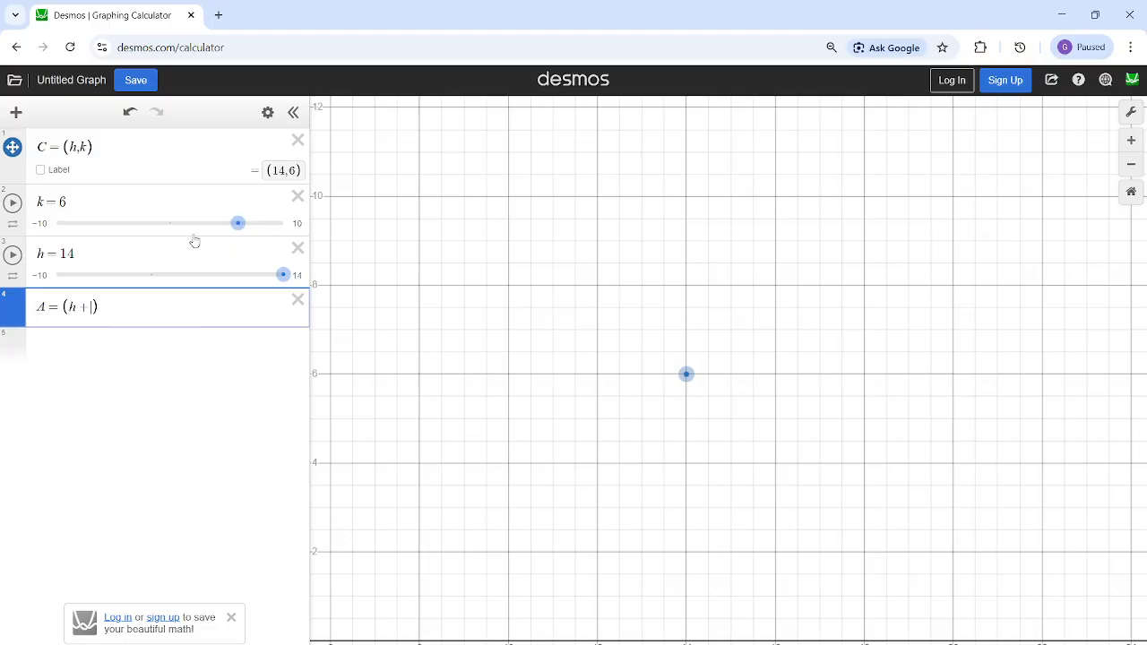
pyautogui.write('1')
pyautogui.write(',k+sqrt')
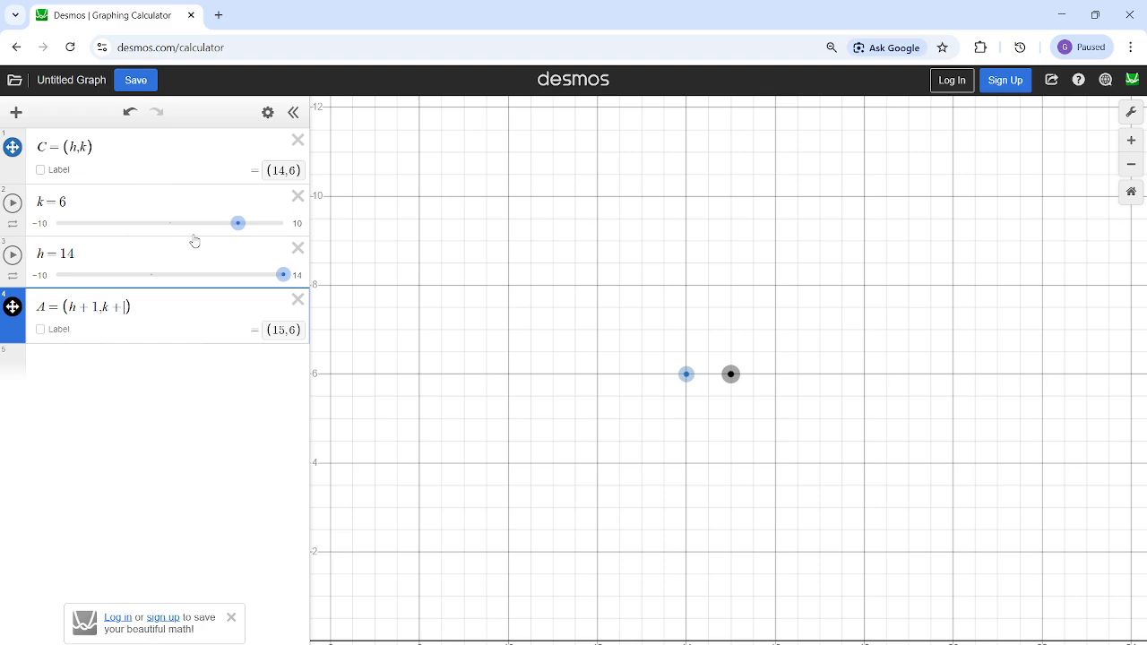
pyautogui.write('230')
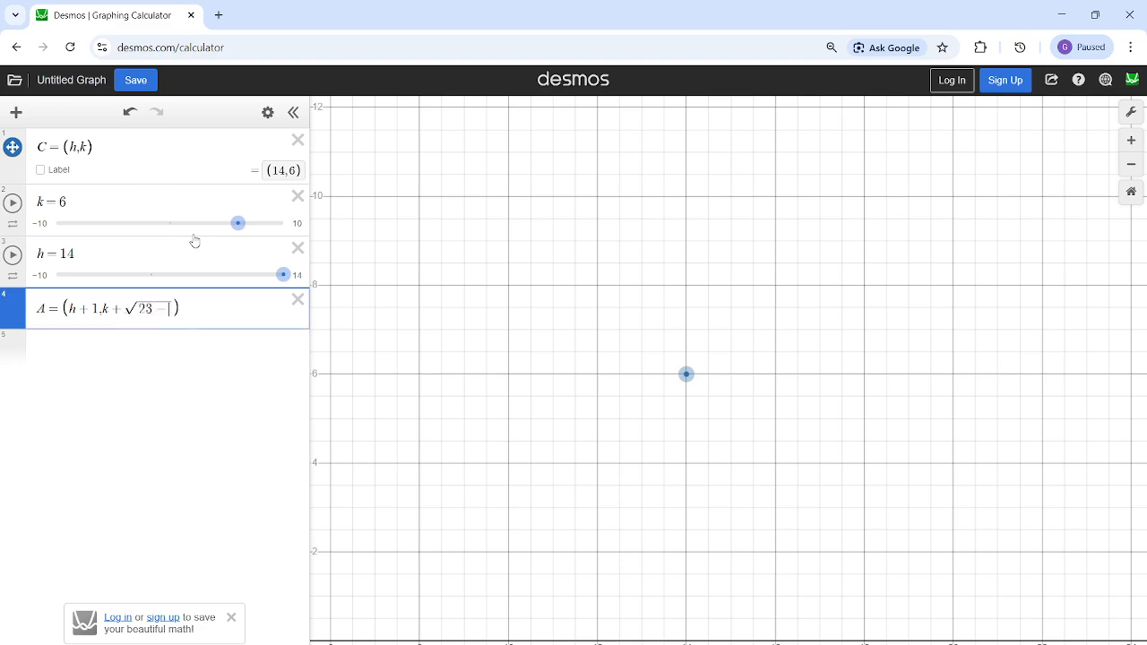
pyautogui.scroll(-2, 697, 349)
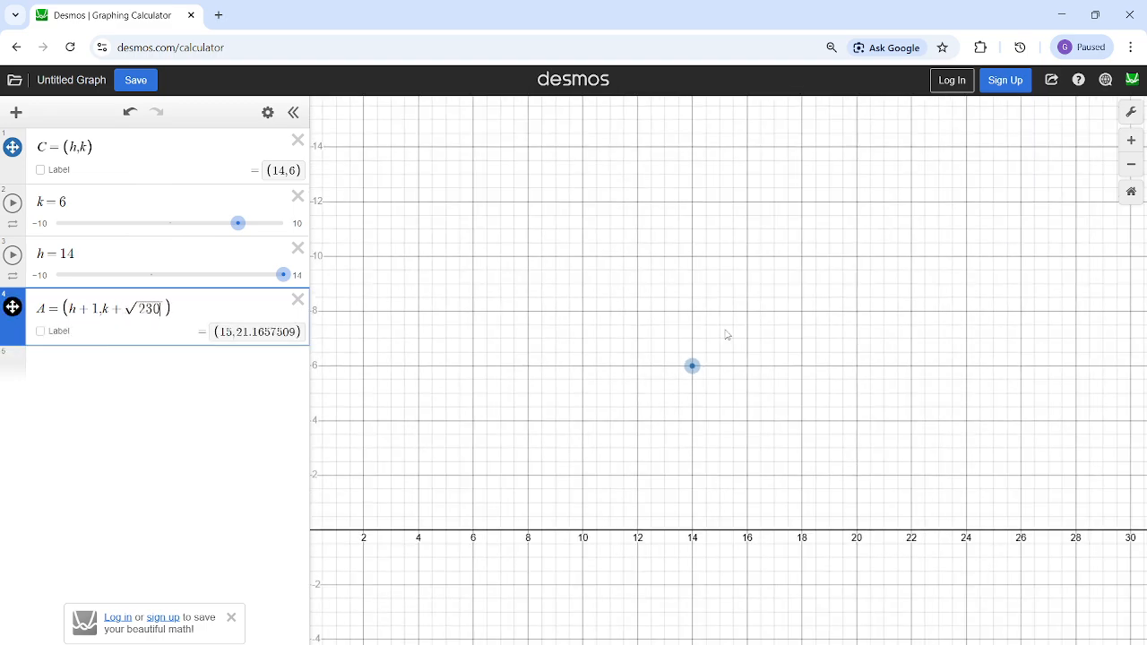
pyautogui.moveTo(786, 308); pyautogui.dragTo(523, 484)
pyautogui.scroll(-1, 538, 455)
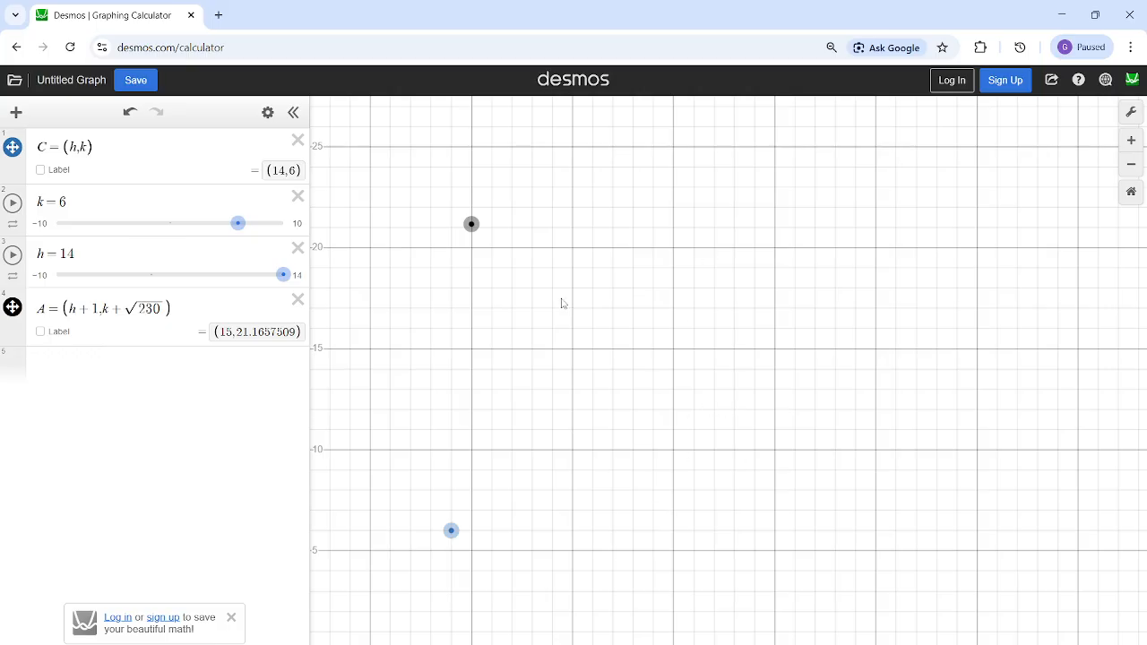
# - Reread the right-angle ACB condition in the circle question image and compare it with points A and C on the graph
pyautogui.click(209, 360)
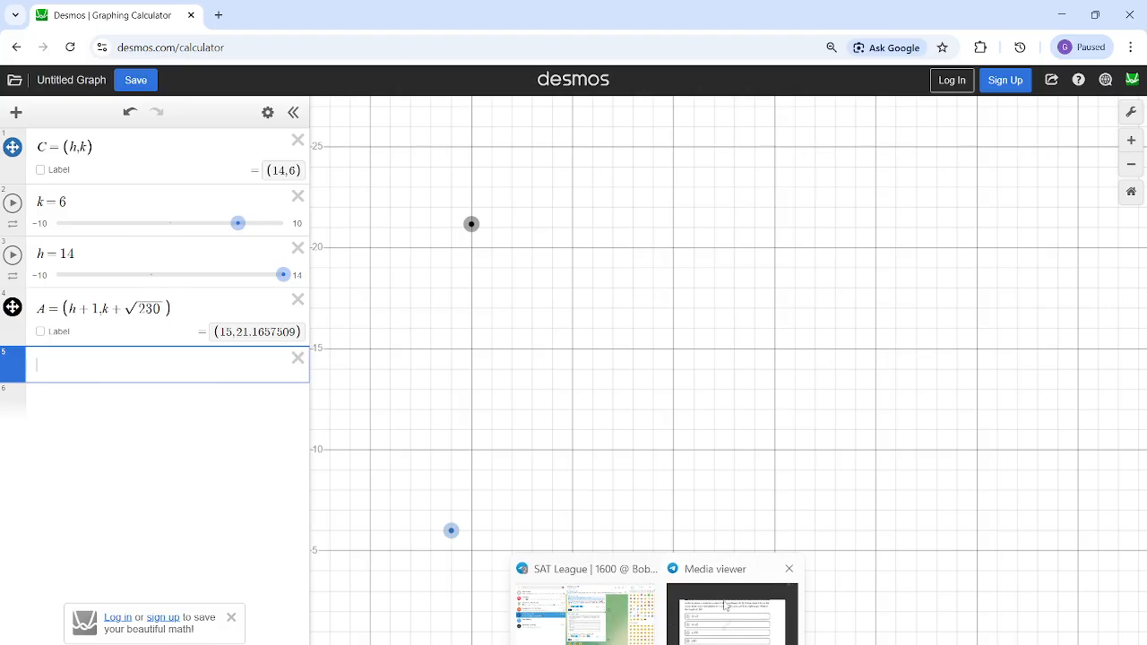
pyautogui.click(727, 605)
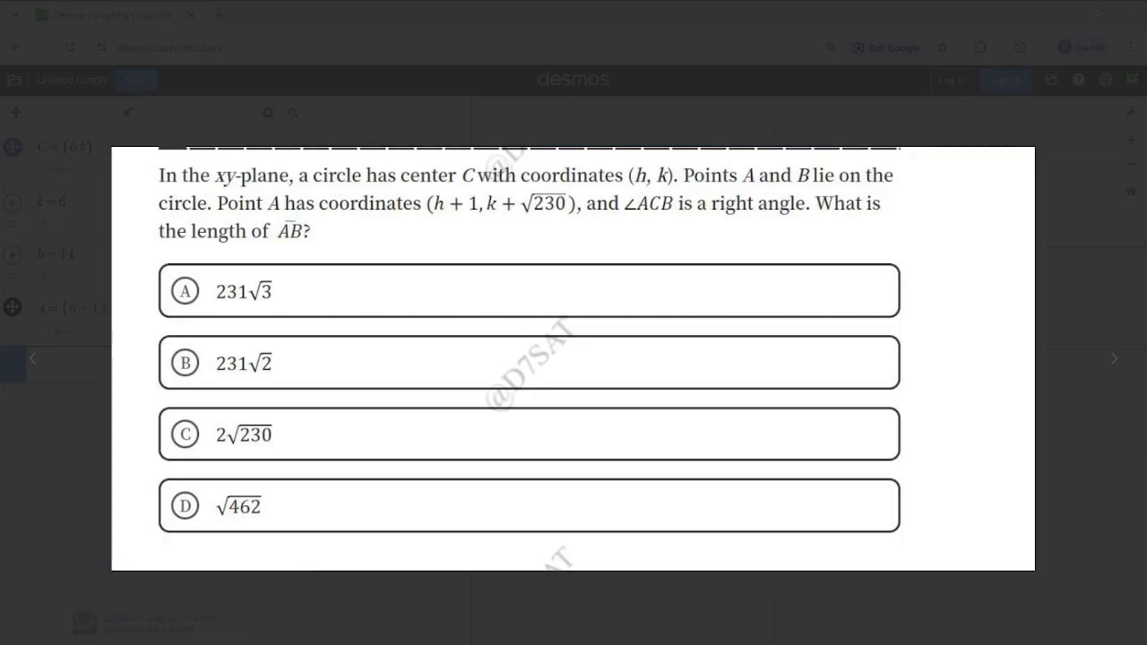
pyautogui.click(1067, 16)
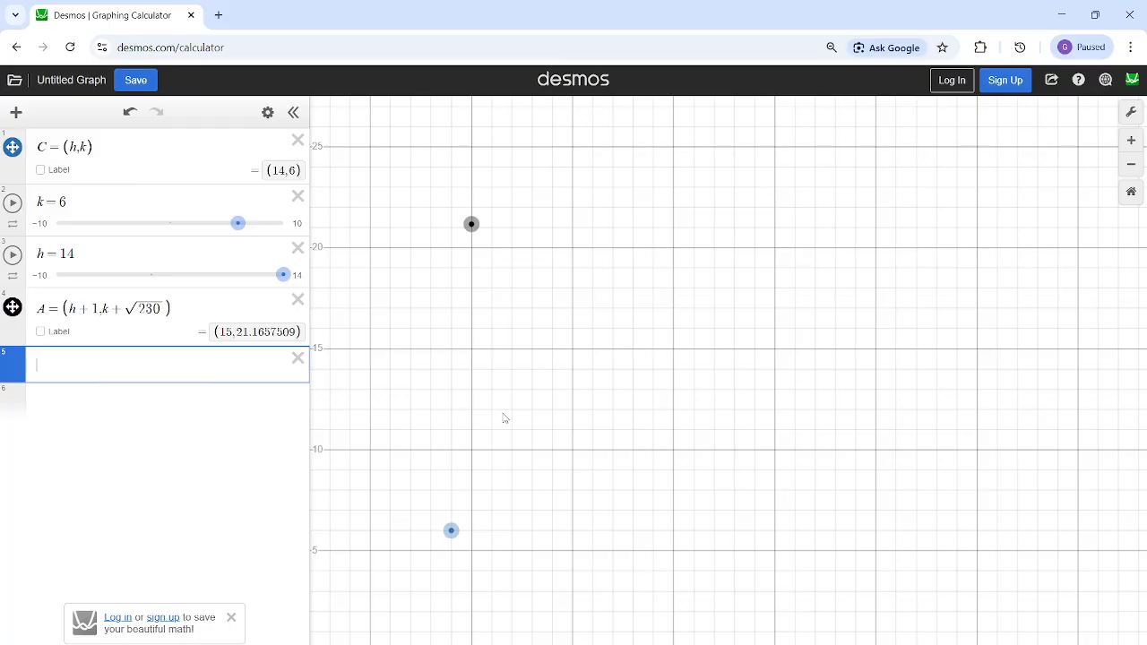
pyautogui.scroll(-3, 505, 419)
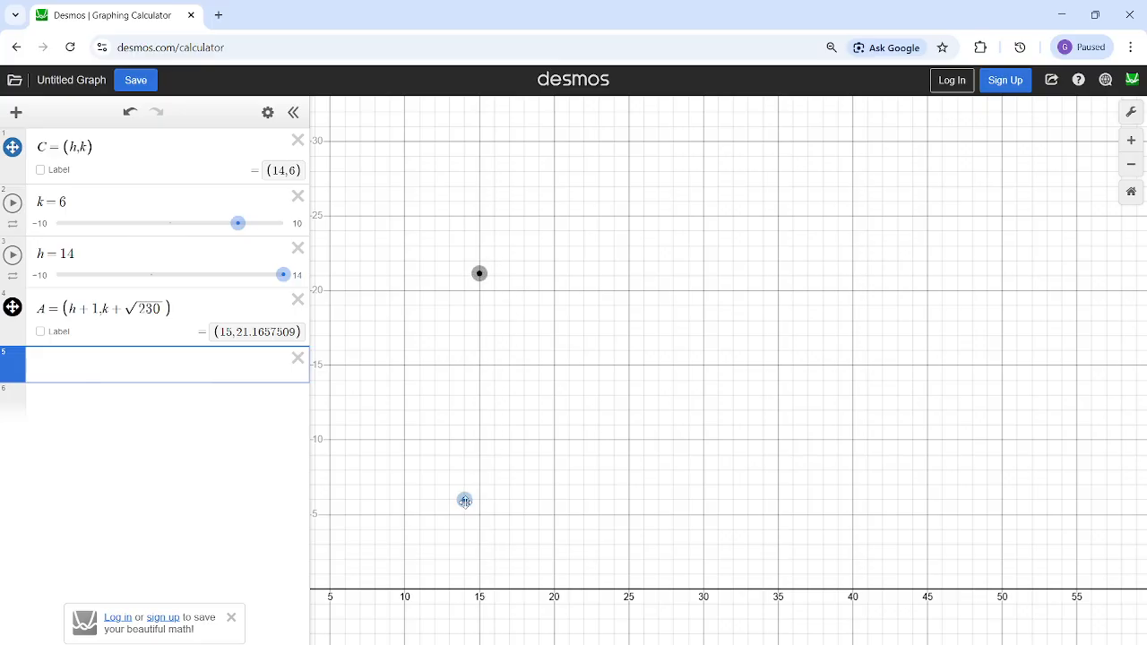
pyautogui.click(525, 469)
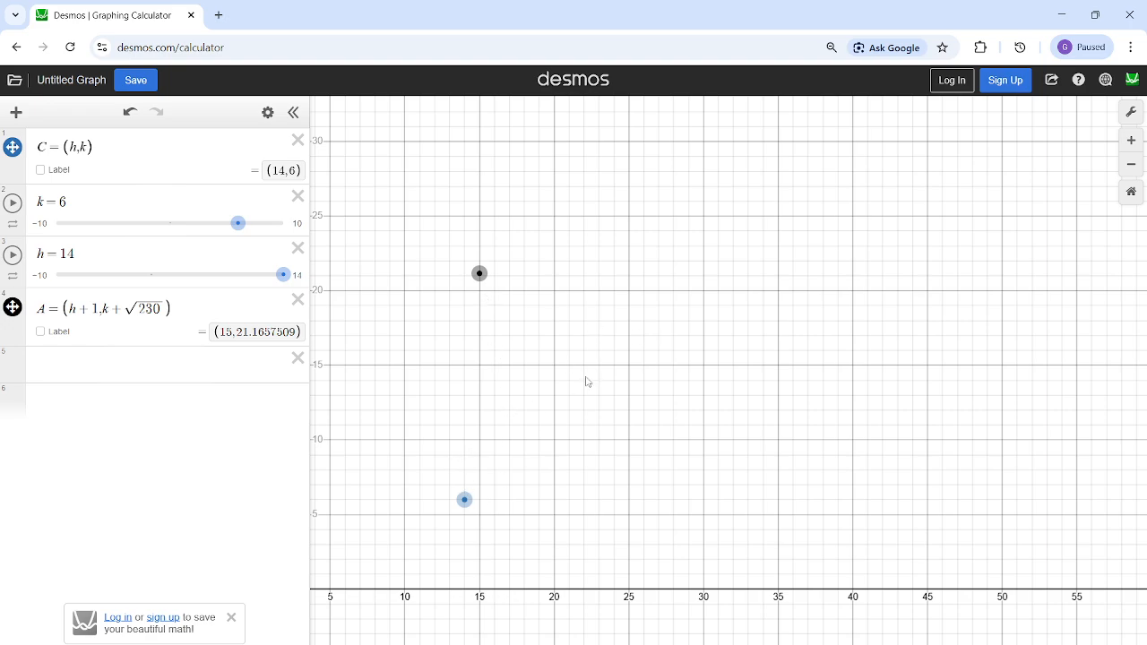
pyautogui.click(137, 367)
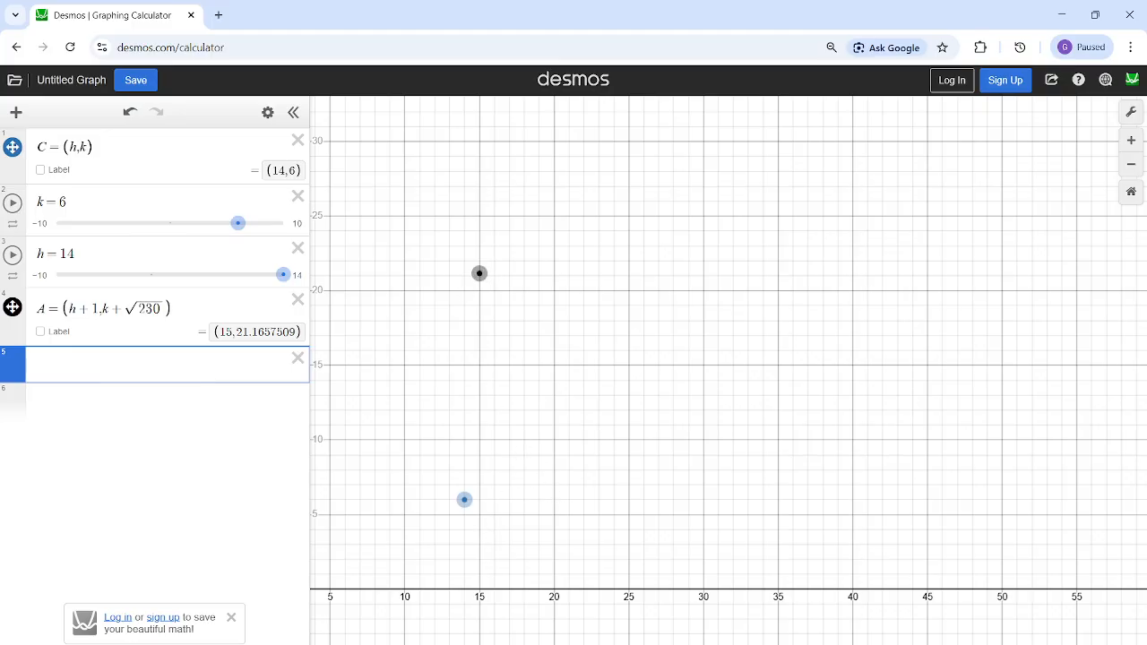
pyautogui.moveTo(663, 644)
pyautogui.click(698, 639)
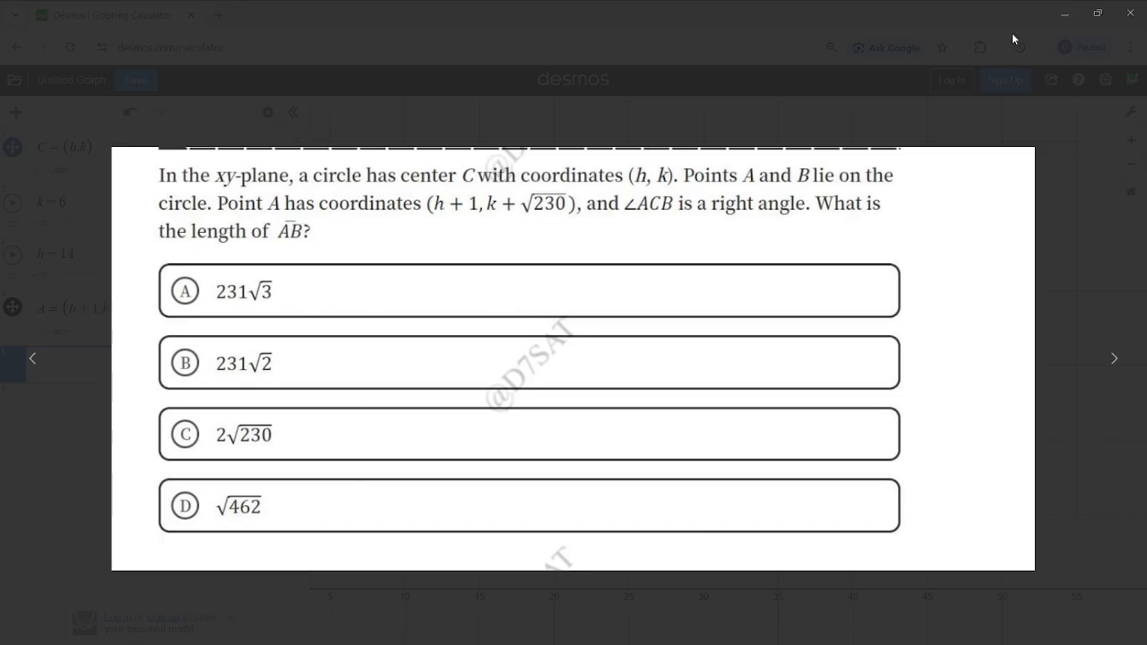
pyautogui.click(1067, 13)
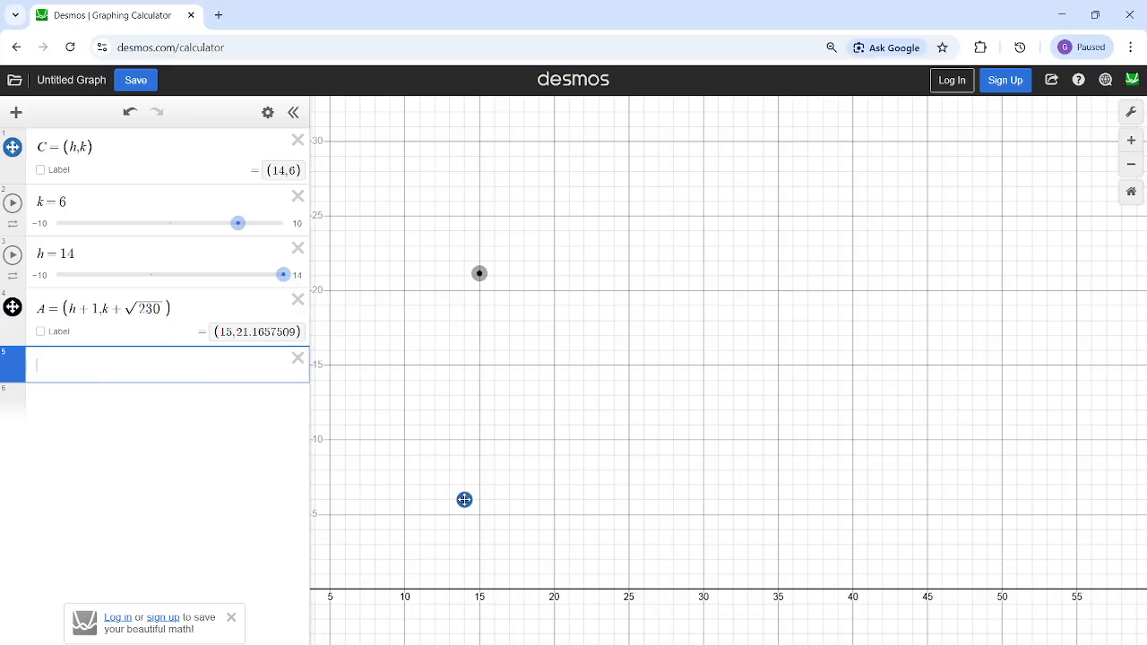
pyautogui.click(706, 507)
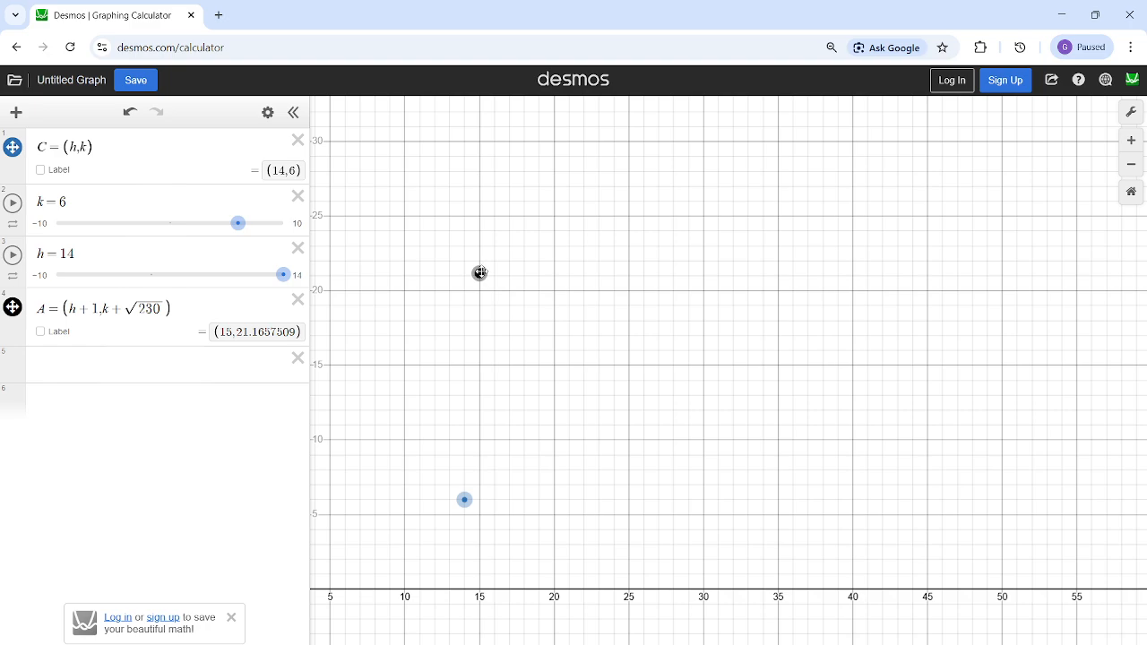
# - Compute the distance between points A and C with distance(A,C) in a new expression, and highlight its result
pyautogui.click(173, 360)
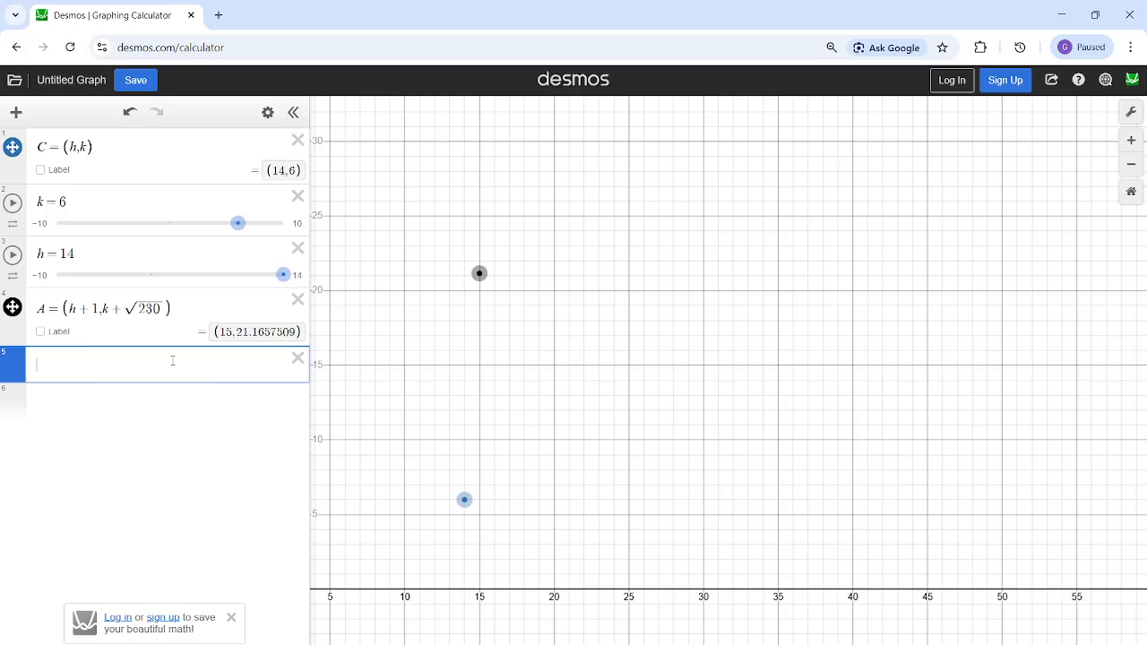
pyautogui.write('dis')
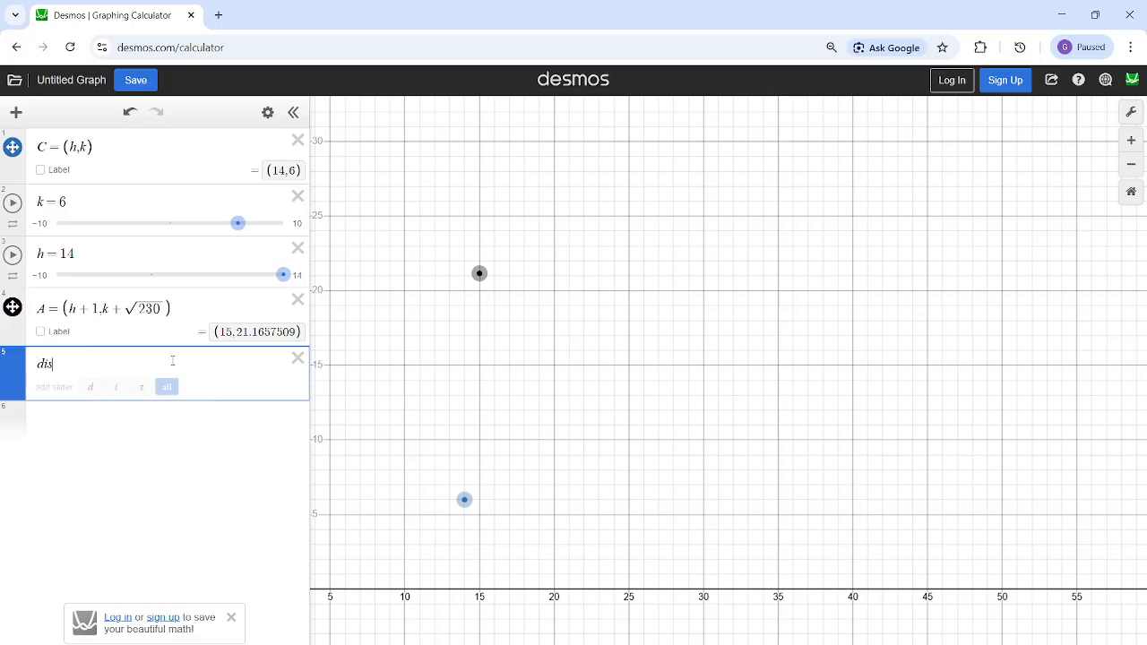
pyautogui.write('tance(a,c')
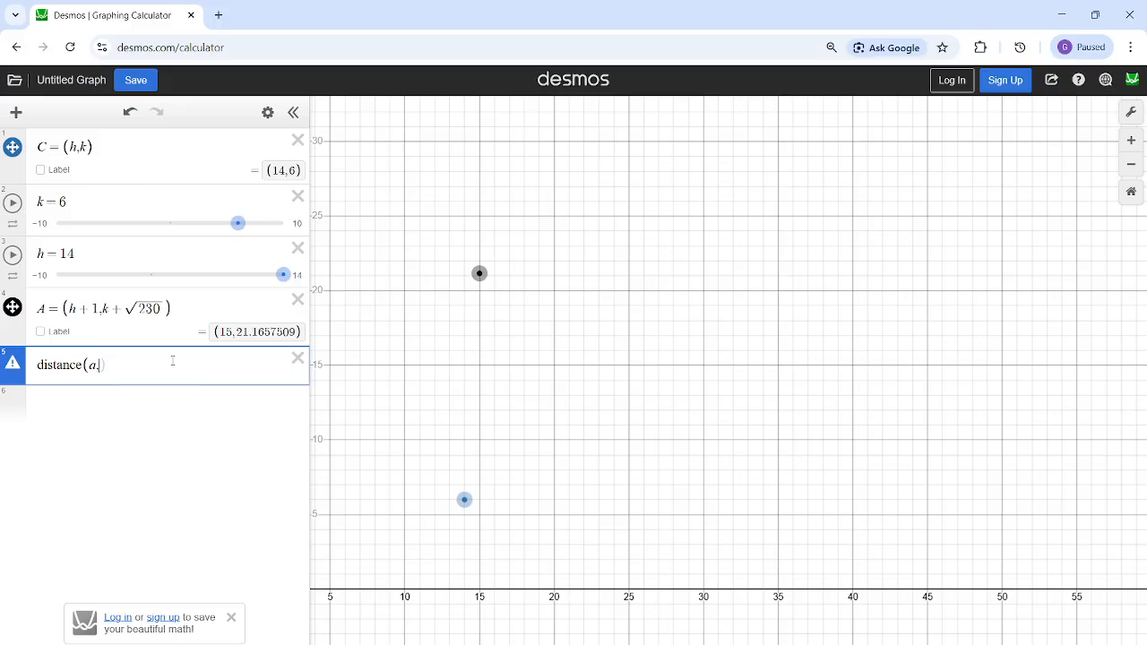
pyautogui.press('BackSpace')
pyautogui.write('A,C')
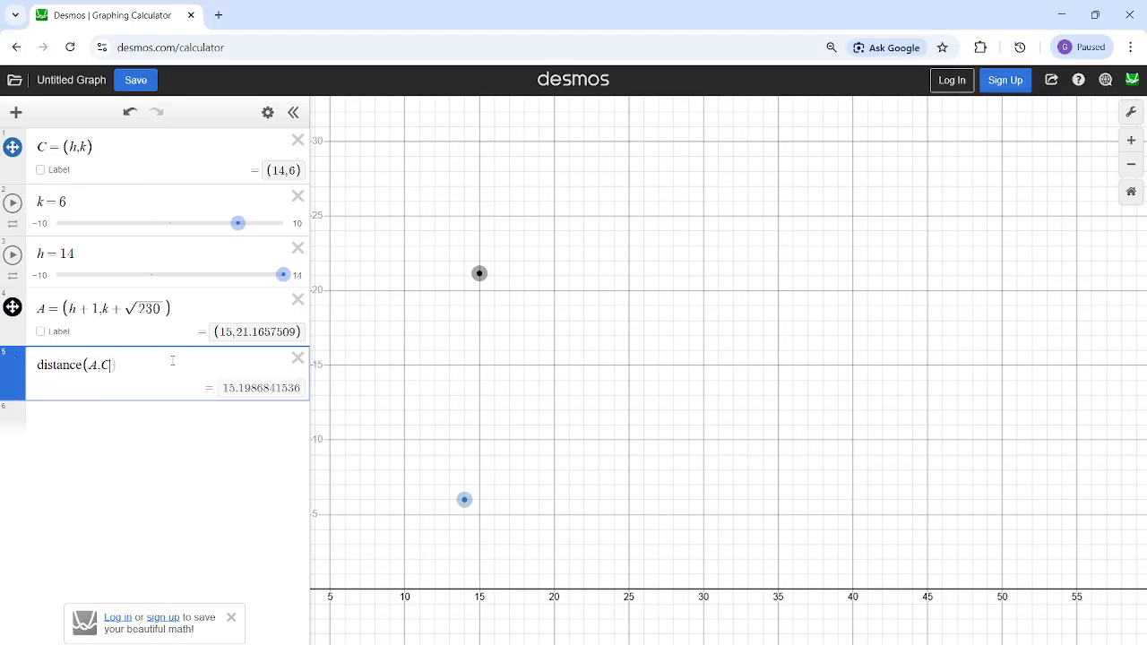
pyautogui.write(')')
pyautogui.hotkey('ctrl', 'a')
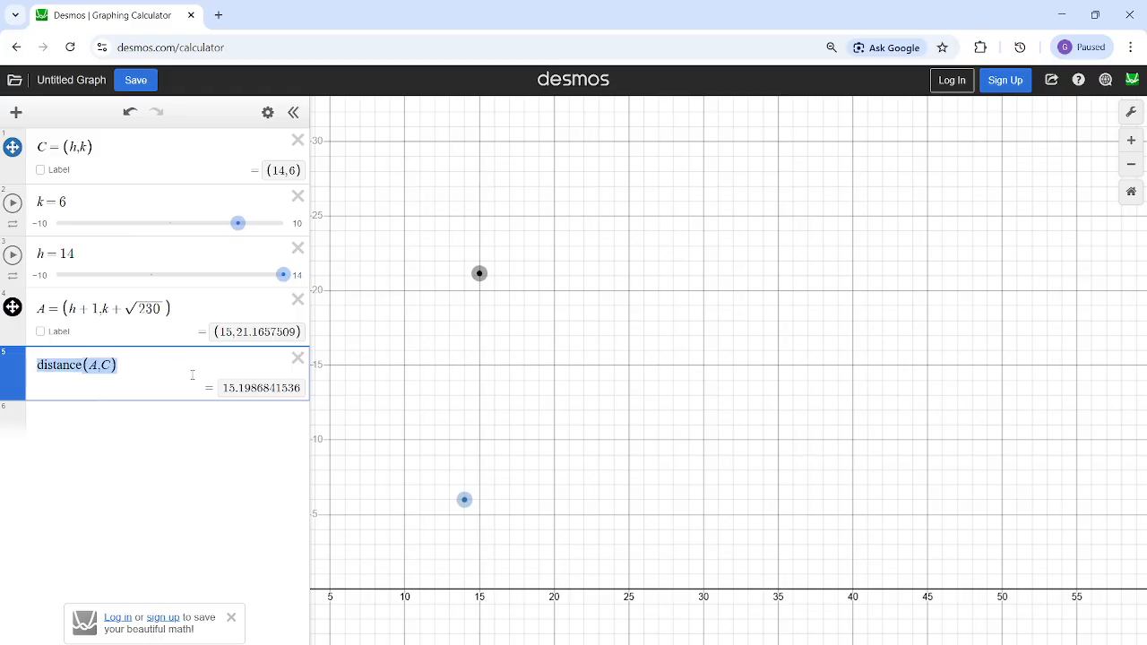
pyautogui.click(238, 391)
pyautogui.click(206, 419)
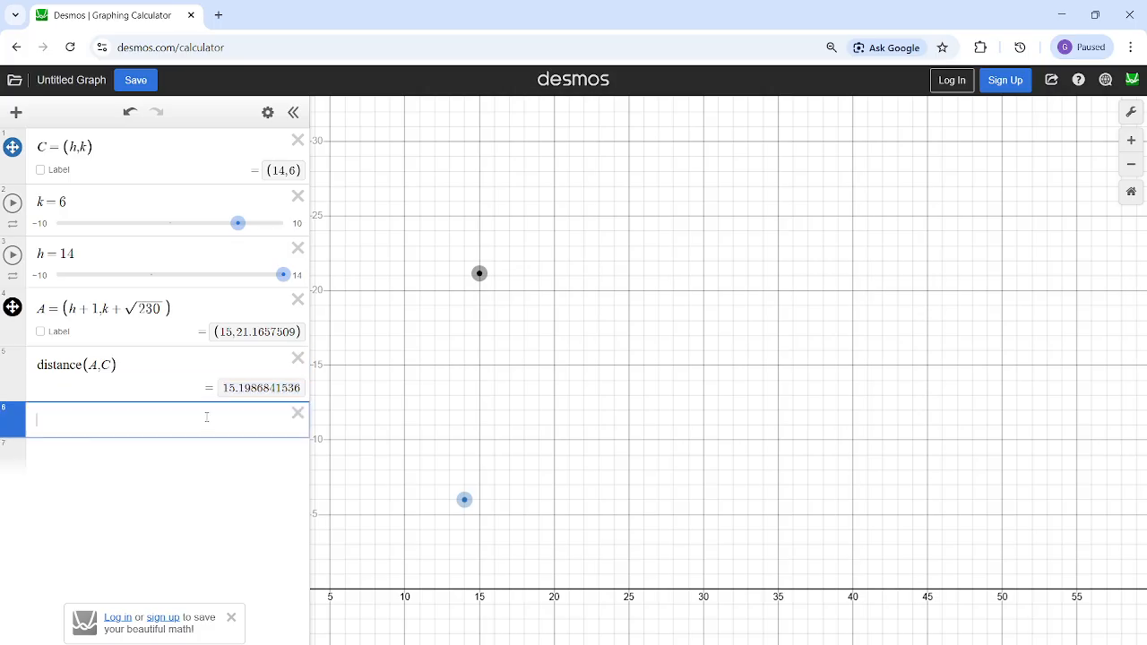
pyautogui.click(251, 393)
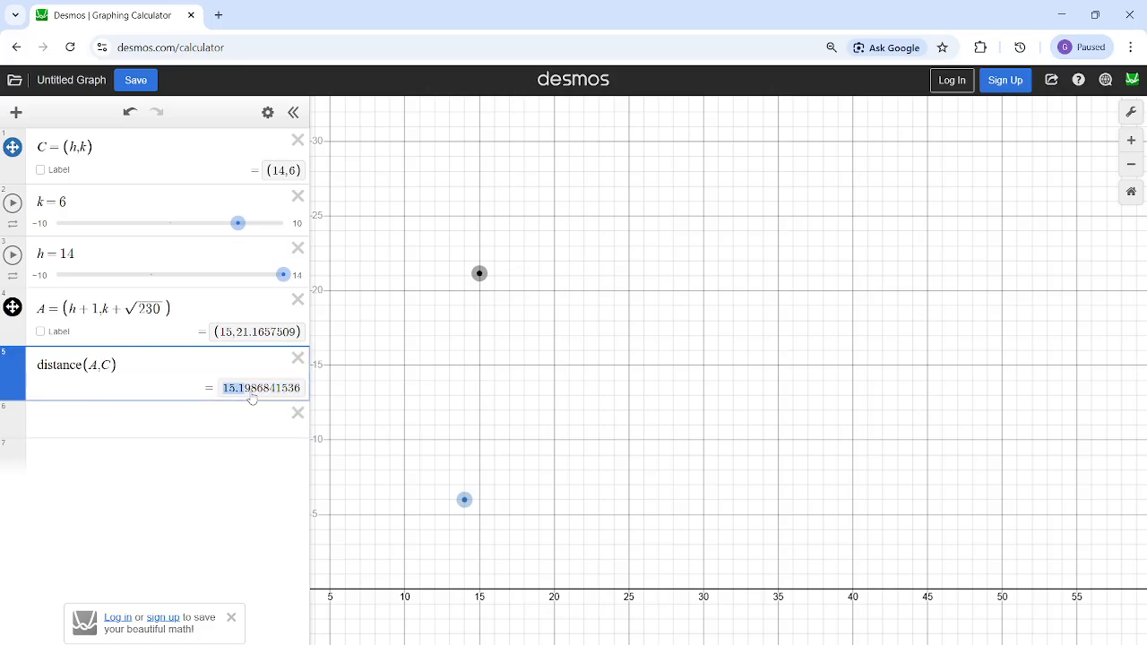
pyautogui.click(174, 440)
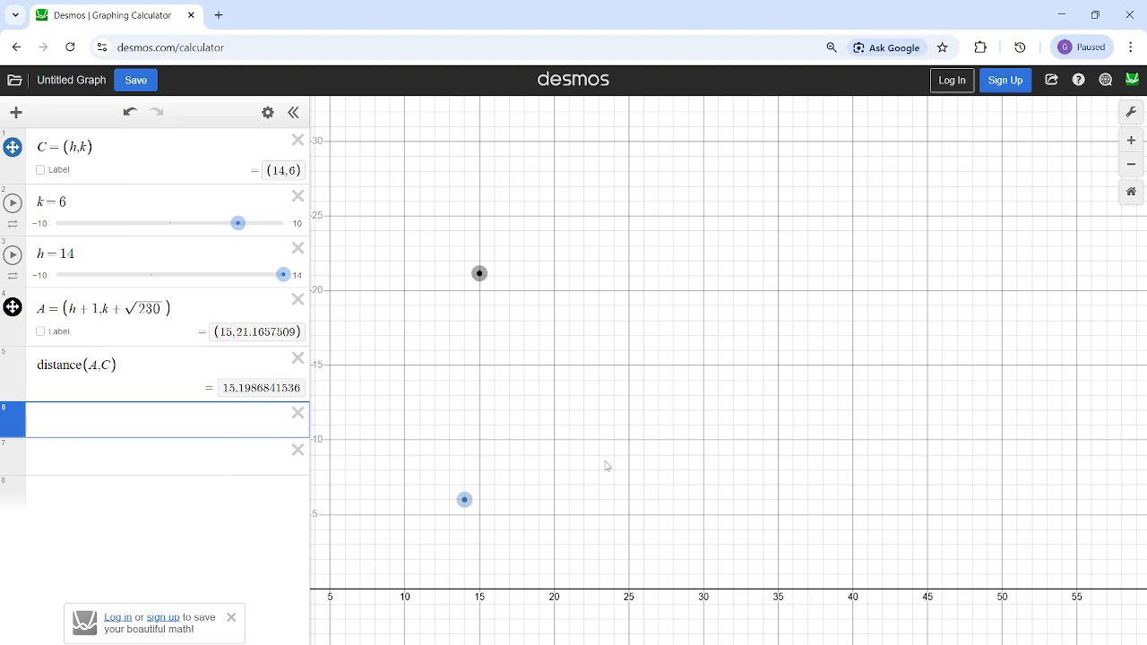
# - Bring up the circle question image to reread the right-angle ACB condition and the requested length AB, and minimize it again
pyautogui.moveTo(657, 644)
pyautogui.click(713, 631)
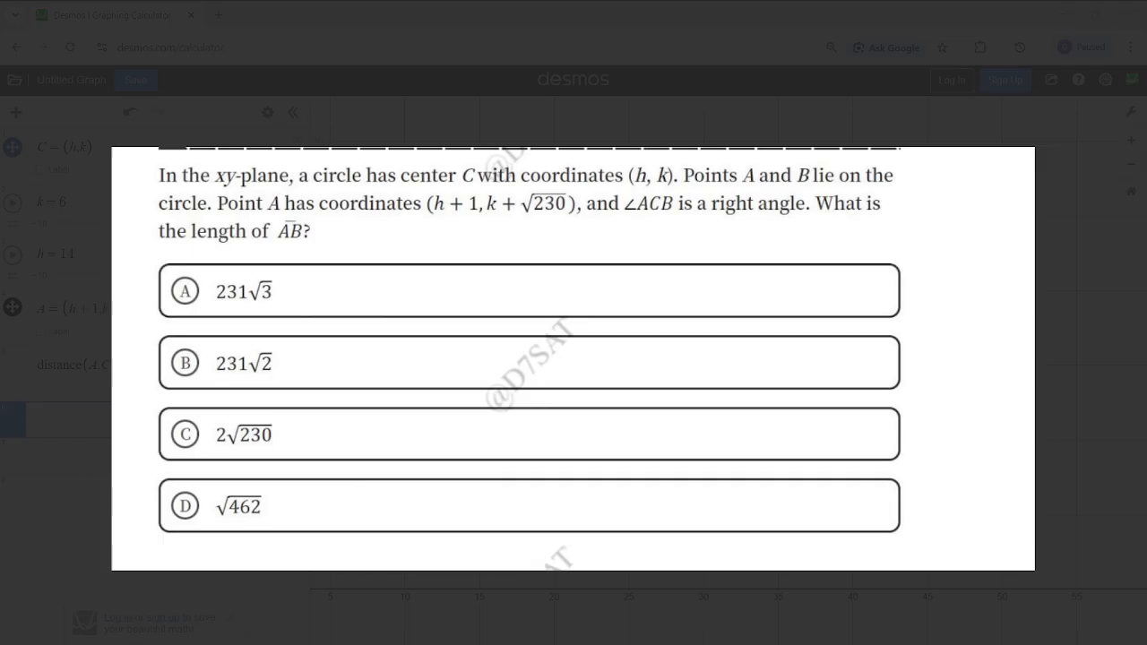
pyautogui.click(1069, 21)
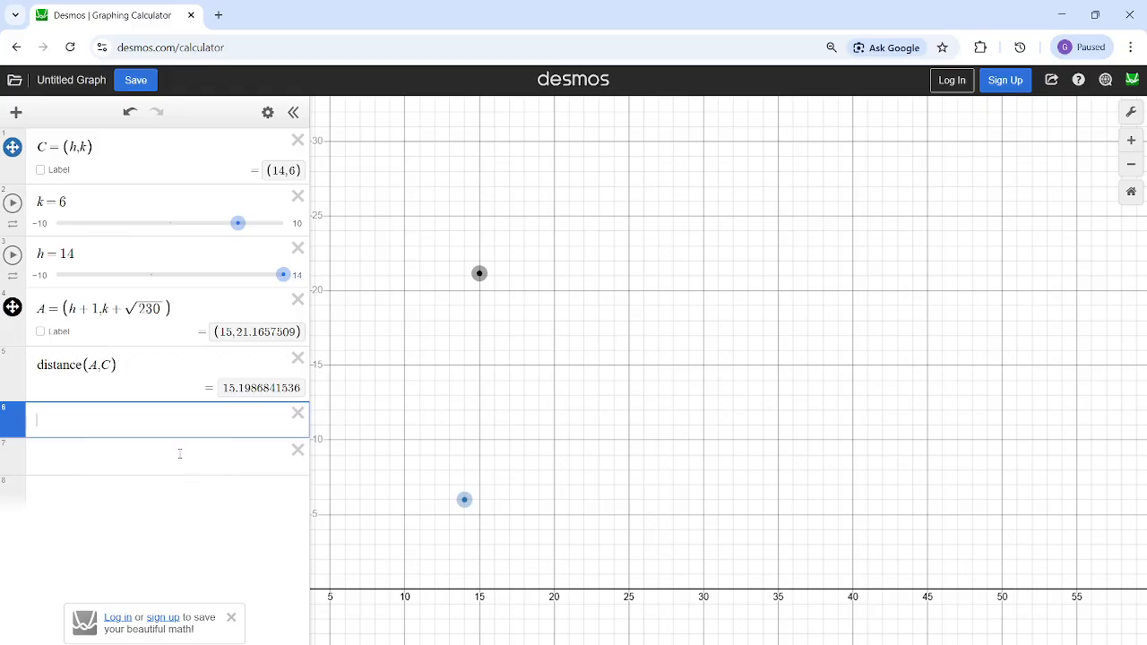
# - Define point B as (7,25) in the empty expression below the distance calculation
pyautogui.write('B = (')
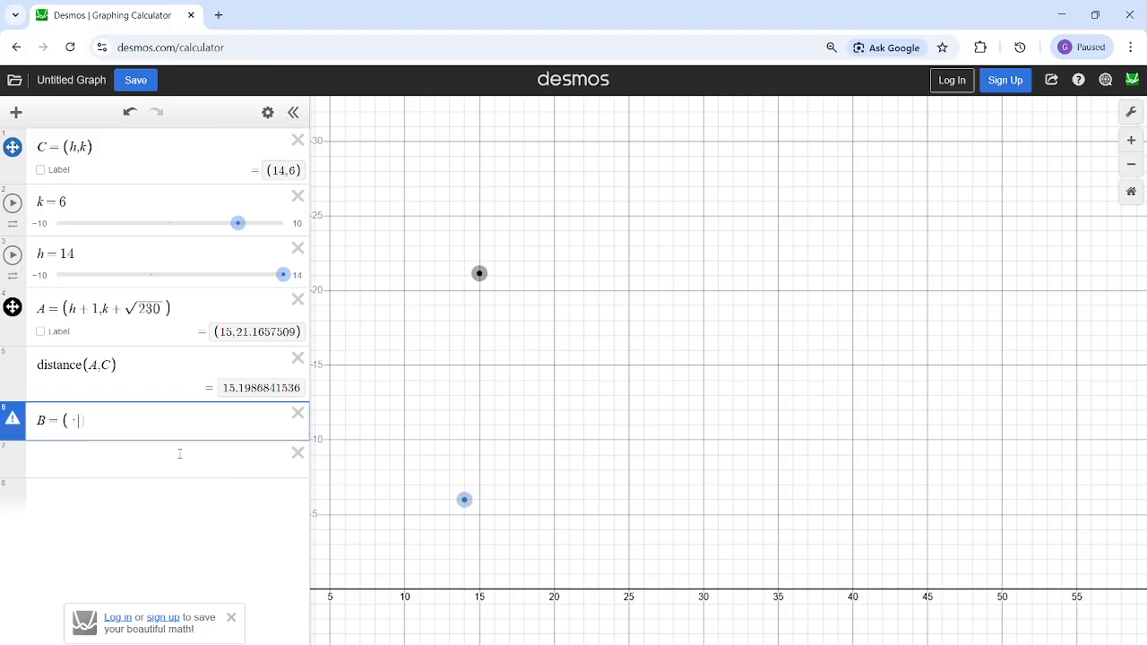
pyautogui.scroll(5, 552, 459)
pyautogui.scroll(-5, 553, 459)
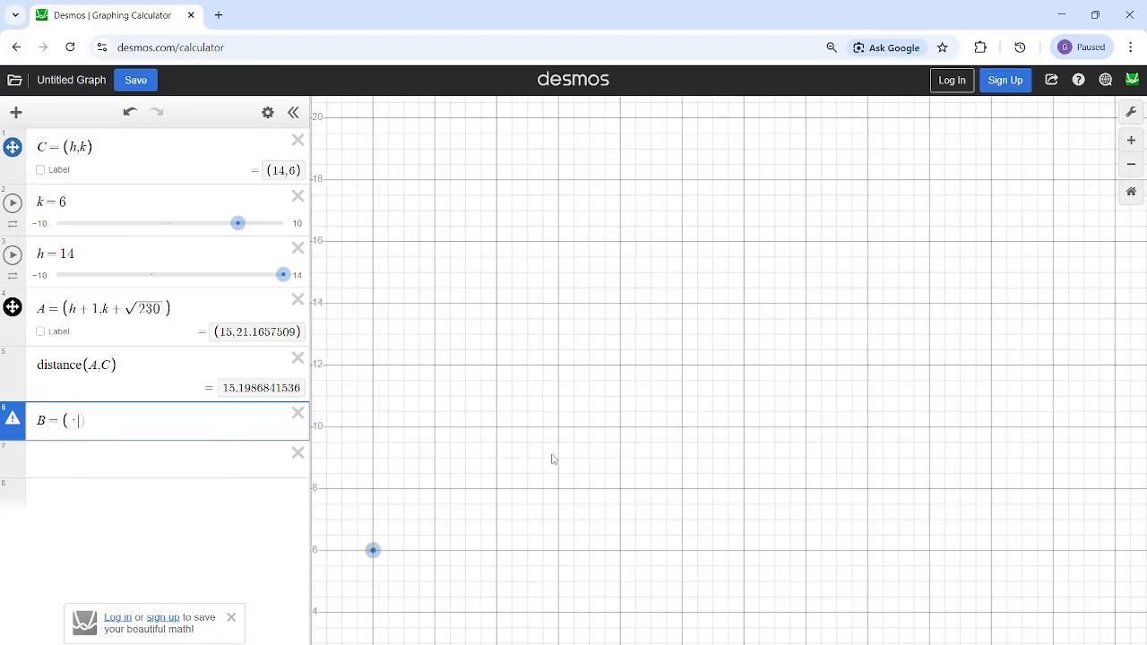
pyautogui.moveTo(553, 458); pyautogui.dragTo(647, 387)
pyautogui.scroll(5, 620, 436)
pyautogui.scroll(-4, 646, 387)
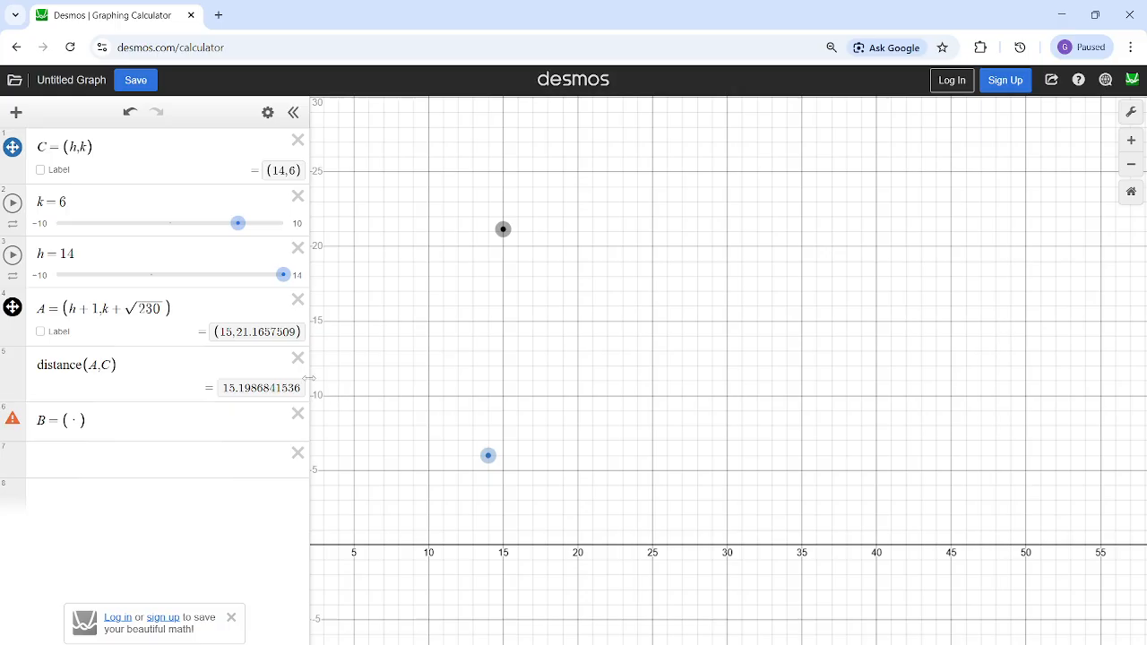
pyautogui.click(80, 423)
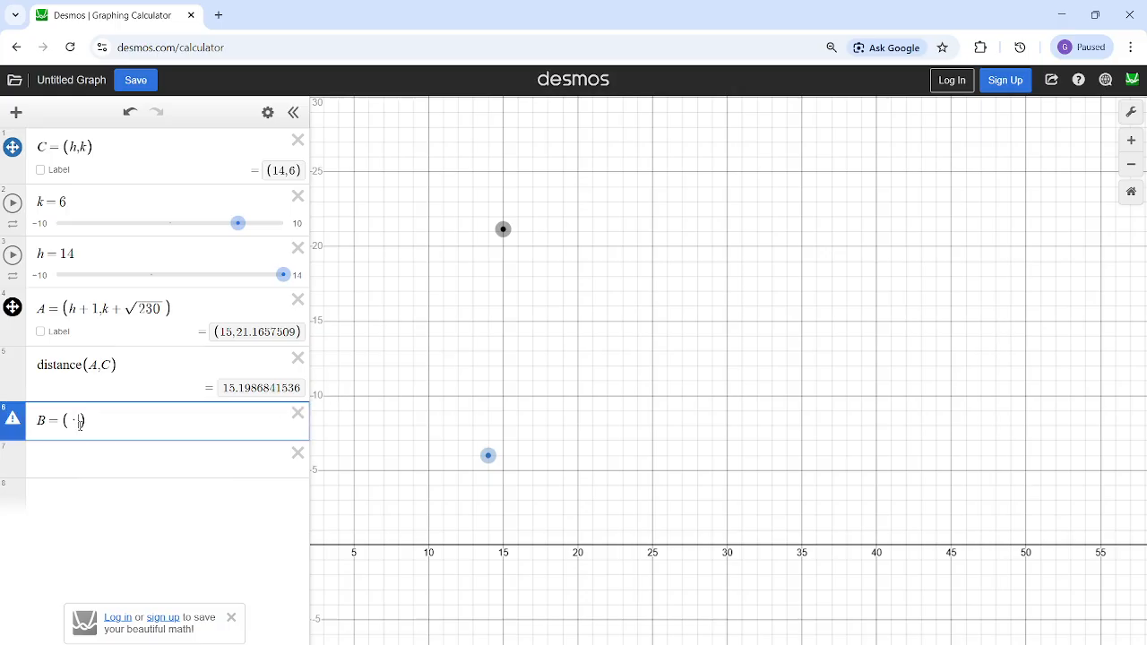
pyautogui.write('7,25')
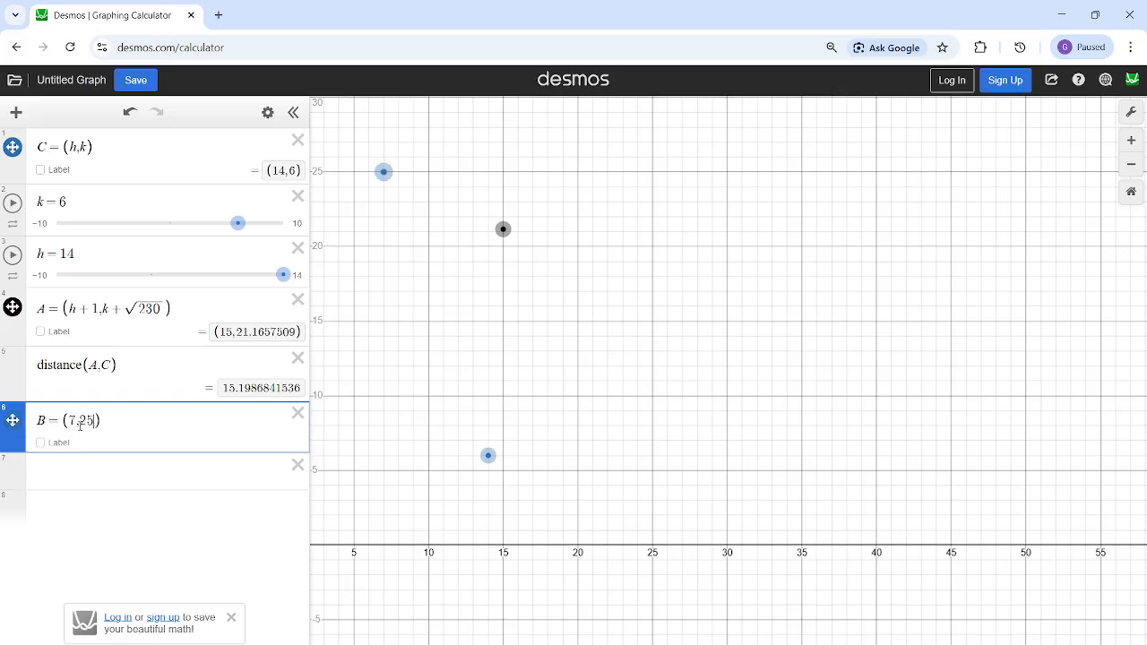
# - Change point B's coordinates to (25,7)
pyautogui.press('BackSpace')
pyautogui.press('BackSpace')
pyautogui.press('BackSpace')
pyautogui.press('BackSpace')
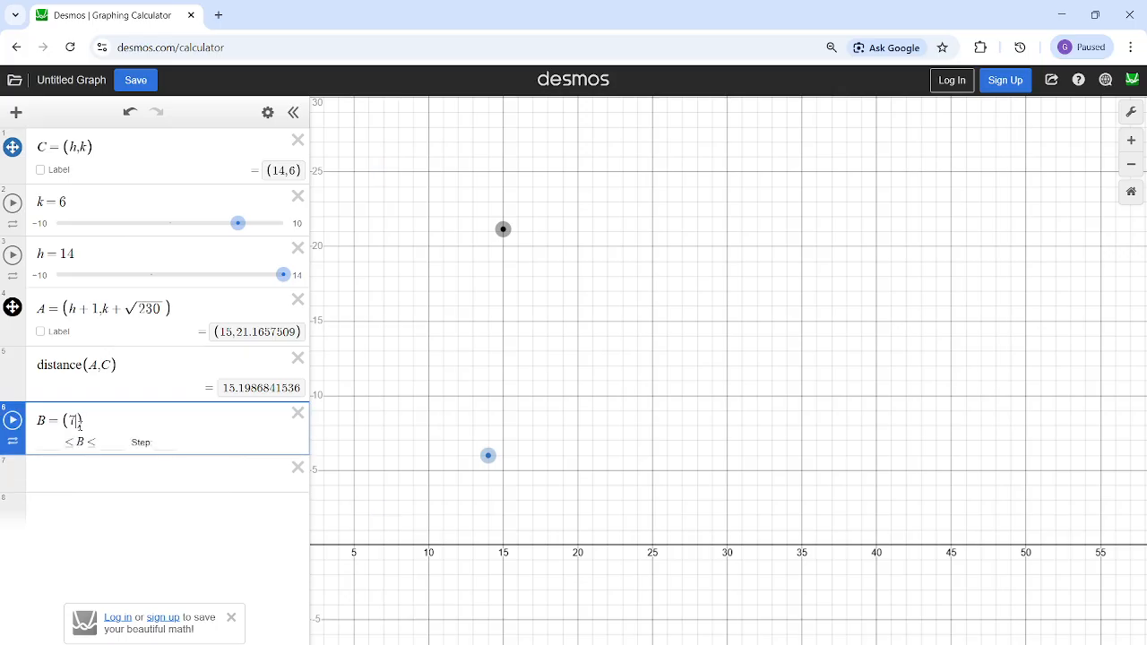
pyautogui.write('25,7')
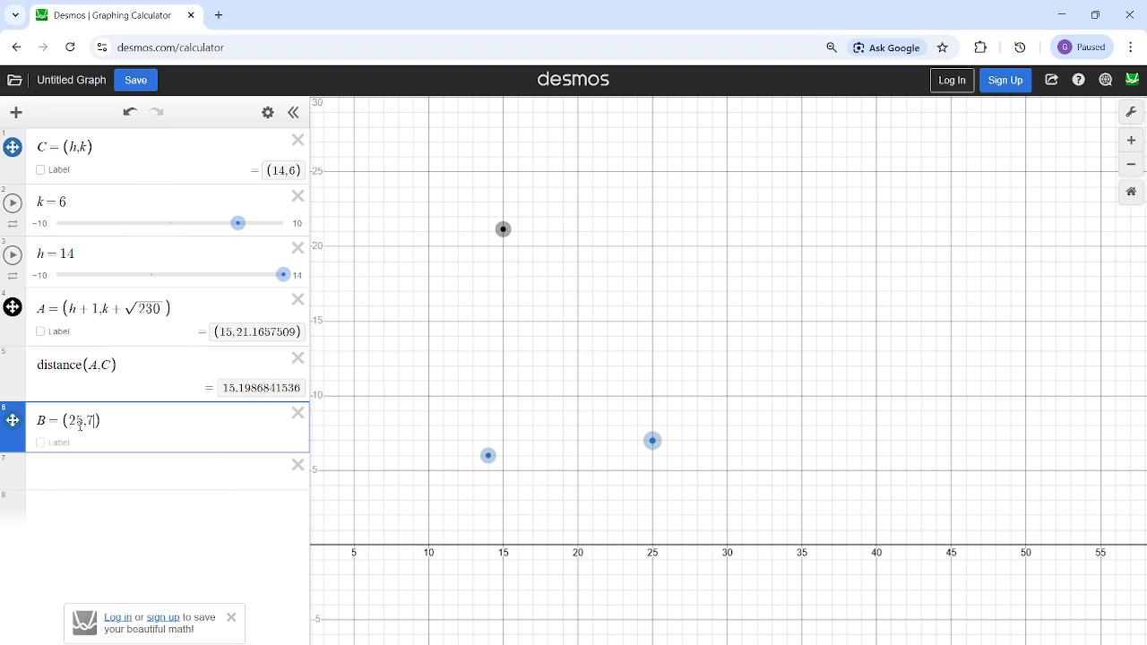
pyautogui.write(')')
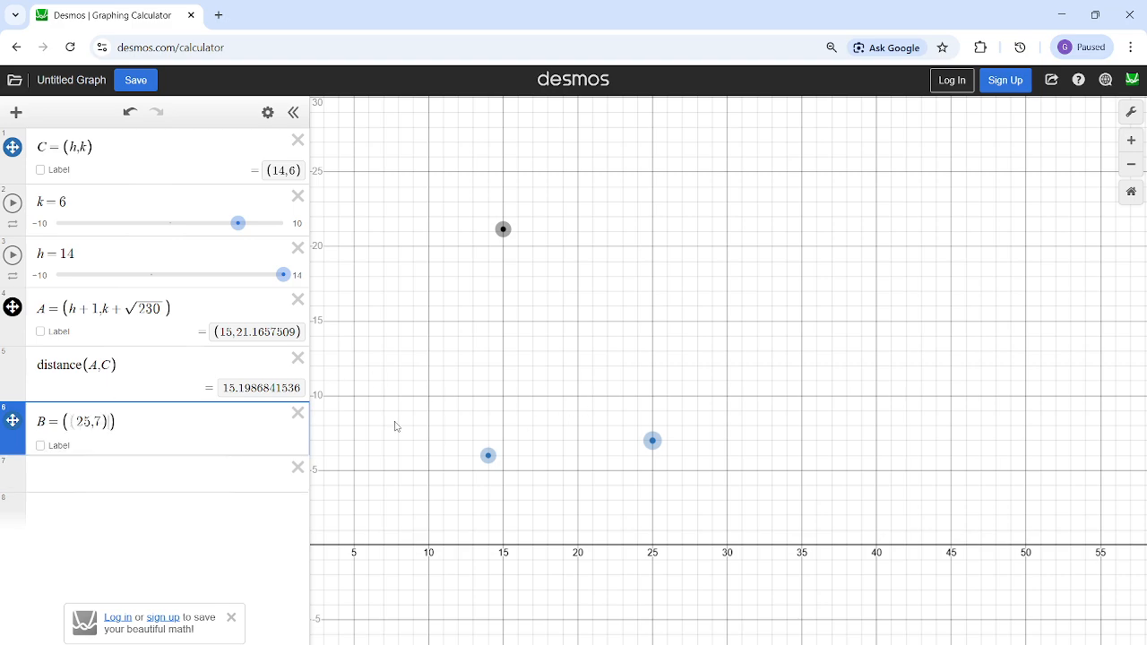
pyautogui.press('BackSpace')
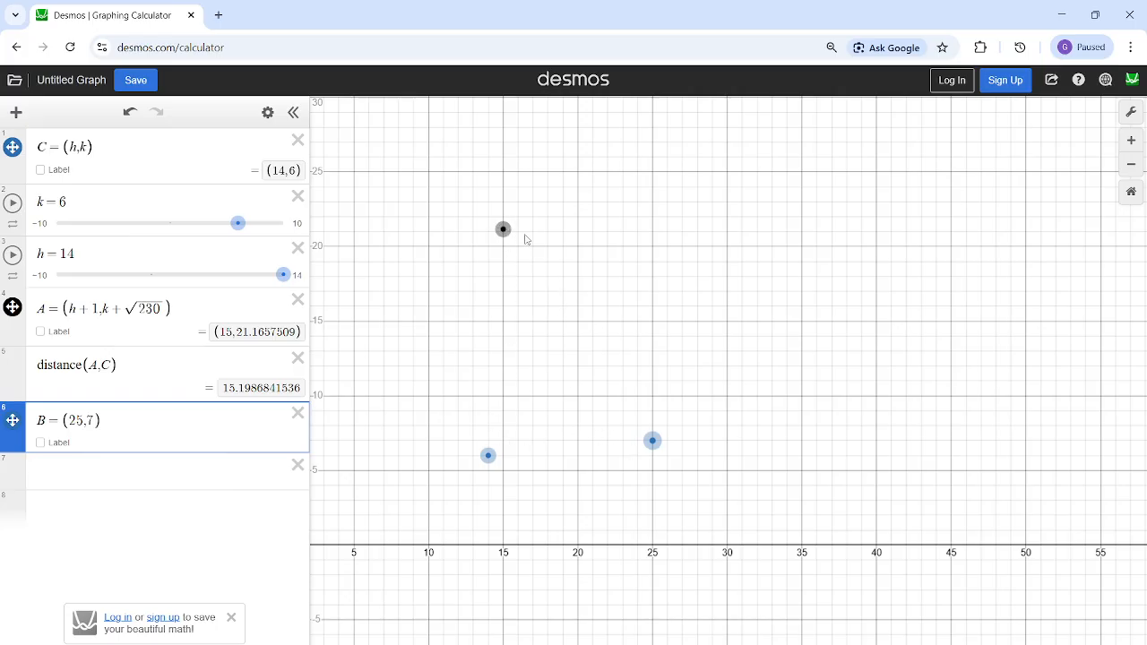
pyautogui.click(134, 484)
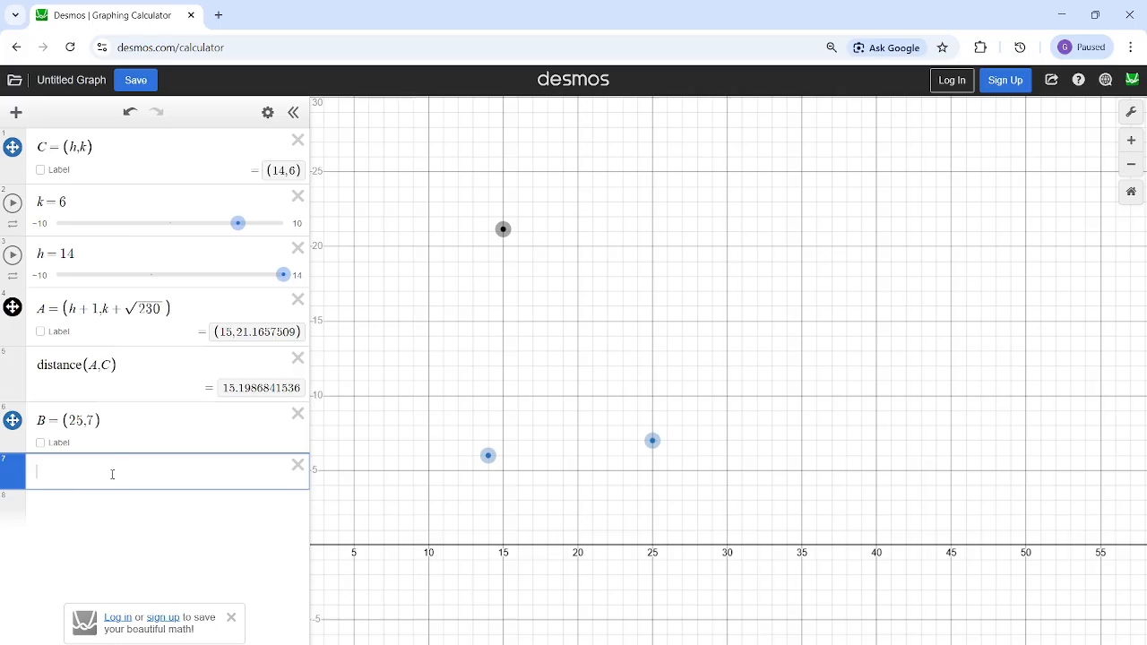
pyautogui.write('distance(')
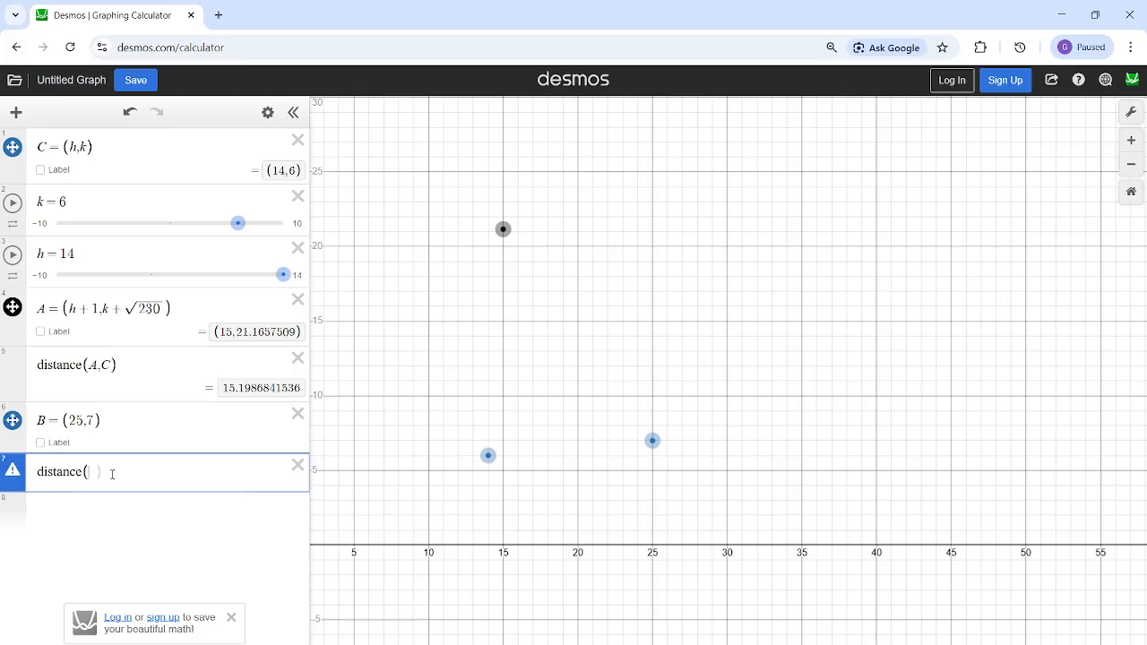
# - Assign the distance(A,C) expression to the variable L and delete the unfinished second distance expression
pyautogui.doubleClick(226, 389)
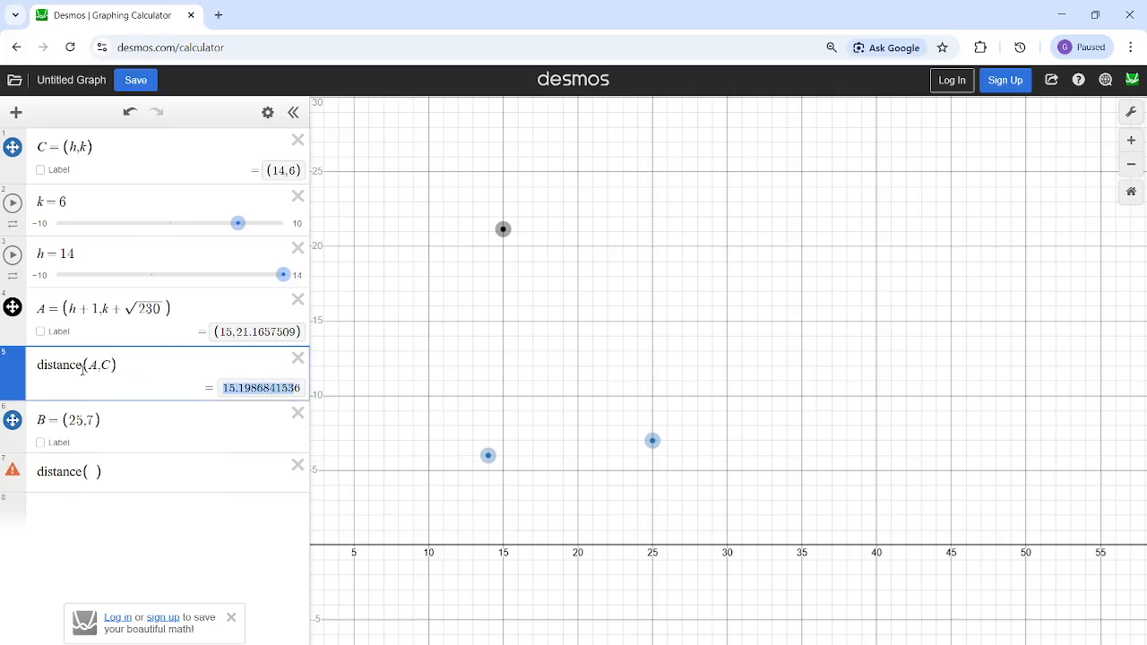
pyautogui.click(43, 366)
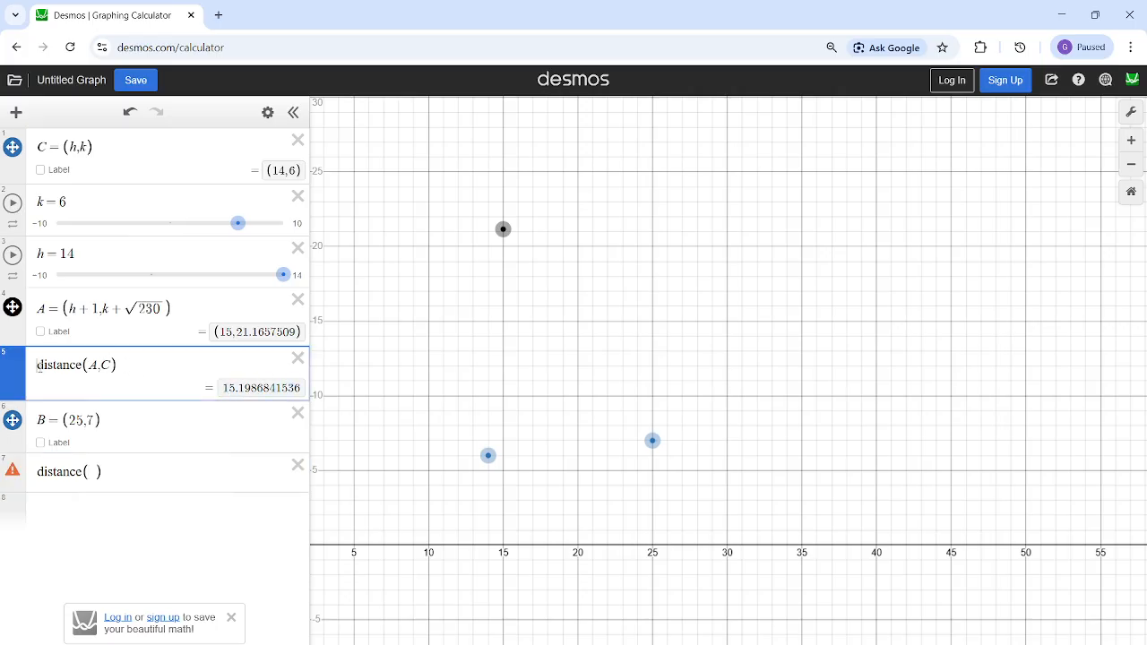
pyautogui.write('L ')
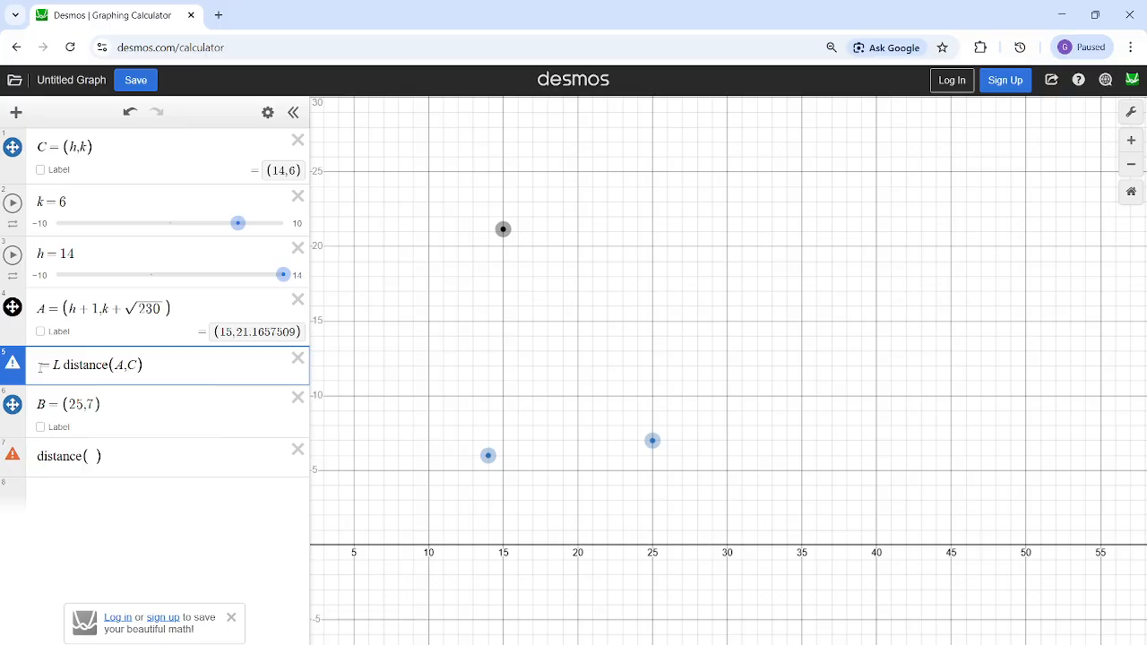
pyautogui.write('=')
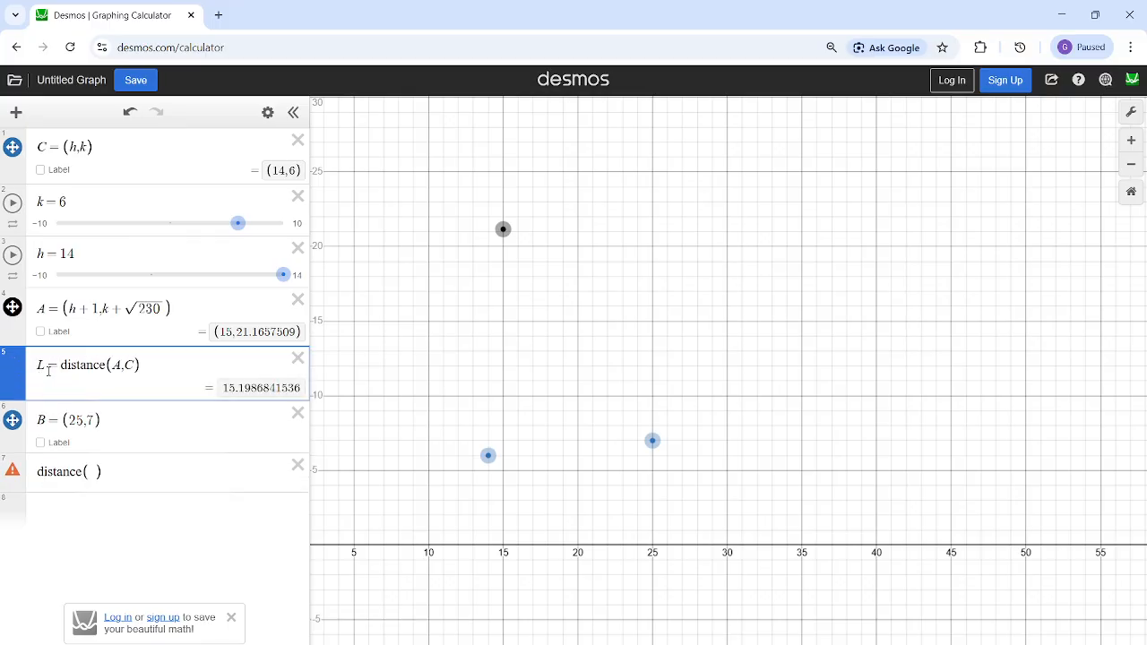
pyautogui.click(297, 464)
# - Enter the Pythagorean equation L²+L²=v² in a new expression below point B
pyautogui.click(192, 484)
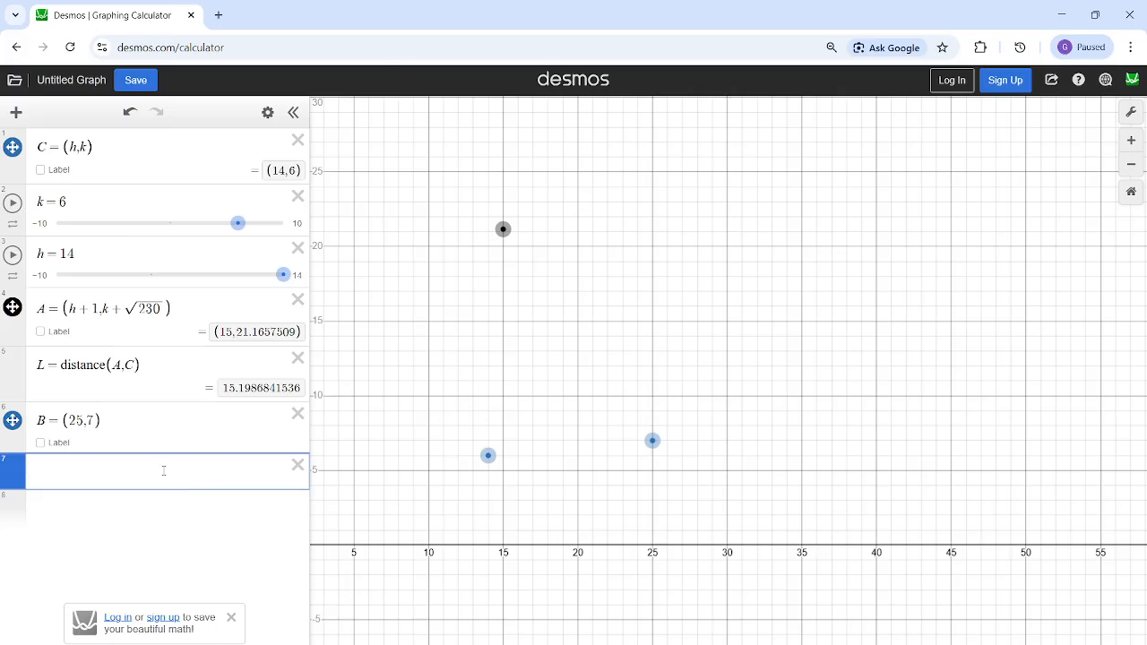
pyautogui.write('L')
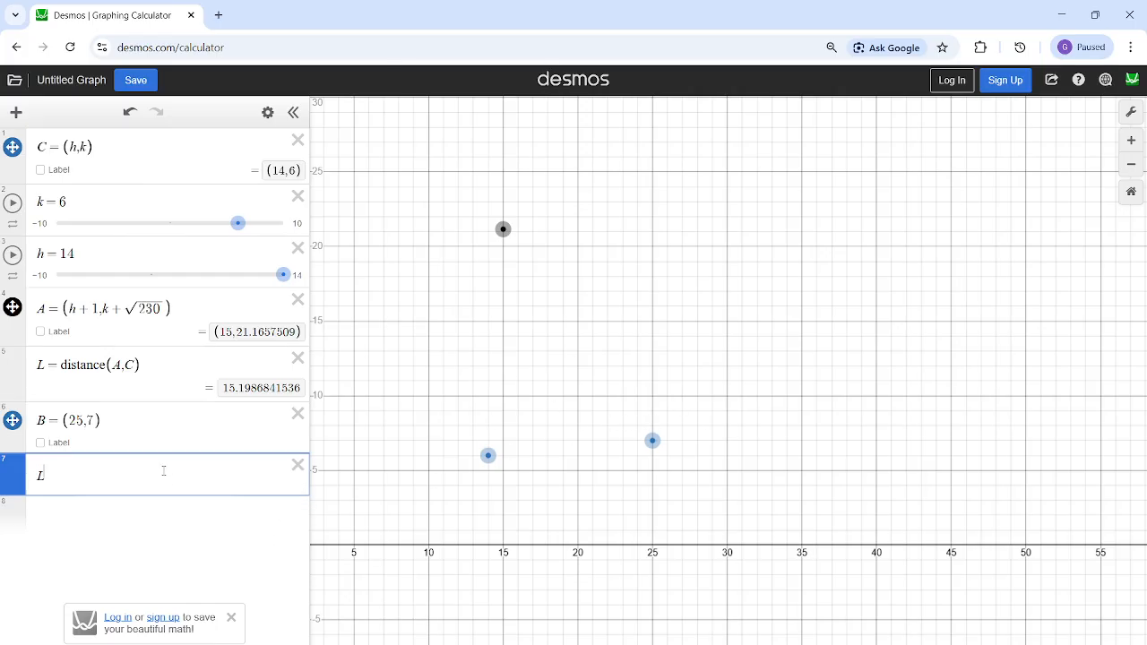
pyautogui.write('^2+L^2=')
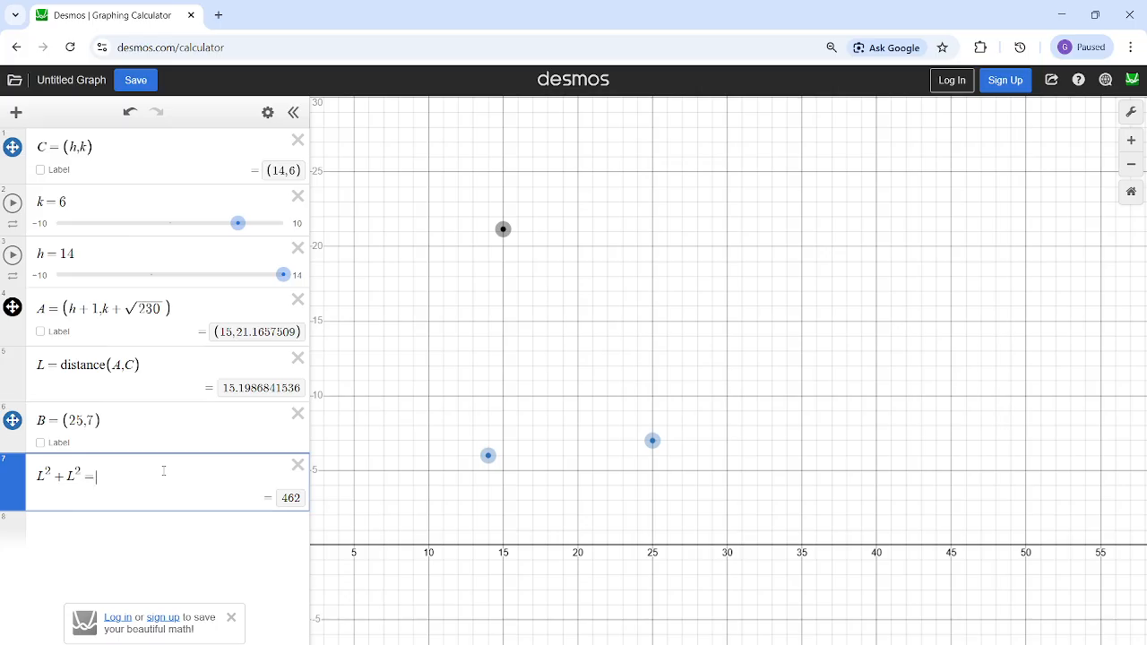
pyautogui.write('v&')
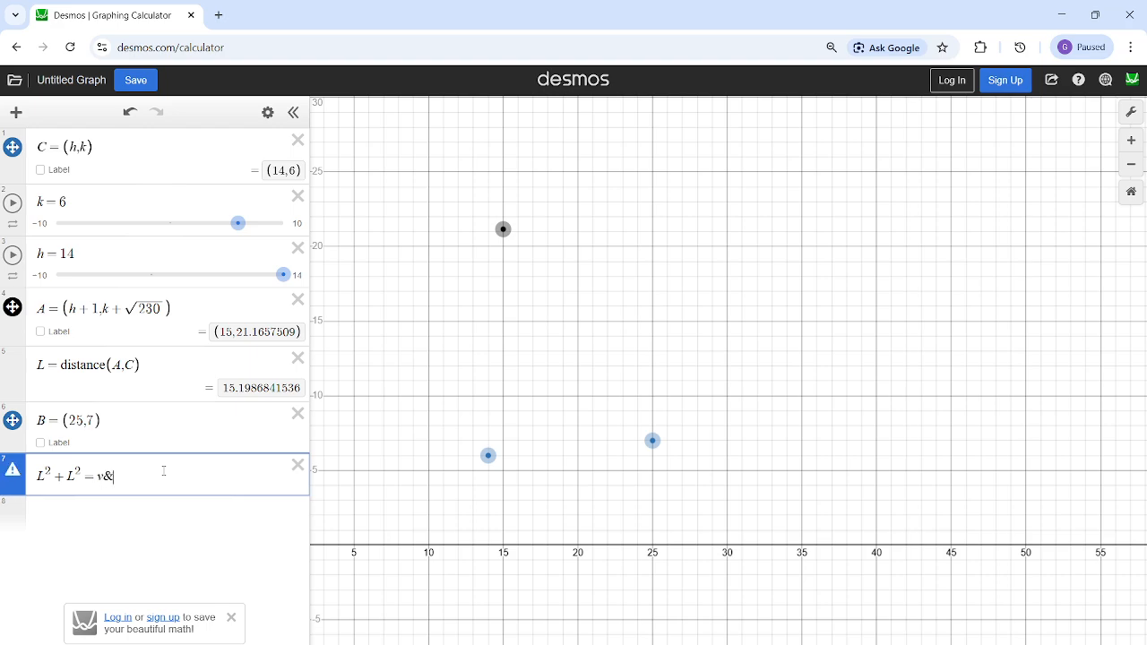
pyautogui.press('BackSpace')
# - Add the expressions v=AB, L=CB and L=AC on separate lines below the Pythagorean equation
pyautogui.click(154, 506)
pyautogui.write('v=')
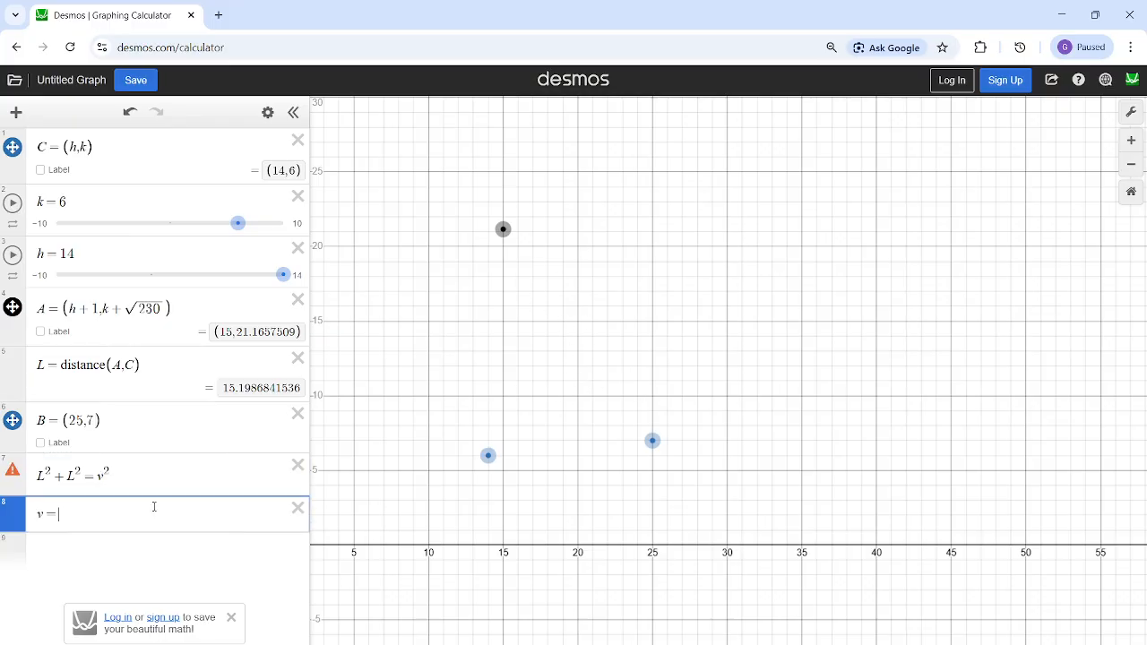
pyautogui.write('AB')
pyautogui.click(146, 541)
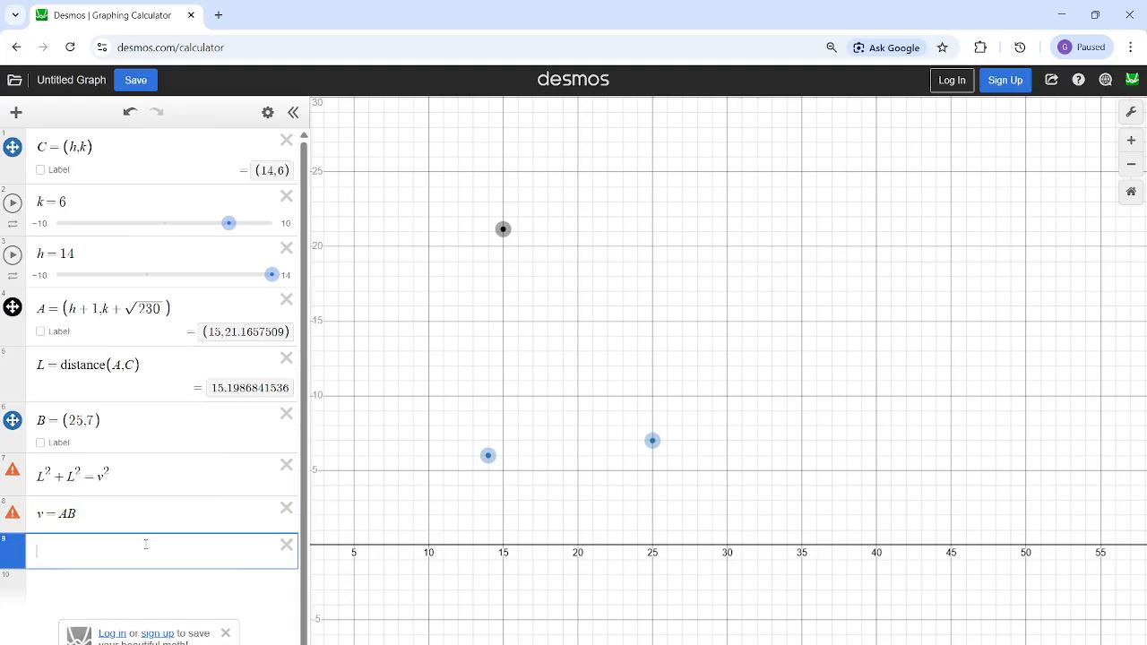
pyautogui.write('L = ')
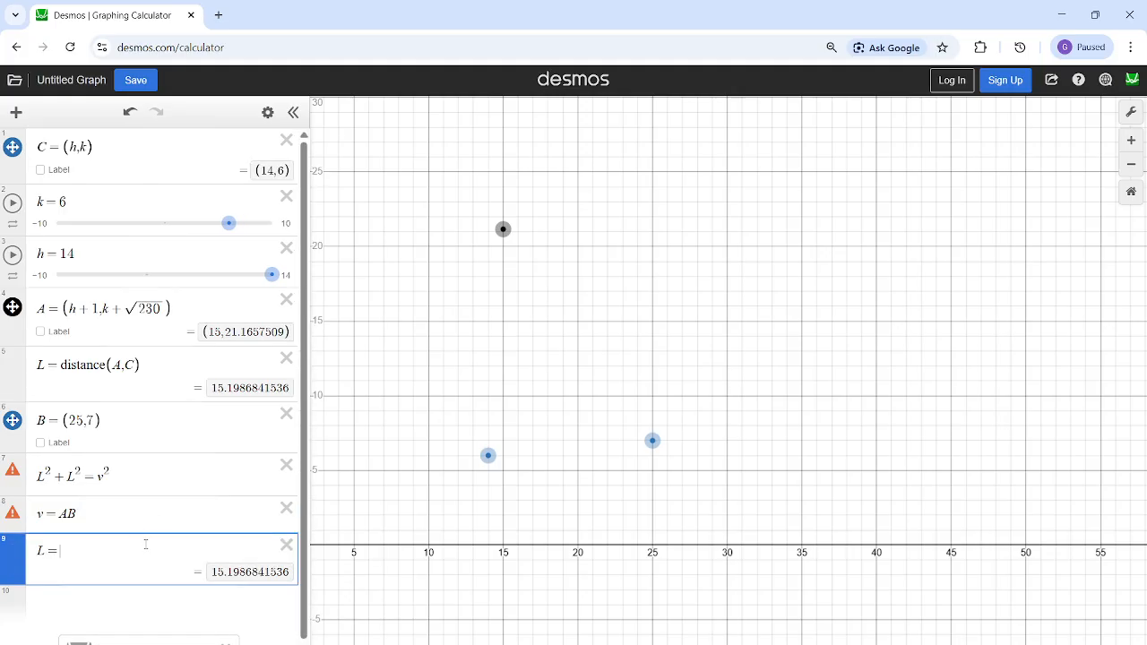
pyautogui.write('CB')
pyautogui.press('Return')
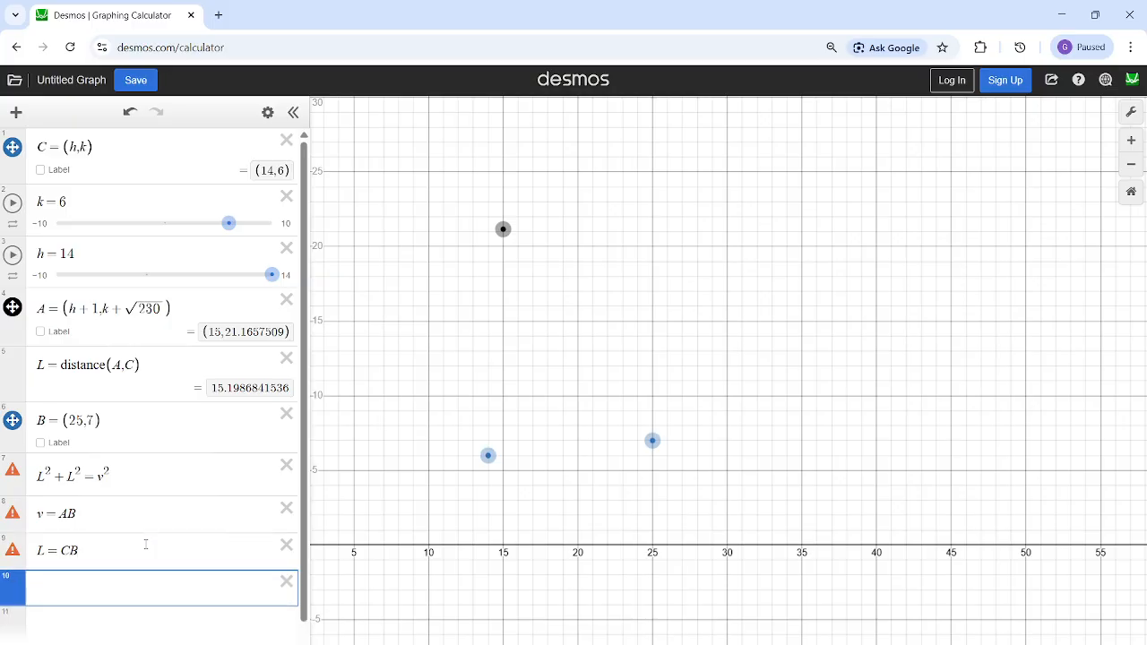
pyautogui.write('L = AC')
pyautogui.press('Return')
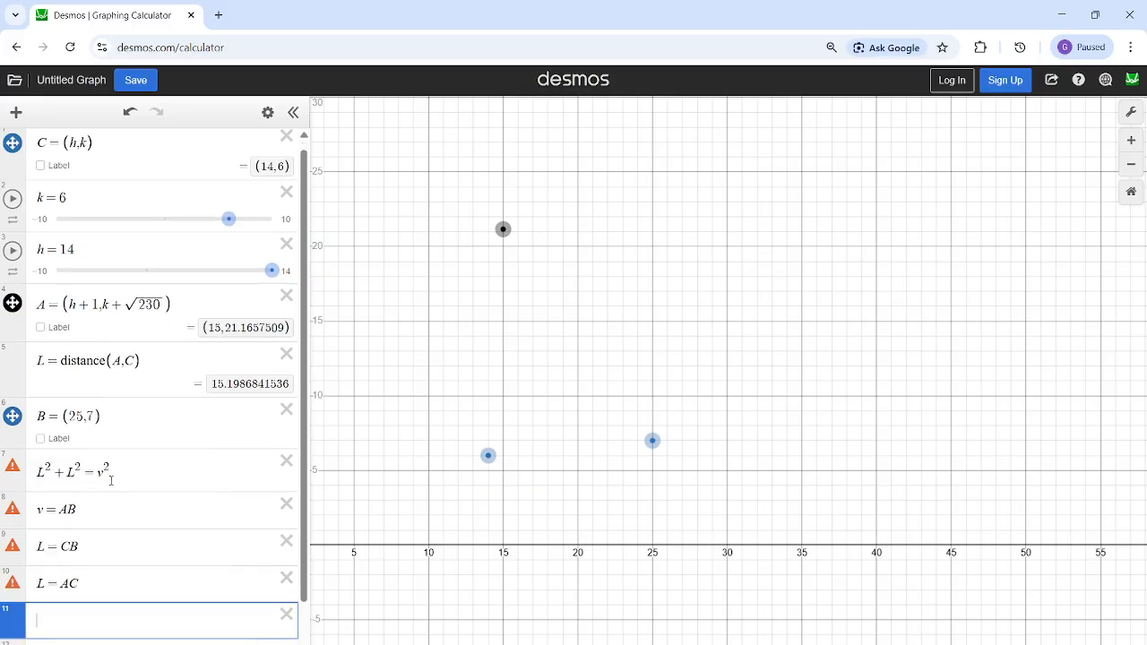
# - Replace the equals sign and v² in the Pythagorean equation with a tilde, leaving L²+L²~
pyautogui.click(94, 385)
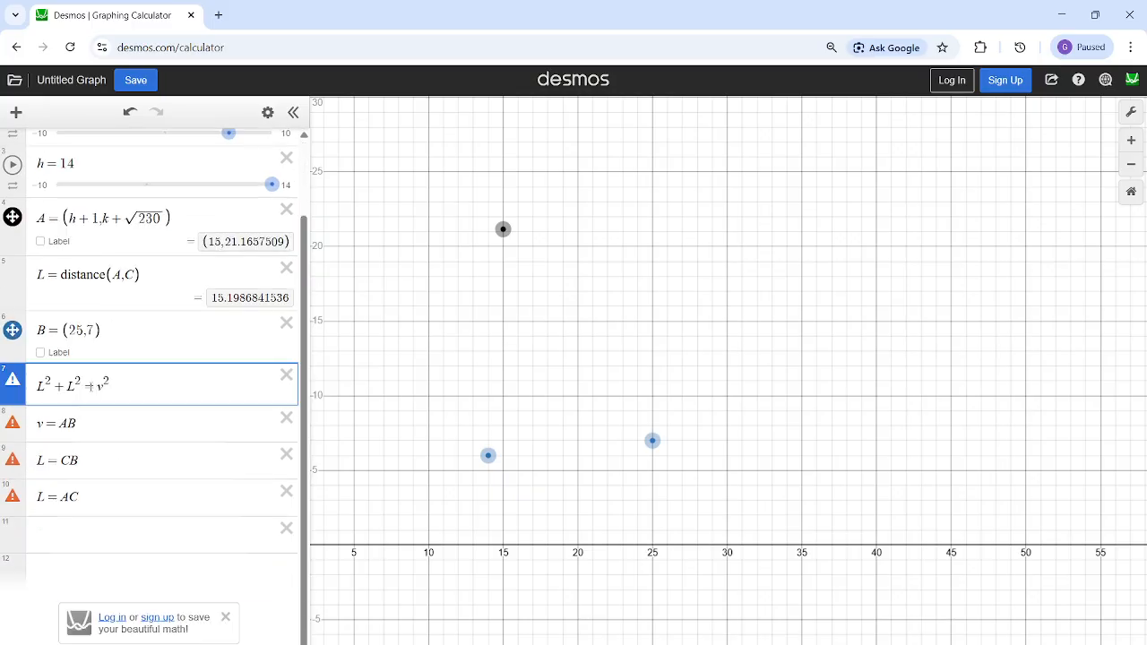
pyautogui.press('BackSpace')
pyautogui.write('-')
pyautogui.press('BackSpace')
pyautogui.write('~')
pyautogui.scroll(1, 101, 395)
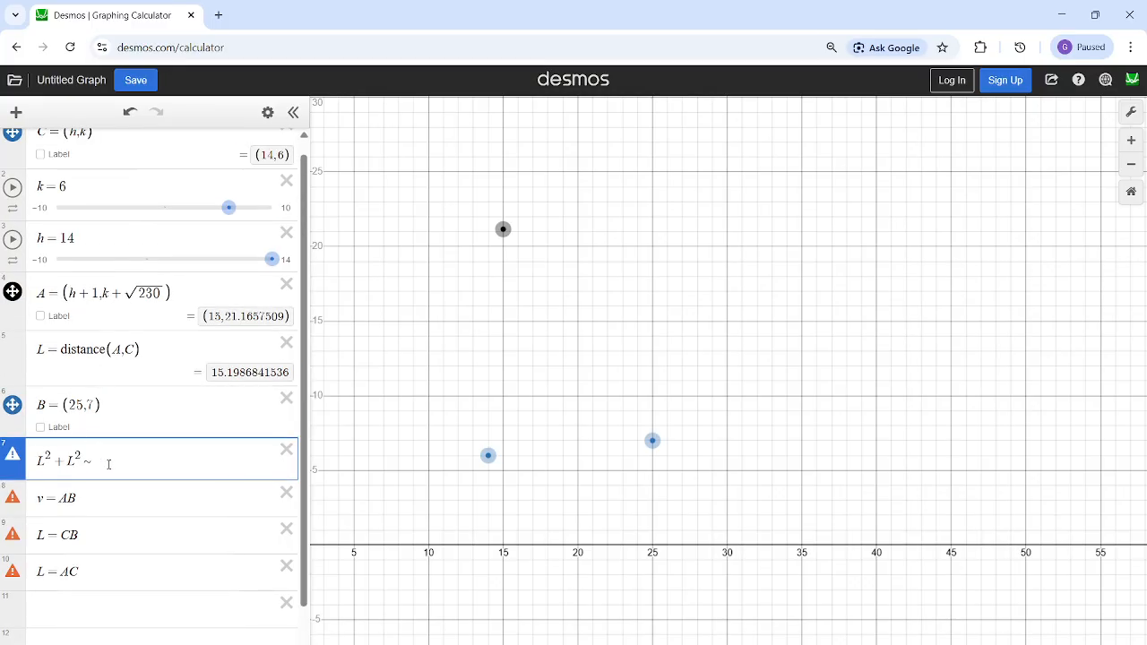
# - Append a prime mark to the three segment expressions so they read v=AB', L=CB' and L=AC'
pyautogui.click(93, 493)
pyautogui.click(118, 542)
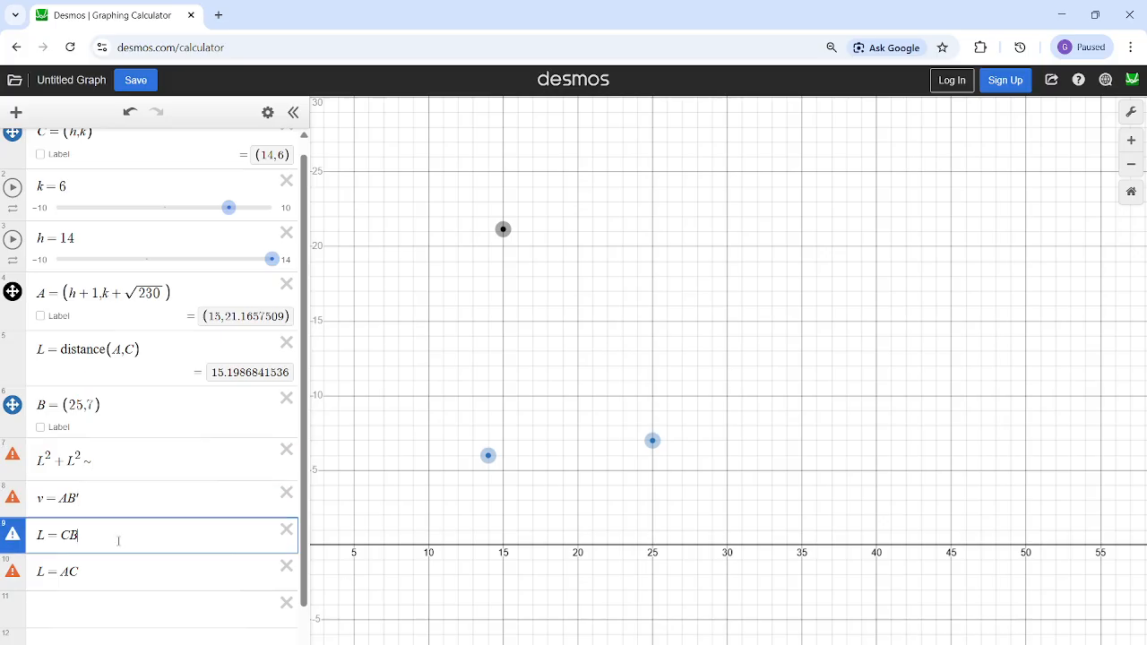
pyautogui.click(147, 575)
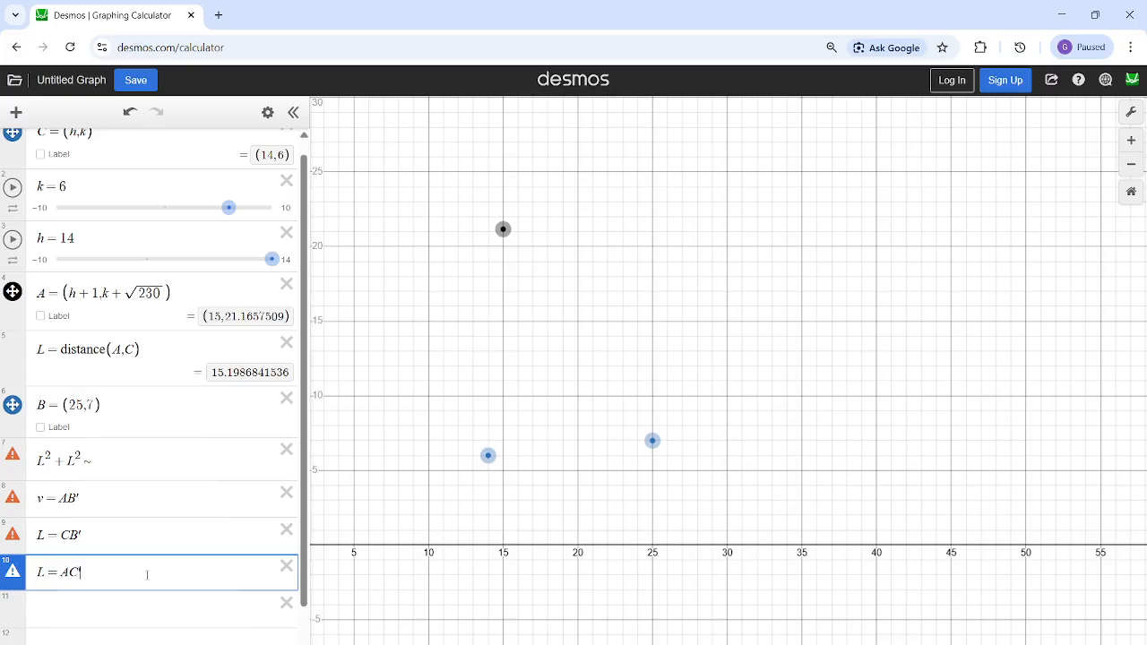
# - Complete the regression as L²+L²~v² and highlight the fitted value of v
pyautogui.click(137, 460)
pyautogui.write('v')
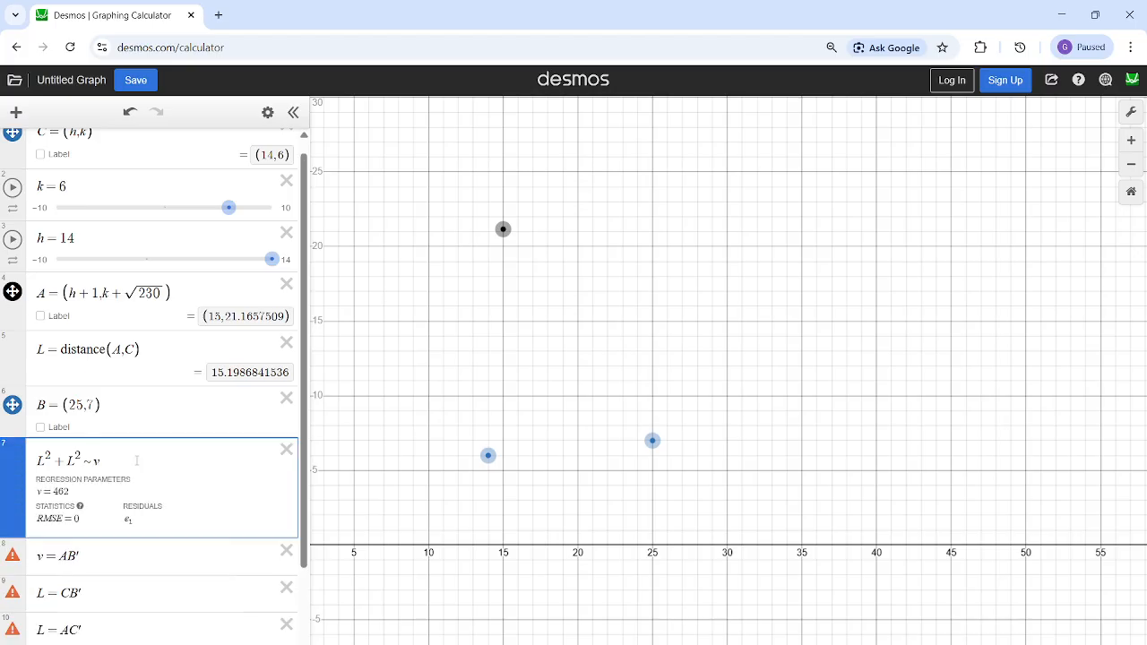
pyautogui.write('^2')
pyautogui.moveTo(101, 457); pyautogui.dragTo(94, 466)
pyautogui.moveTo(80, 555); pyautogui.dragTo(46, 492)
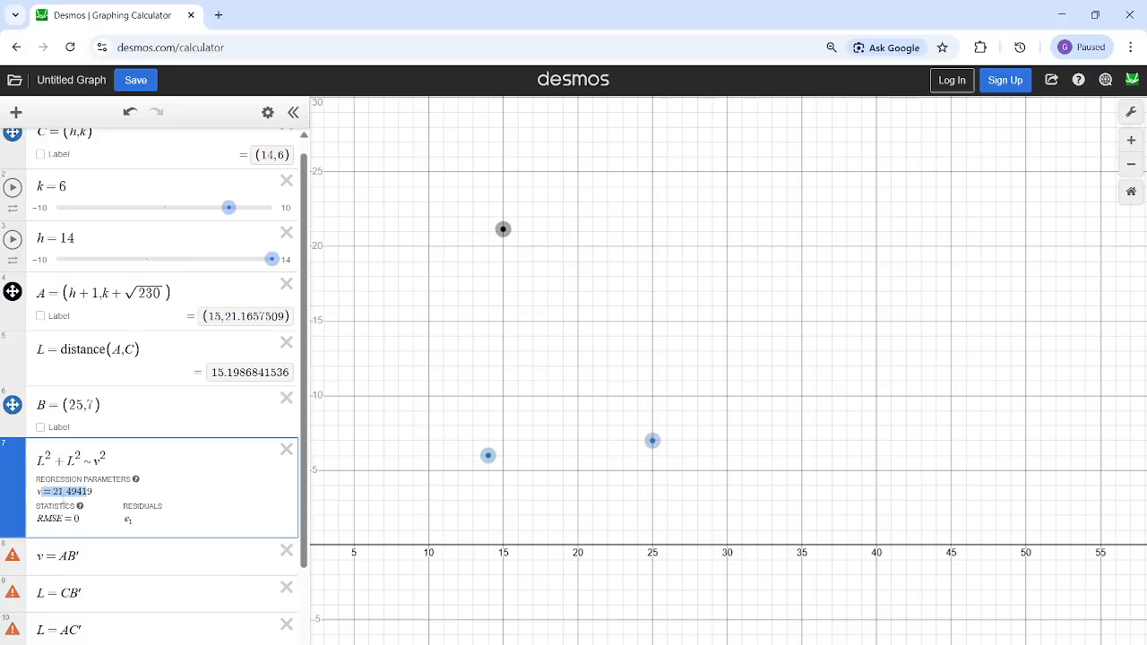
# - Evaluate v on its own line below L=AC' and add an empty expression under it
pyautogui.scroll(-2, 82, 538)
pyautogui.click(71, 543)
pyautogui.write('v')
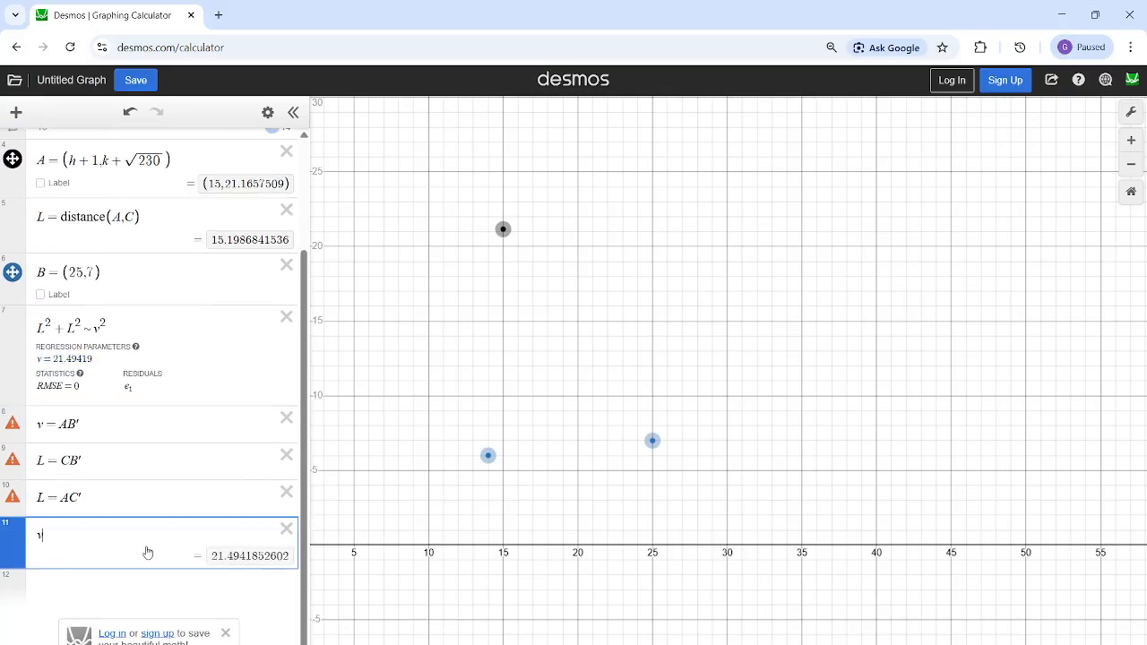
pyautogui.moveTo(215, 556); pyautogui.dragTo(289, 556)
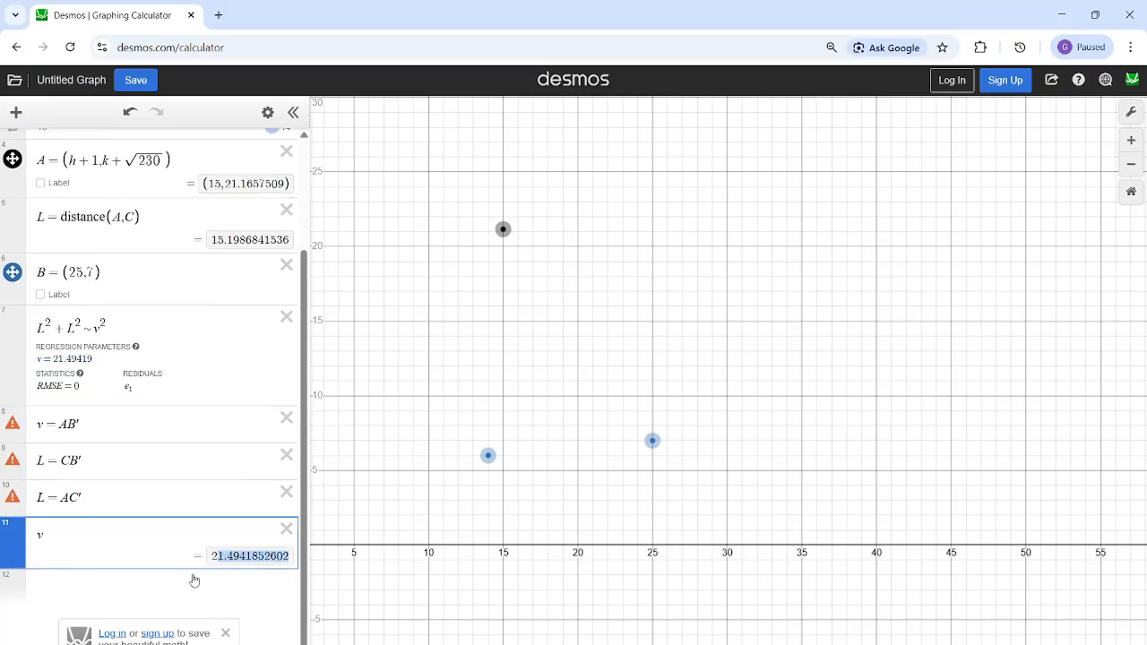
pyautogui.press('Return')
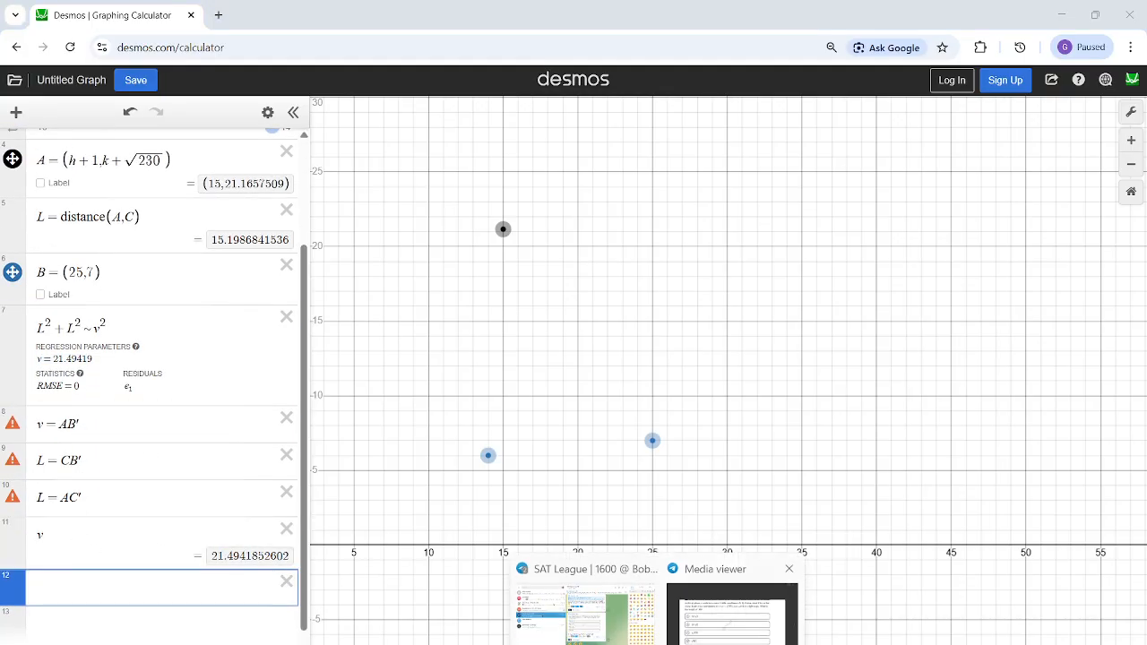
# - Compare the computed value of v with the answer choices in the circle question image
pyautogui.click(731, 618)
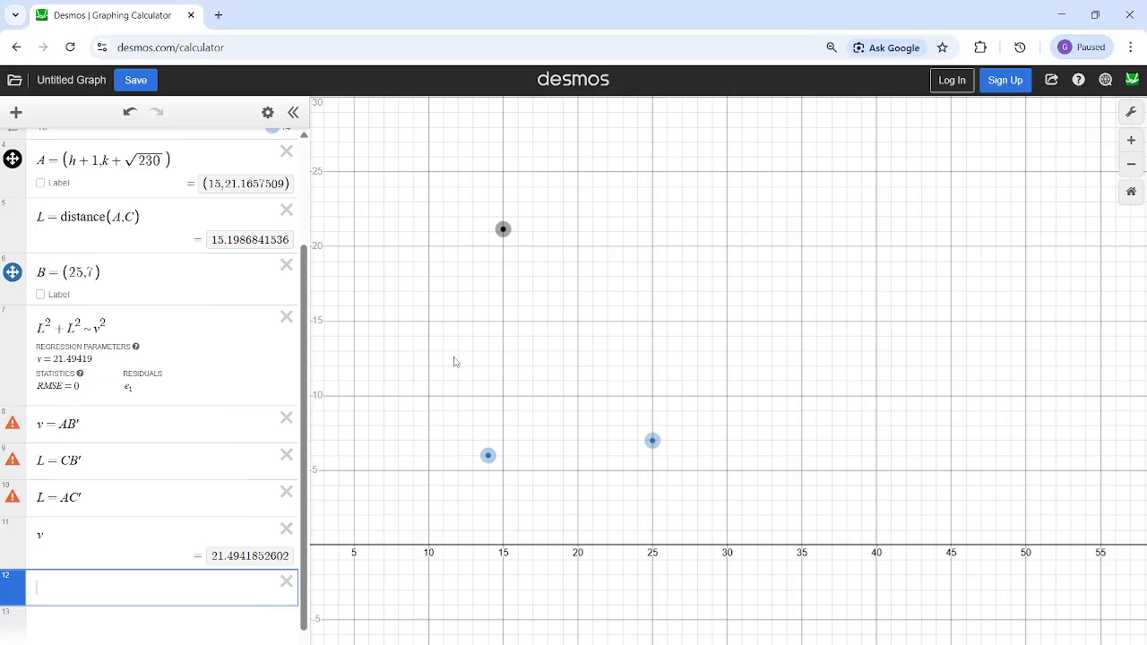
pyautogui.click(216, 558)
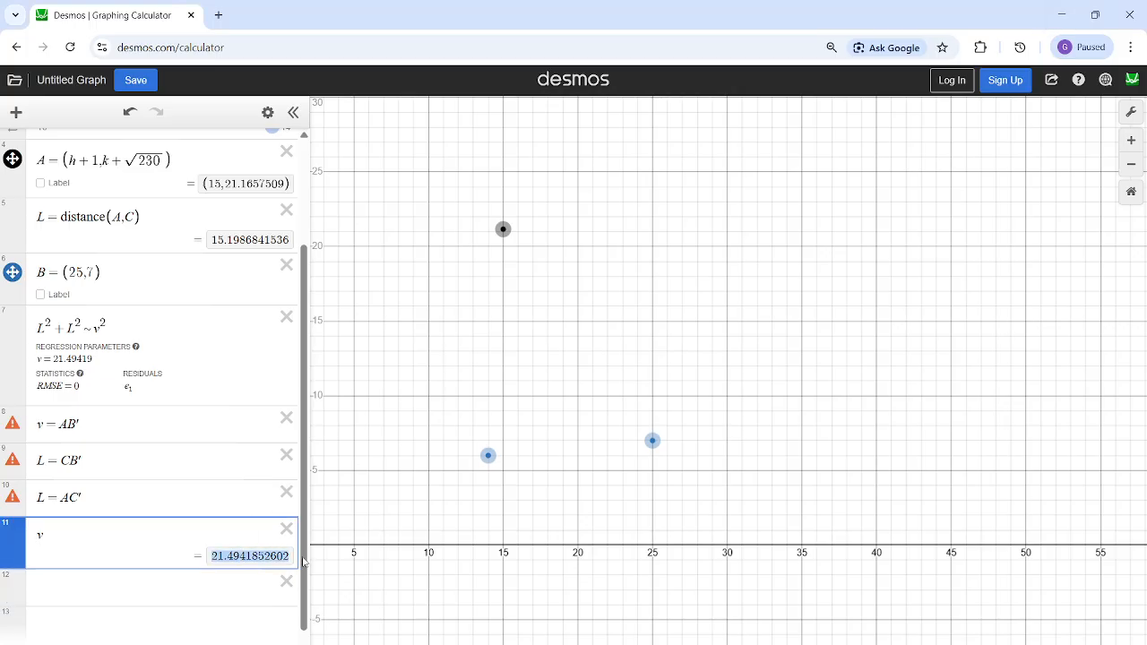
pyautogui.moveTo(654, 644)
pyautogui.click(733, 616)
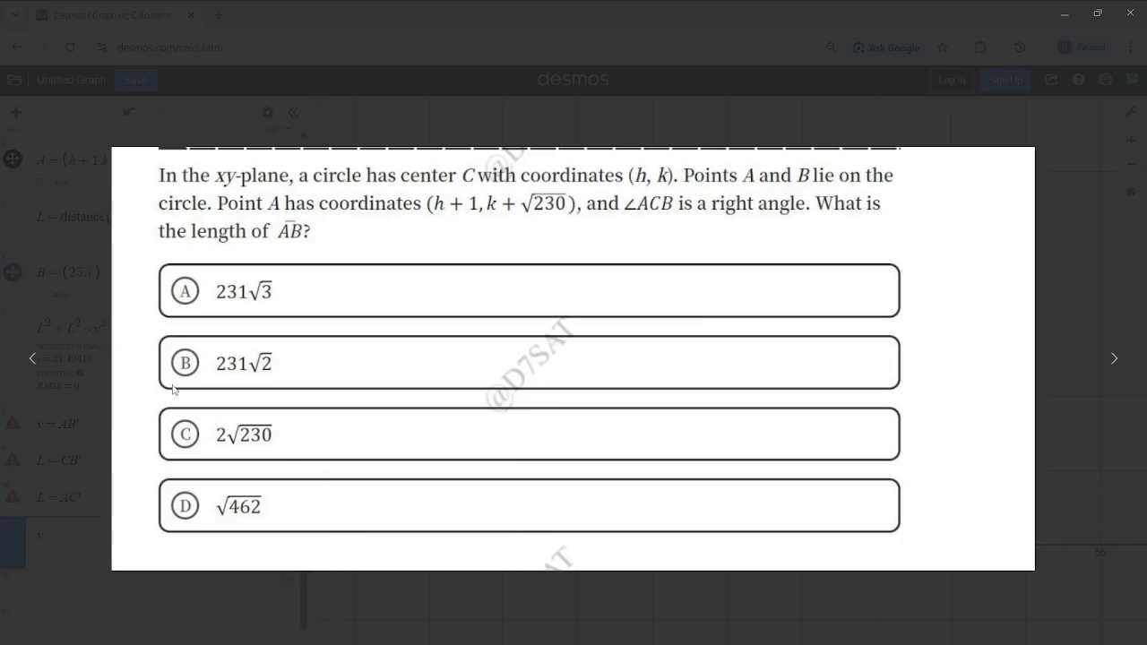
pyautogui.click(1065, 11)
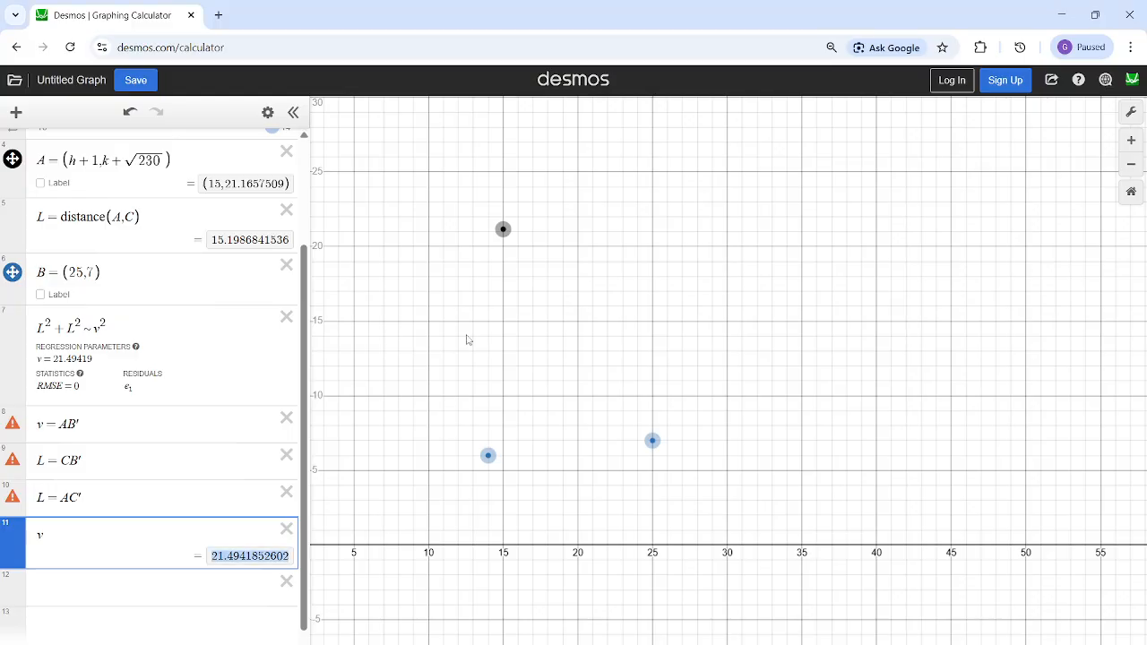
# - Recheck the answer choices in the question image and evaluate √462 on the empty line below v
pyautogui.click(121, 580)
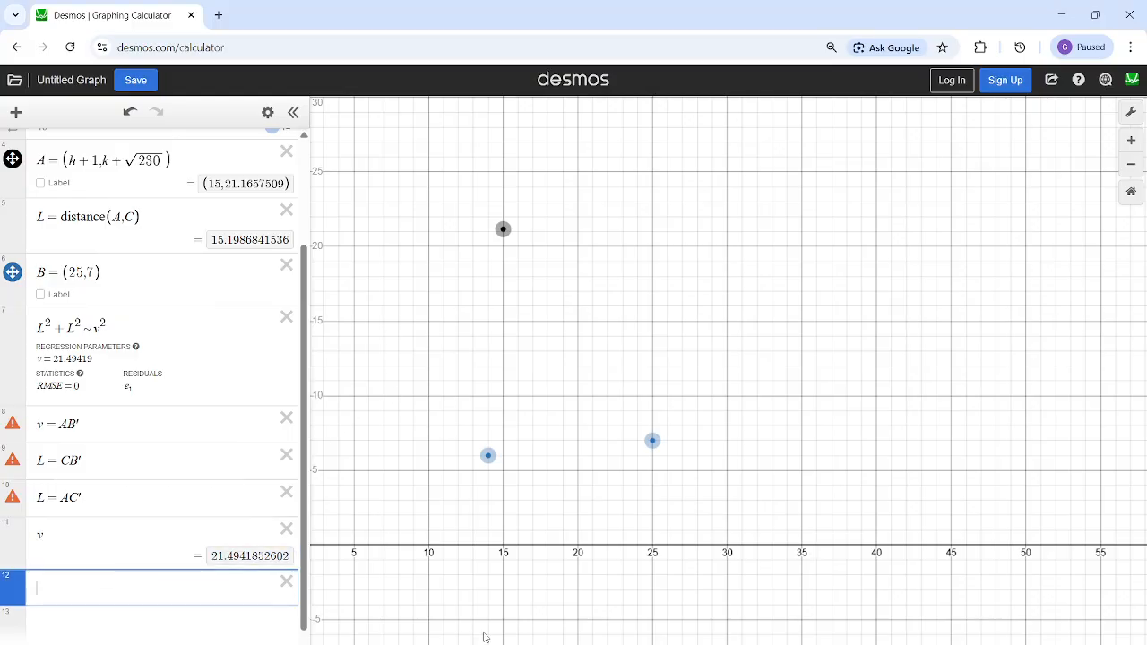
pyautogui.moveTo(659, 644)
pyautogui.click(705, 635)
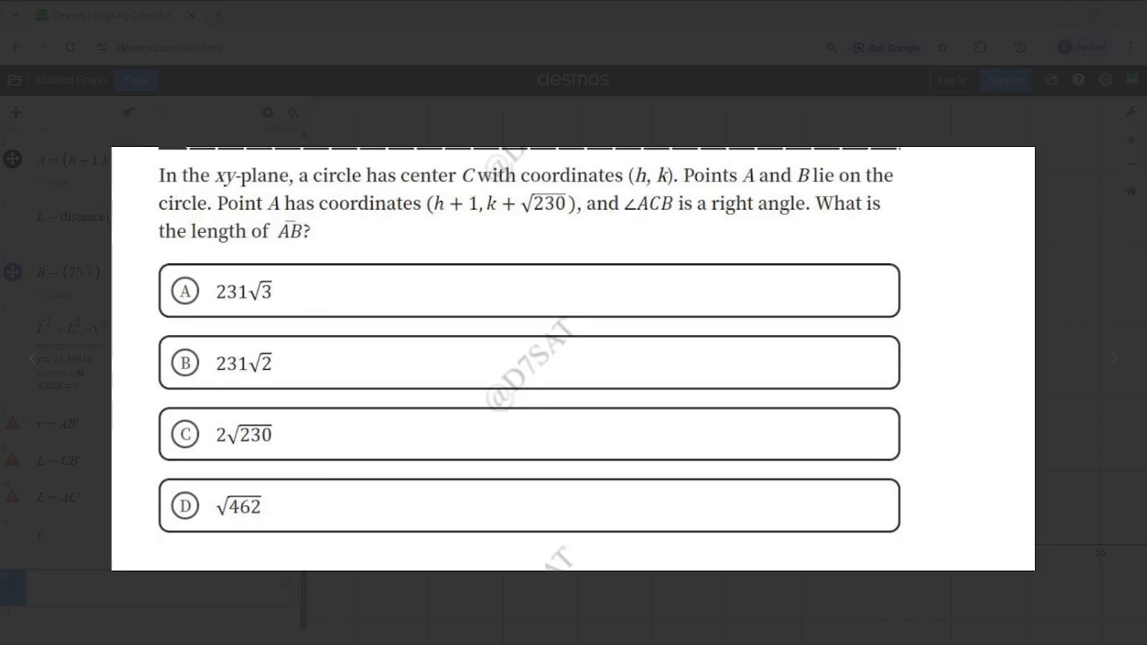
pyautogui.click(1064, 13)
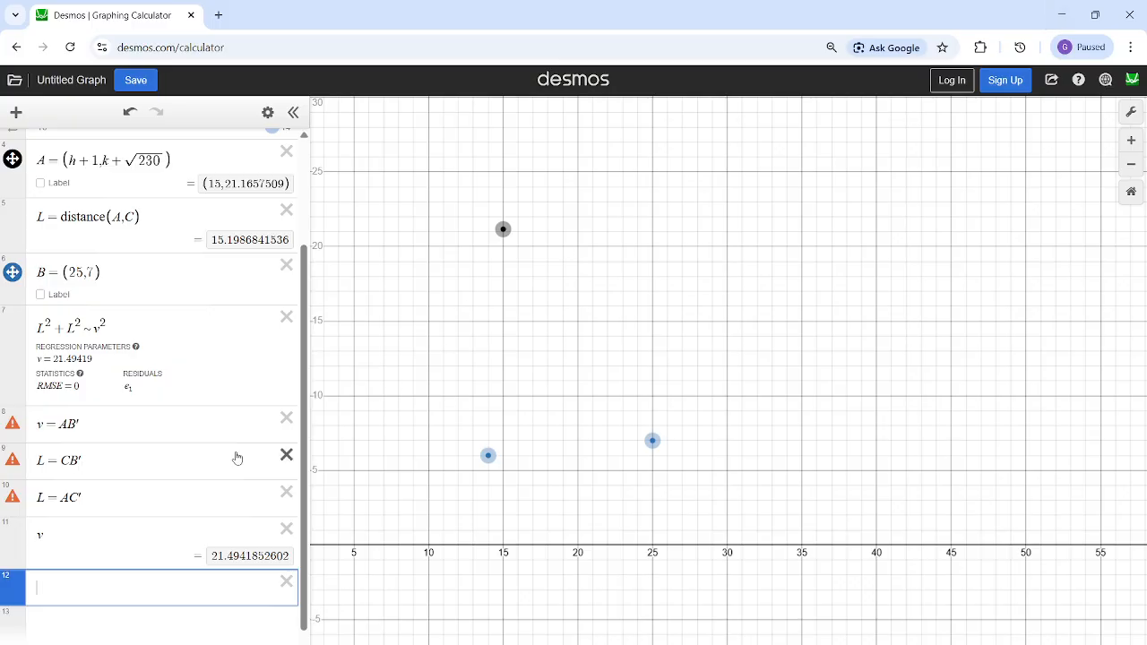
pyautogui.write('sqrt462')
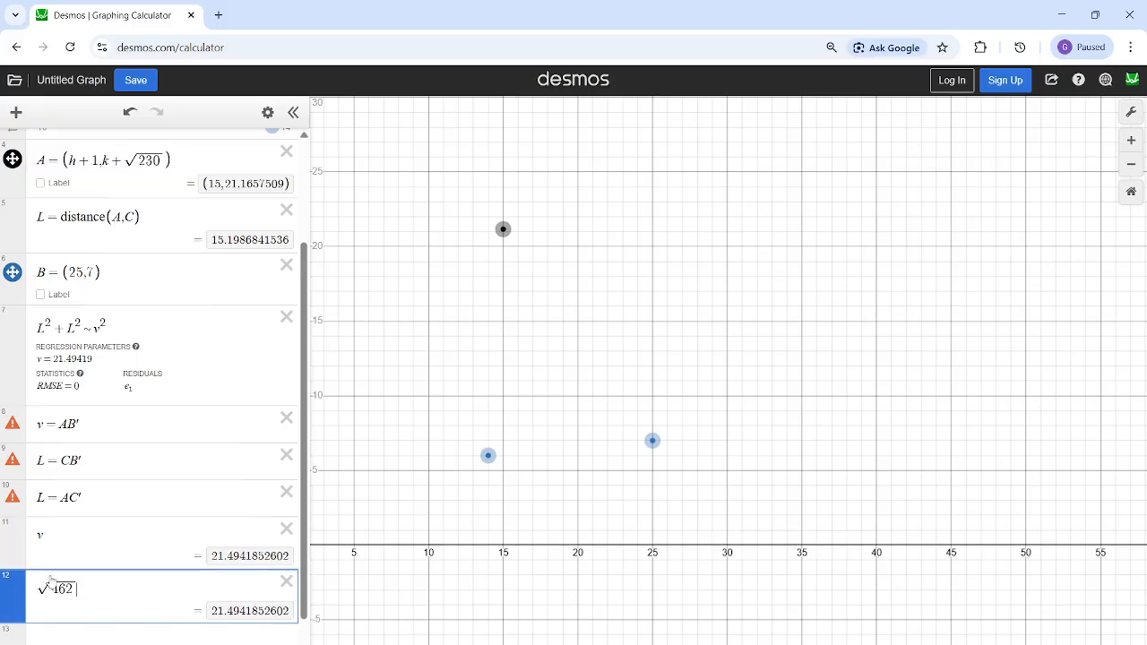
# - Compare the result of √462 with v and review answer choice D in the question image
pyautogui.moveTo(77, 589); pyautogui.dragTo(40, 582)
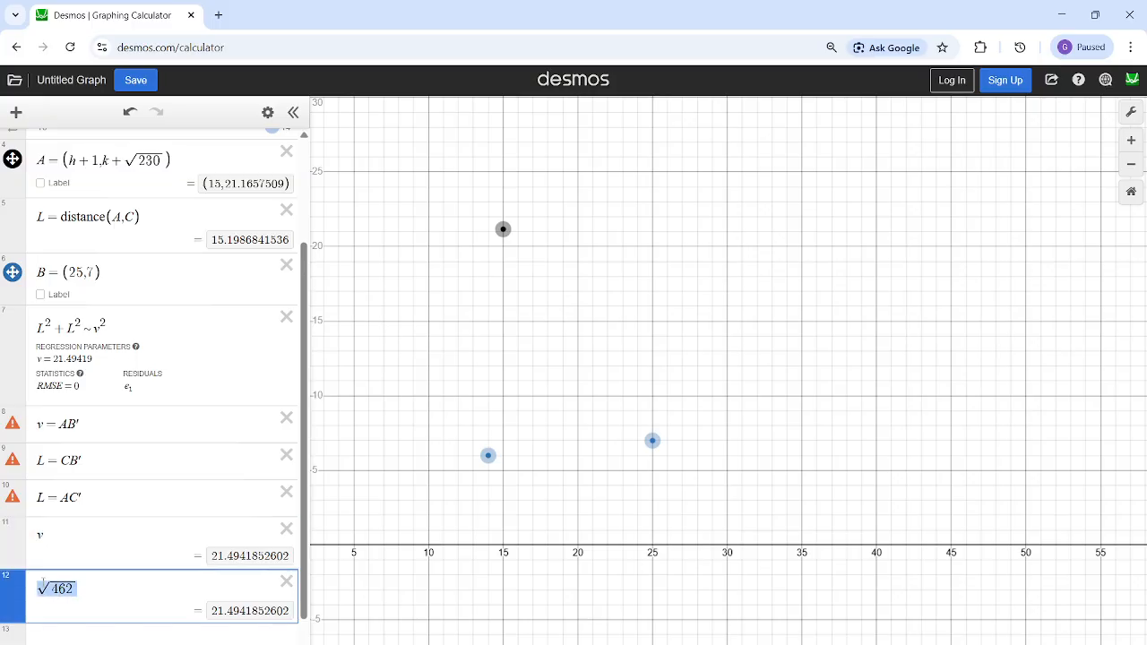
pyautogui.click(235, 614)
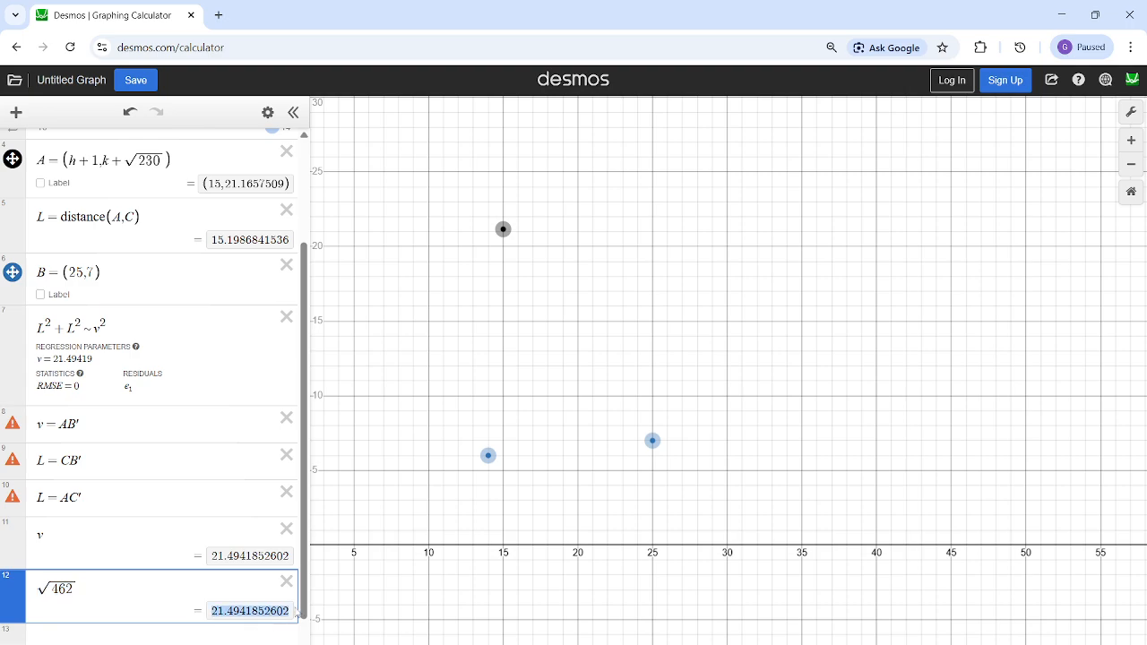
pyautogui.click(249, 632)
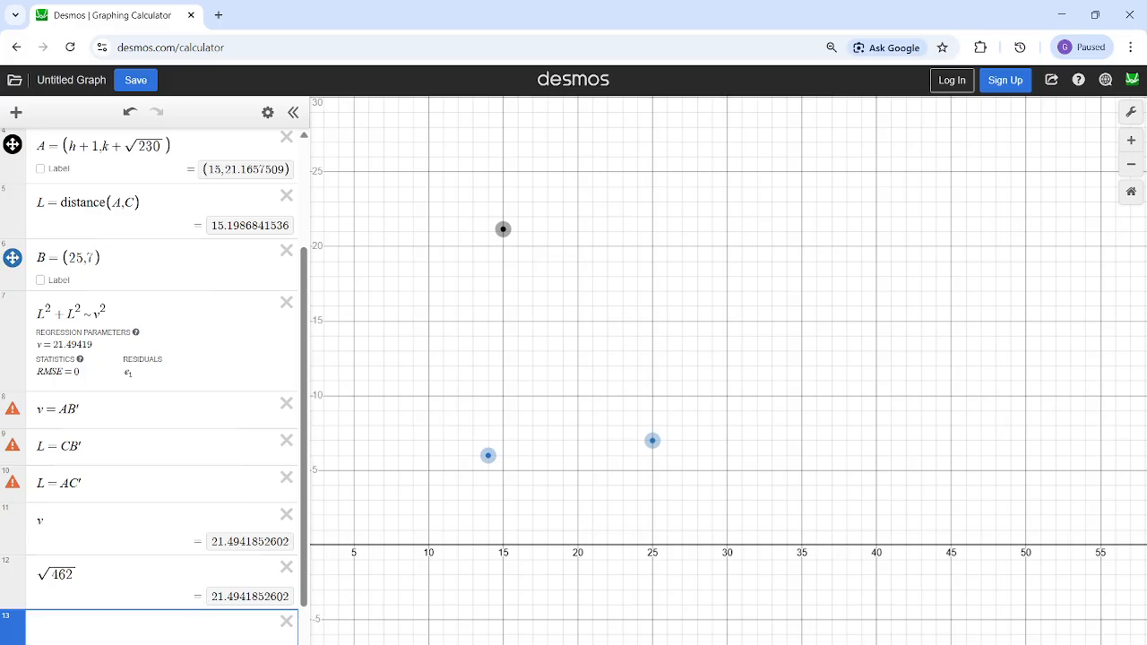
pyautogui.moveTo(657, 643)
pyautogui.click(733, 616)
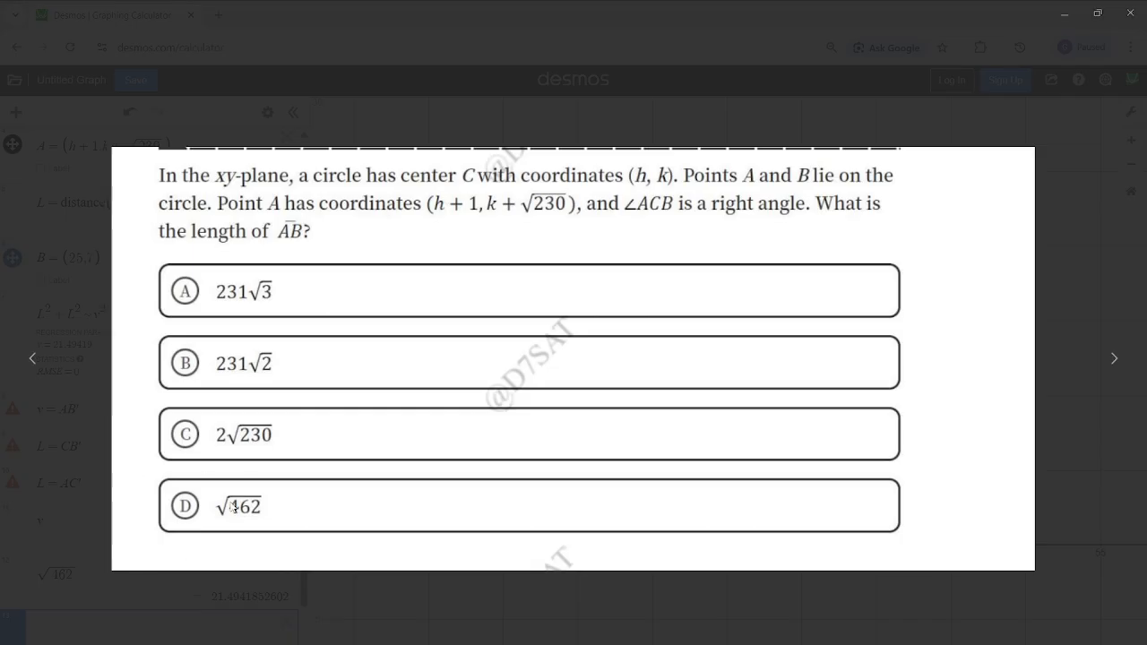
pyautogui.click(1072, 19)
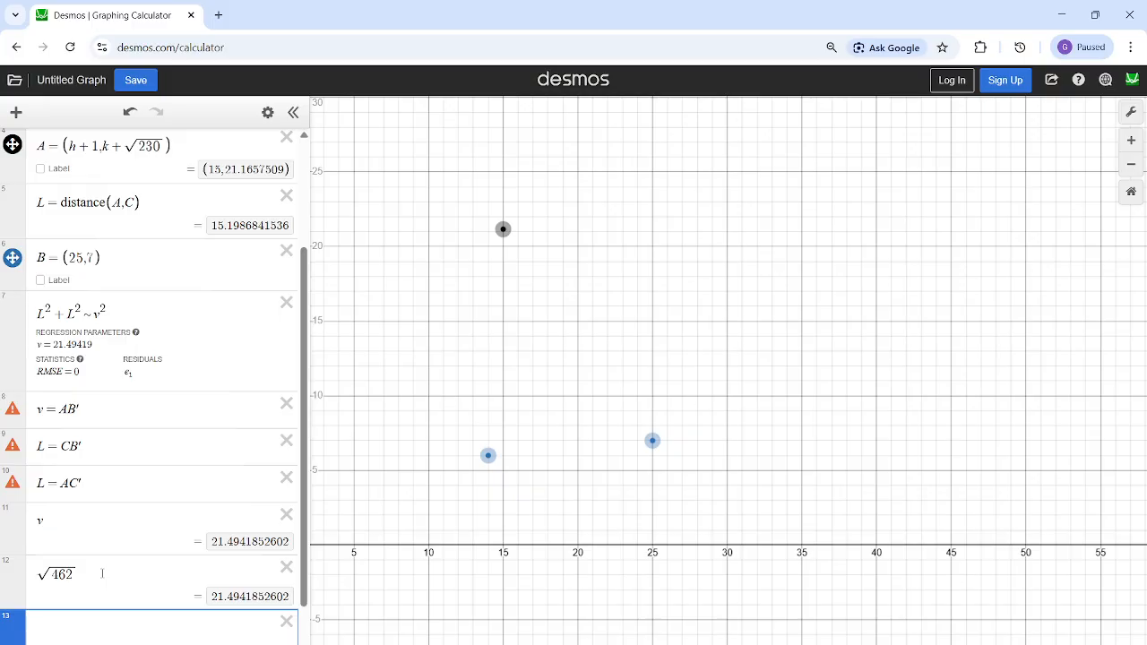
# - Delete all the circle question's expressions and leave one empty expression line ready
pyautogui.scroll(2, 249, 190)
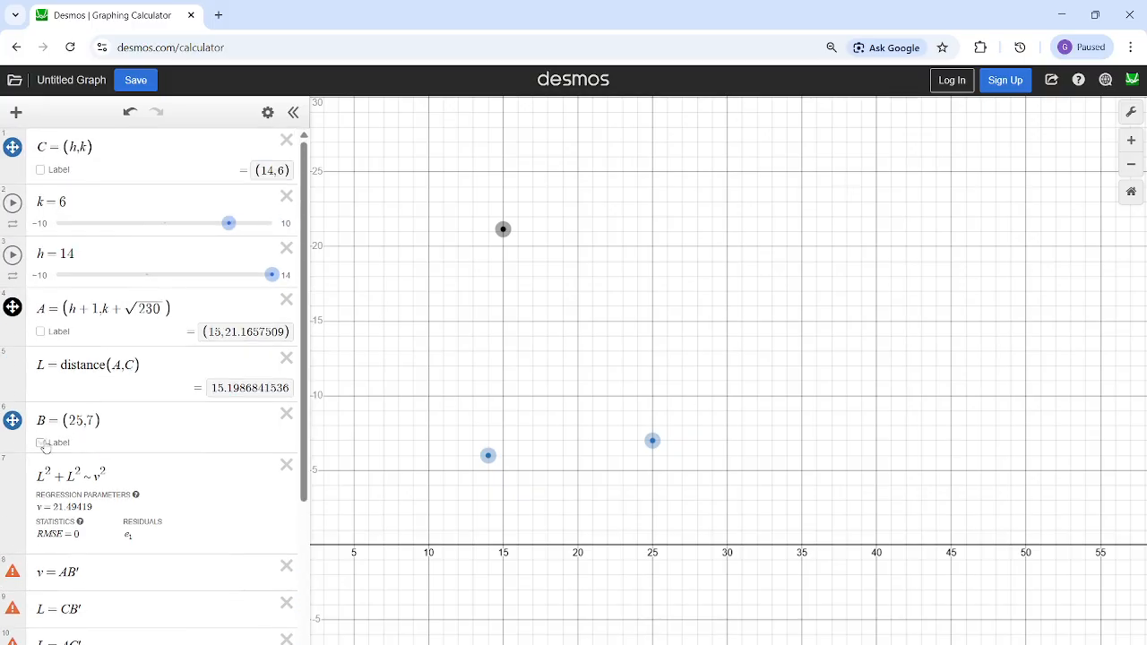
pyautogui.click(287, 142)
pyautogui.click(287, 142)
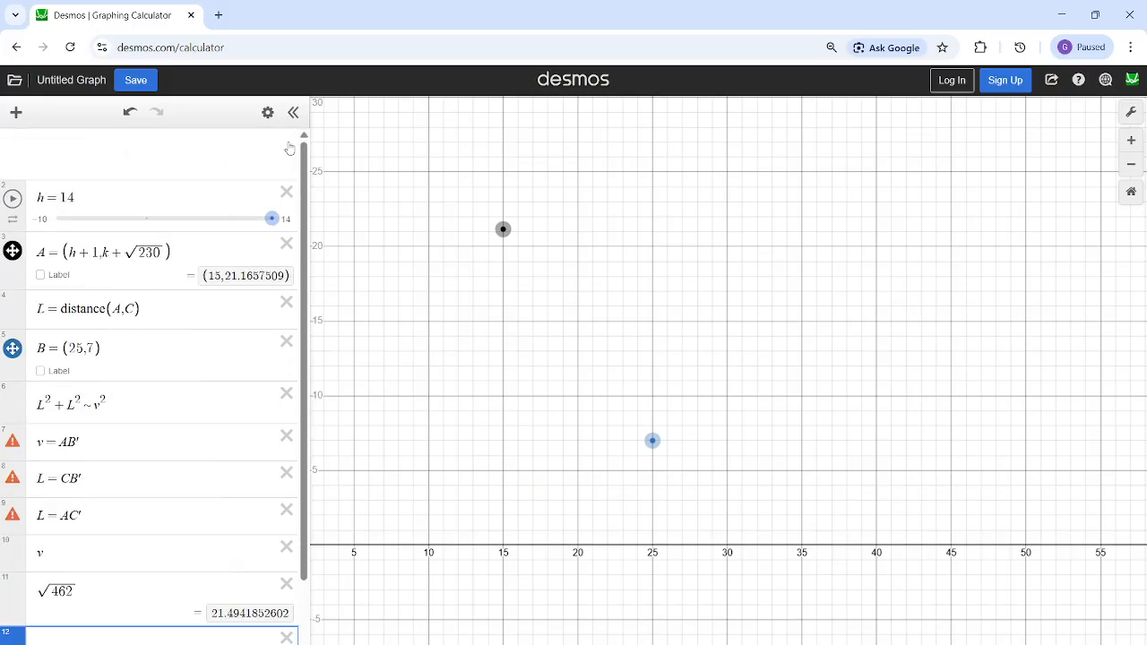
pyautogui.click(287, 142)
pyautogui.click(287, 142)
pyautogui.click(288, 144)
pyautogui.click(288, 143)
pyautogui.click(287, 144)
pyautogui.click(287, 144)
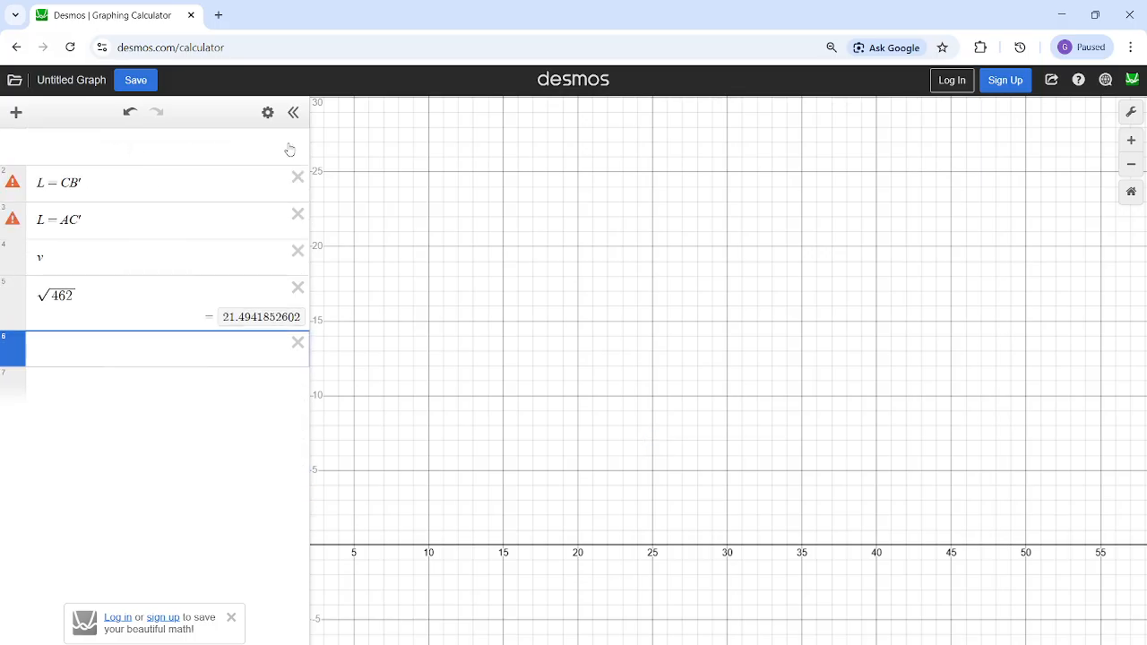
pyautogui.click(287, 144)
pyautogui.click(291, 143)
pyautogui.click(291, 144)
pyautogui.click(291, 144)
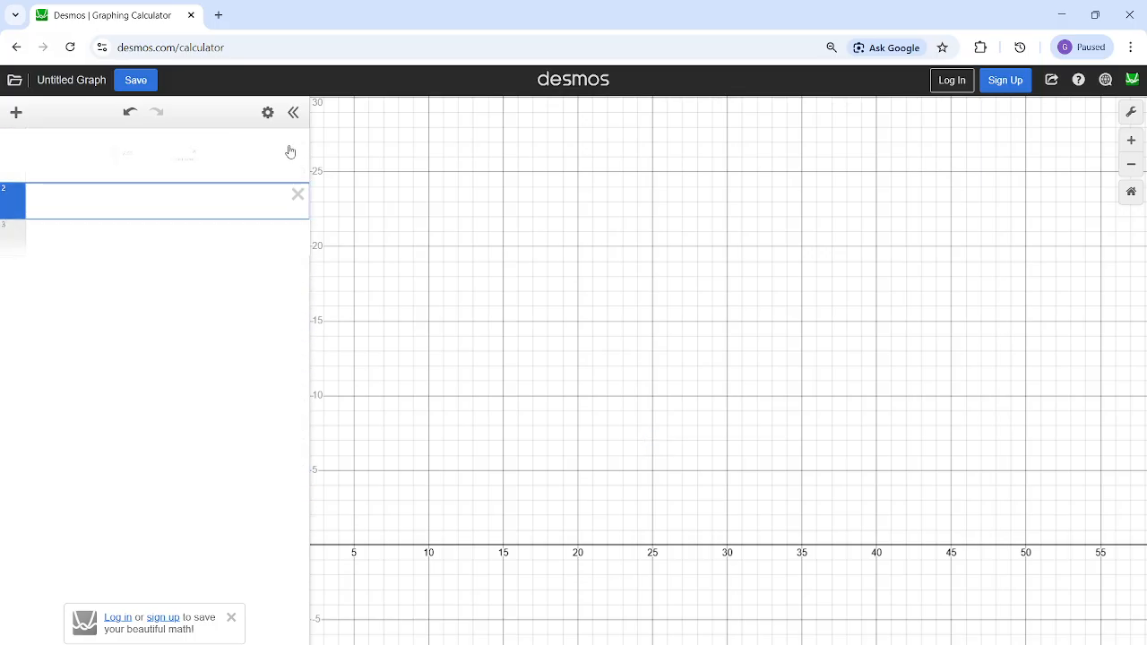
pyautogui.click(229, 141)
pyautogui.moveTo(690, 644)
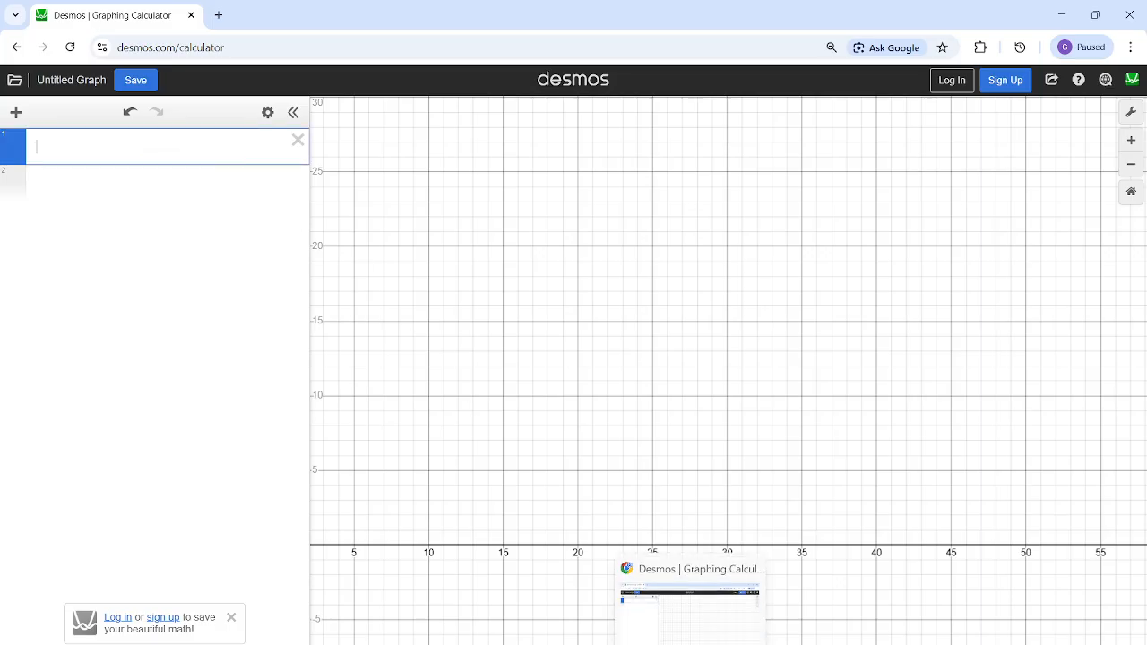
pyautogui.click(803, 613)
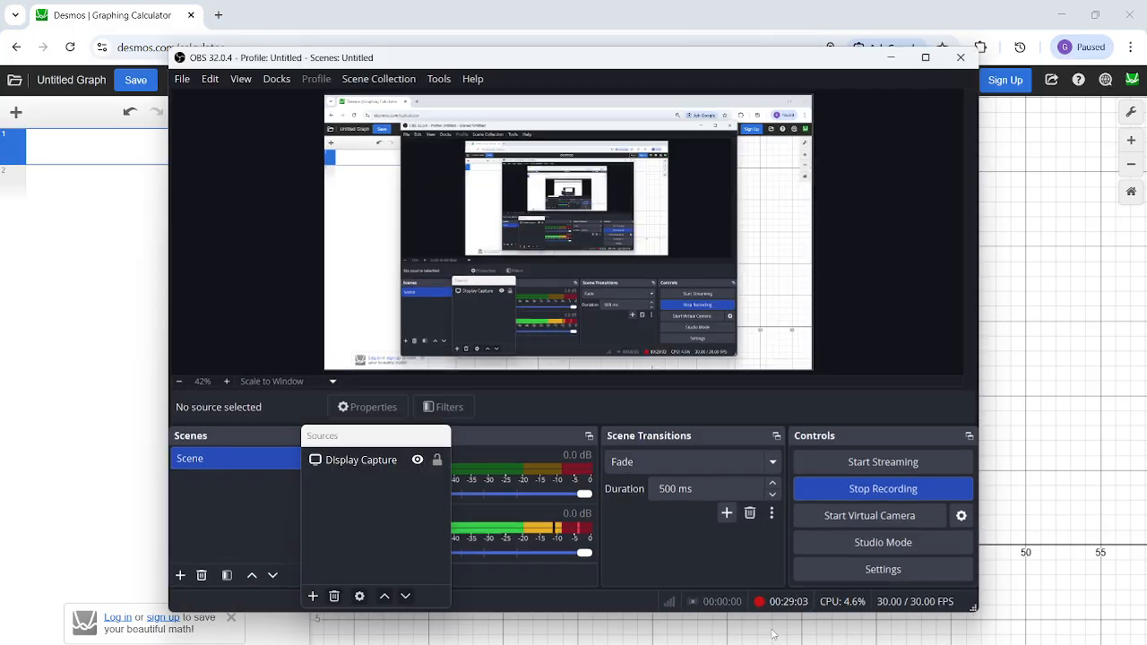